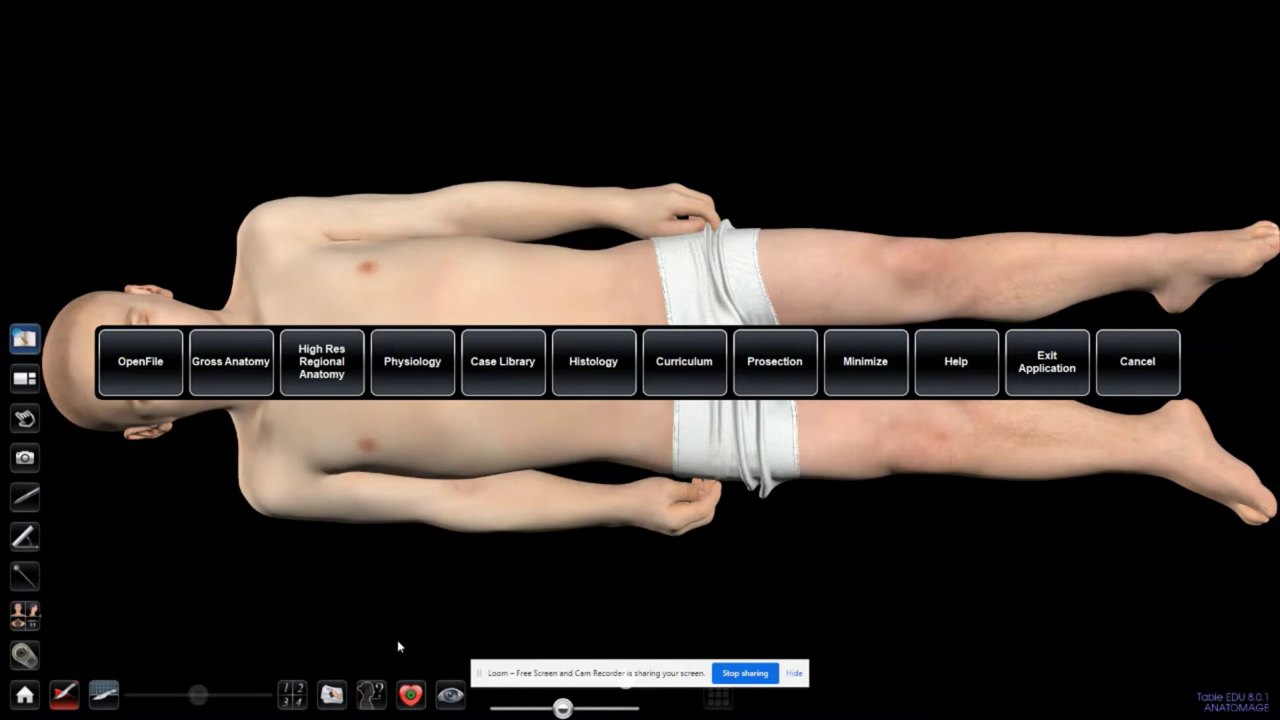
Step: Switch to the browser to view the Past Issues (2021) page of the Connective Issue newsletter, and return to the Anatomage Table
{"action": "key", "text": "alt+Tab"}
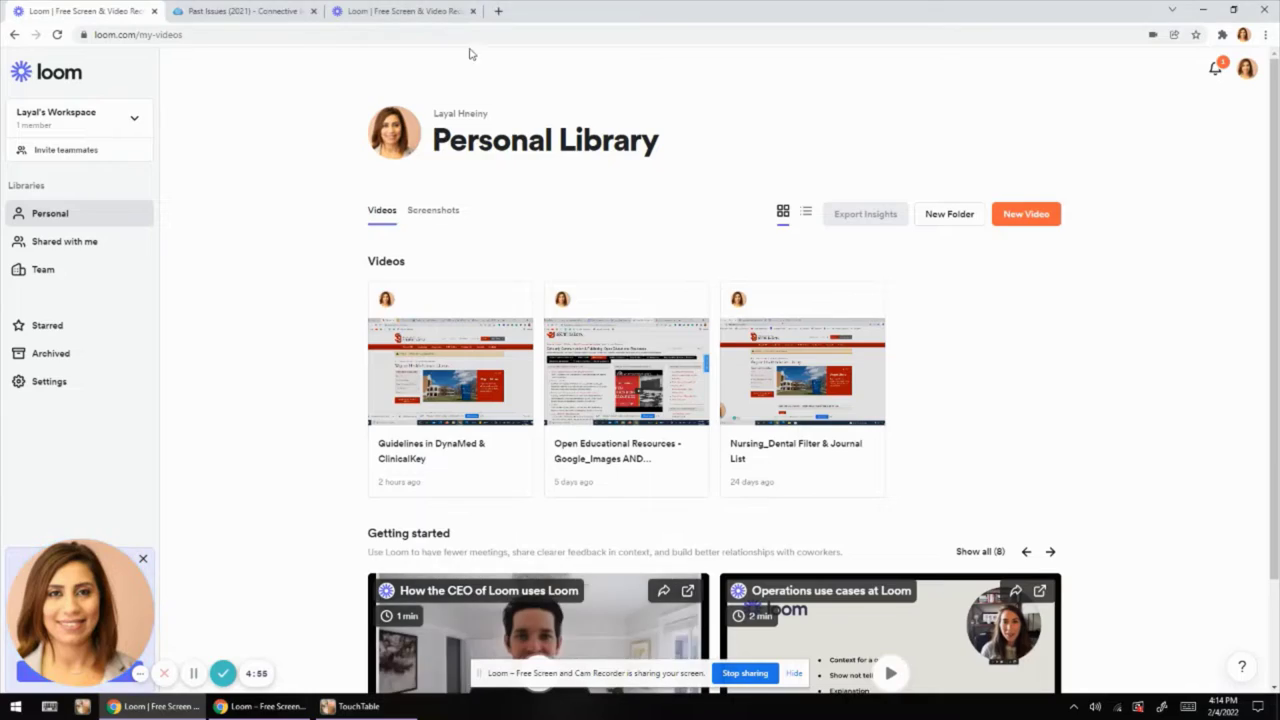
{"action": "left_click", "coordinate": [403, 11]}
{"action": "left_click", "coordinate": [255, 11]}
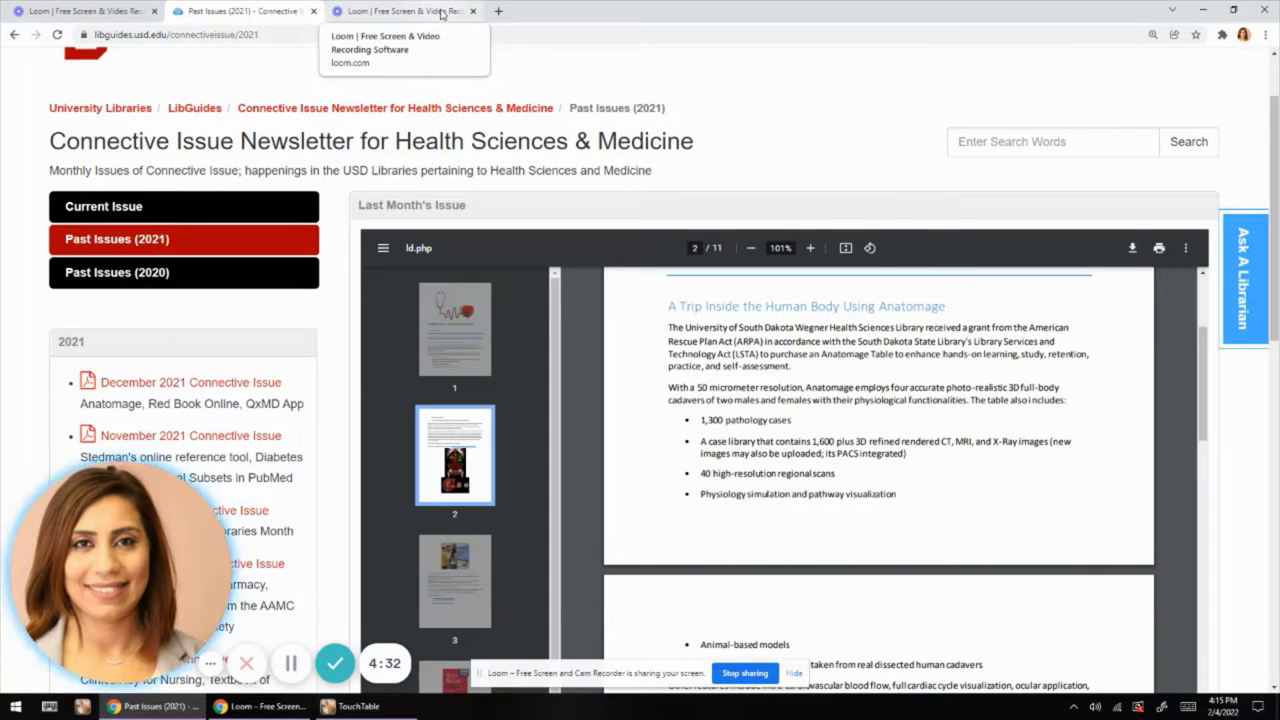
{"action": "key", "text": "alt+Tab"}
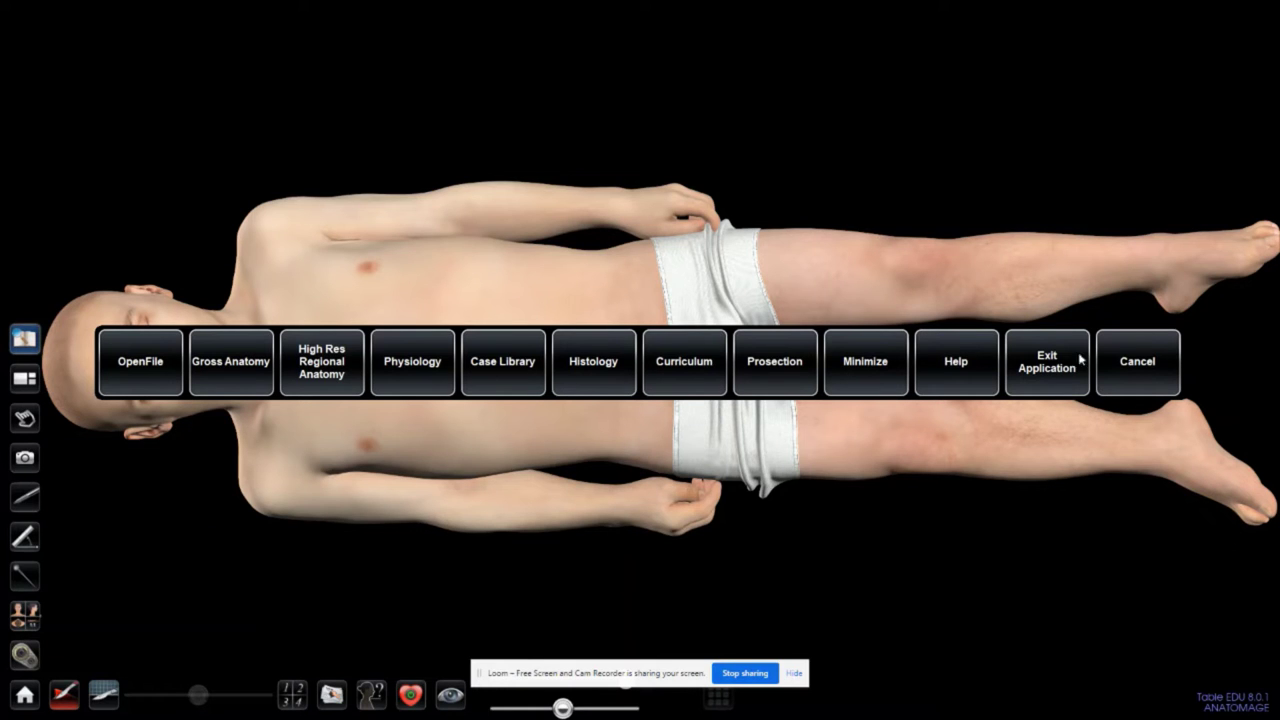
Step: Browse the Gross Anatomy body list, highlight Male Full Body (Asian), and close the list and main menu without loading a body
{"action": "left_click", "coordinate": [227, 364]}
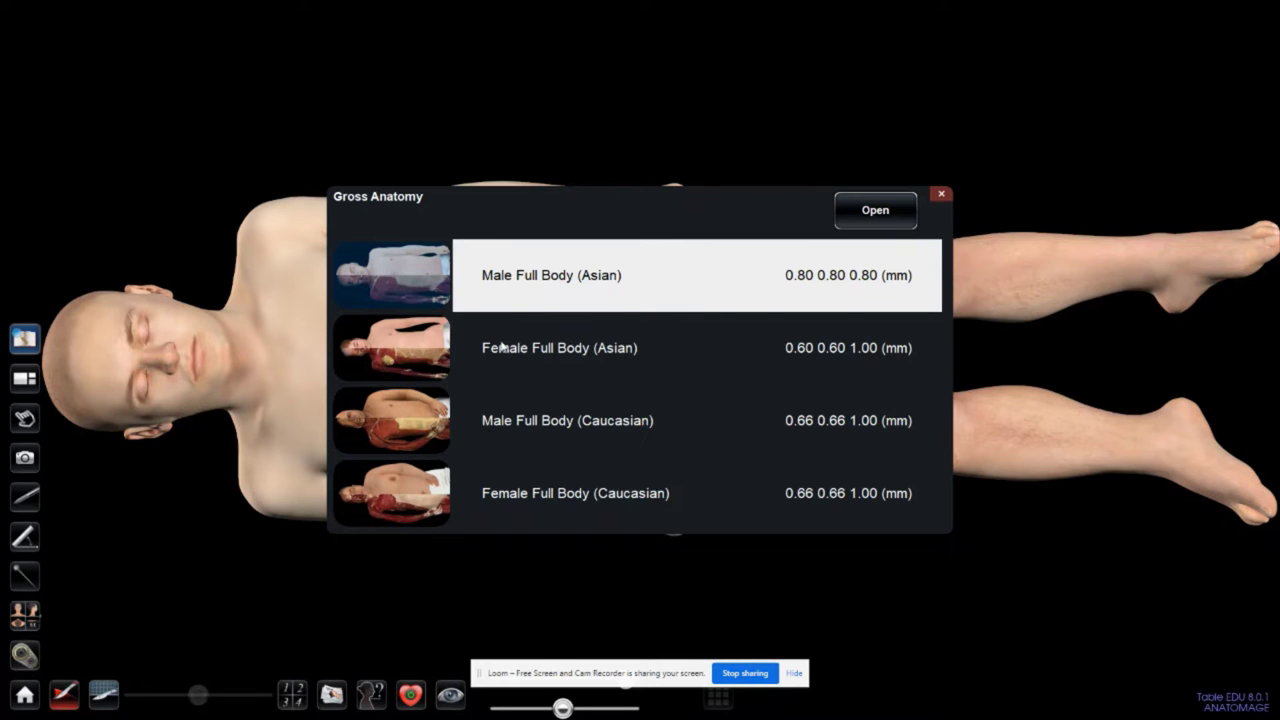
{"action": "left_click", "coordinate": [505, 297]}
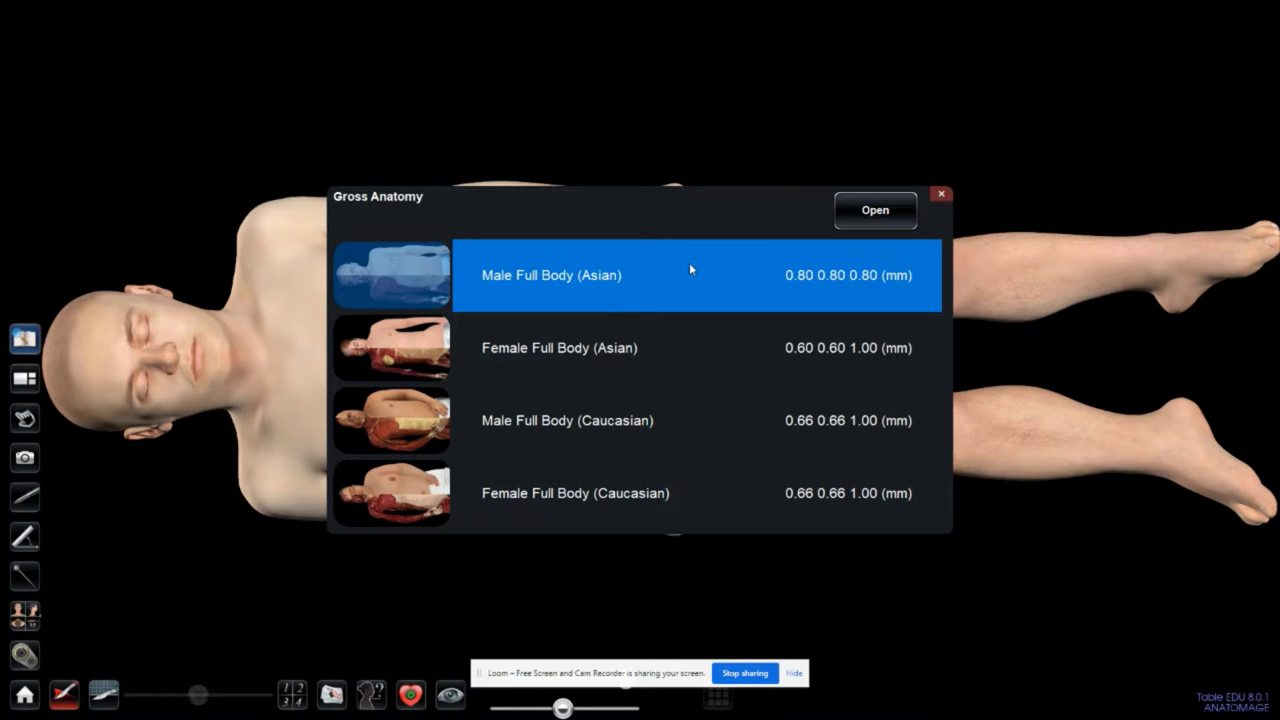
{"action": "left_click", "coordinate": [934, 196]}
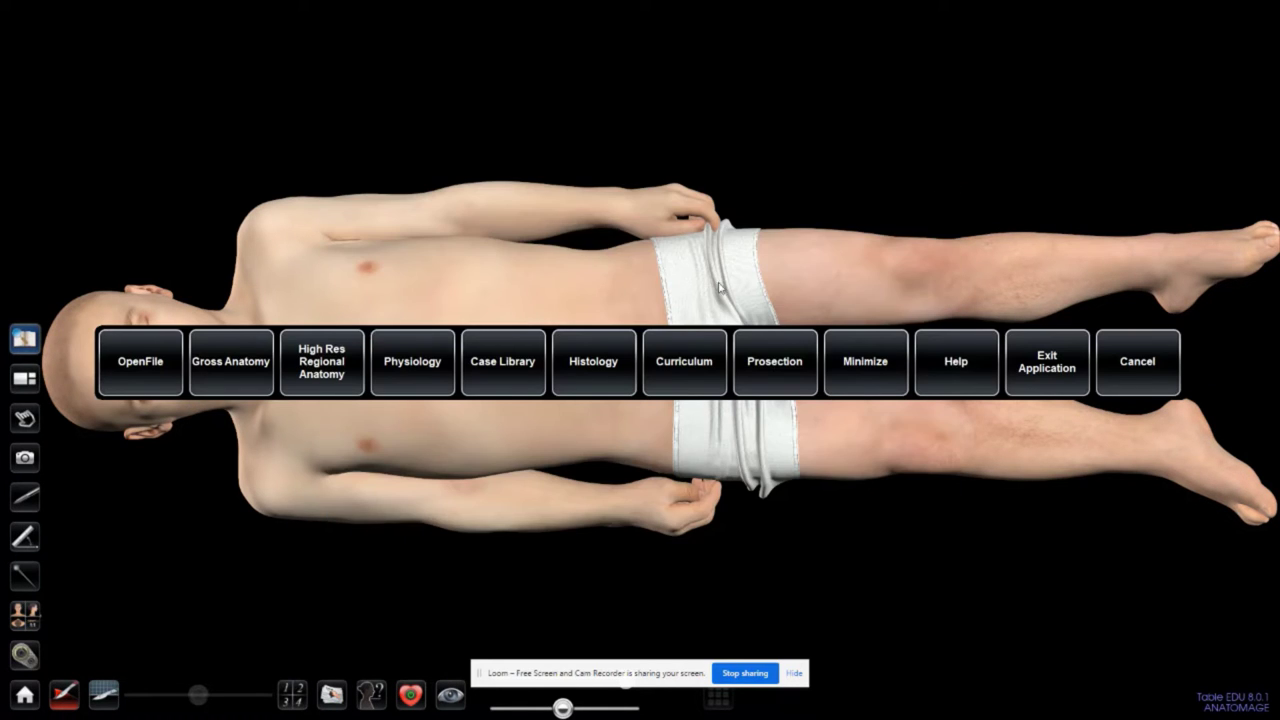
{"action": "left_click", "coordinate": [1137, 362]}
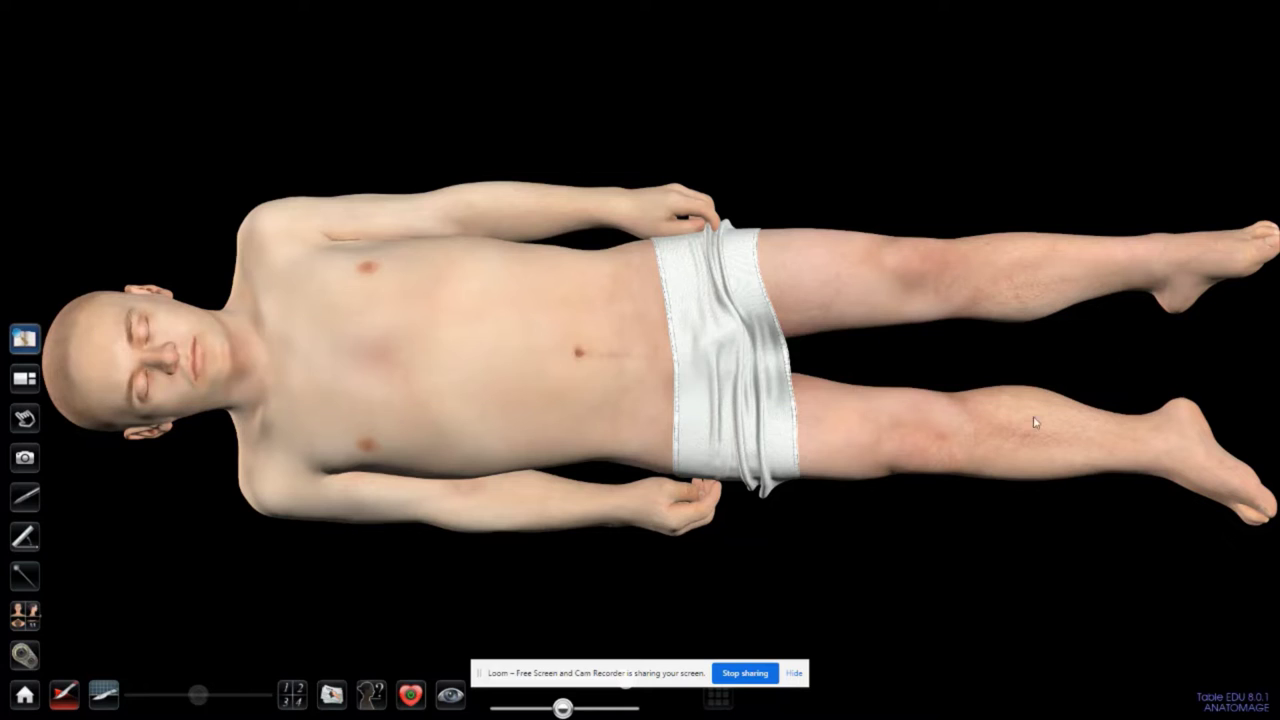
Step: Clear the screen-sharing bar off the sliders and view the Layout Options in the property settings
{"action": "left_click_drag", "start_coordinate": [685, 681], "coordinate": [994, 557]}
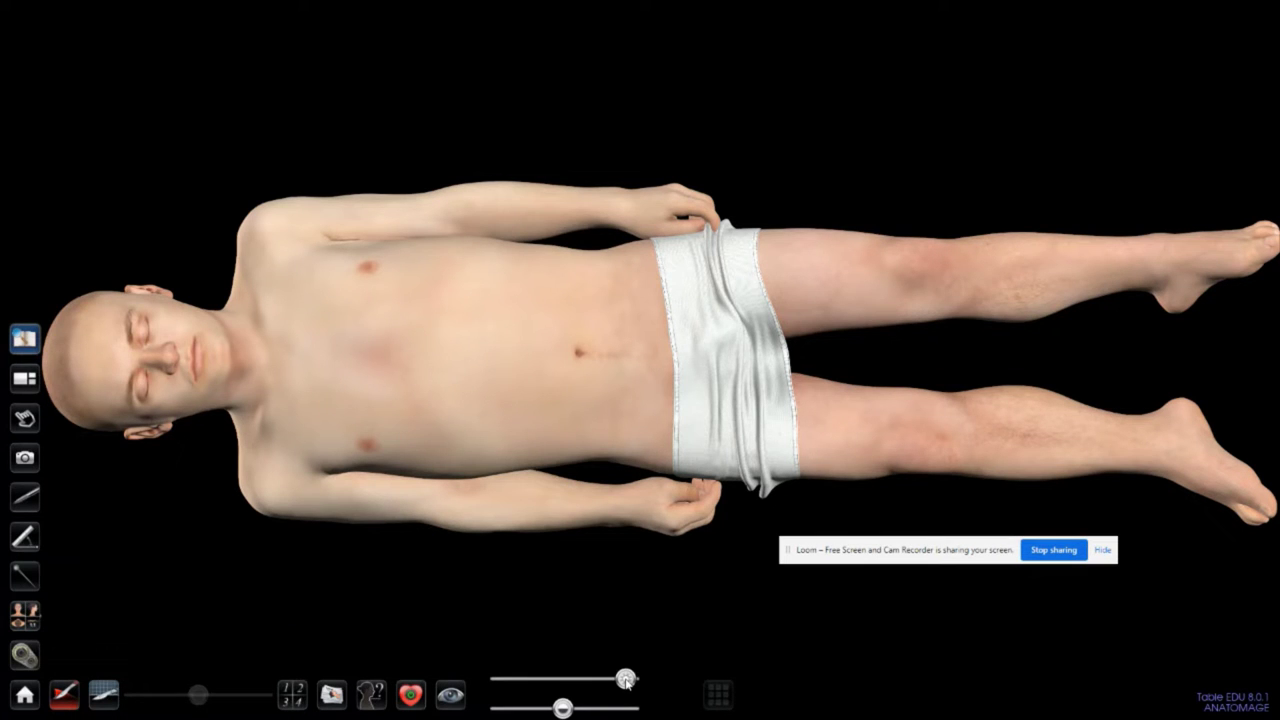
{"action": "mouse_move", "coordinate": [626, 681]}
{"action": "left_mouse_down"}
{"action": "mouse_move", "coordinate": [478, 688]}
{"action": "mouse_move", "coordinate": [546, 708]}
{"action": "mouse_move", "coordinate": [498, 708]}
{"action": "mouse_move", "coordinate": [622, 708]}
{"action": "mouse_move", "coordinate": [560, 712]}
{"action": "mouse_move", "coordinate": [563, 682]}
{"action": "mouse_move", "coordinate": [649, 680]}
{"action": "left_mouse_up"}
{"action": "left_click", "coordinate": [25, 656]}
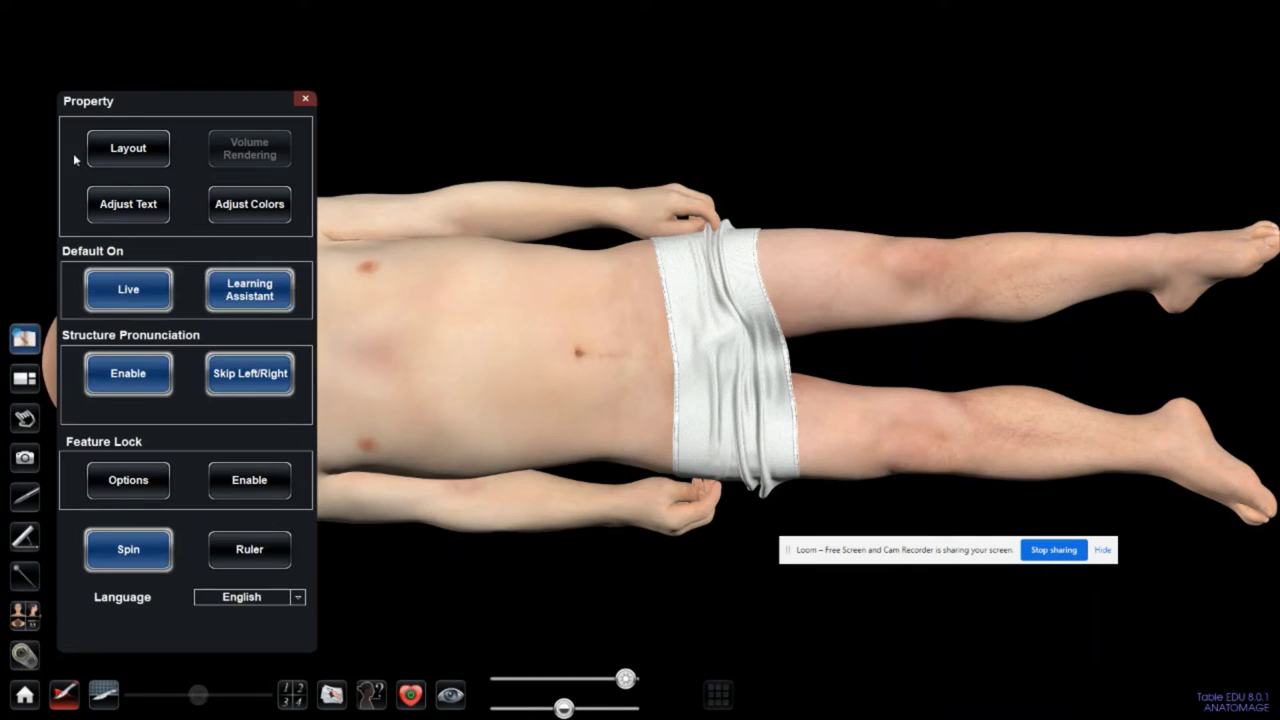
{"action": "left_click", "coordinate": [126, 160]}
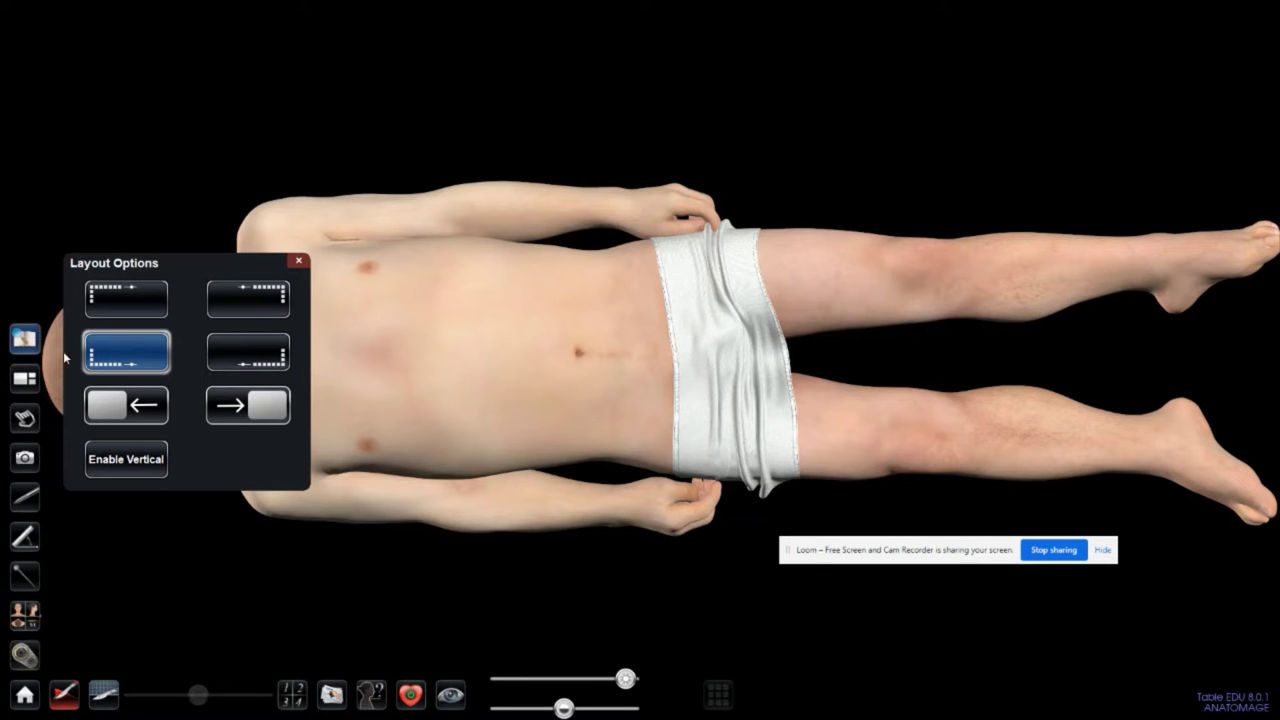
Step: Enable Image Control, Pin Placement, Cutting and Measurements in the Feature Lock options
{"action": "left_click", "coordinate": [30, 656]}
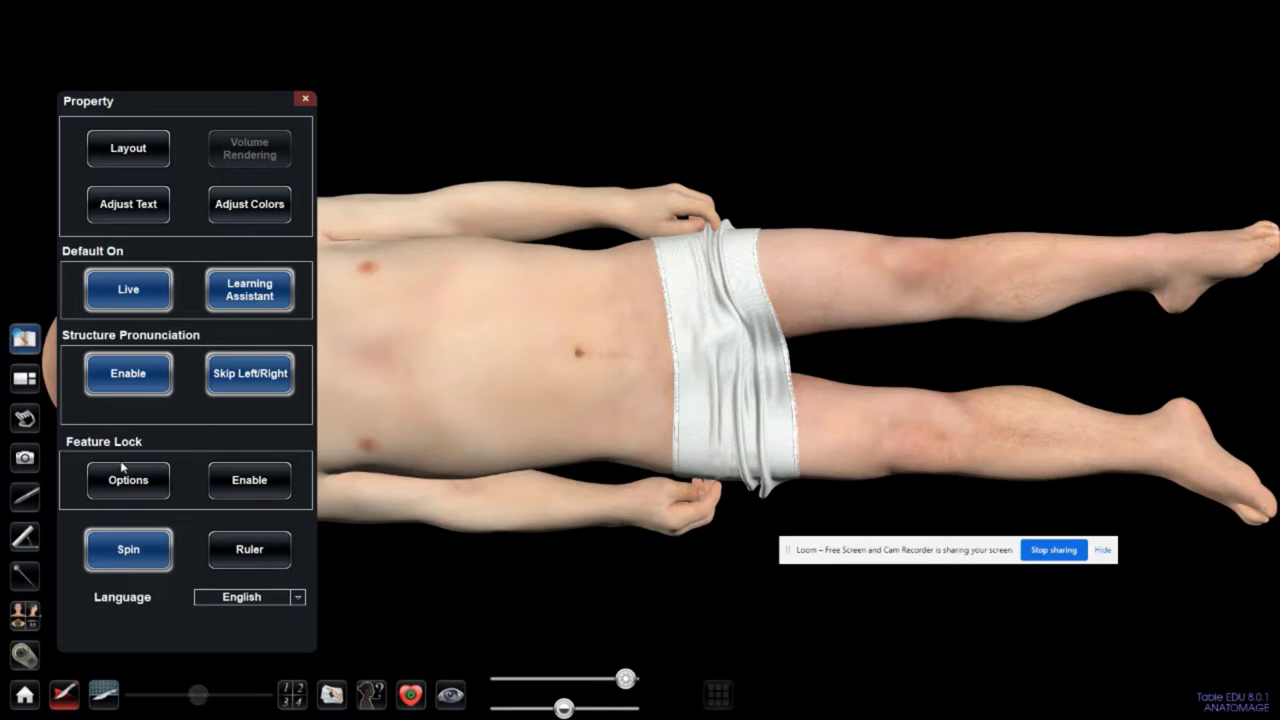
{"action": "left_click", "coordinate": [111, 491]}
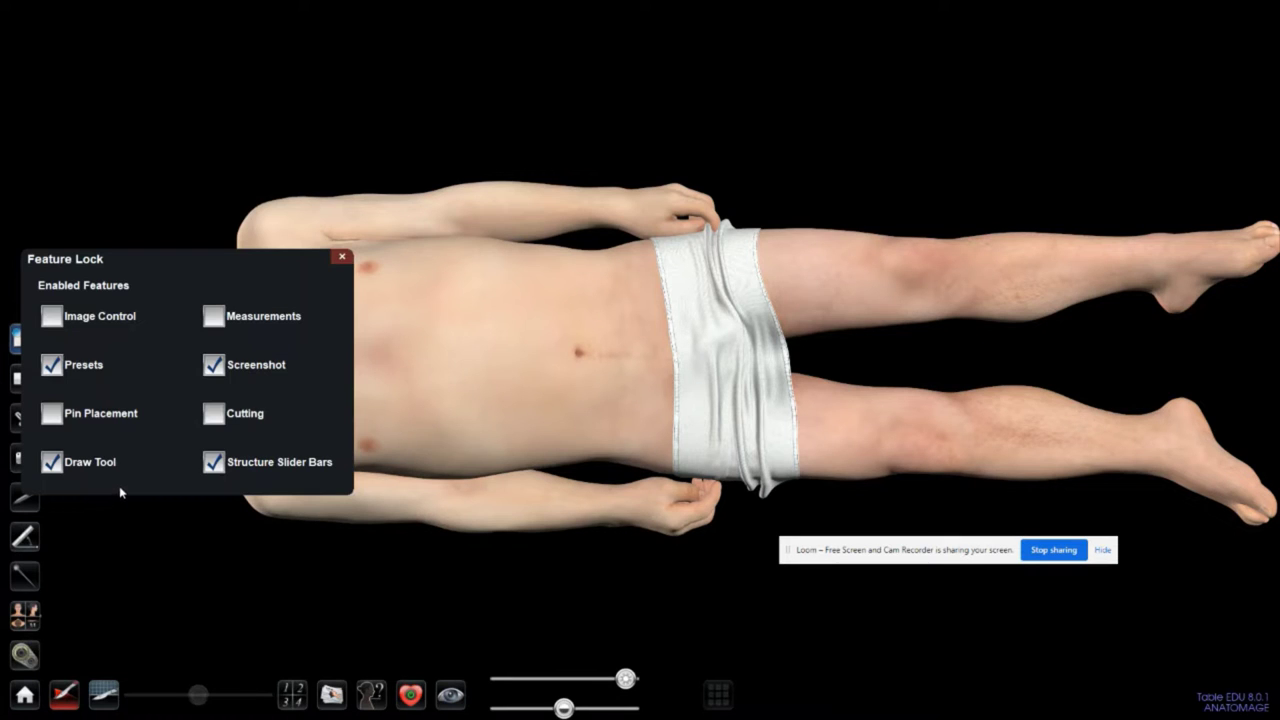
{"action": "left_click", "coordinate": [51, 318]}
{"action": "left_click", "coordinate": [55, 417]}
{"action": "left_click", "coordinate": [216, 414]}
{"action": "left_click", "coordinate": [215, 318]}
Step: Toggle the Ruler on and back off in the property settings and close them
{"action": "left_click", "coordinate": [35, 664]}
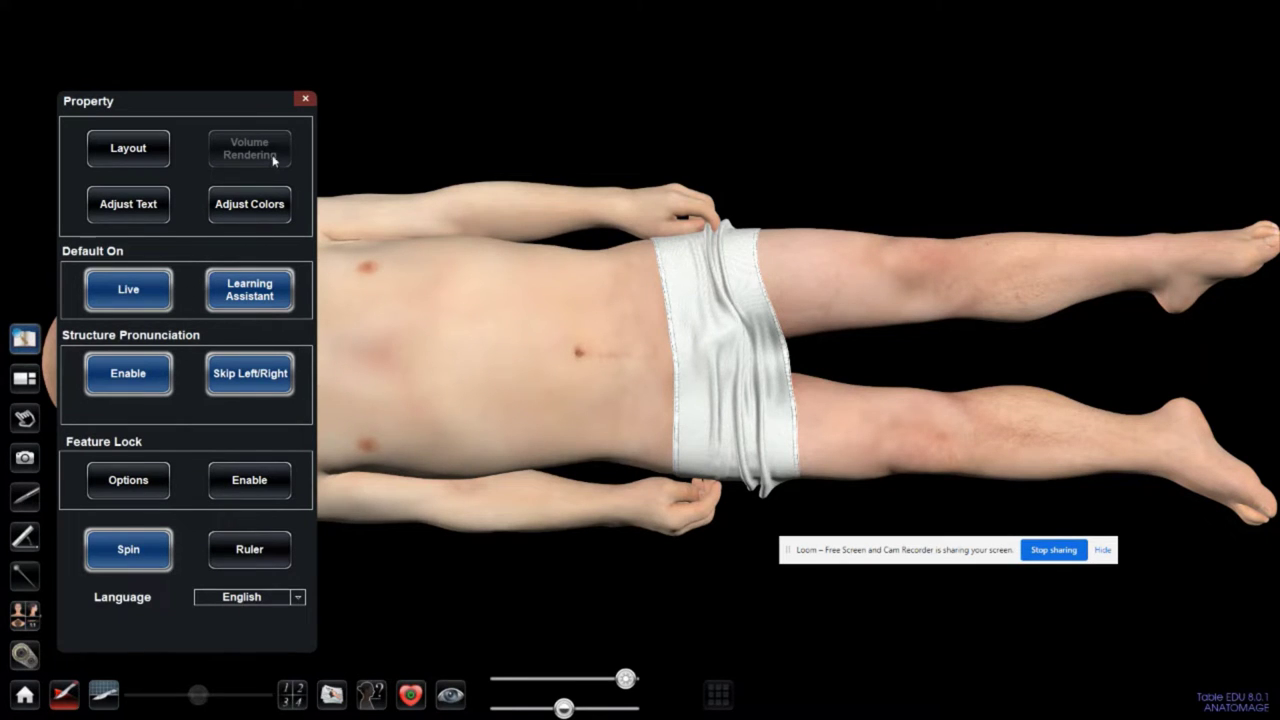
{"action": "left_click", "coordinate": [236, 560]}
{"action": "left_click", "coordinate": [236, 555]}
{"action": "left_click", "coordinate": [305, 101]}
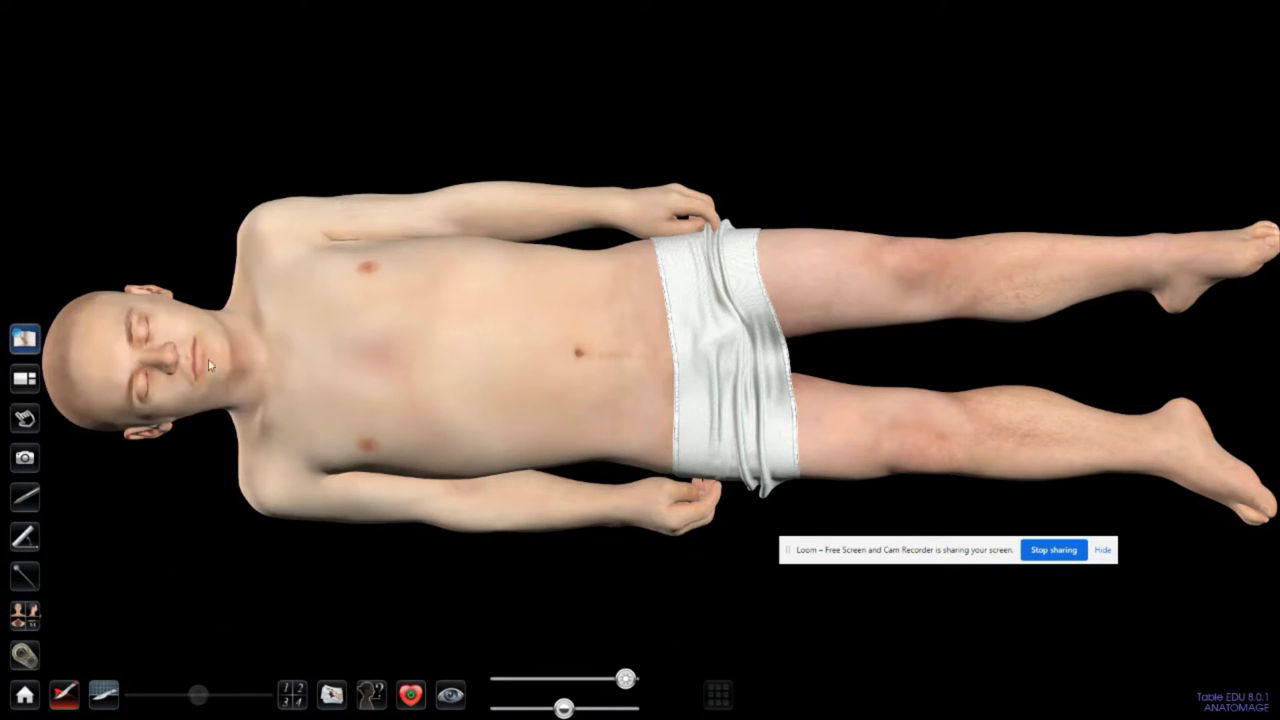
Step: Split the display to show the body beside its axial cross-section, and move the slice up to the head and back to the pelvis
{"action": "left_click", "coordinate": [27, 386]}
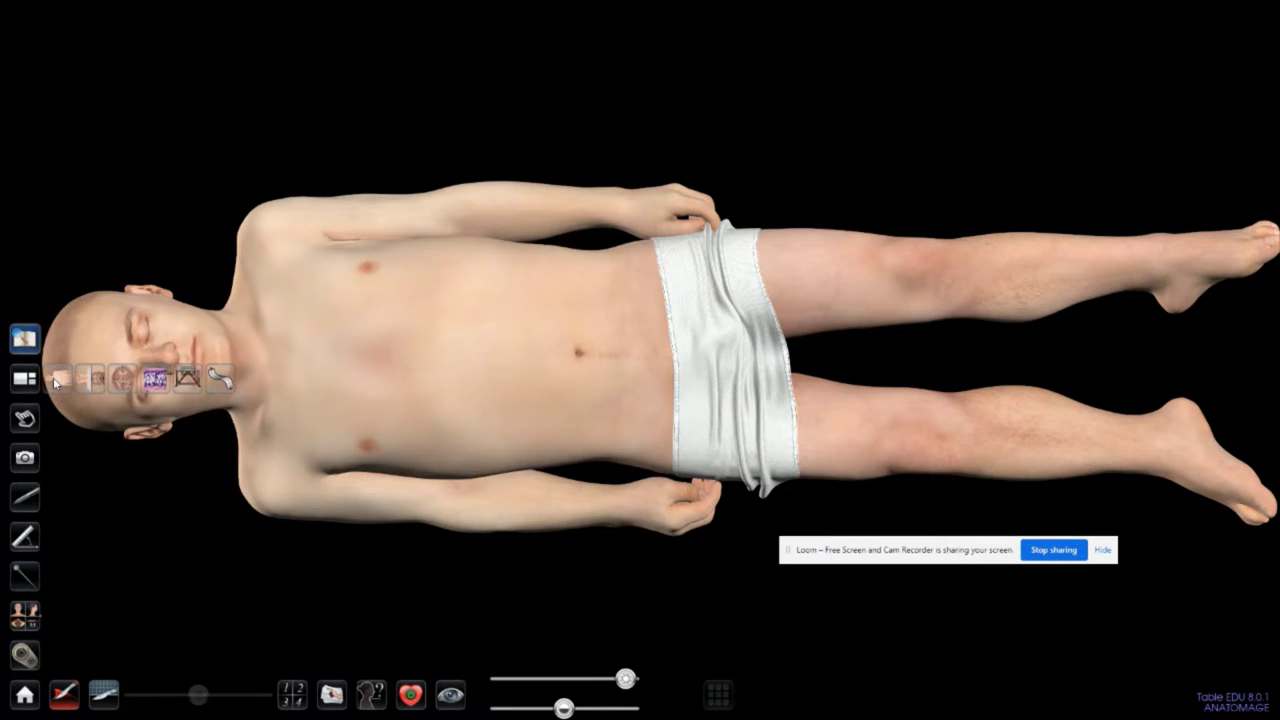
{"action": "left_click", "coordinate": [56, 380]}
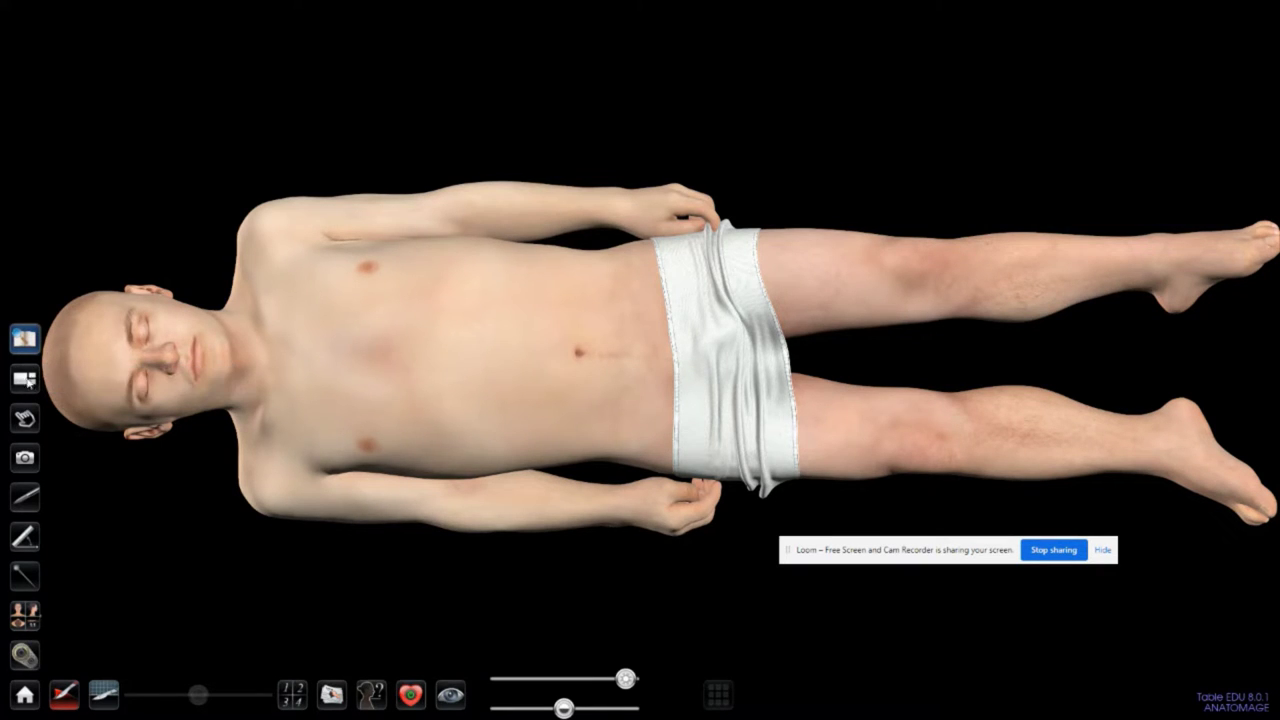
{"action": "left_click", "coordinate": [26, 379]}
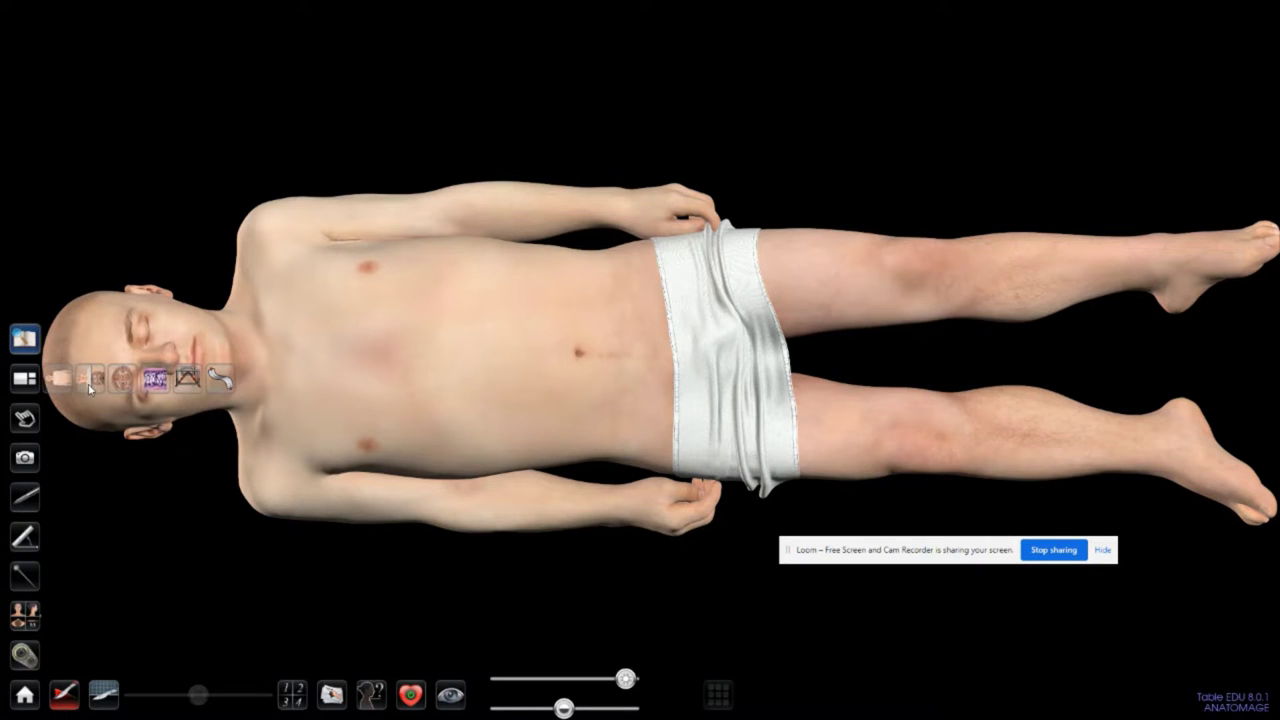
{"action": "left_click", "coordinate": [90, 382]}
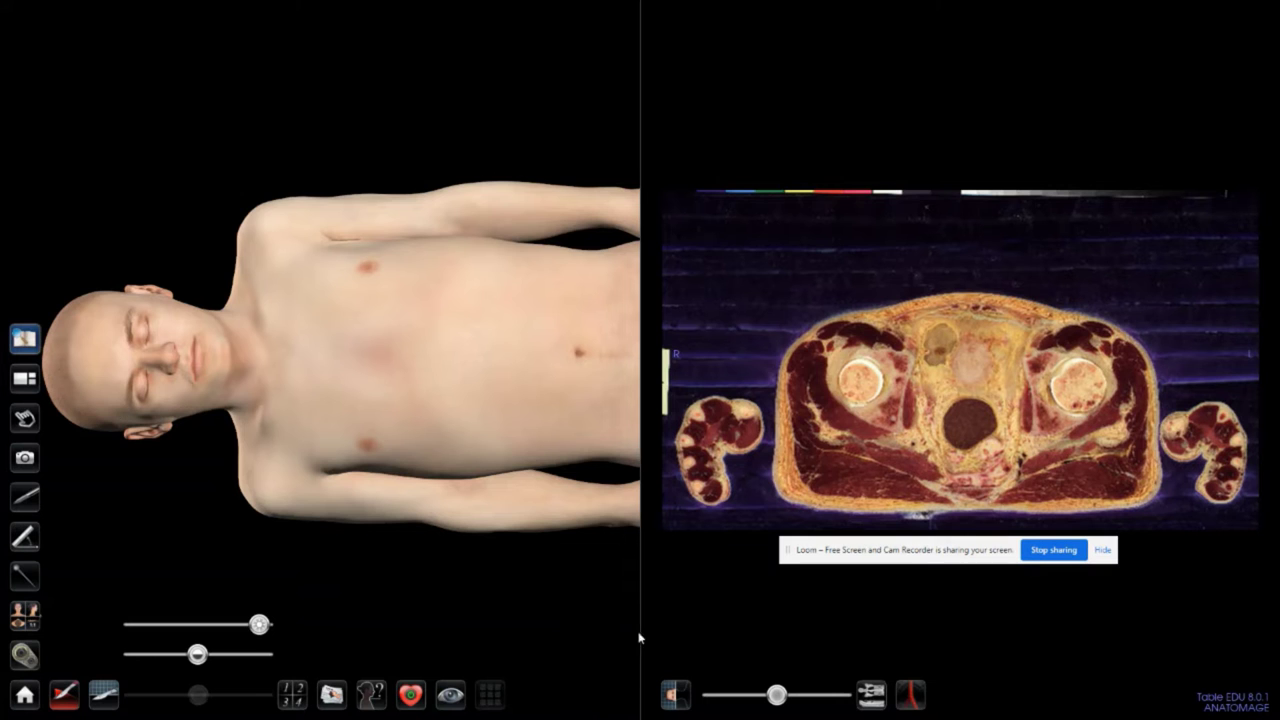
{"action": "left_click_drag", "start_coordinate": [777, 695], "coordinate": [711, 702]}
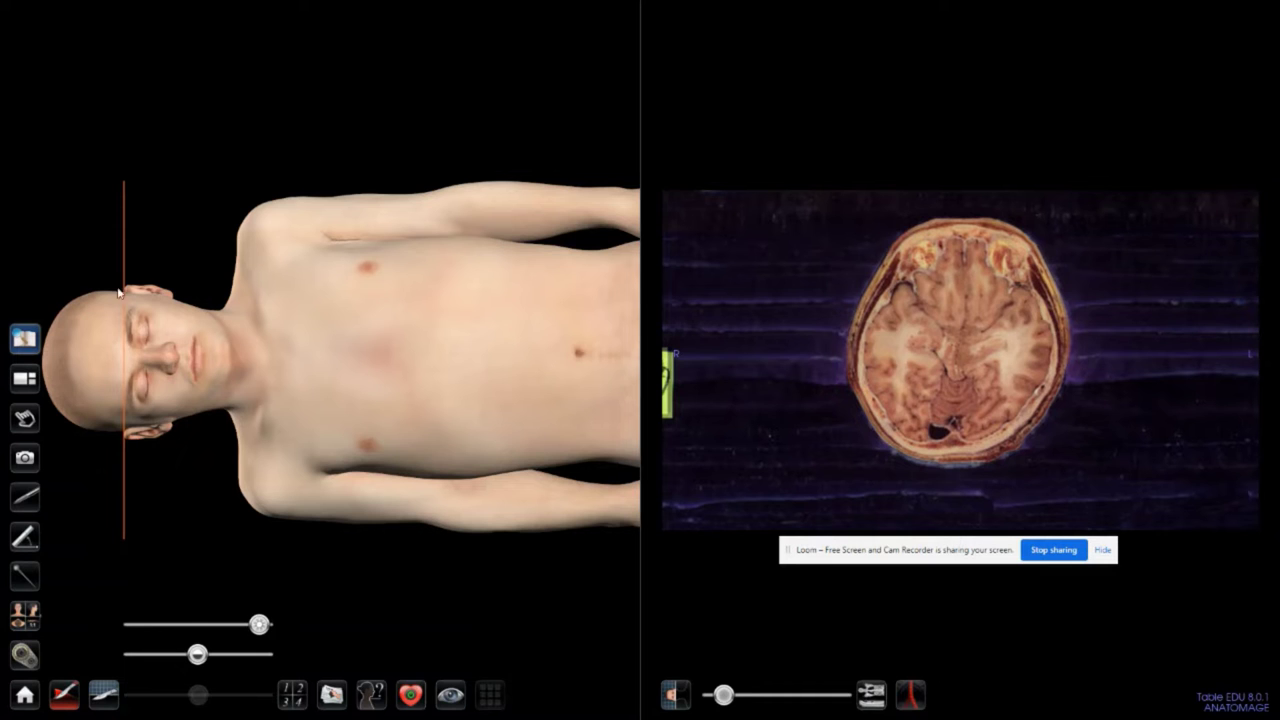
{"action": "left_click_drag", "start_coordinate": [723, 695], "coordinate": [790, 697]}
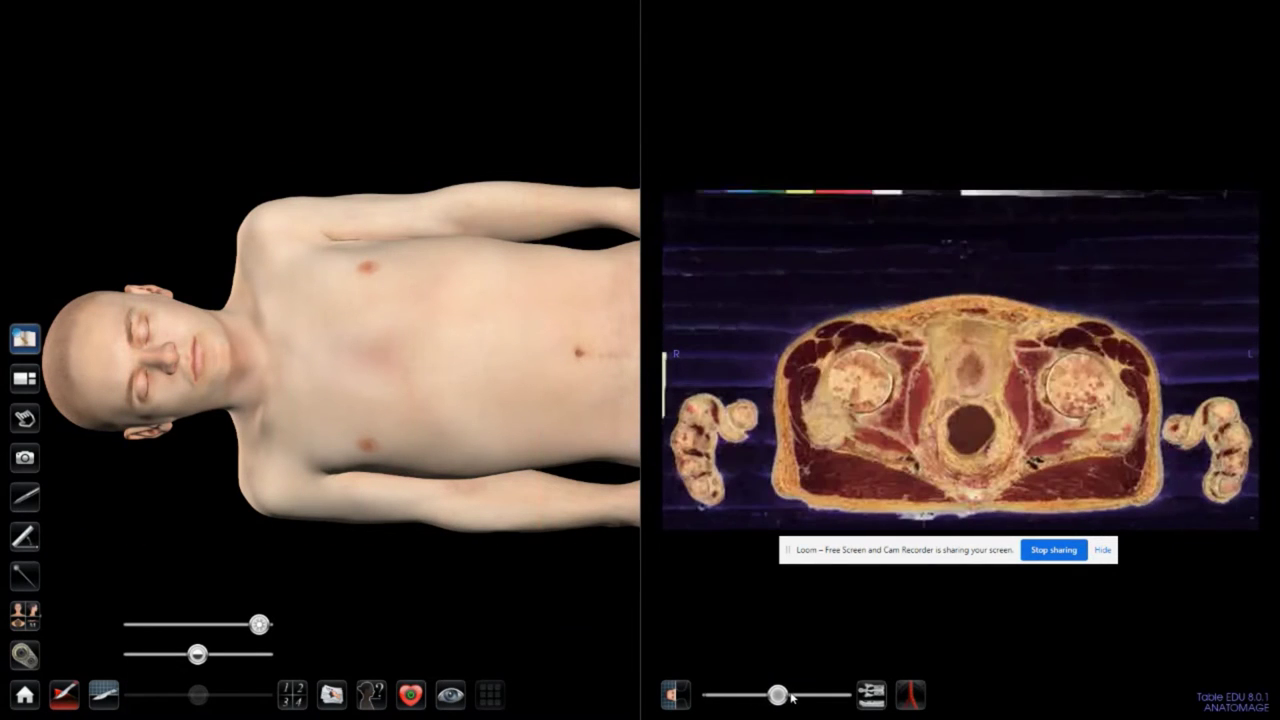
Step: Load the CT/MRI scan beside the pelvic cross-section and slightly adjust its upper image slider
{"action": "left_click", "coordinate": [875, 702]}
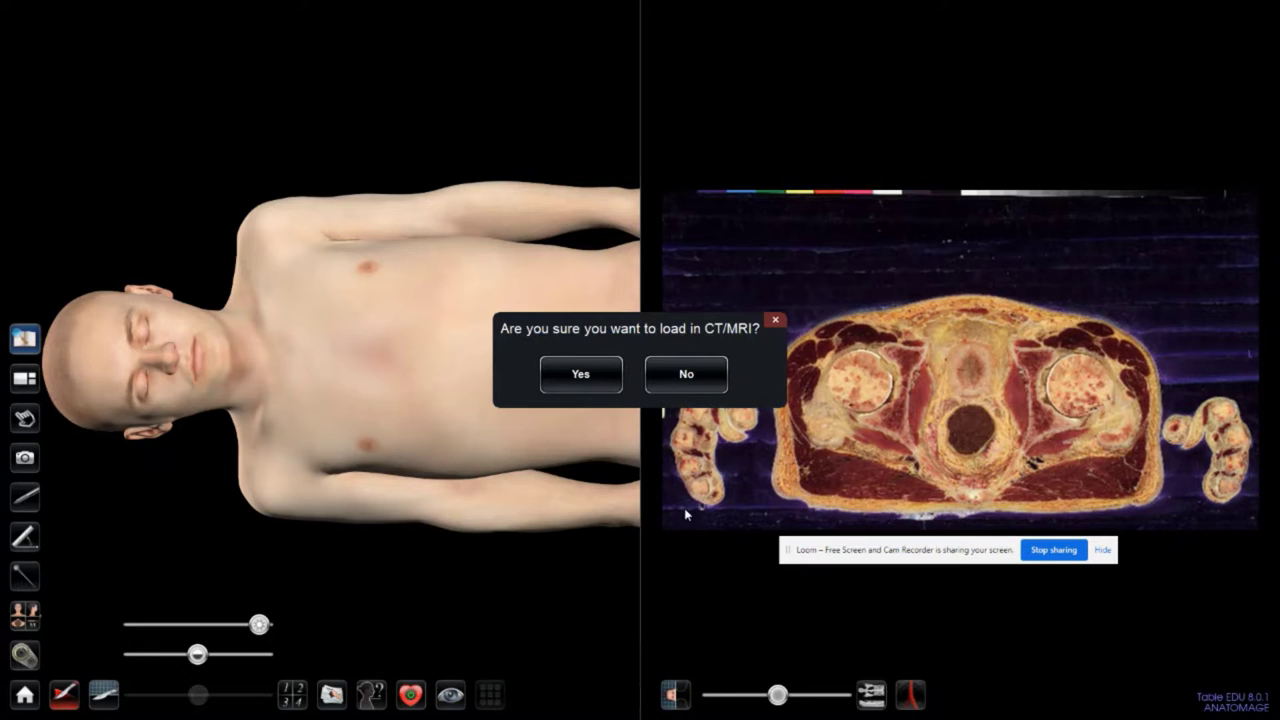
{"action": "left_click", "coordinate": [601, 379]}
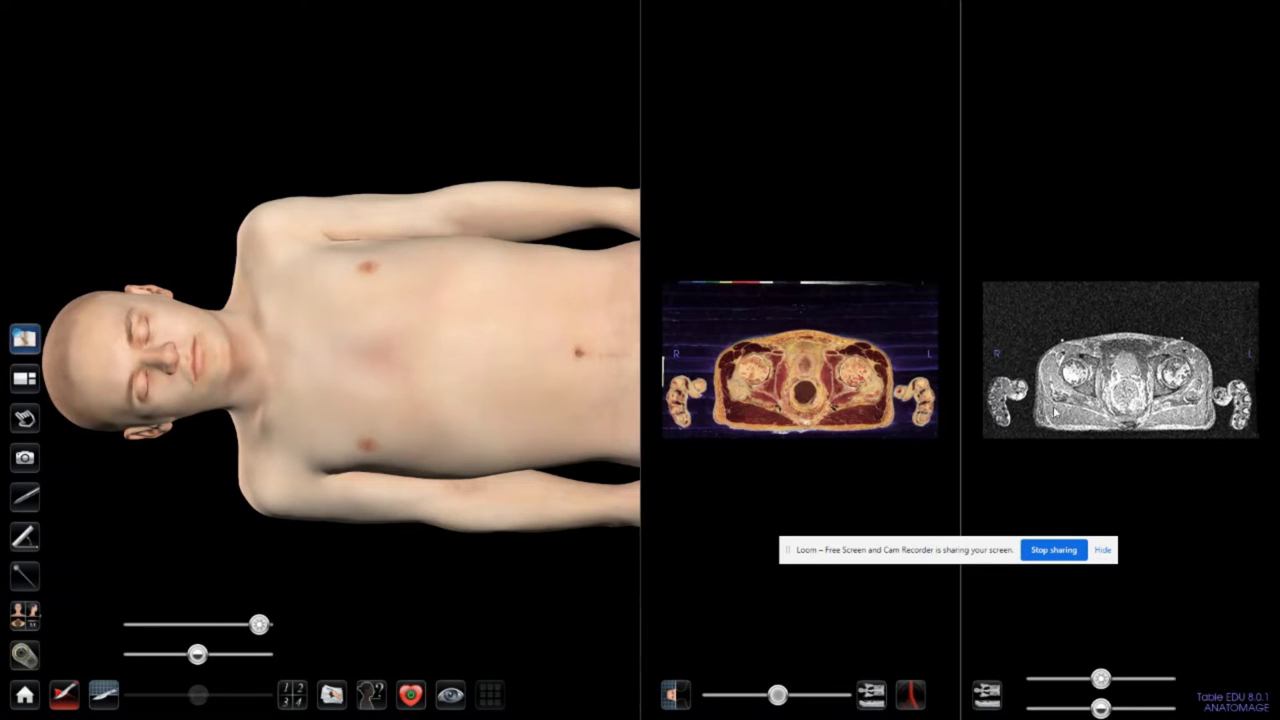
{"action": "left_click_drag", "start_coordinate": [1101, 680], "coordinate": [1109, 706]}
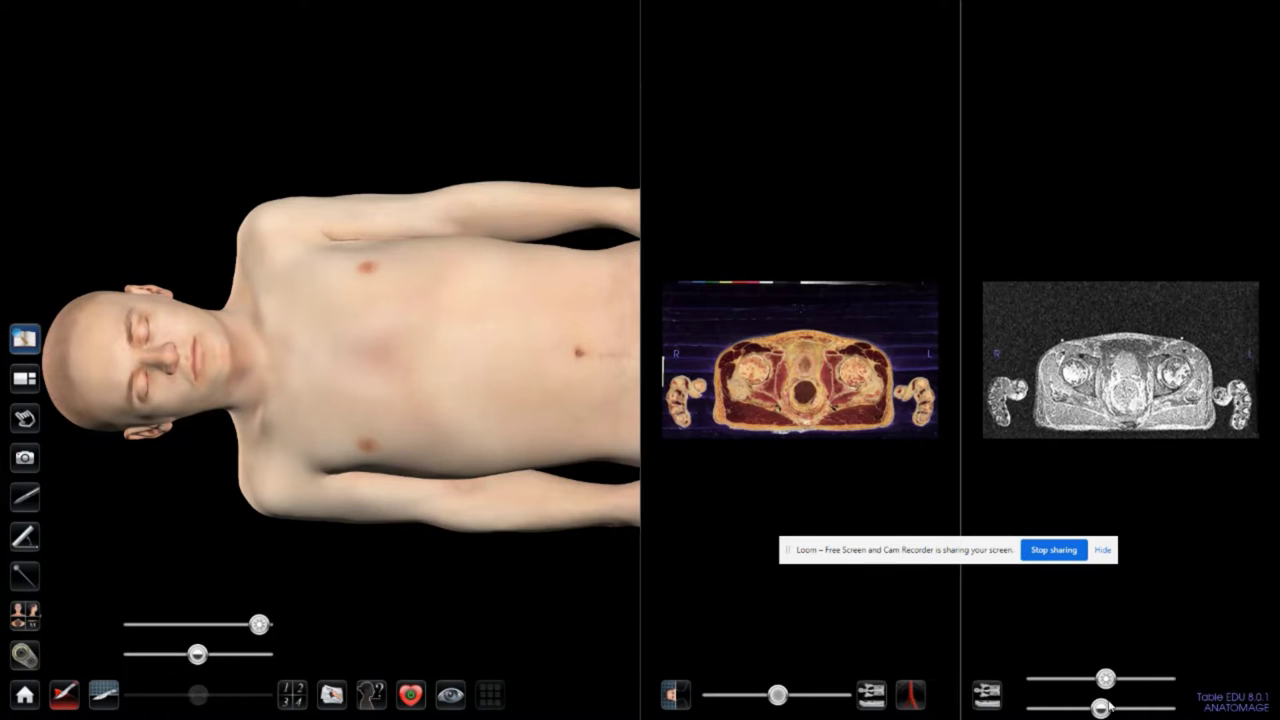
Step: Compare several contrast presets, including the brain preset, on the pelvic CT/MRI slice and finish on a chest preset
{"action": "left_click", "coordinate": [988, 697]}
{"action": "left_click_drag", "start_coordinate": [944, 556], "coordinate": [747, 599]}
{"action": "left_click", "coordinate": [986, 661]}
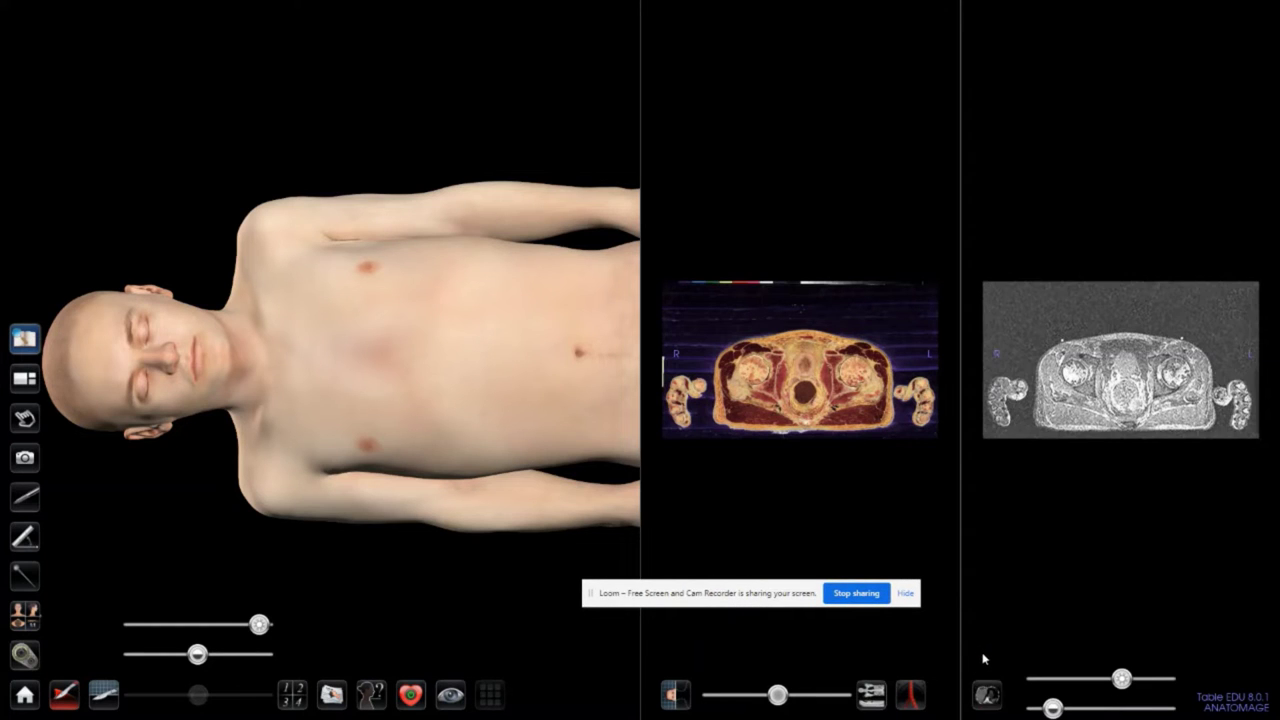
{"action": "left_click", "coordinate": [986, 695]}
{"action": "left_click", "coordinate": [986, 531]}
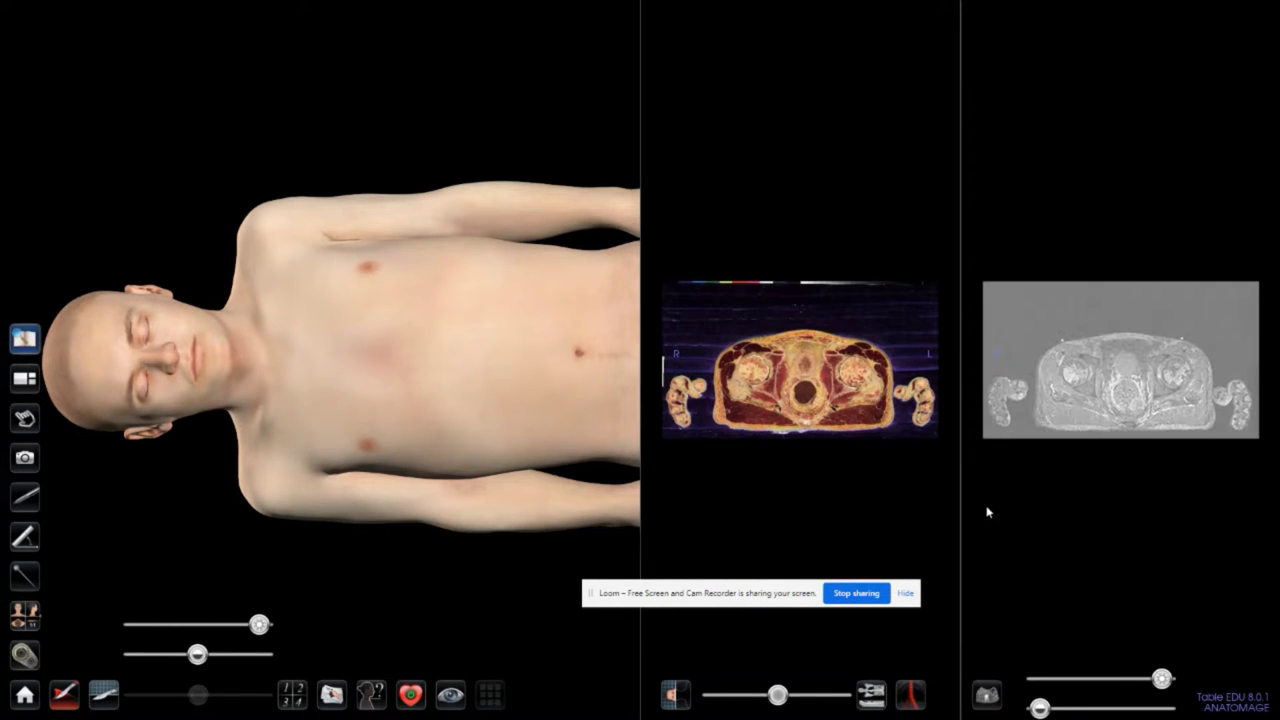
{"action": "left_click", "coordinate": [986, 695]}
{"action": "left_click", "coordinate": [987, 606]}
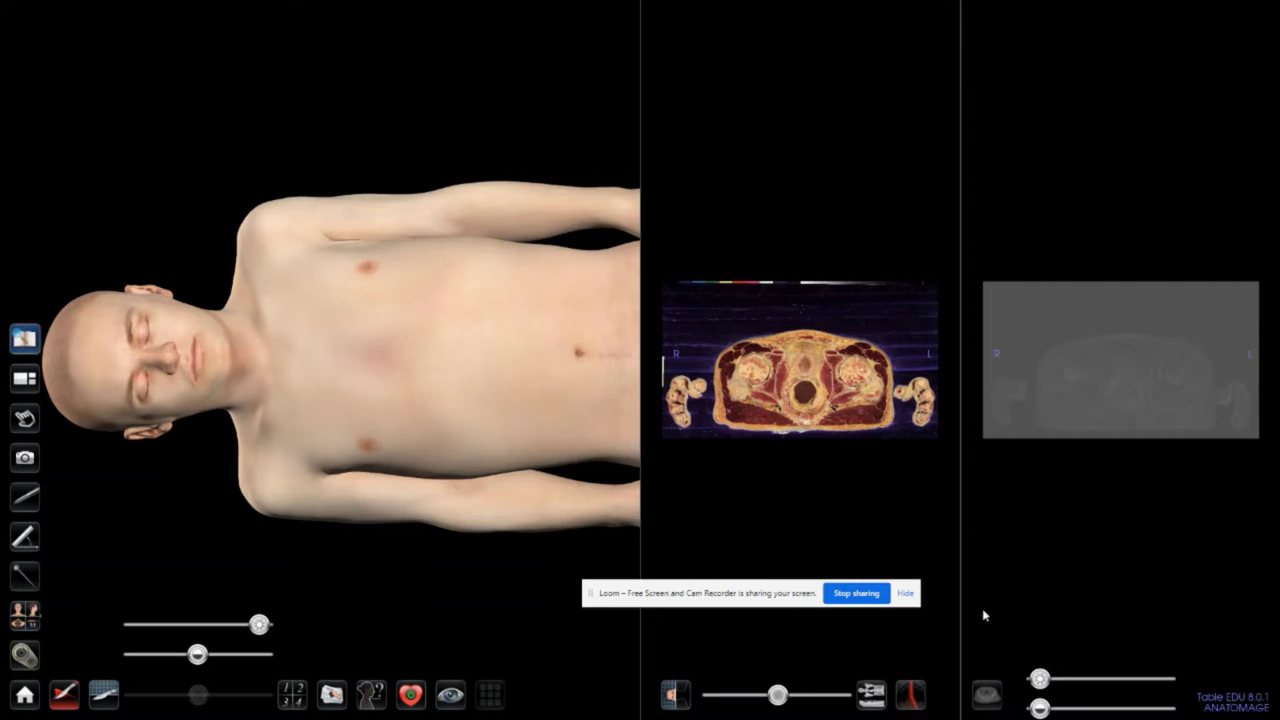
{"action": "left_click", "coordinate": [986, 695]}
{"action": "left_click", "coordinate": [987, 662]}
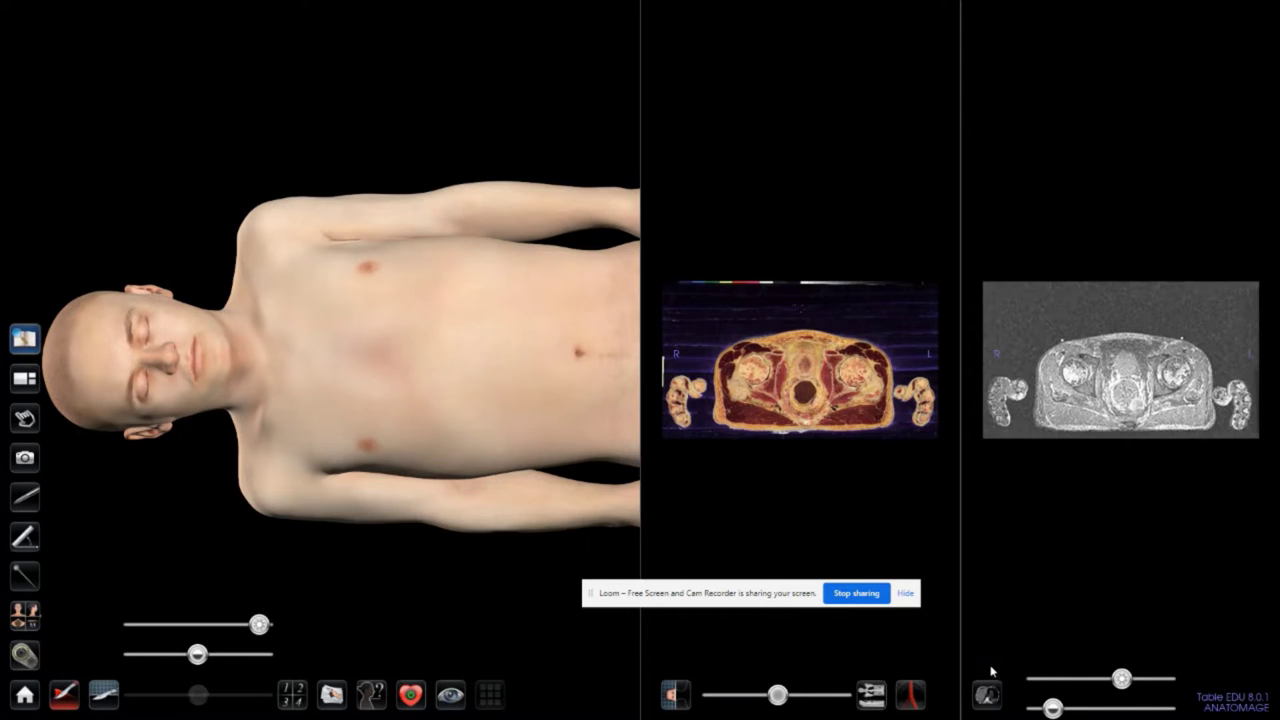
{"action": "left_click", "coordinate": [989, 693]}
{"action": "left_click", "coordinate": [984, 502]}
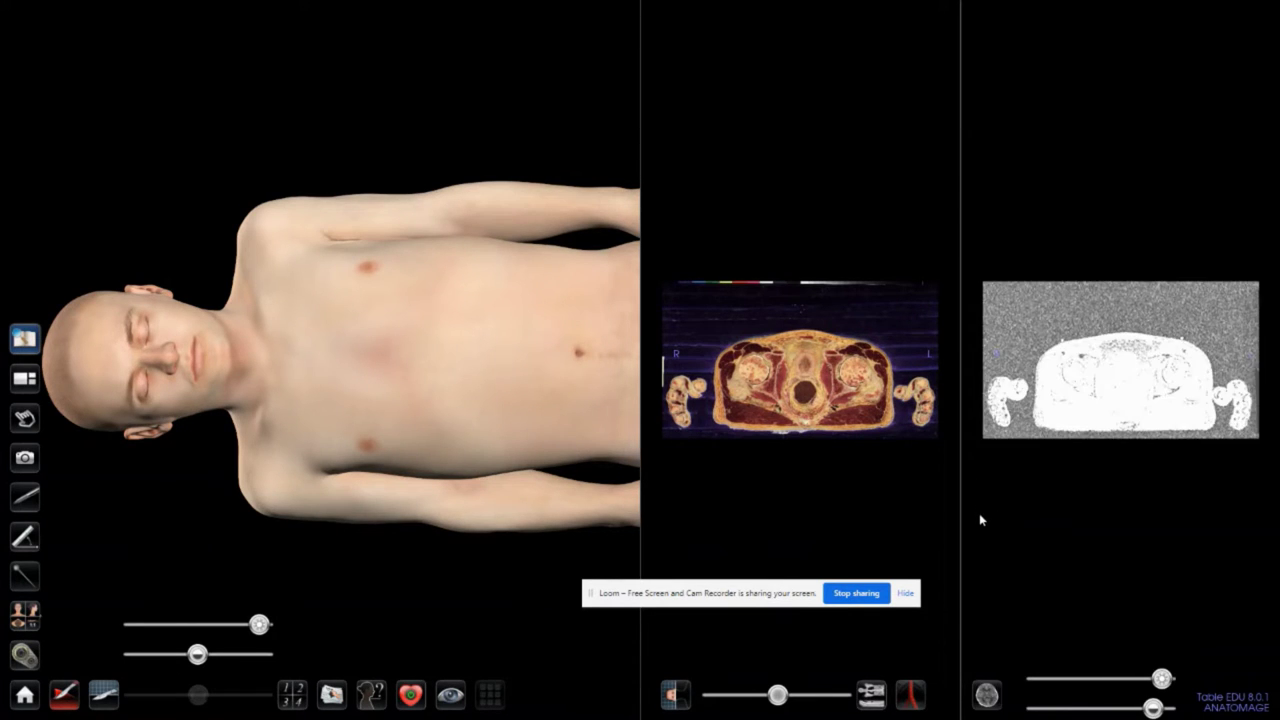
{"action": "left_click", "coordinate": [985, 693]}
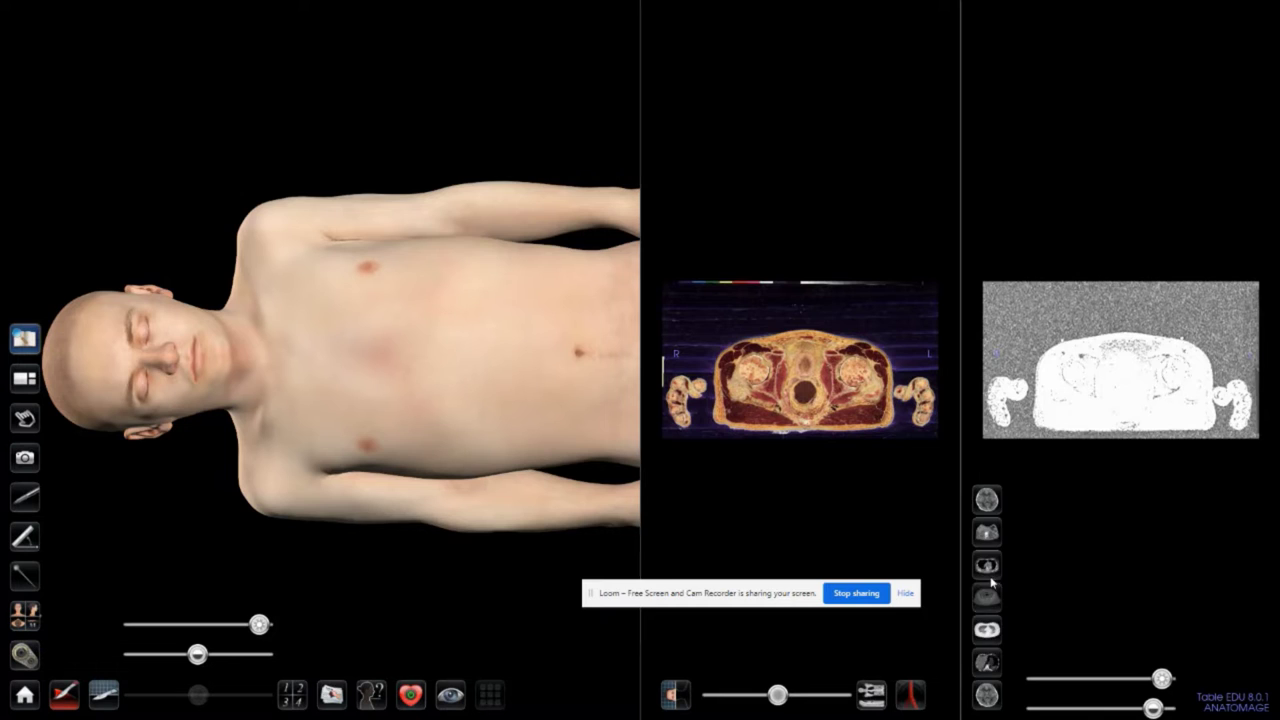
{"action": "left_click", "coordinate": [988, 568]}
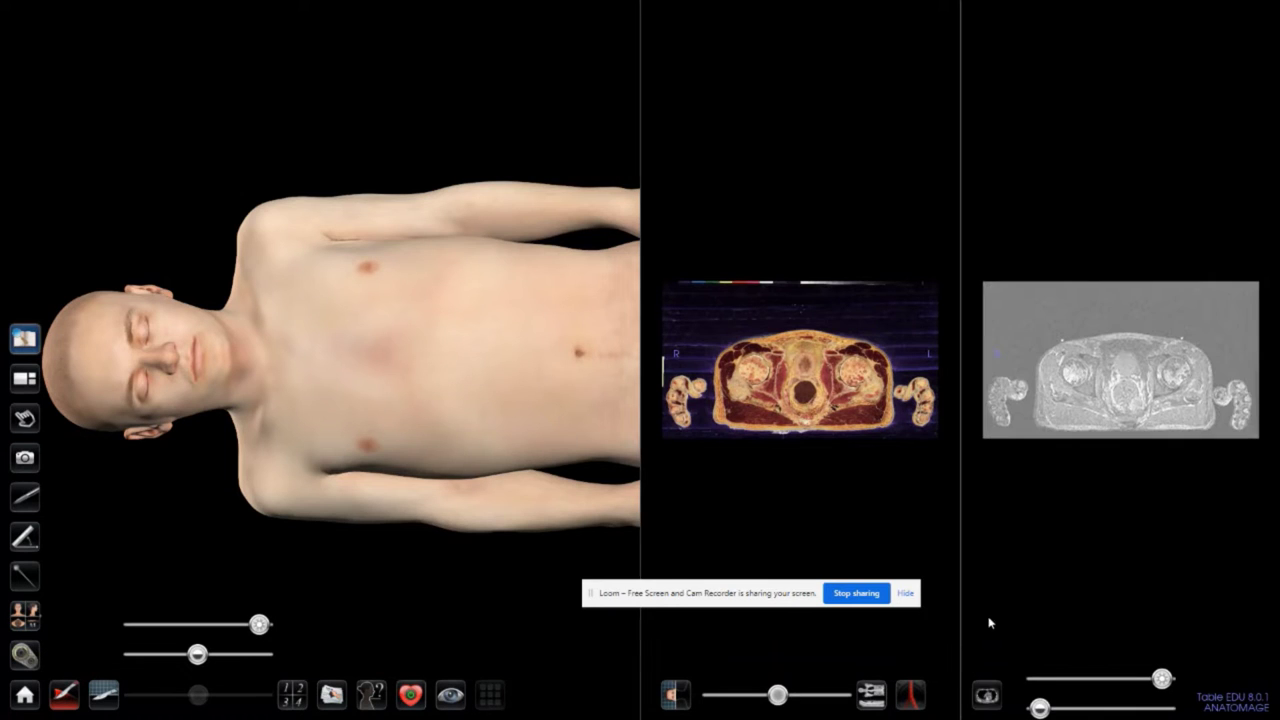
Step: Change the display layout to a full-screen sagittal cross-section of the body
{"action": "left_click", "coordinate": [24, 379]}
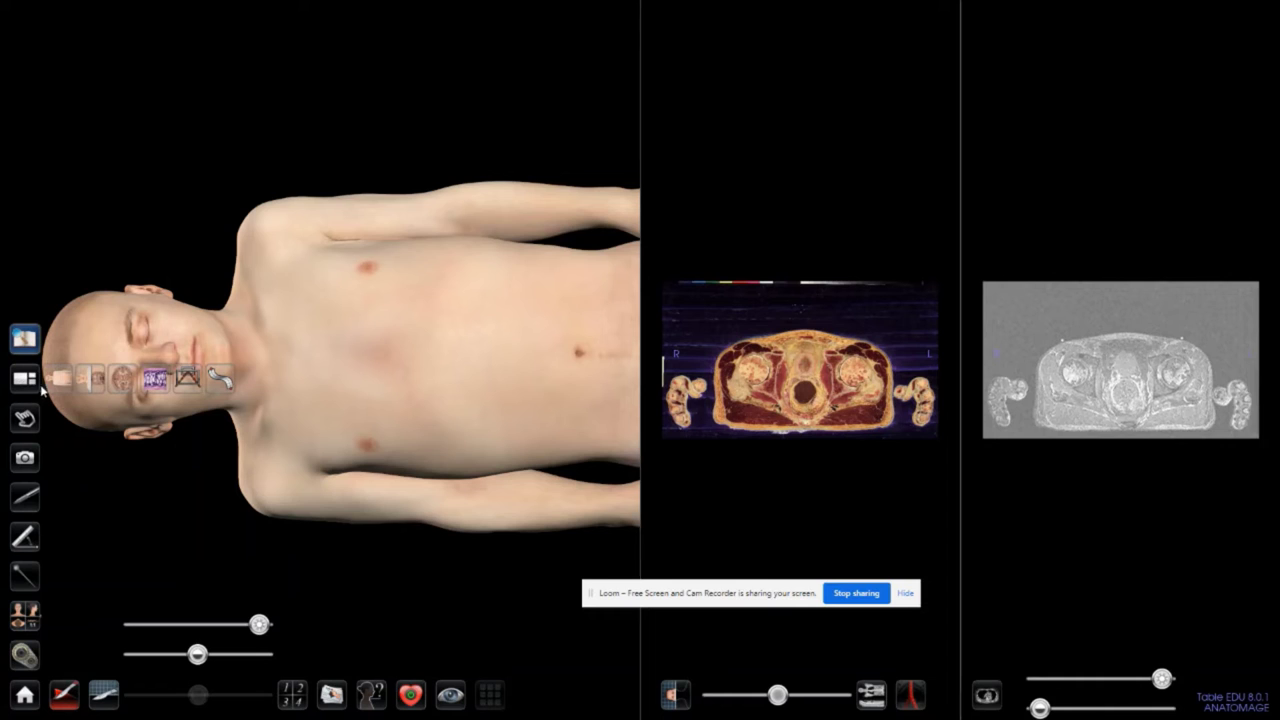
{"action": "left_click", "coordinate": [122, 381]}
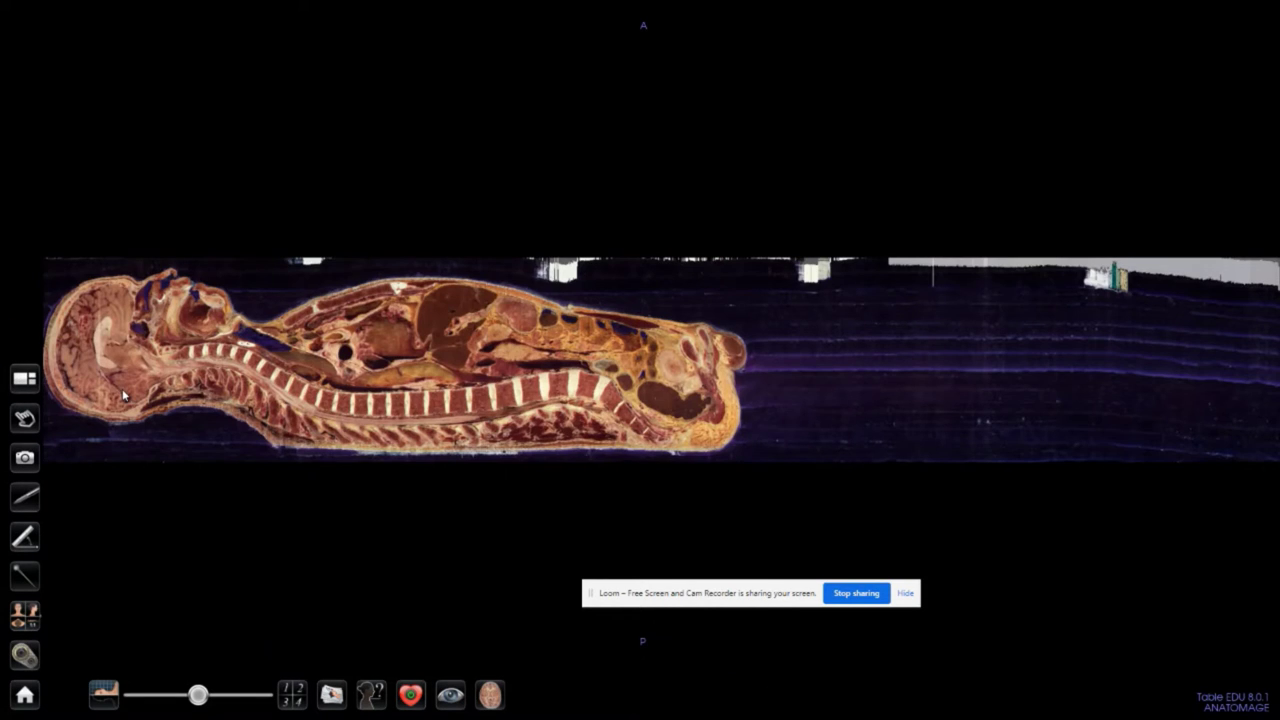
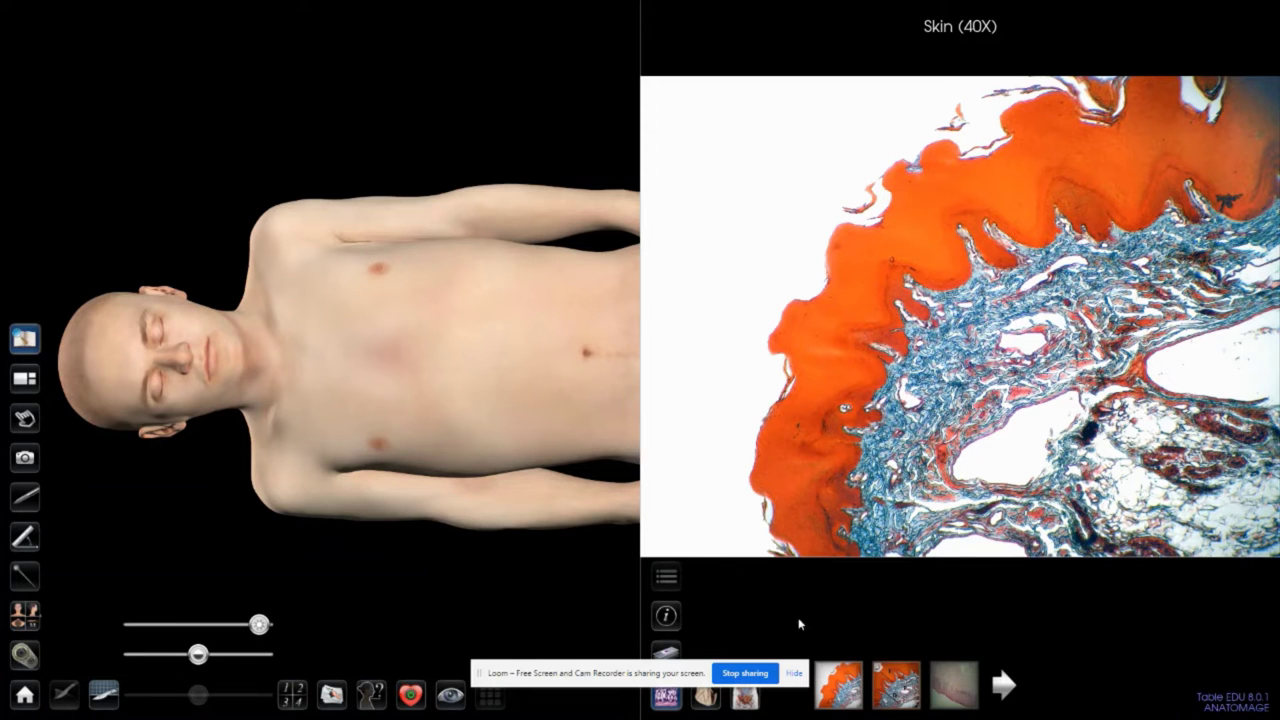
Step: View the annotated Skin (40X) histology slide, switch to the third skin slide, and open its information
{"action": "left_click", "coordinate": [912, 690]}
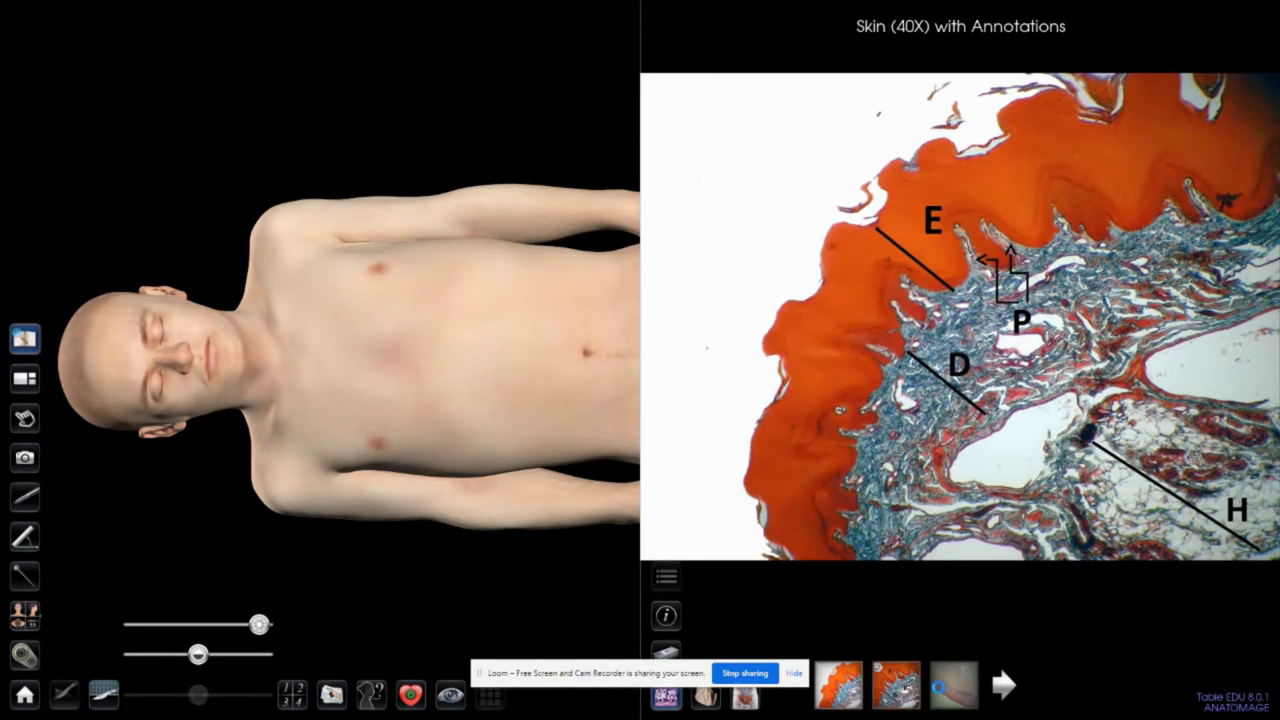
{"action": "left_click", "coordinate": [936, 684]}
{"action": "left_click_drag", "start_coordinate": [620, 680], "coordinate": [903, 633]}
{"action": "left_click", "coordinate": [666, 615]}
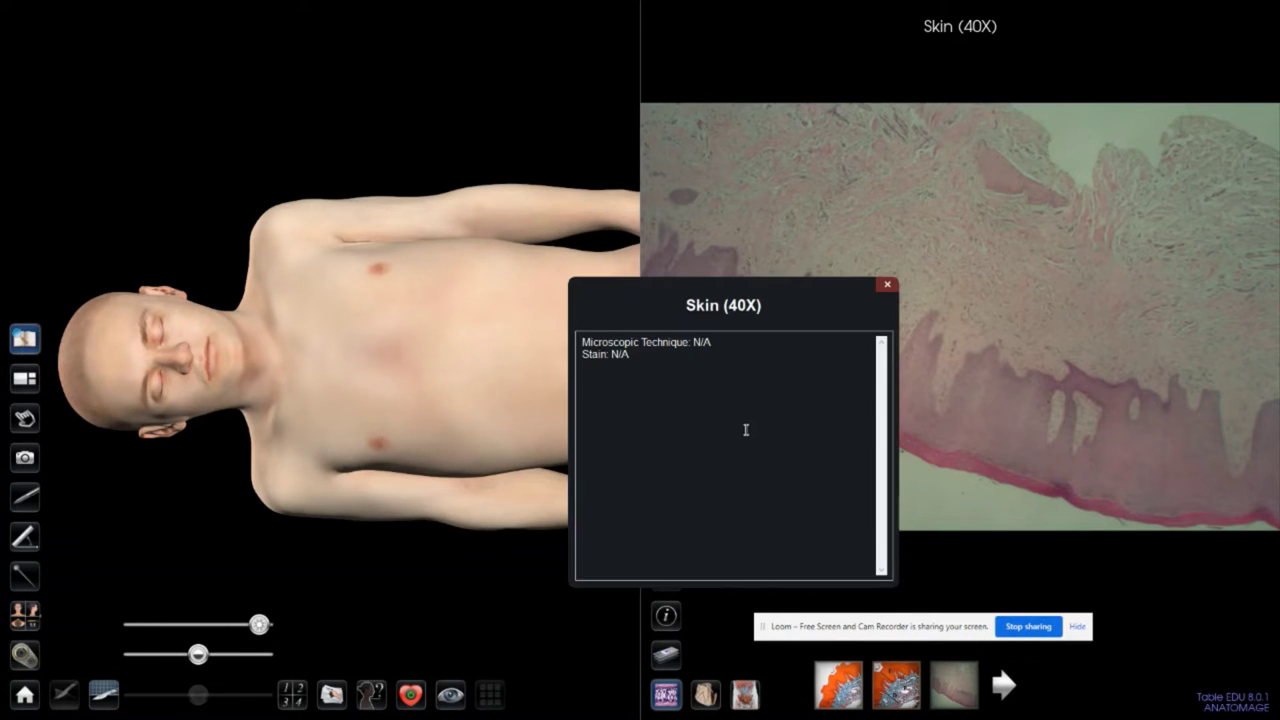
Step: Close the Skin (40X) slide information and clear the slide from the histology view
{"action": "left_click", "coordinate": [886, 286]}
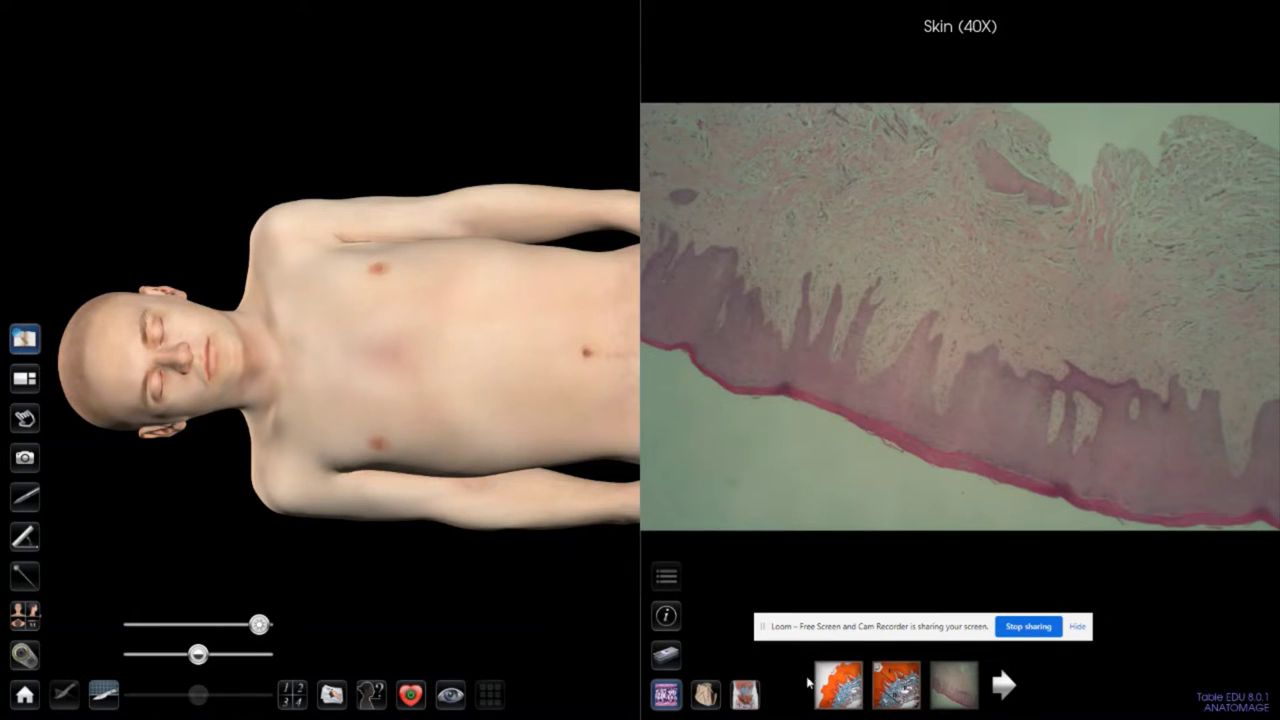
{"action": "left_click_drag", "start_coordinate": [896, 624], "coordinate": [962, 579]}
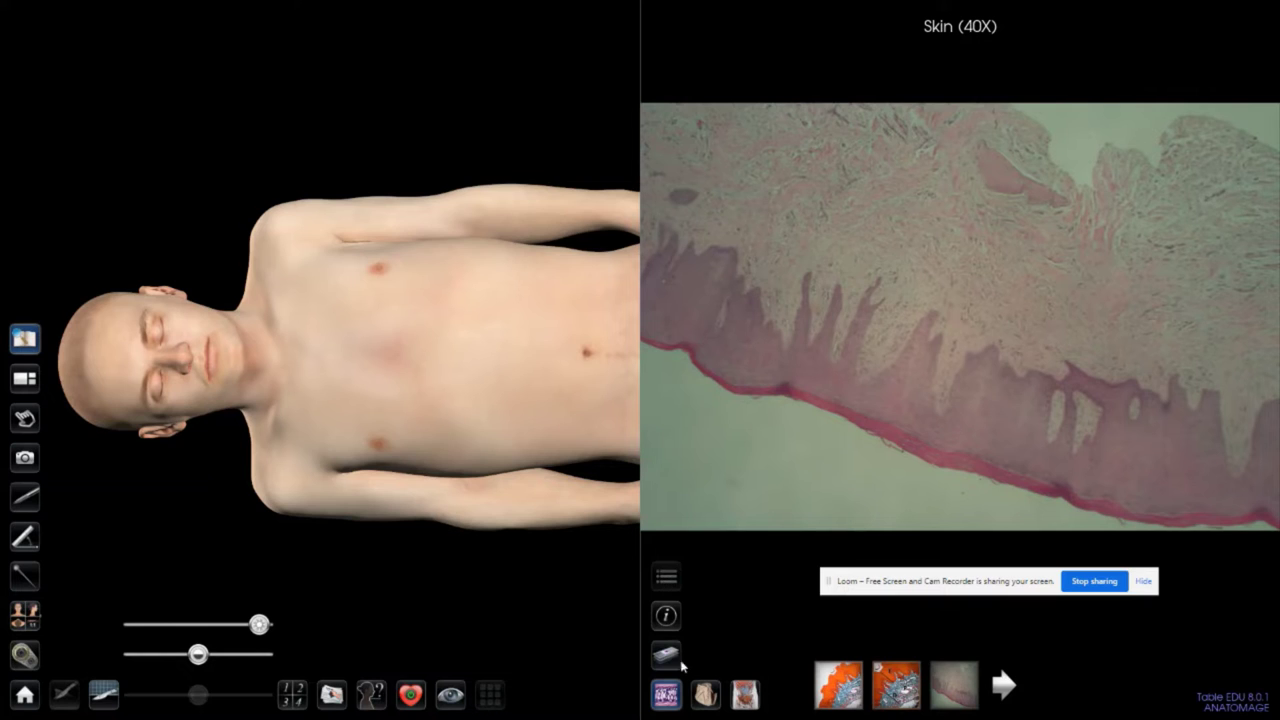
{"action": "left_click", "coordinate": [672, 697]}
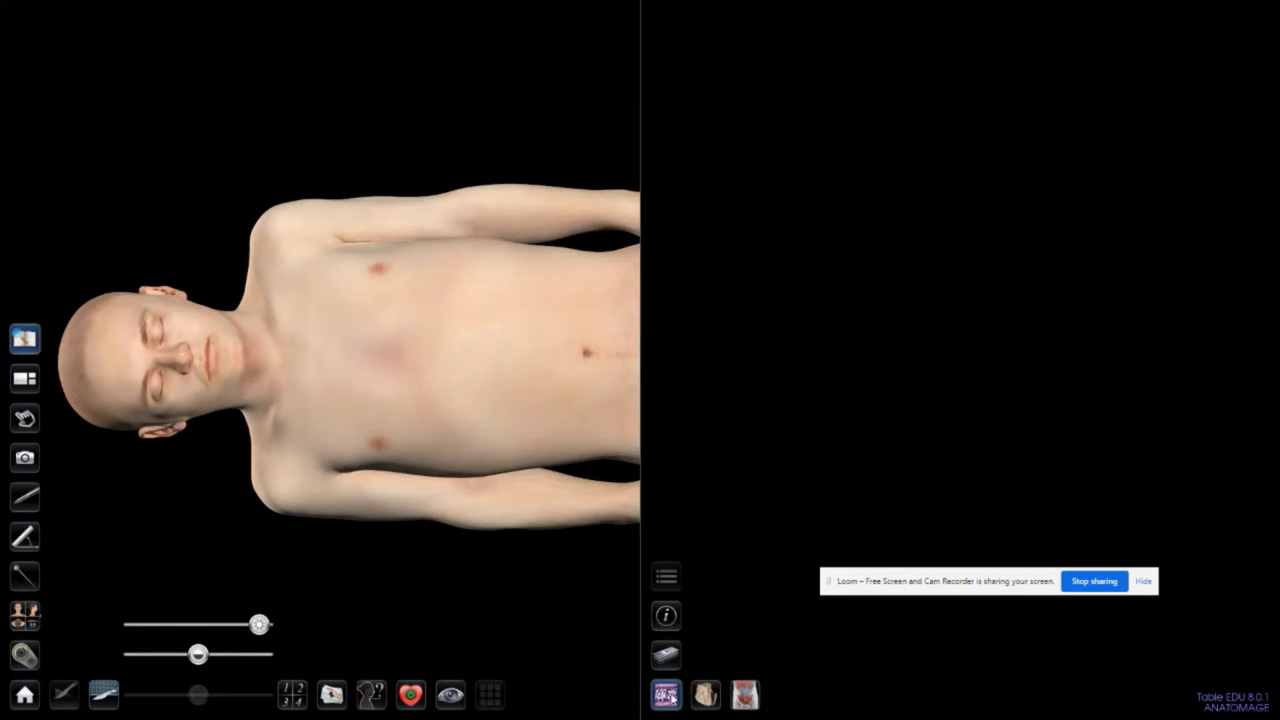
Step: Browse the Muscular organ system slides in the histology library and close the library
{"action": "left_click", "coordinate": [671, 658]}
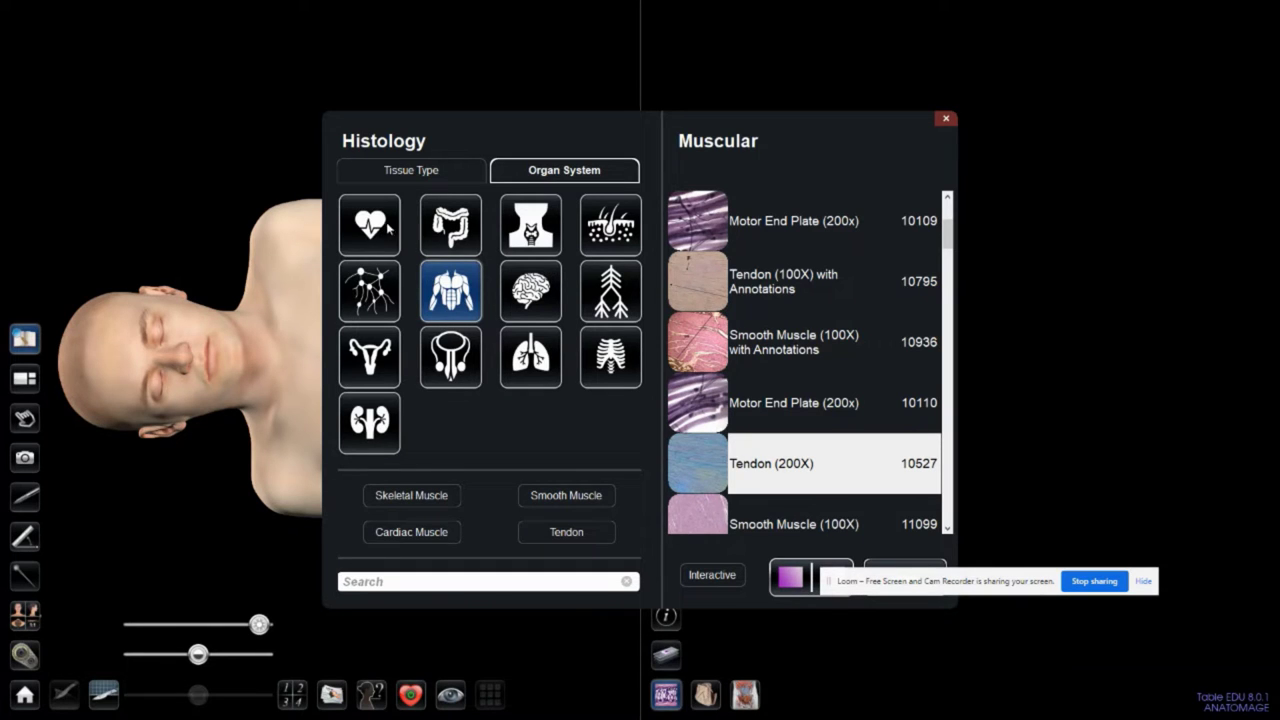
{"action": "left_click", "coordinate": [944, 120]}
{"action": "left_click", "coordinate": [25, 378]}
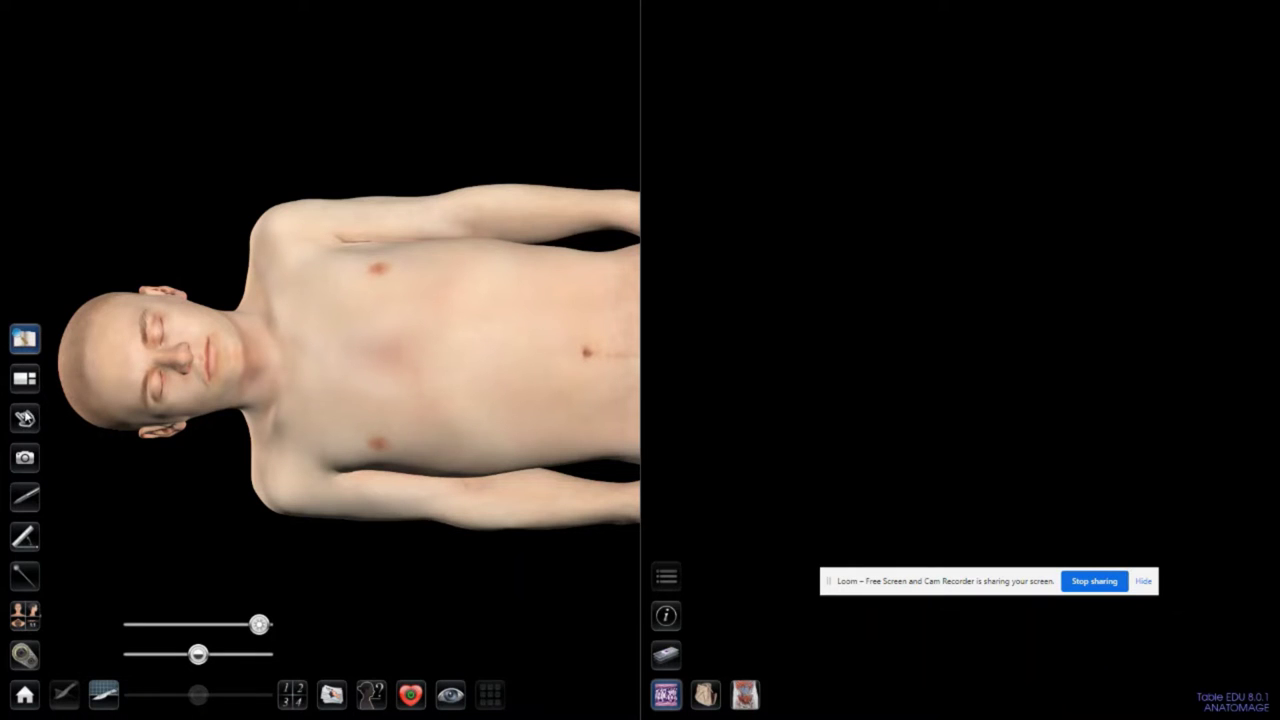
Step: Review the Pointer Tool's color and size choices, close it, and show the screenshot capture options
{"action": "left_click", "coordinate": [27, 419]}
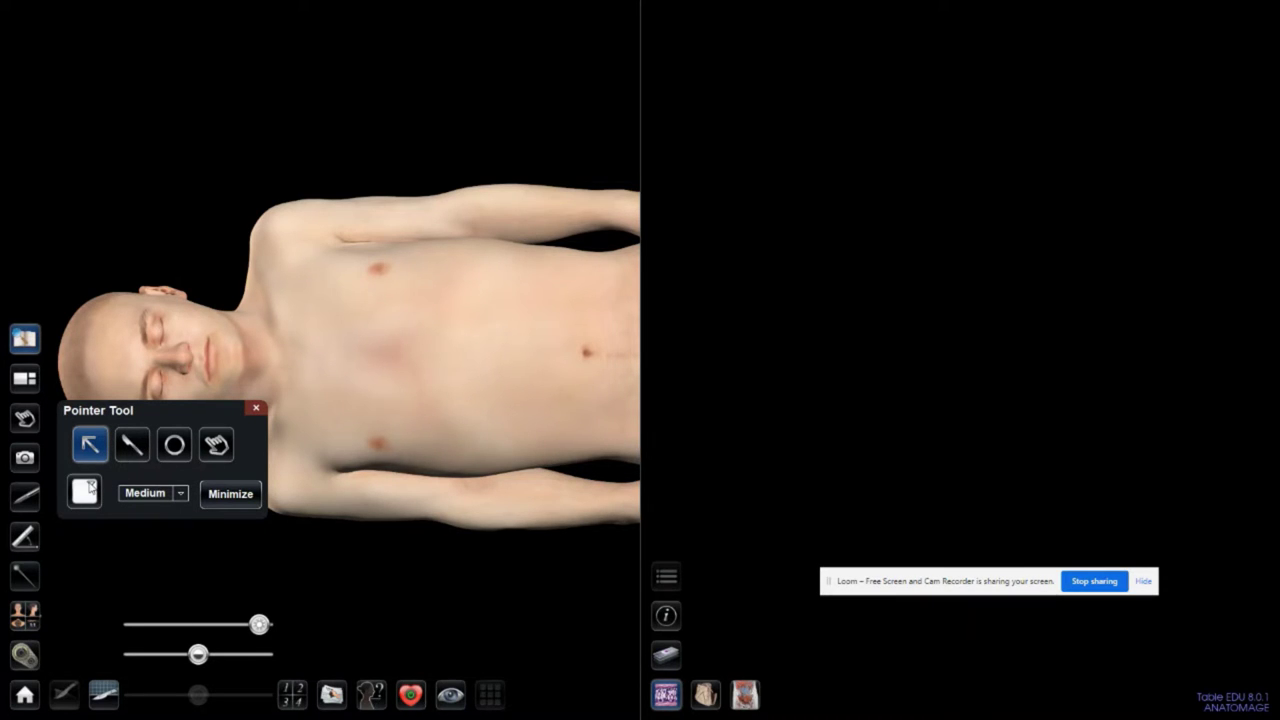
{"action": "left_click", "coordinate": [89, 488]}
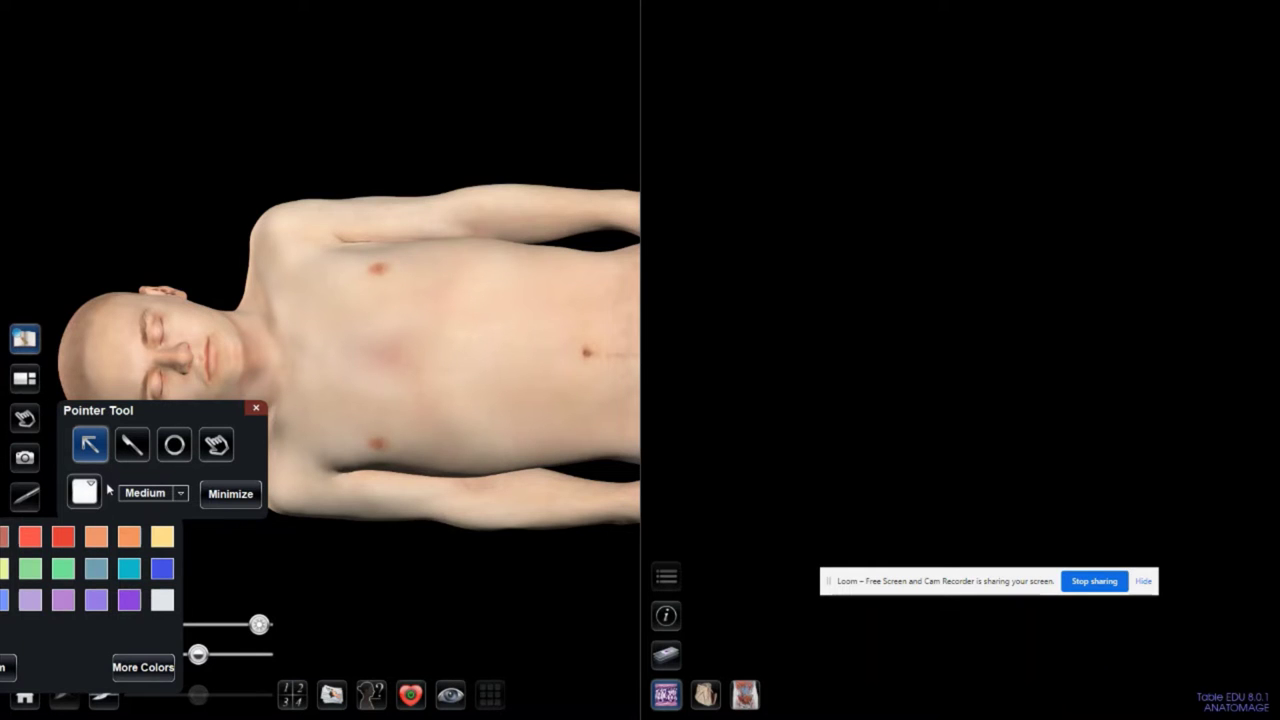
{"action": "left_click", "coordinate": [180, 493]}
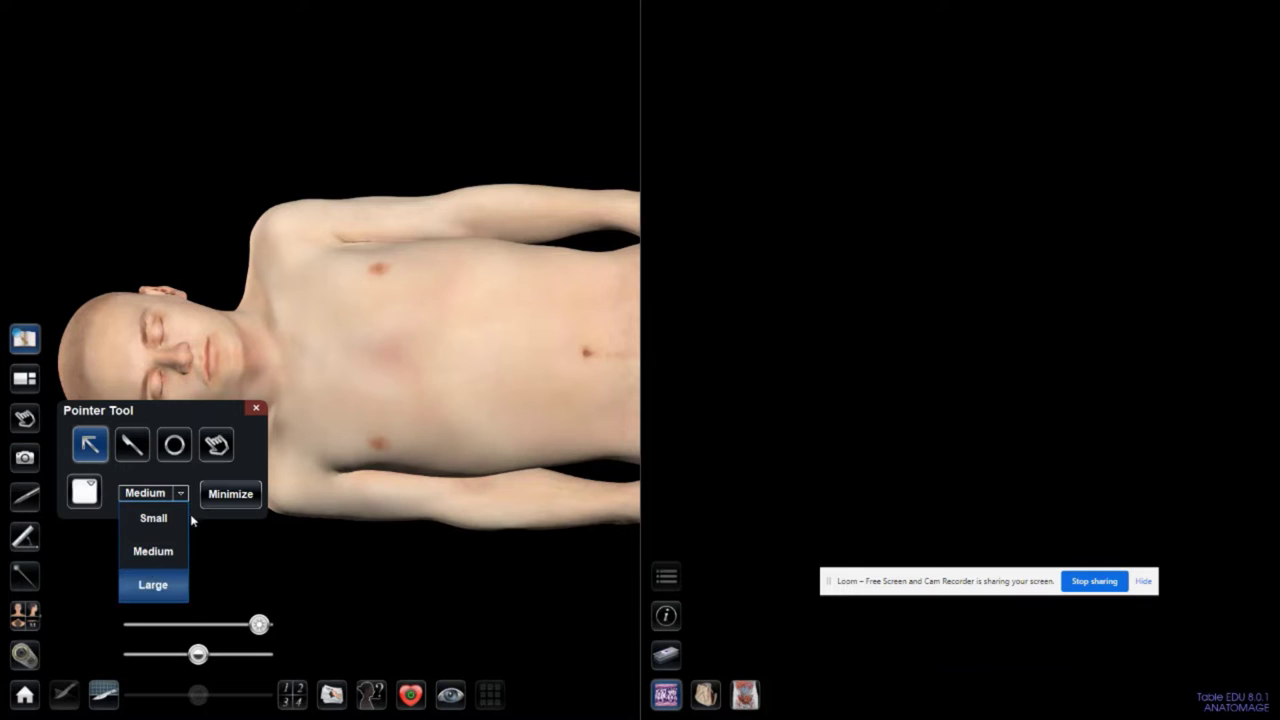
{"action": "left_click", "coordinate": [260, 411]}
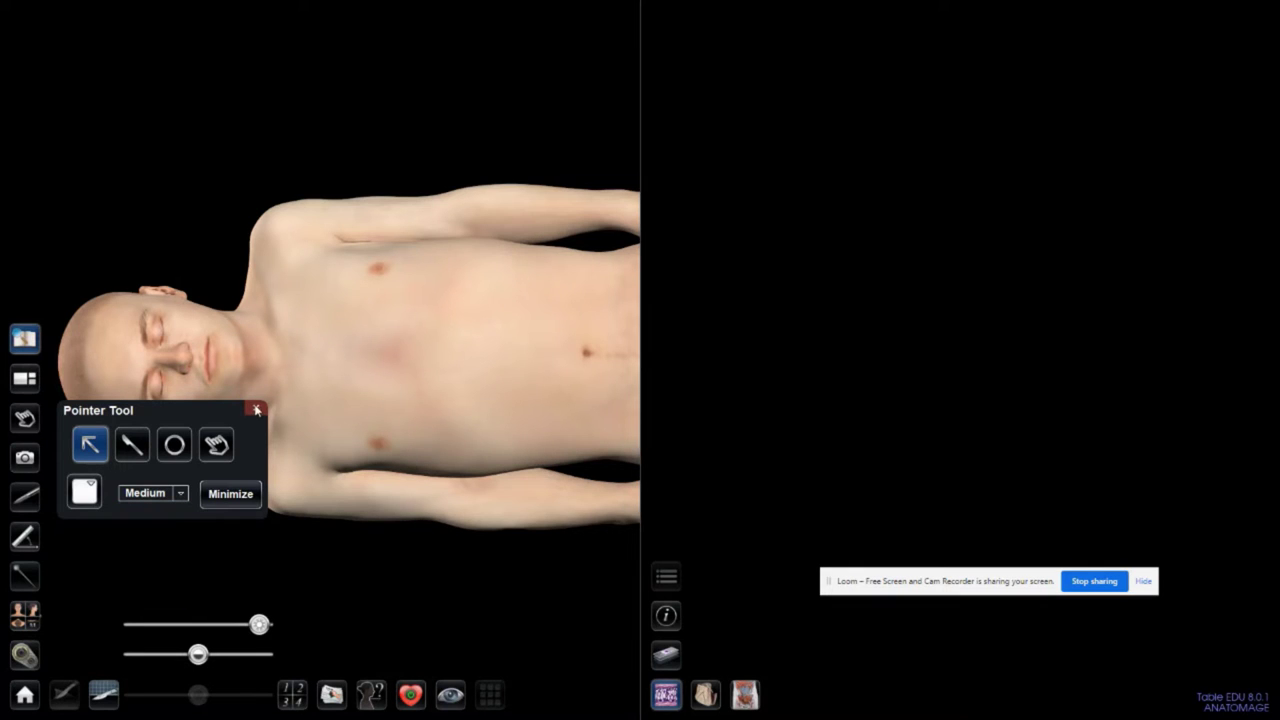
{"action": "left_click", "coordinate": [256, 410]}
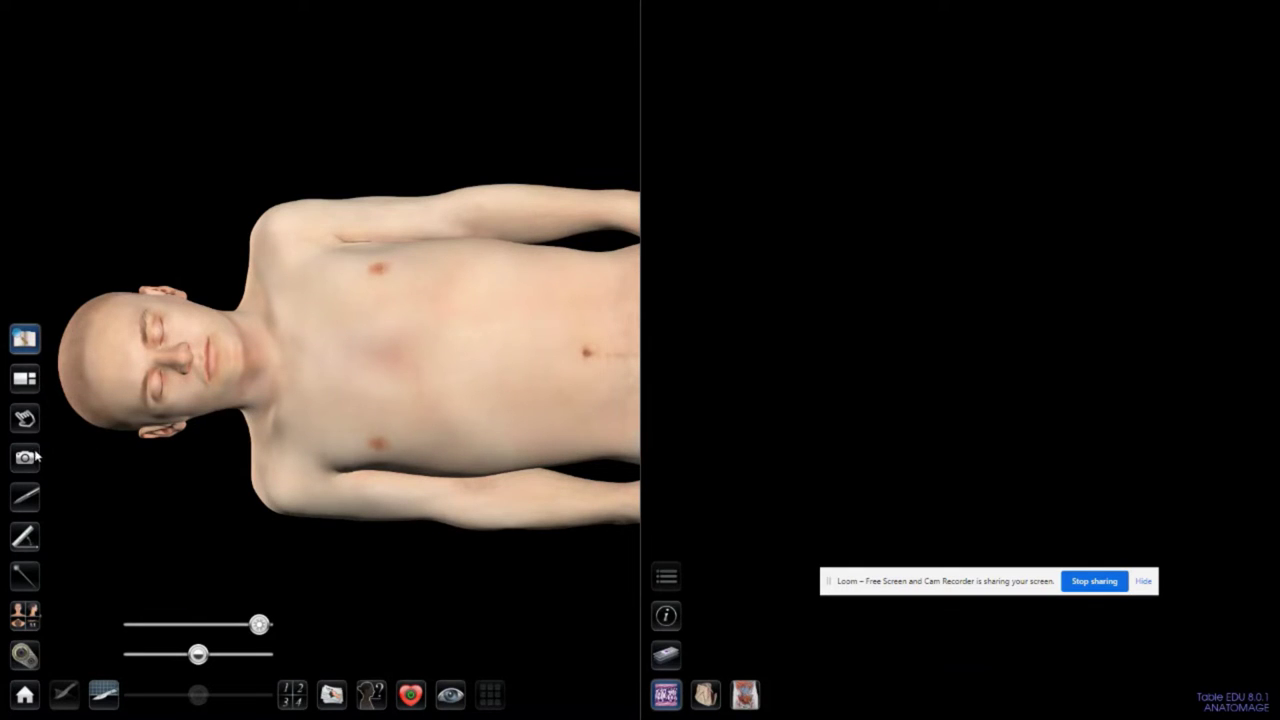
{"action": "left_click", "coordinate": [20, 460]}
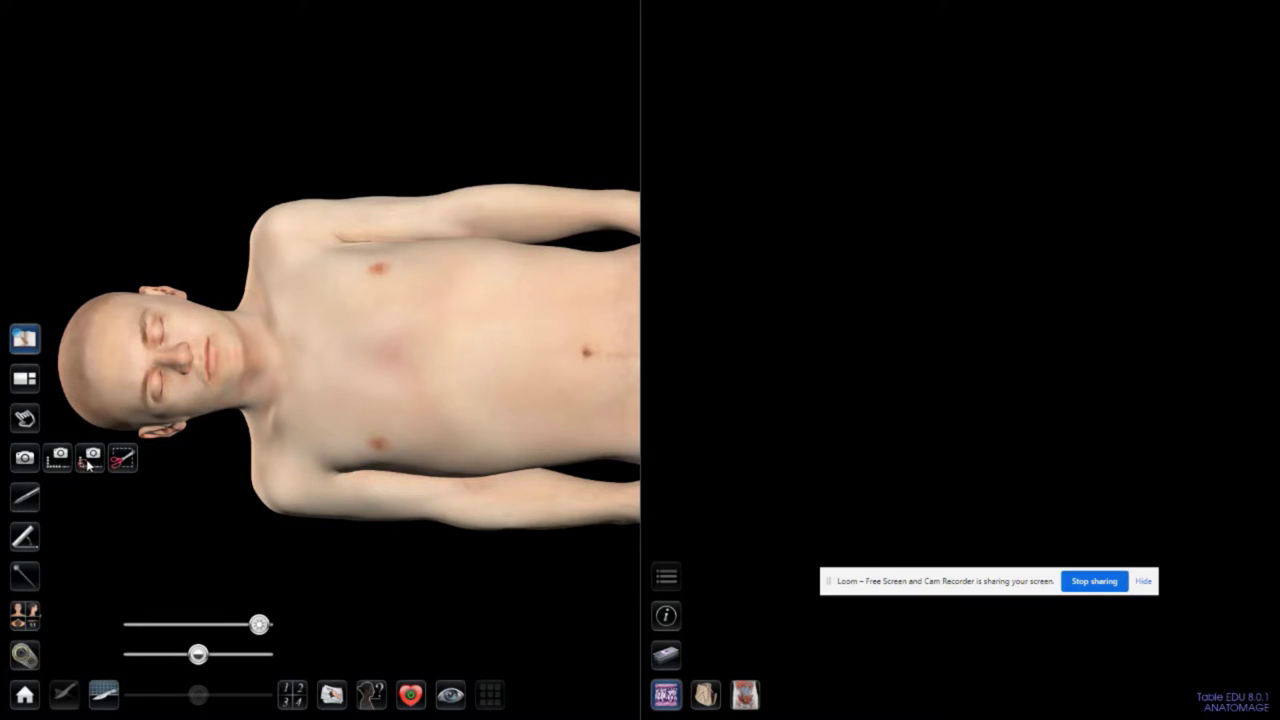
Step: Open the Pen Tool and review its stroke, text, arrow and eraser settings
{"action": "left_click", "coordinate": [24, 497]}
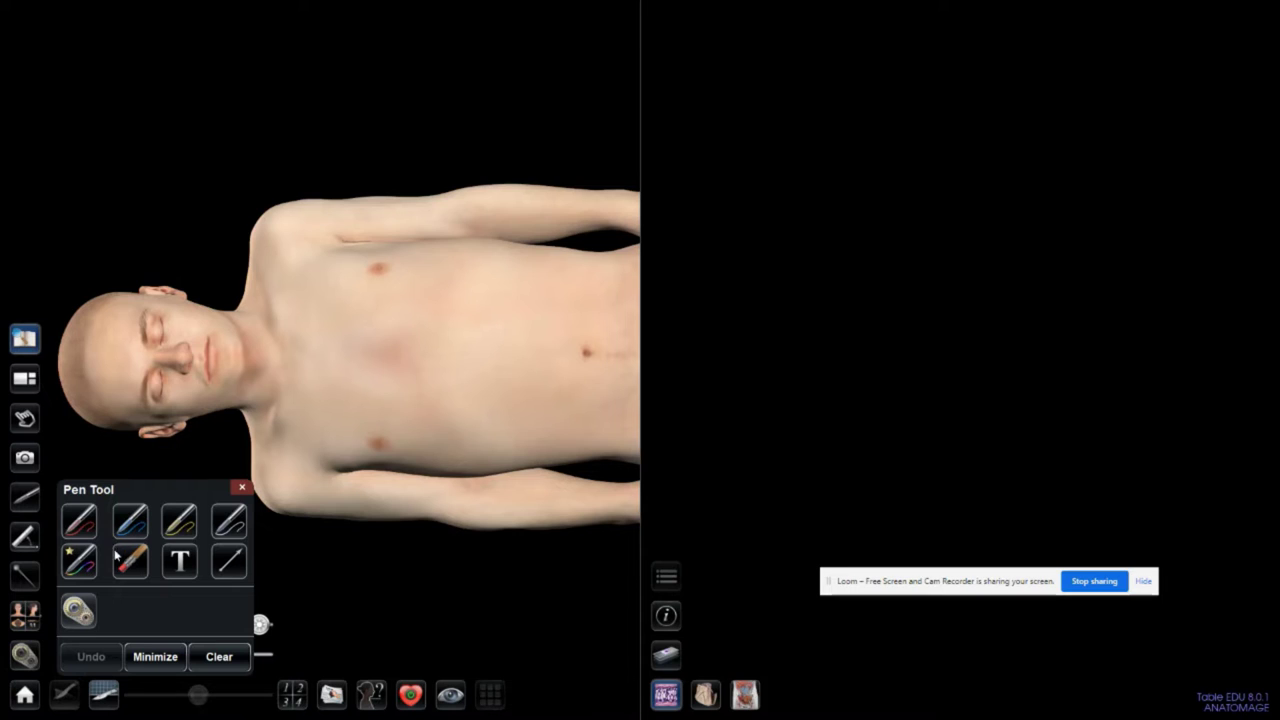
{"action": "left_click", "coordinate": [86, 611]}
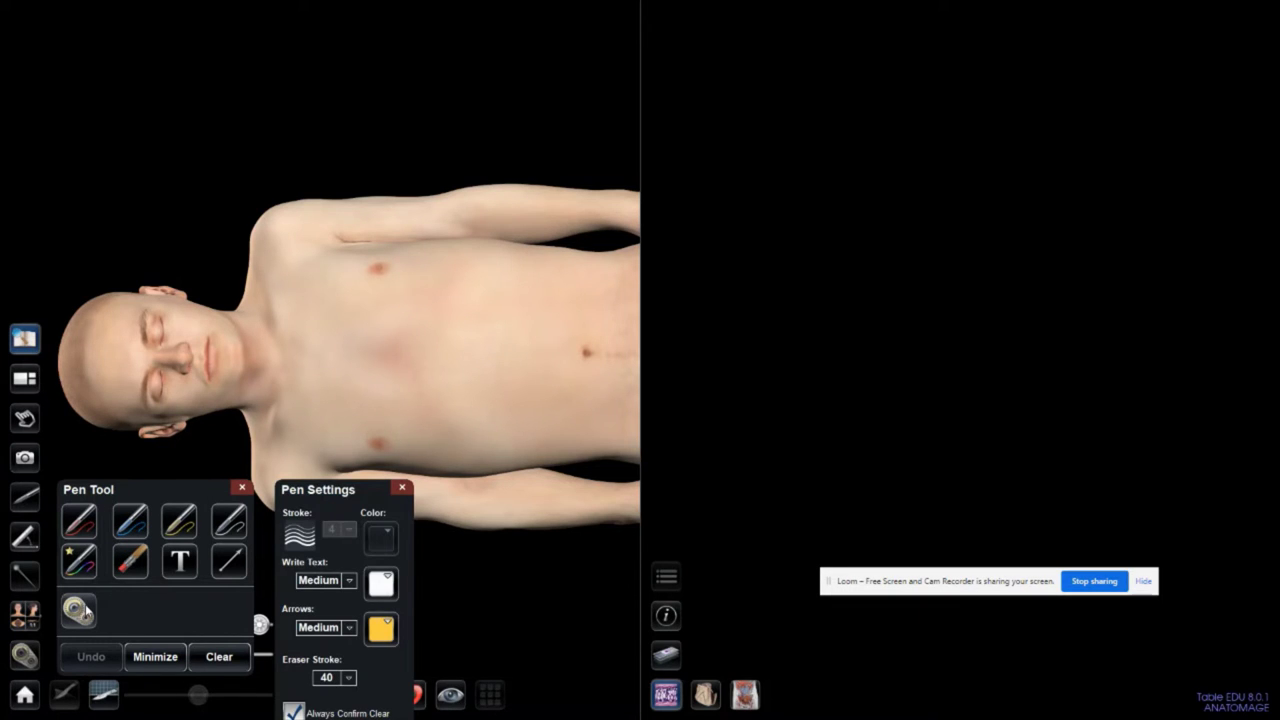
{"action": "left_click", "coordinate": [401, 488]}
{"action": "mouse_move", "coordinate": [129, 332]}
{"action": "left_mouse_down"}
{"action": "mouse_move", "coordinate": [143, 271]}
{"action": "mouse_move", "coordinate": [126, 307]}
{"action": "left_mouse_up"}
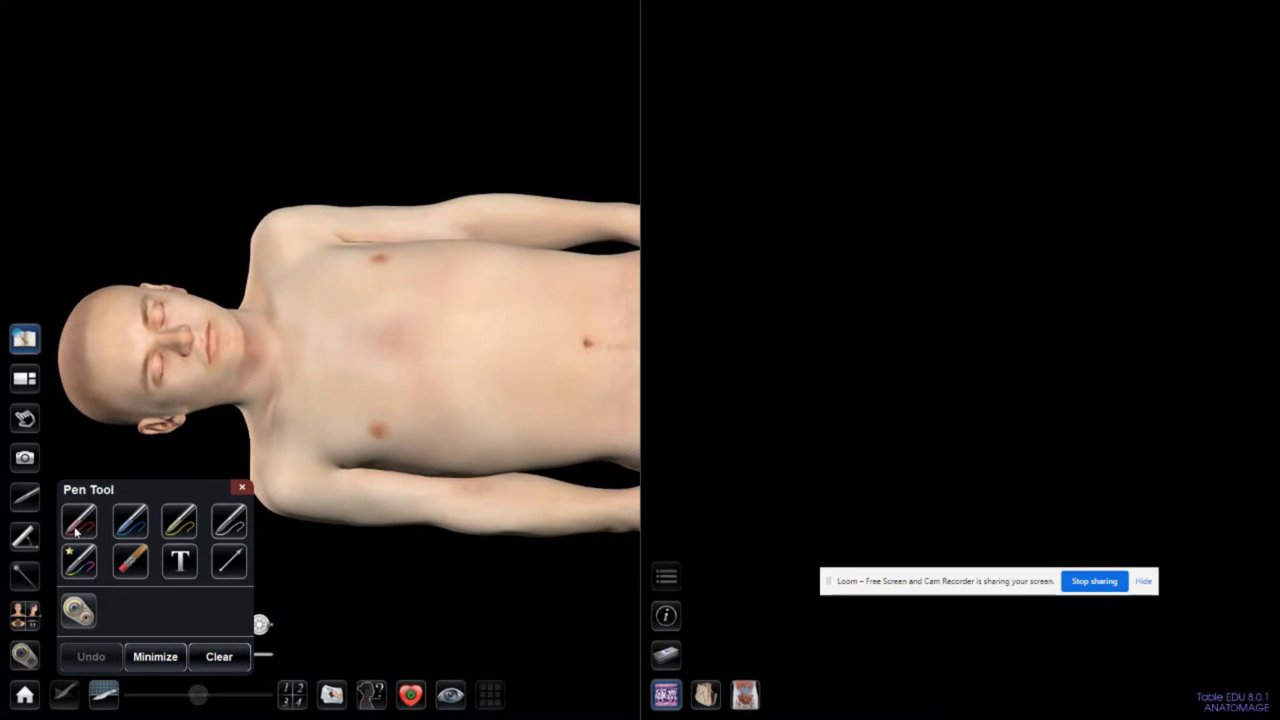
Step: Draw a red leader line from the forehead with a handwritten F at its end, plus a red line from mid-chest to the arm
{"action": "left_click", "coordinate": [78, 524]}
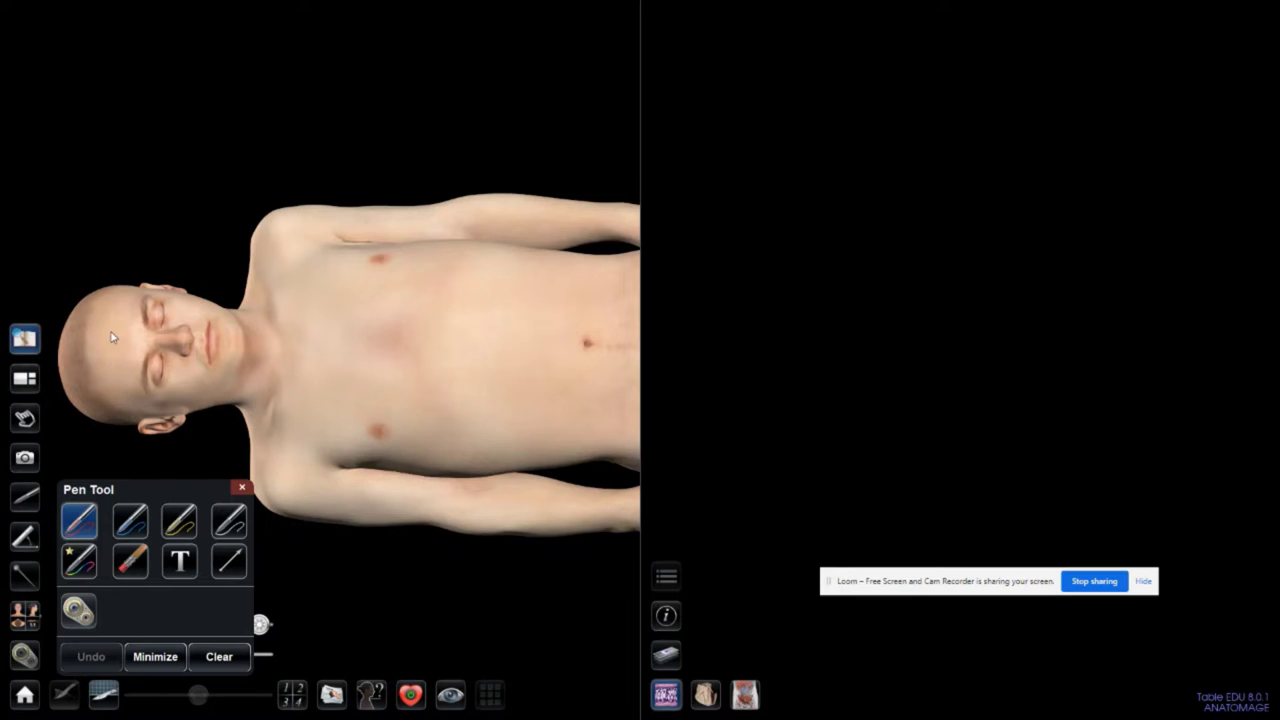
{"action": "left_click_drag", "start_coordinate": [112, 327], "coordinate": [165, 252]}
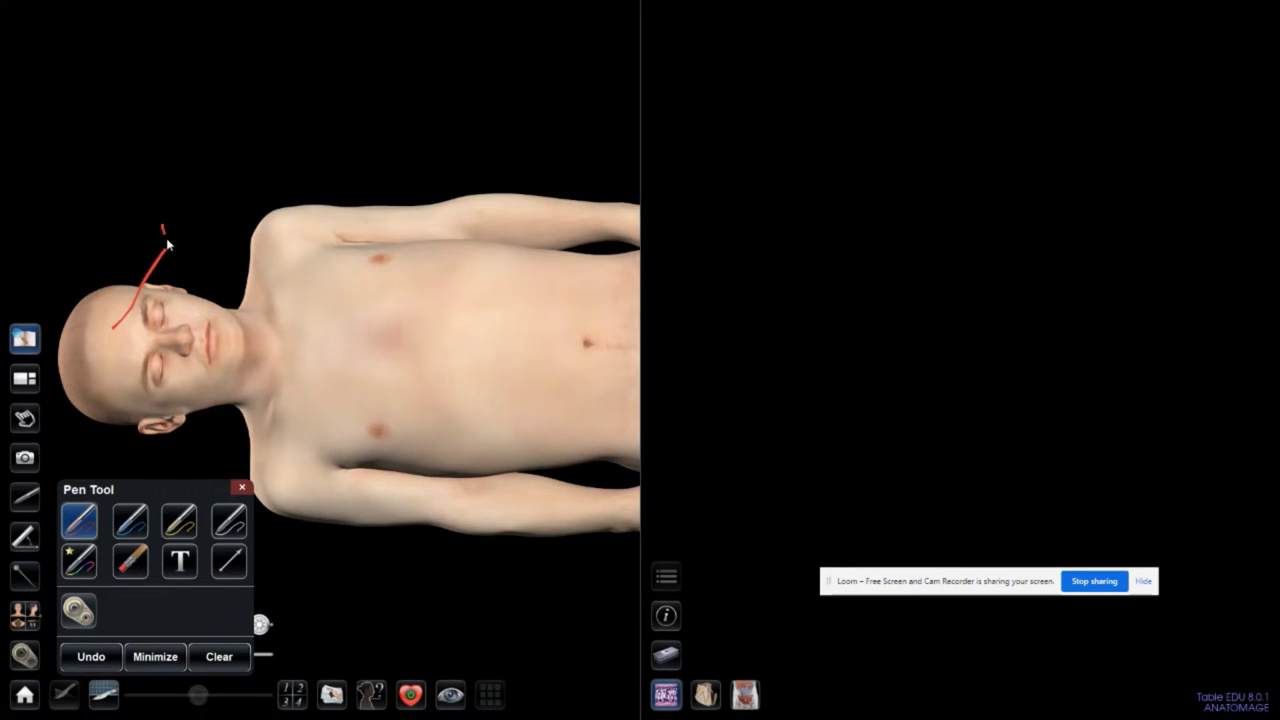
{"action": "left_click_drag", "start_coordinate": [163, 227], "coordinate": [171, 225]}
{"action": "left_click_drag", "start_coordinate": [164, 232], "coordinate": [165, 250]}
{"action": "left_click_drag", "start_coordinate": [394, 366], "coordinate": [420, 222]}
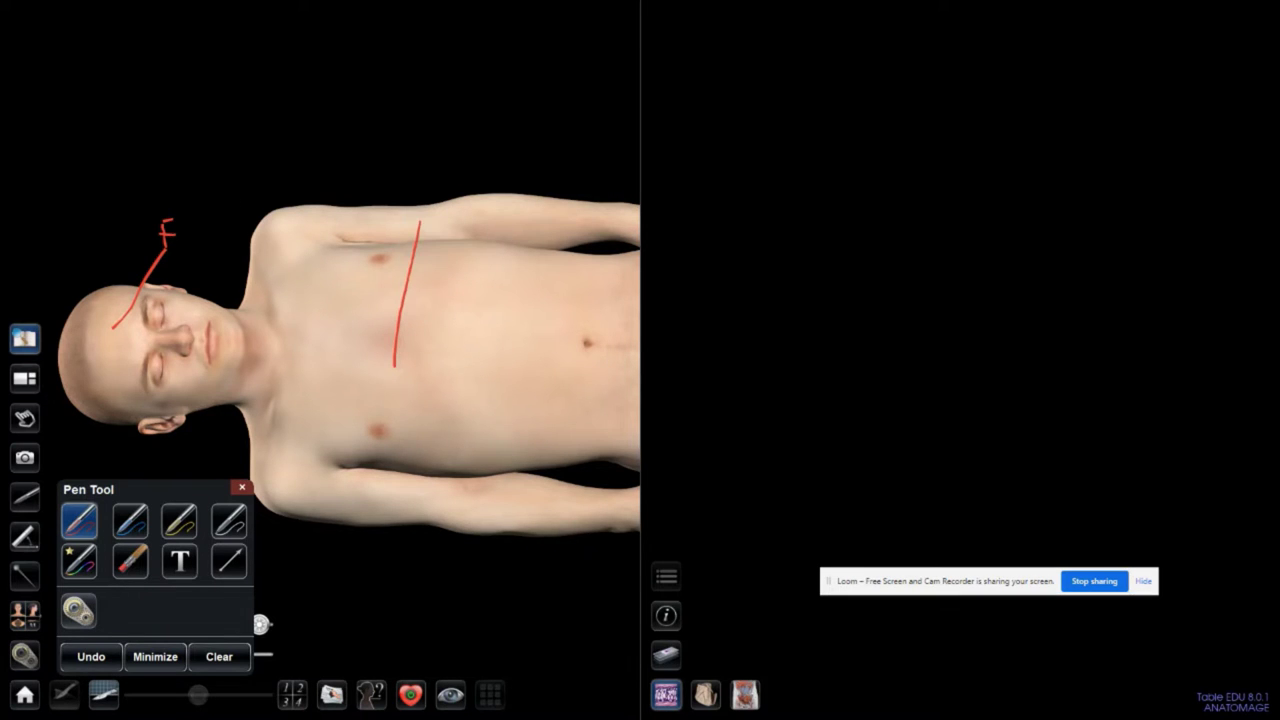
Step: Turn off the red pen and rotate the body slightly about its long axis
{"action": "left_click", "coordinate": [79, 521]}
{"action": "left_click_drag", "start_coordinate": [342, 356], "coordinate": [371, 233]}
{"action": "mouse_move", "coordinate": [357, 312]}
{"action": "left_mouse_down"}
{"action": "mouse_move", "coordinate": [371, 229]}
{"action": "mouse_move", "coordinate": [334, 231]}
{"action": "mouse_move", "coordinate": [340, 200]}
{"action": "mouse_move", "coordinate": [329, 257]}
{"action": "mouse_move", "coordinate": [360, 134]}
{"action": "mouse_move", "coordinate": [303, 277]}
{"action": "left_mouse_up"}
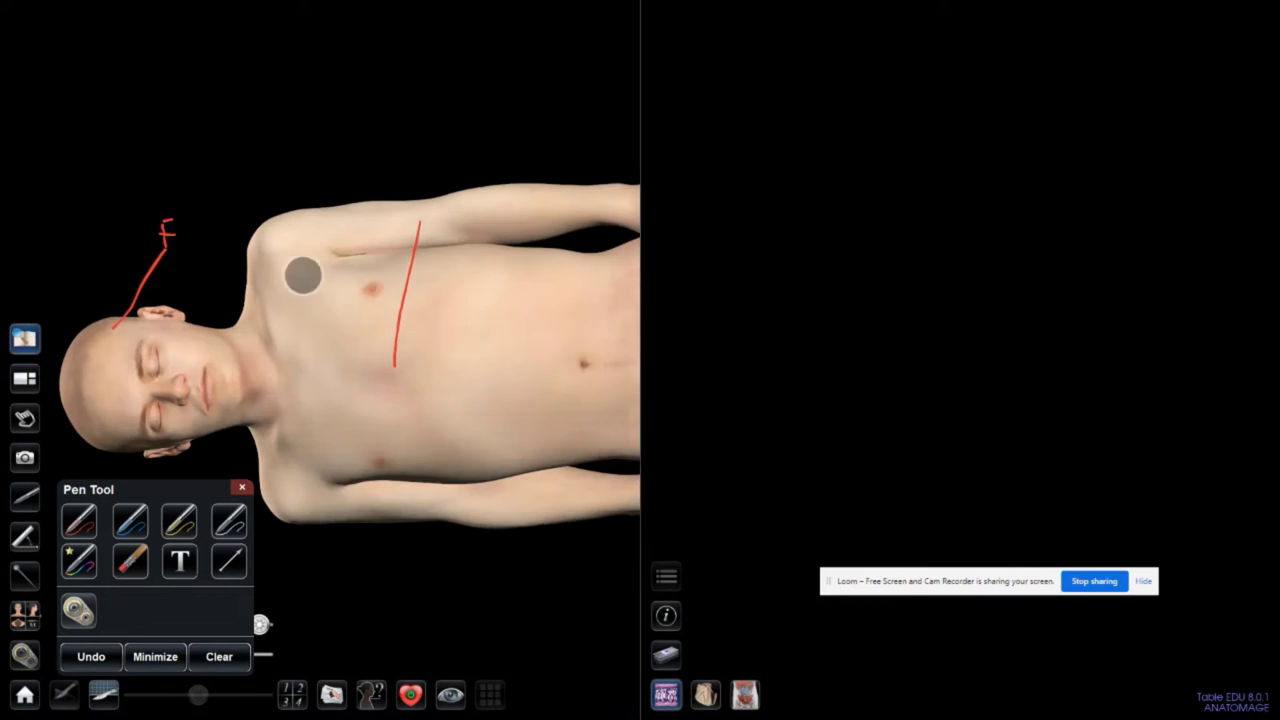
{"action": "mouse_move", "coordinate": [309, 214]}
{"action": "left_mouse_down"}
{"action": "mouse_move", "coordinate": [289, 286]}
{"action": "mouse_move", "coordinate": [301, 369]}
{"action": "left_mouse_up"}
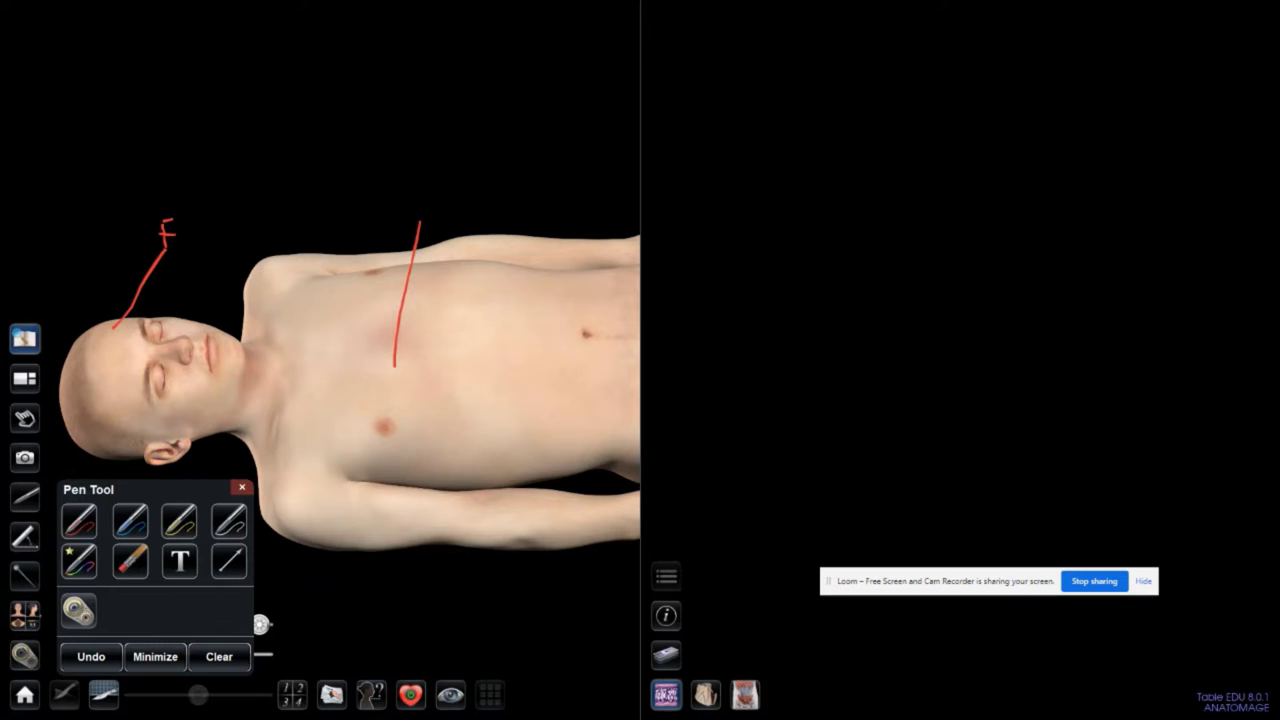
Step: Place a text annotation beside the forehead's leader line, keeping the default wording "Enter Text"
{"action": "left_click", "coordinate": [180, 560]}
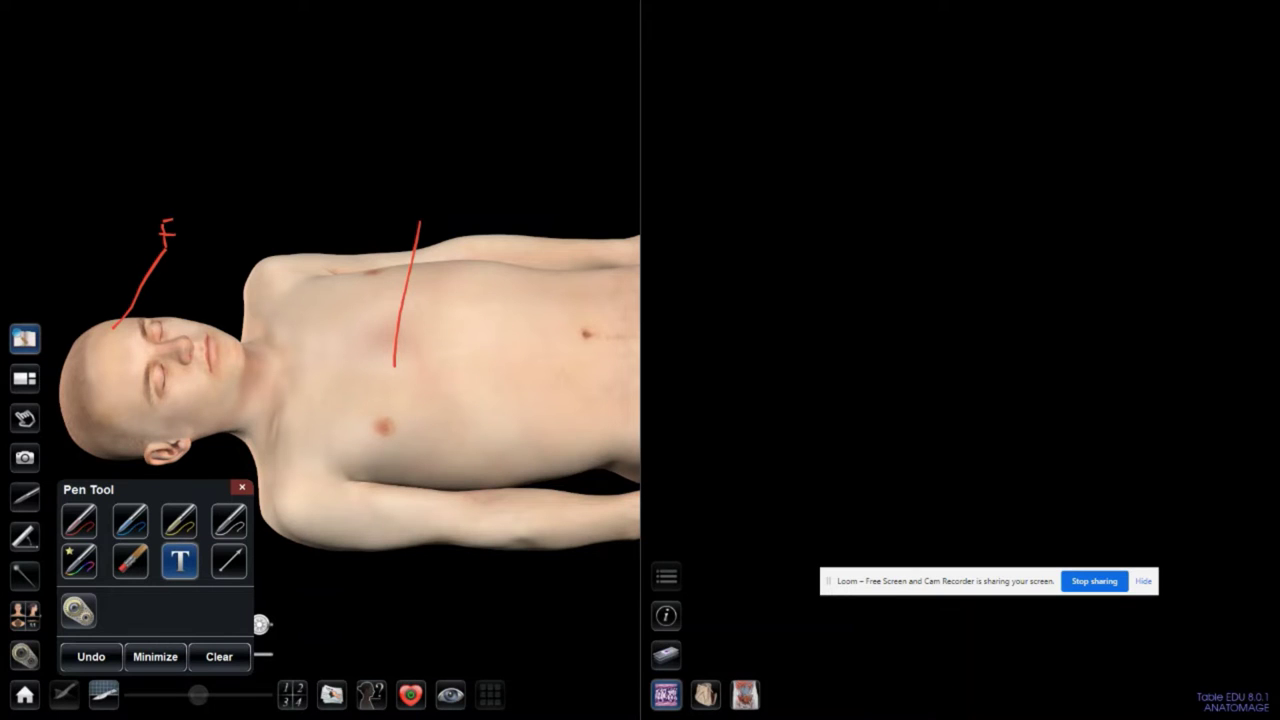
{"action": "left_click", "coordinate": [240, 487]}
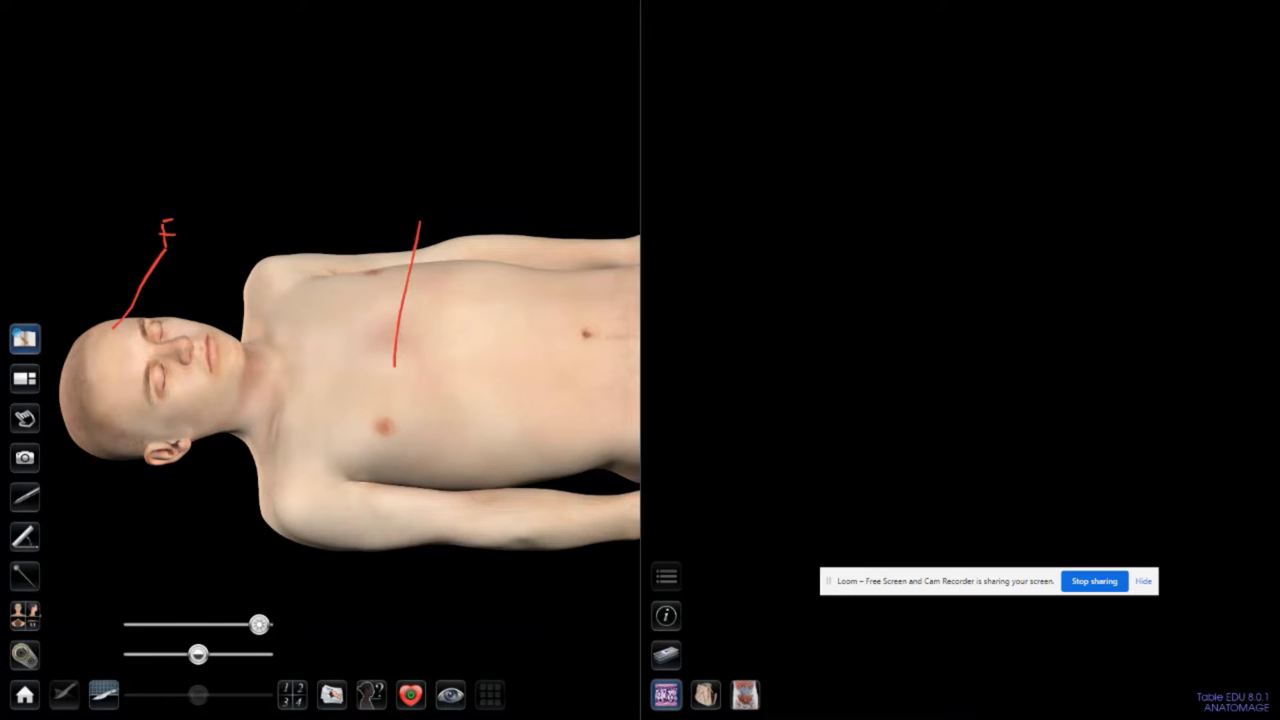
{"action": "left_click", "coordinate": [133, 305]}
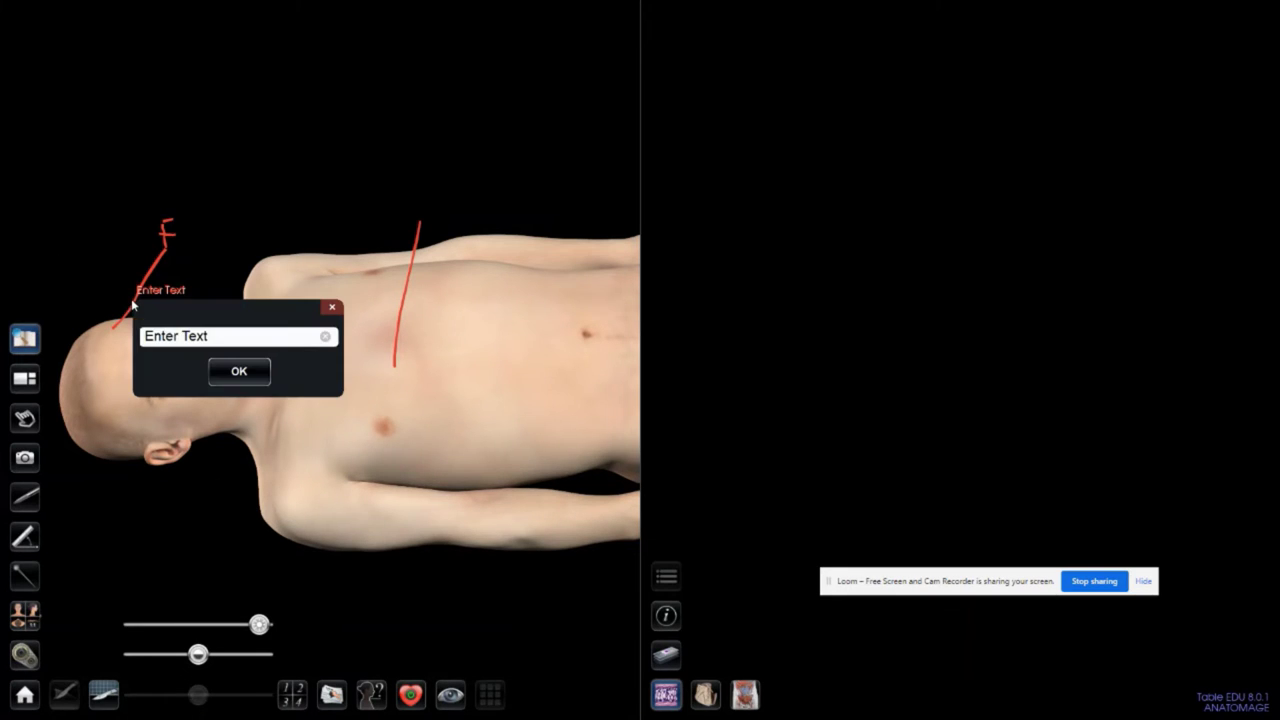
{"action": "left_click", "coordinate": [332, 309]}
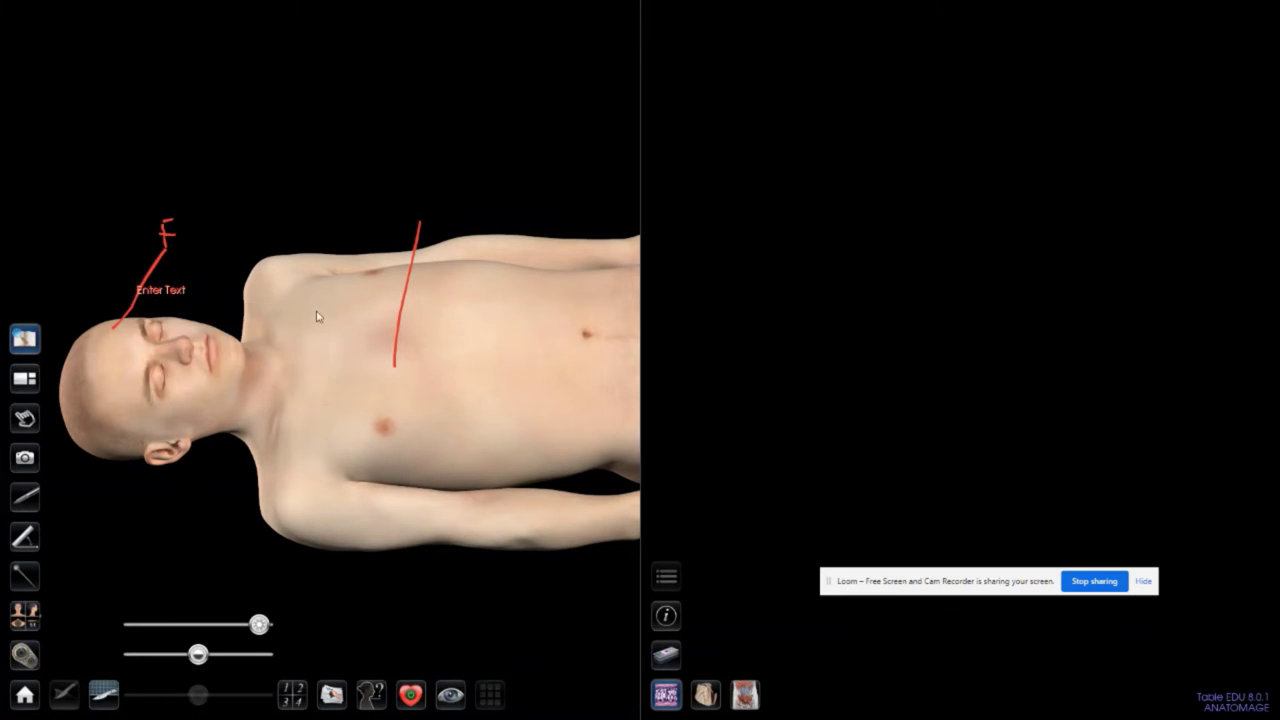
Step: Undo the text annotation and all red pen strokes, and close the Pen Tool
{"action": "left_click", "coordinate": [27, 500]}
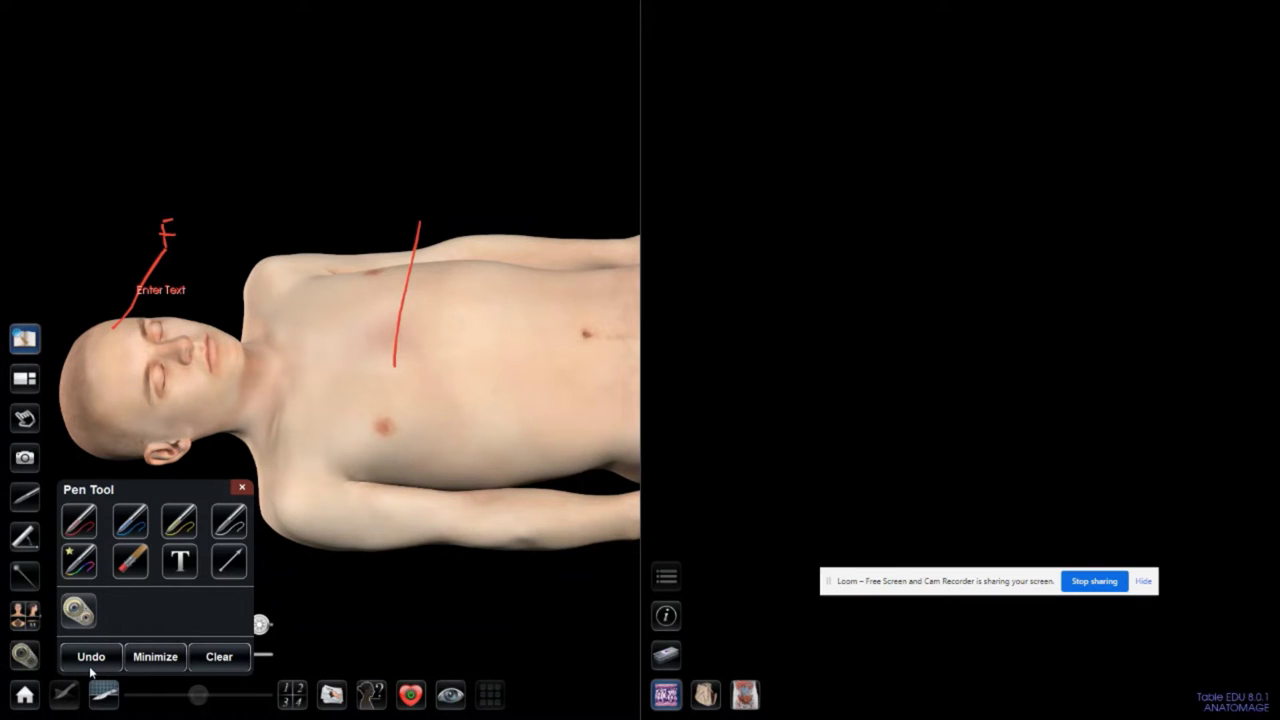
{"action": "left_click", "coordinate": [91, 660]}
{"action": "left_click", "coordinate": [91, 660]}
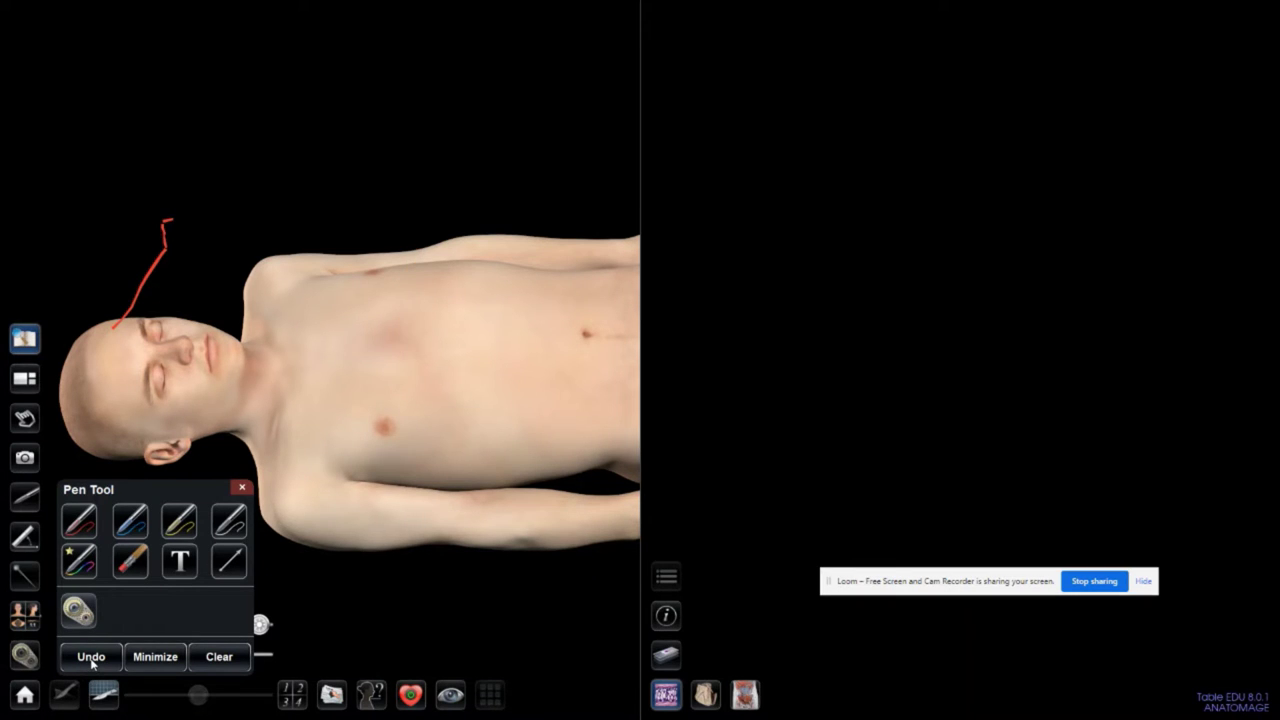
{"action": "left_click", "coordinate": [91, 660]}
{"action": "left_click", "coordinate": [91, 660]}
{"action": "left_click", "coordinate": [91, 660]}
{"action": "left_click", "coordinate": [241, 489]}
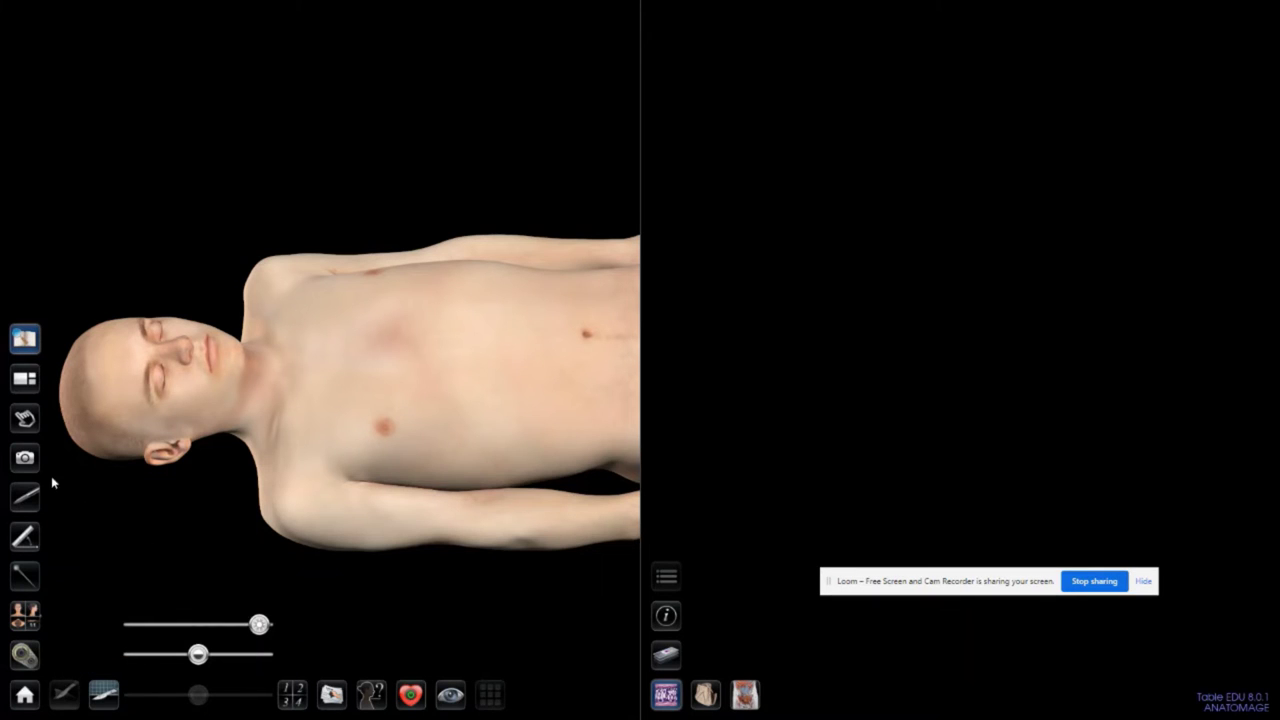
Step: Measure the linear distance between two points on the head, starting at the forehead
{"action": "left_click", "coordinate": [22, 540]}
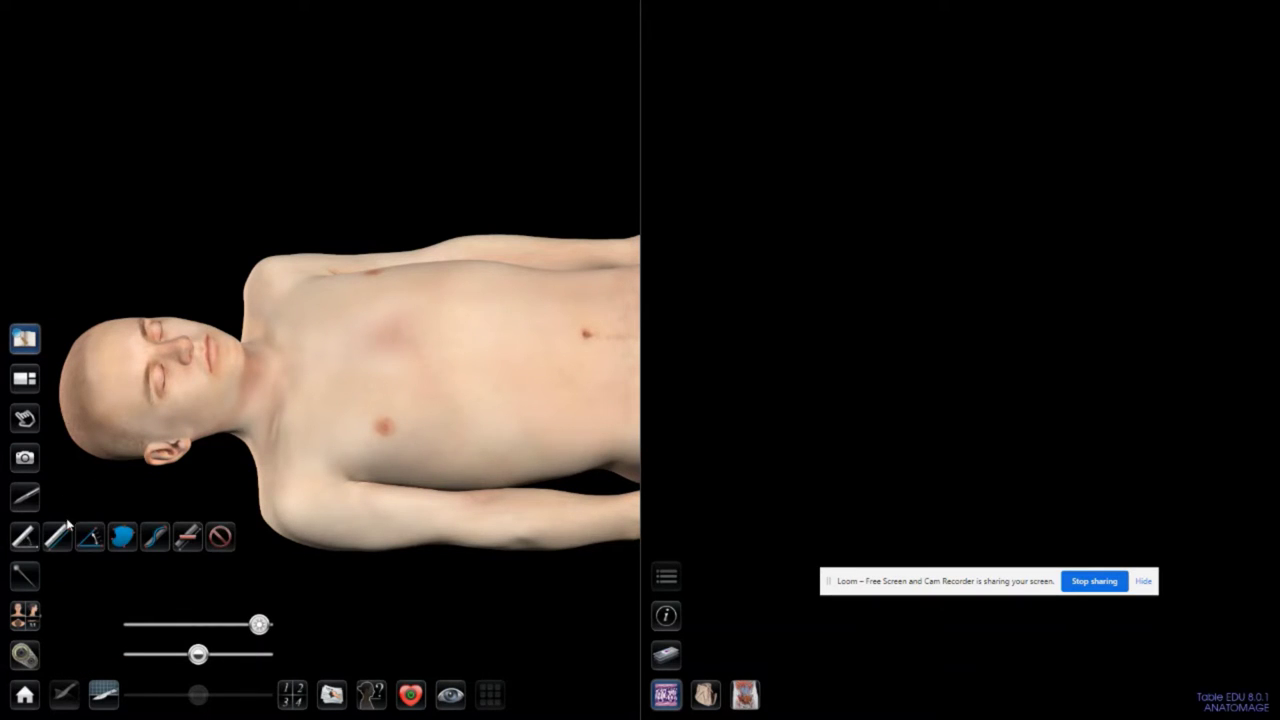
{"action": "left_click", "coordinate": [60, 532]}
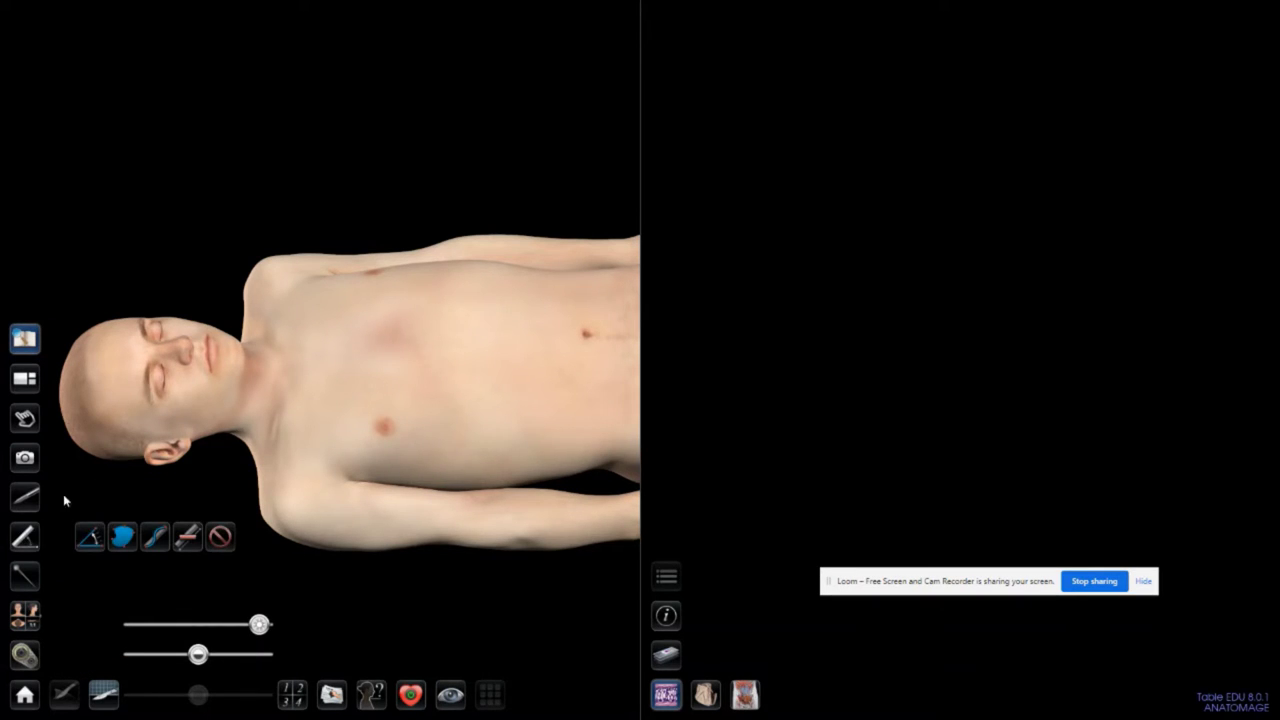
{"action": "left_click", "coordinate": [107, 426]}
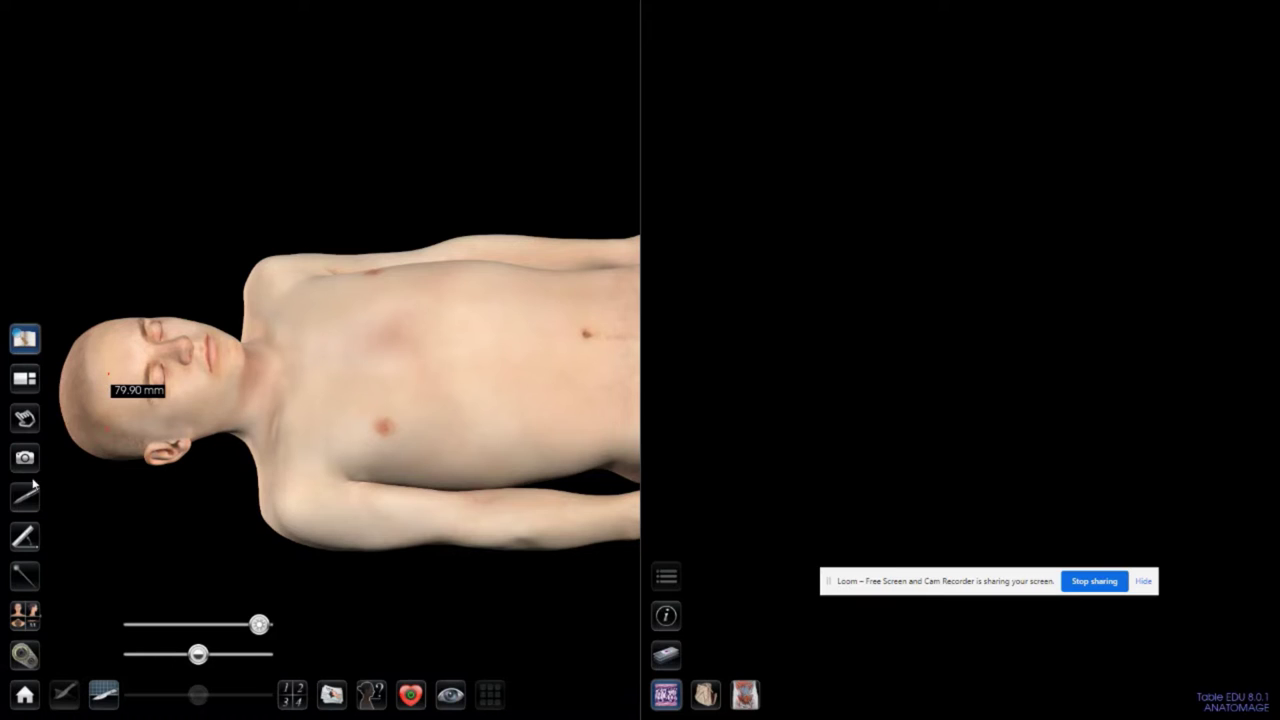
Step: Place a round-headed pin numbered 1 on the upper chest and show the pin number choices
{"action": "left_click", "coordinate": [25, 576]}
{"action": "left_click", "coordinate": [79, 604]}
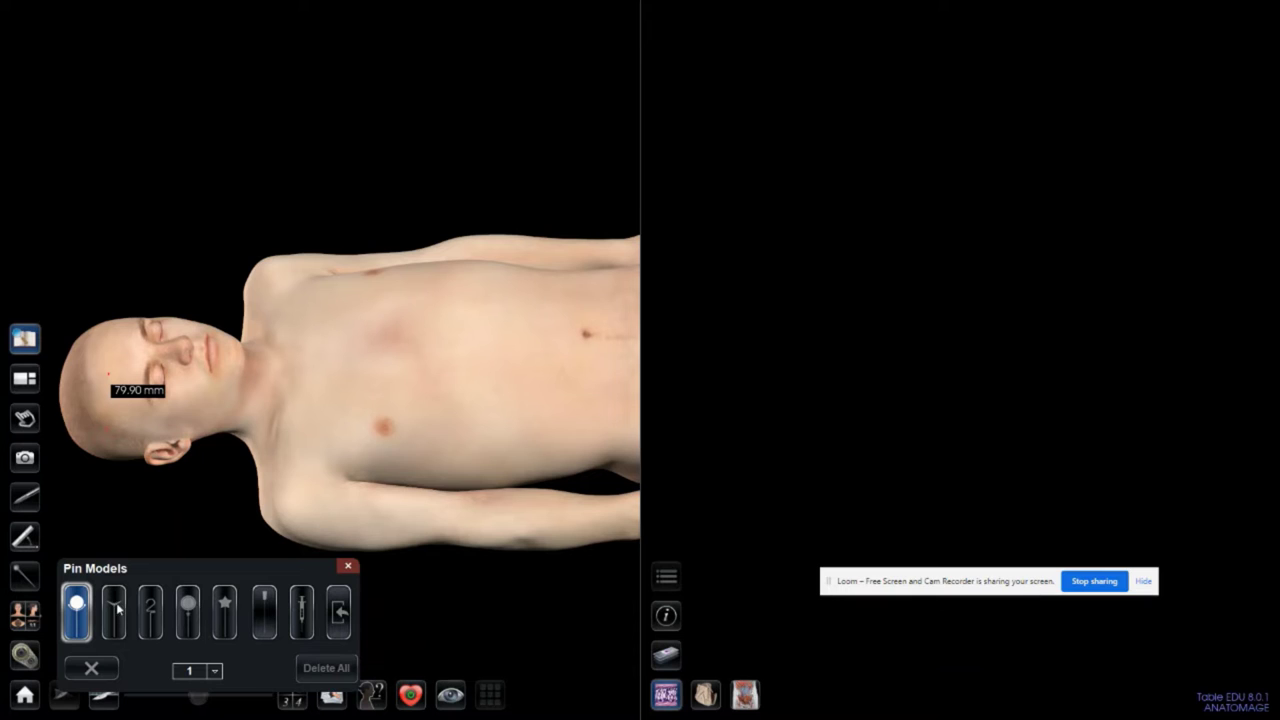
{"action": "left_click", "coordinate": [334, 376]}
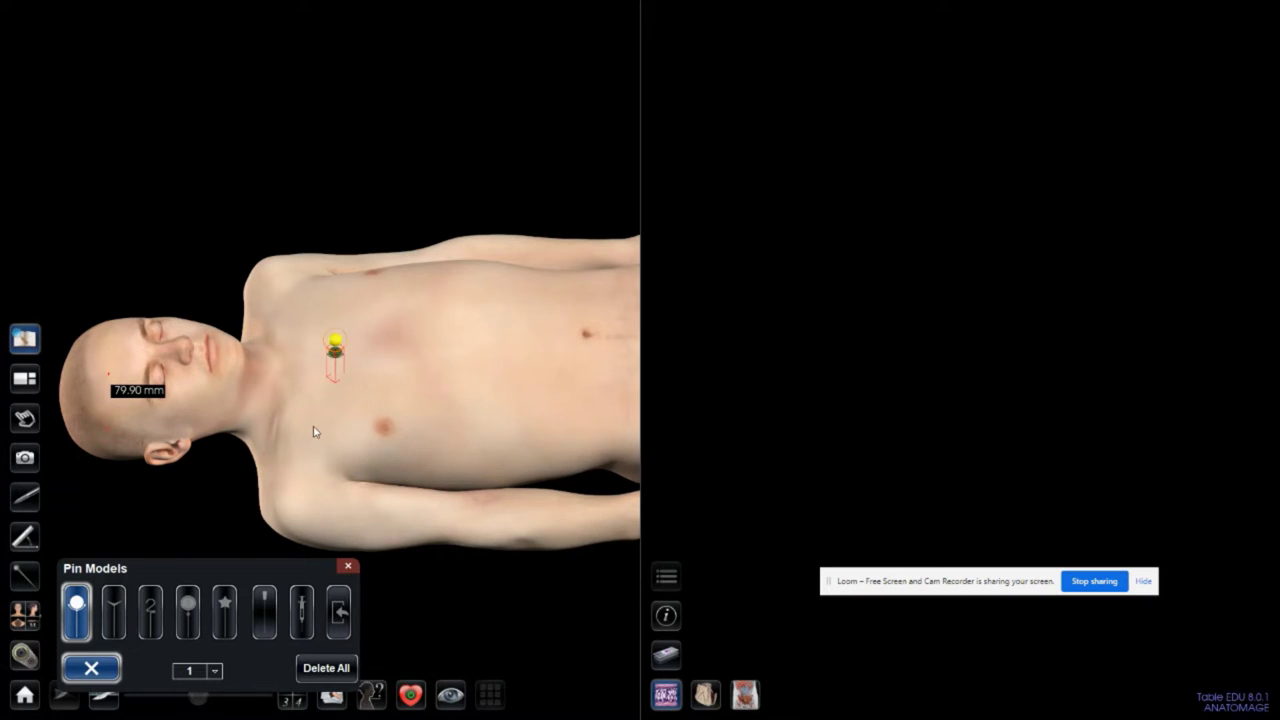
{"action": "left_click", "coordinate": [214, 670]}
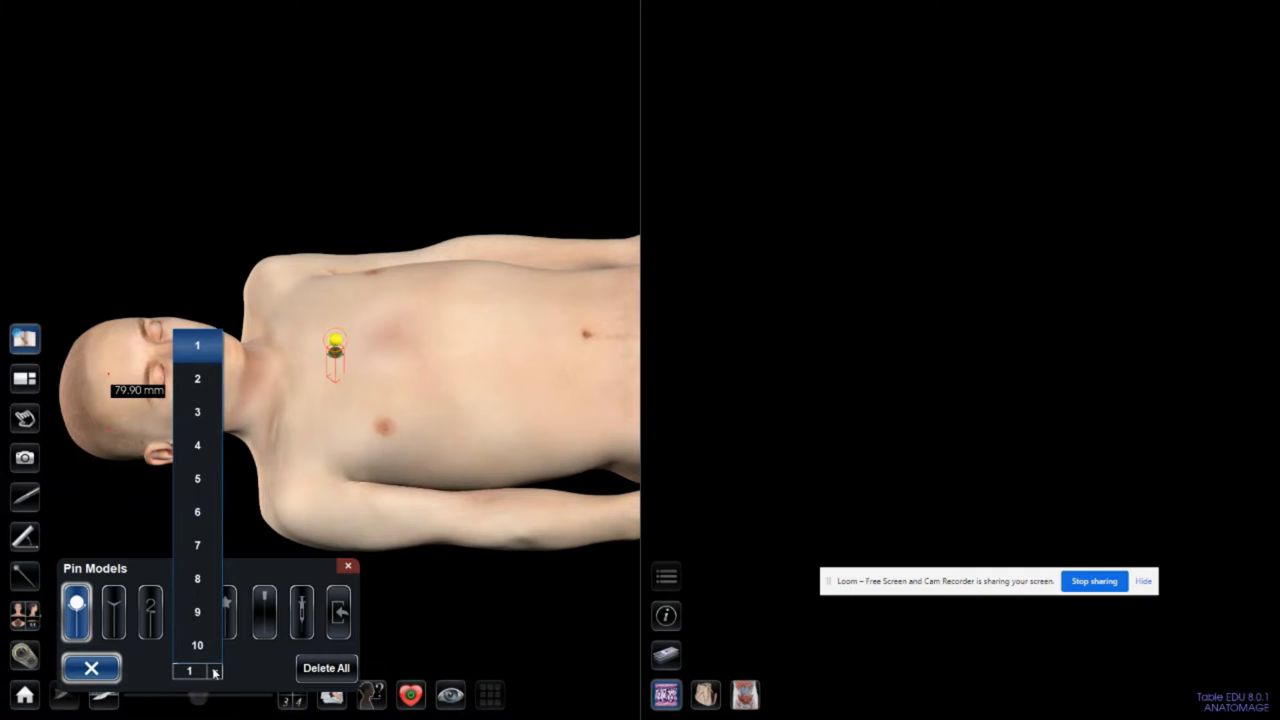
Step: Tilt the upper chest pin slightly, finish editing it, and close the pin models
{"action": "left_click", "coordinate": [338, 350]}
{"action": "left_click_drag", "start_coordinate": [336, 348], "coordinate": [343, 308]}
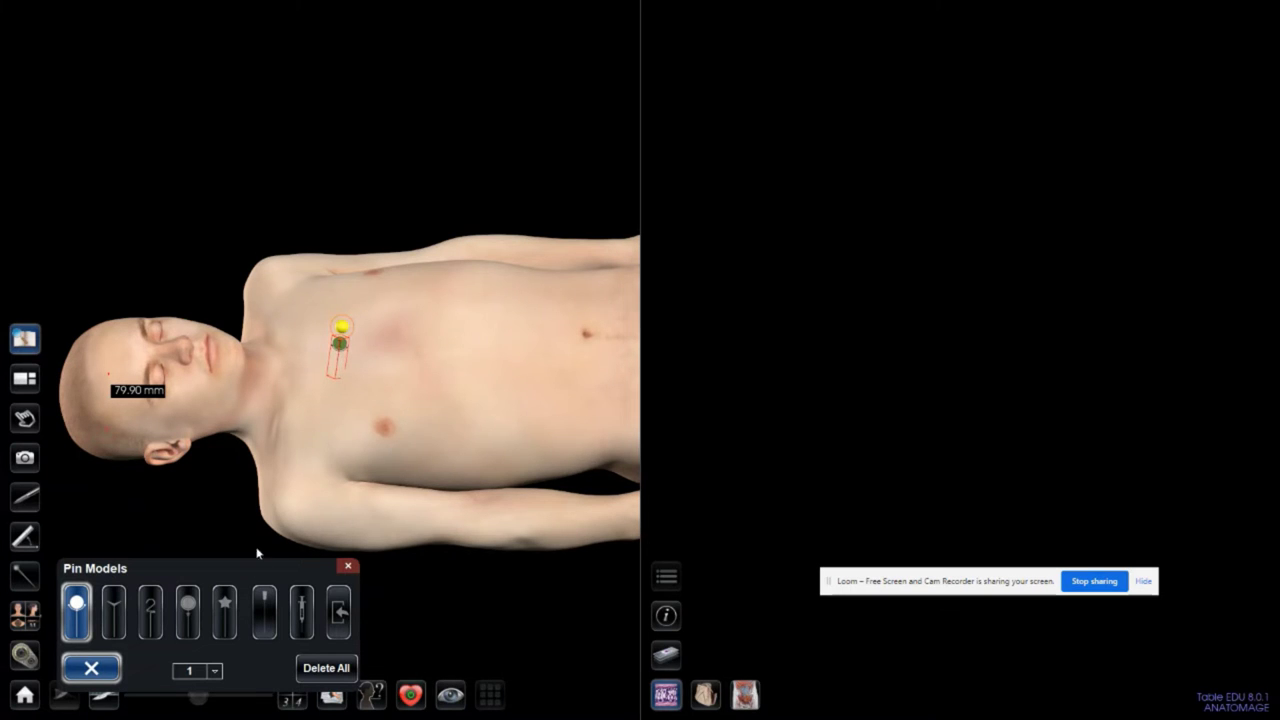
{"action": "left_click", "coordinate": [79, 608]}
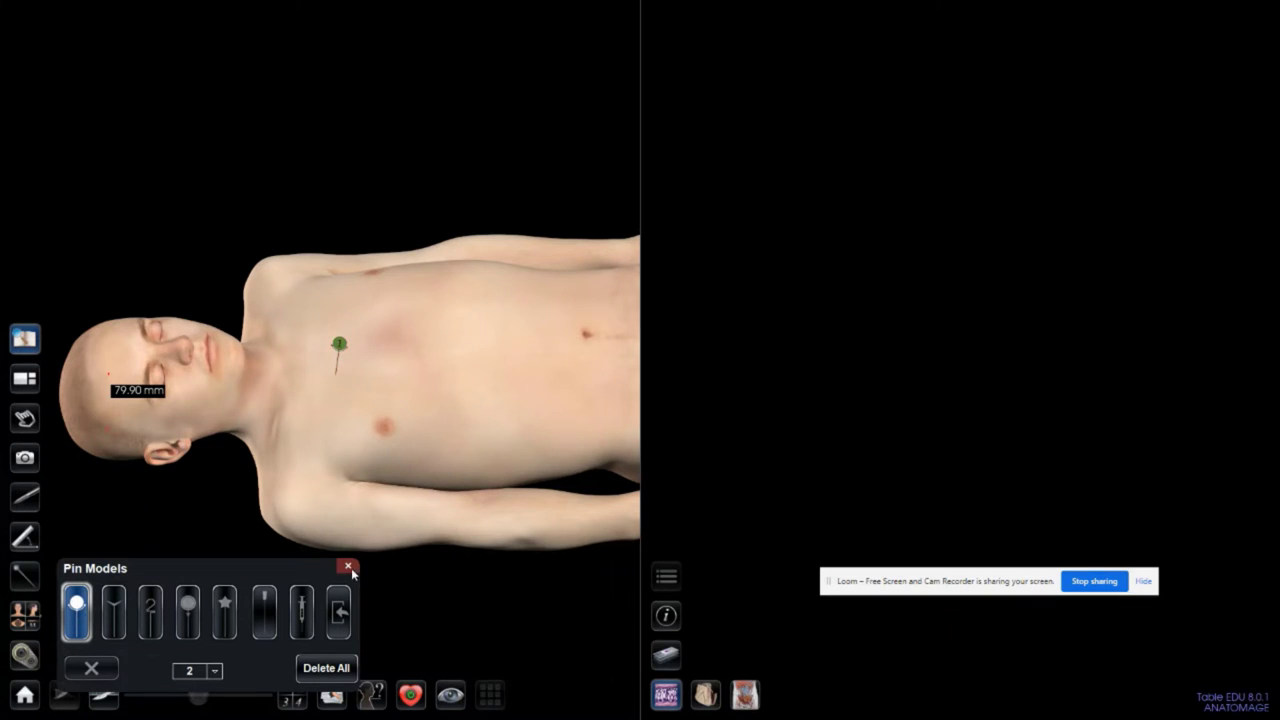
{"action": "left_click", "coordinate": [348, 568]}
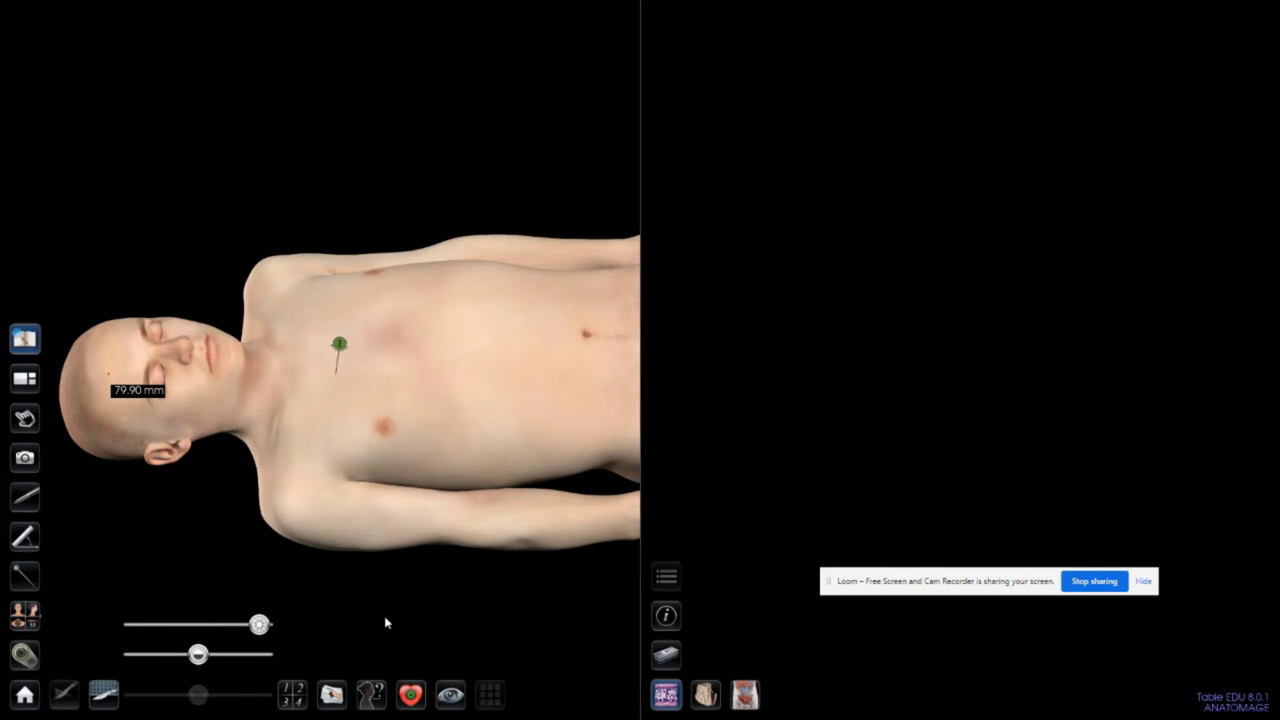
Step: Rotate the body and examine it in the preset front, side and top-of-head views
{"action": "left_click_drag", "start_coordinate": [425, 400], "coordinate": [346, 471]}
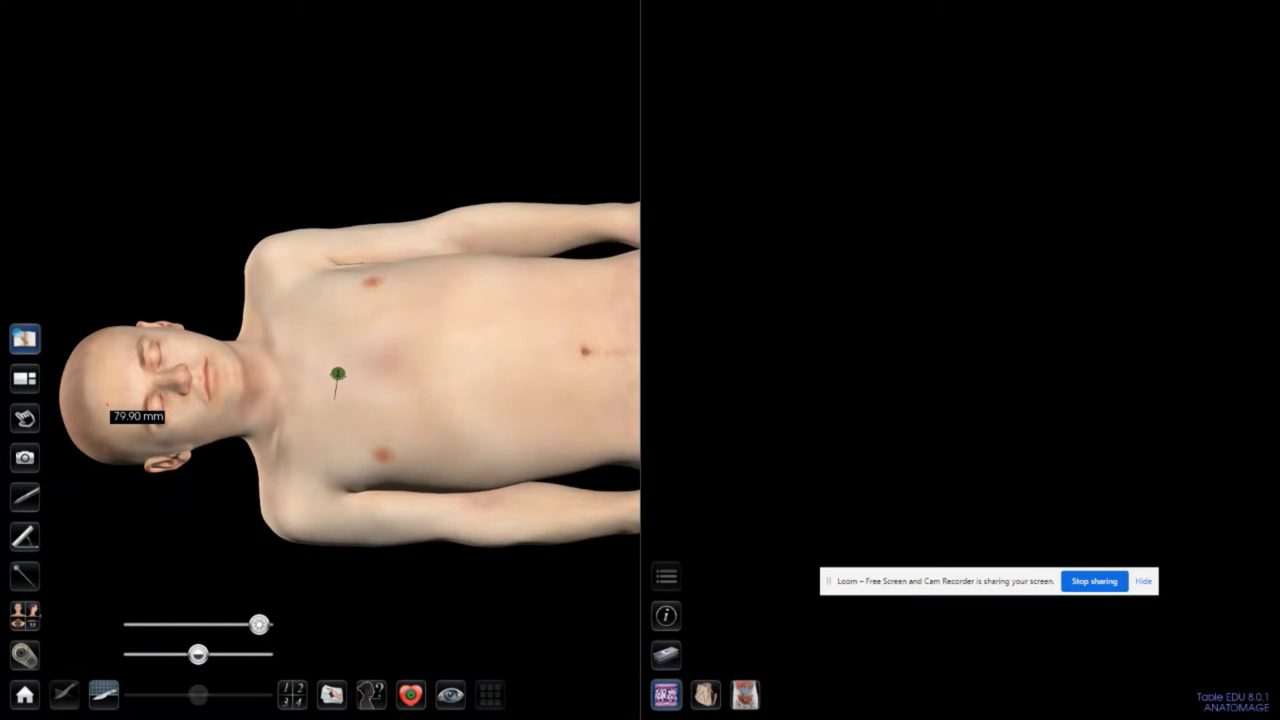
{"action": "left_click", "coordinate": [26, 620]}
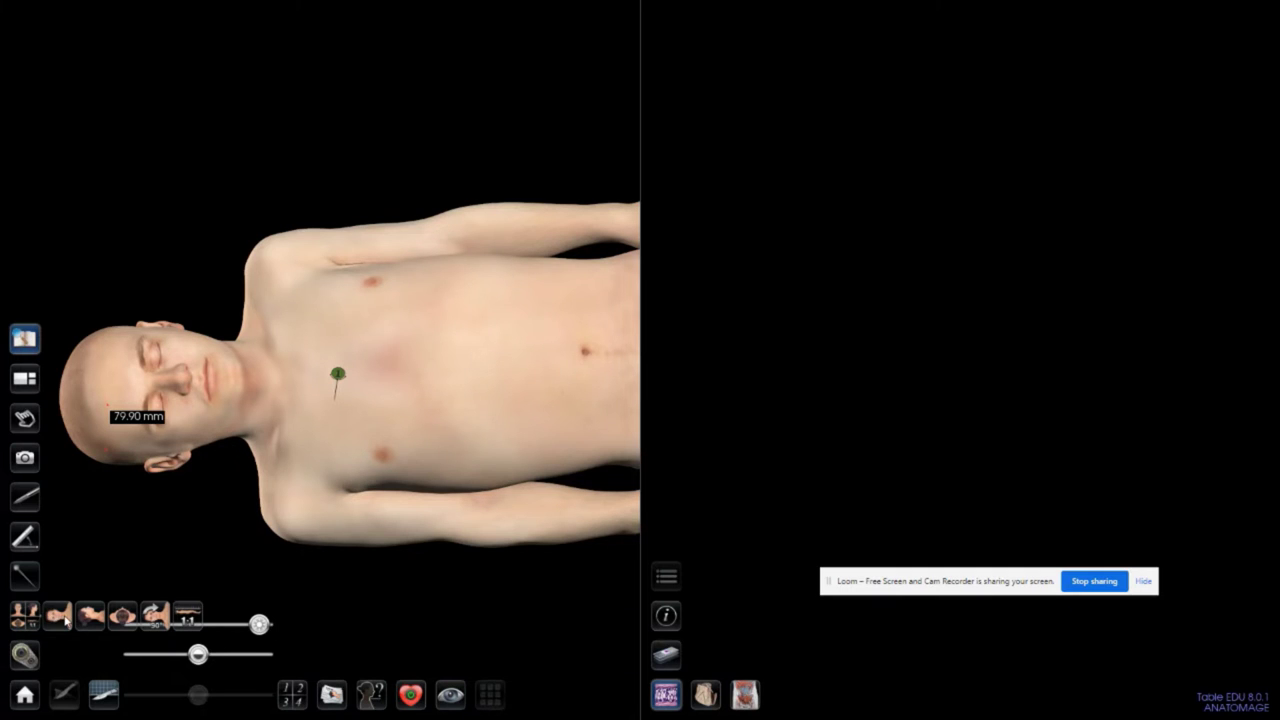
{"action": "left_click", "coordinate": [58, 620]}
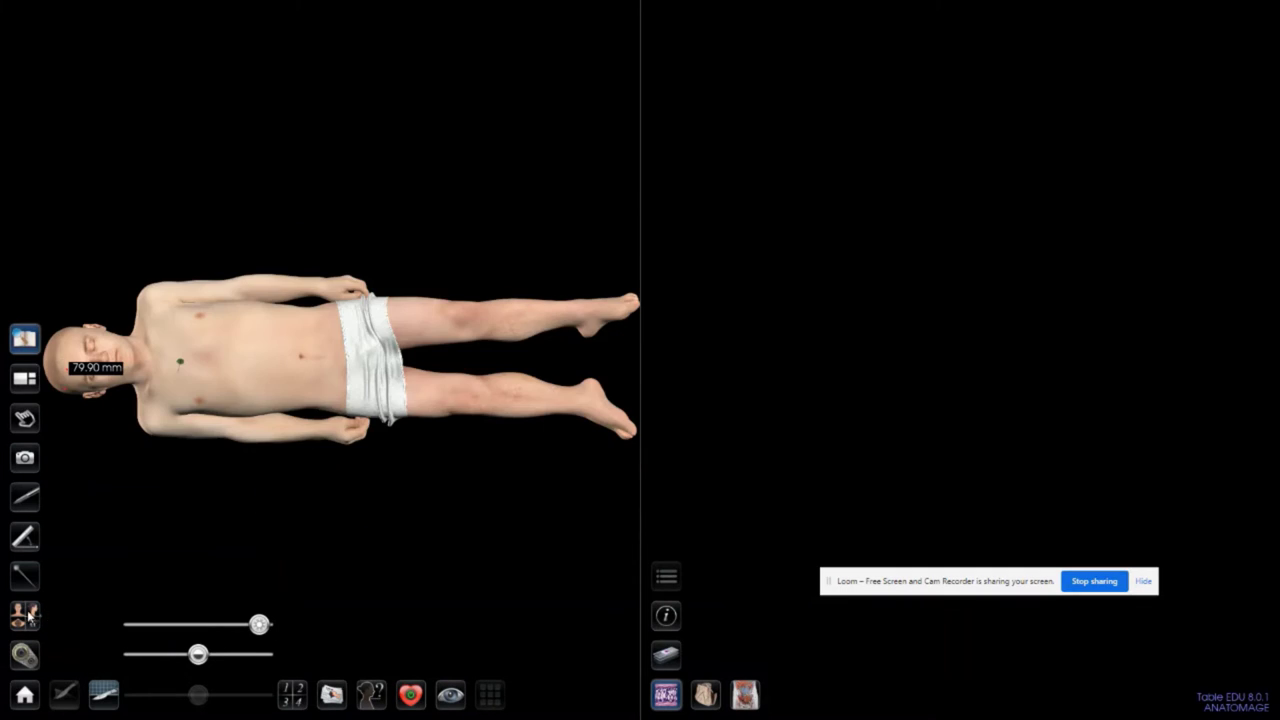
{"action": "left_click", "coordinate": [95, 620]}
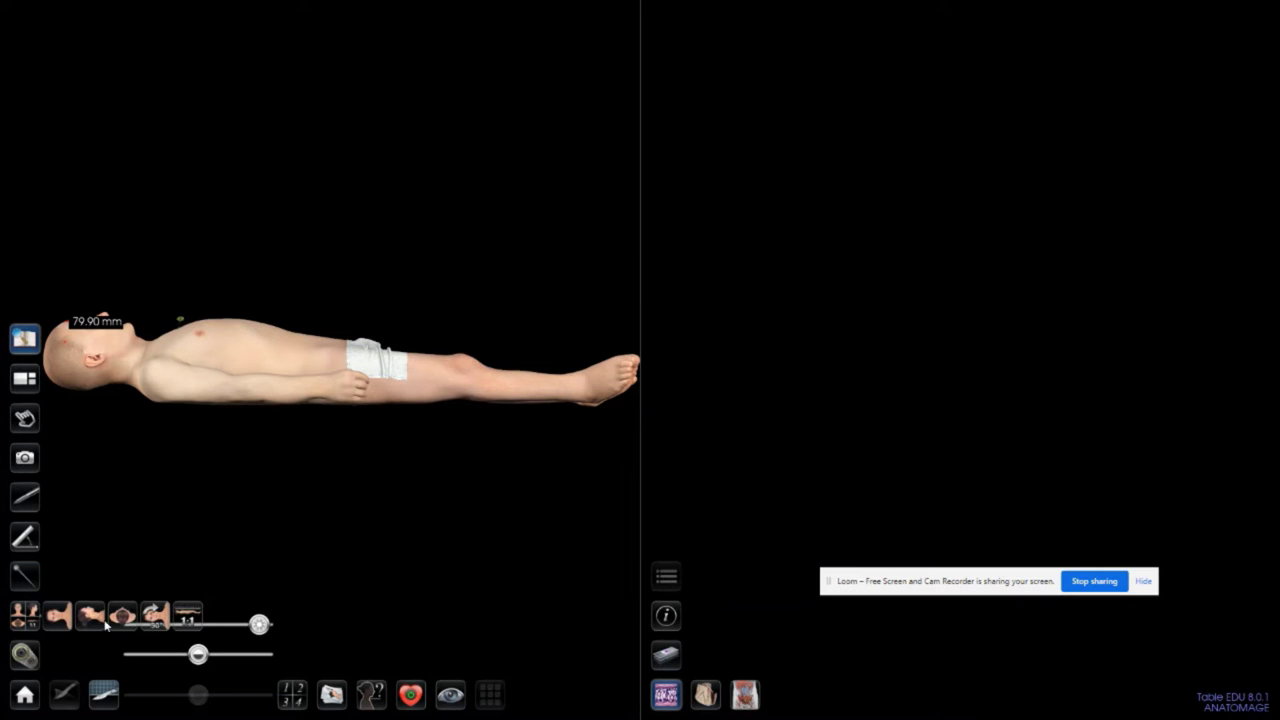
{"action": "left_click", "coordinate": [88, 620]}
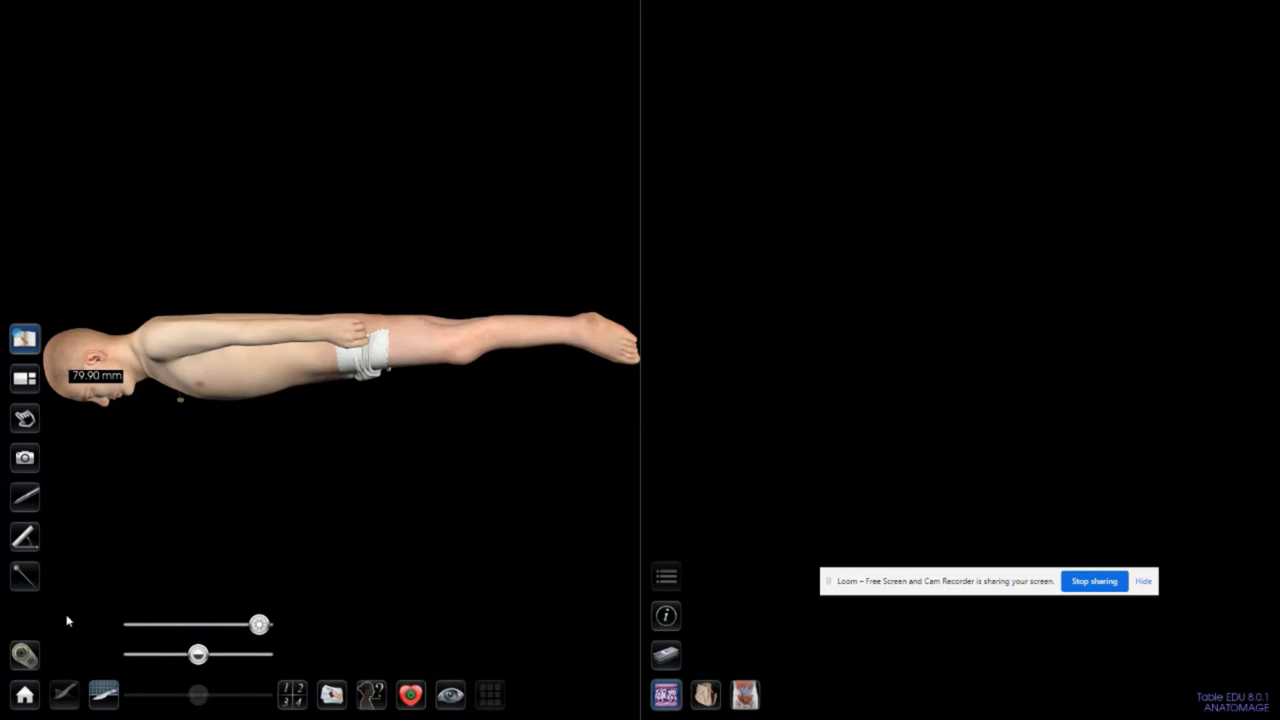
{"action": "left_click", "coordinate": [121, 619]}
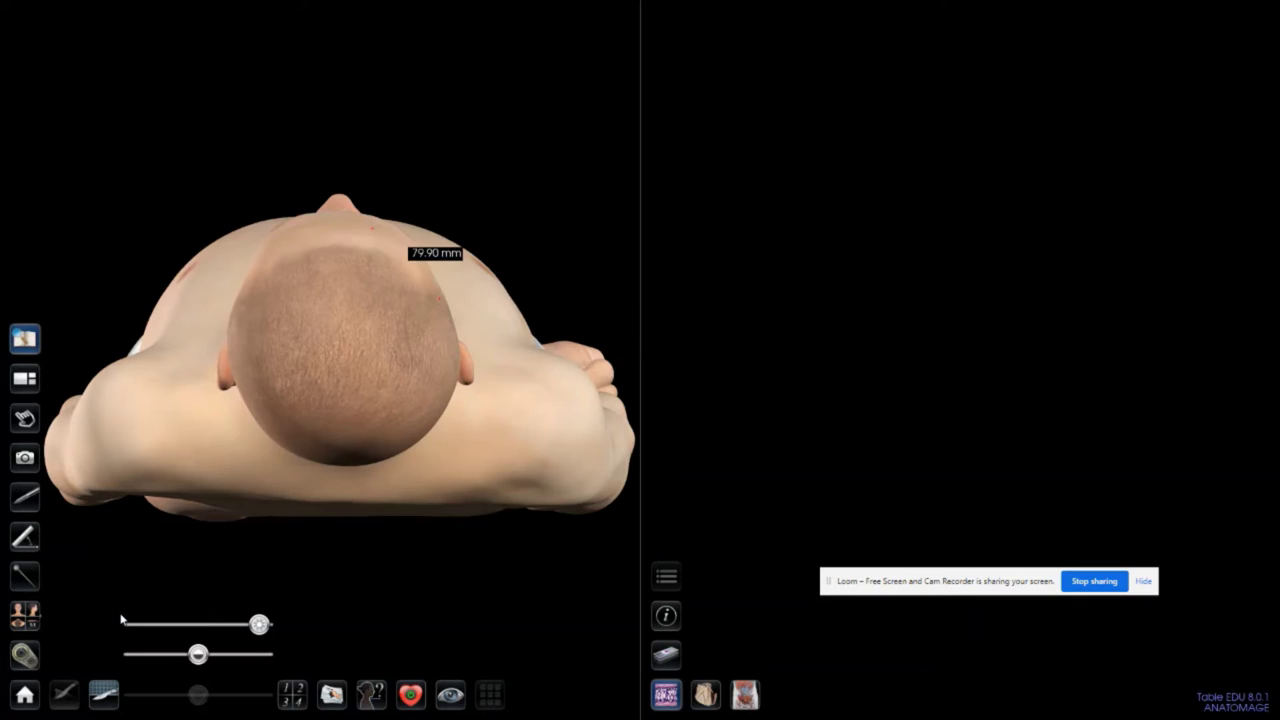
Step: Display the top-of-head view at 1:1 scale and return the body to the preset front view
{"action": "mouse_move", "coordinate": [92, 623]}
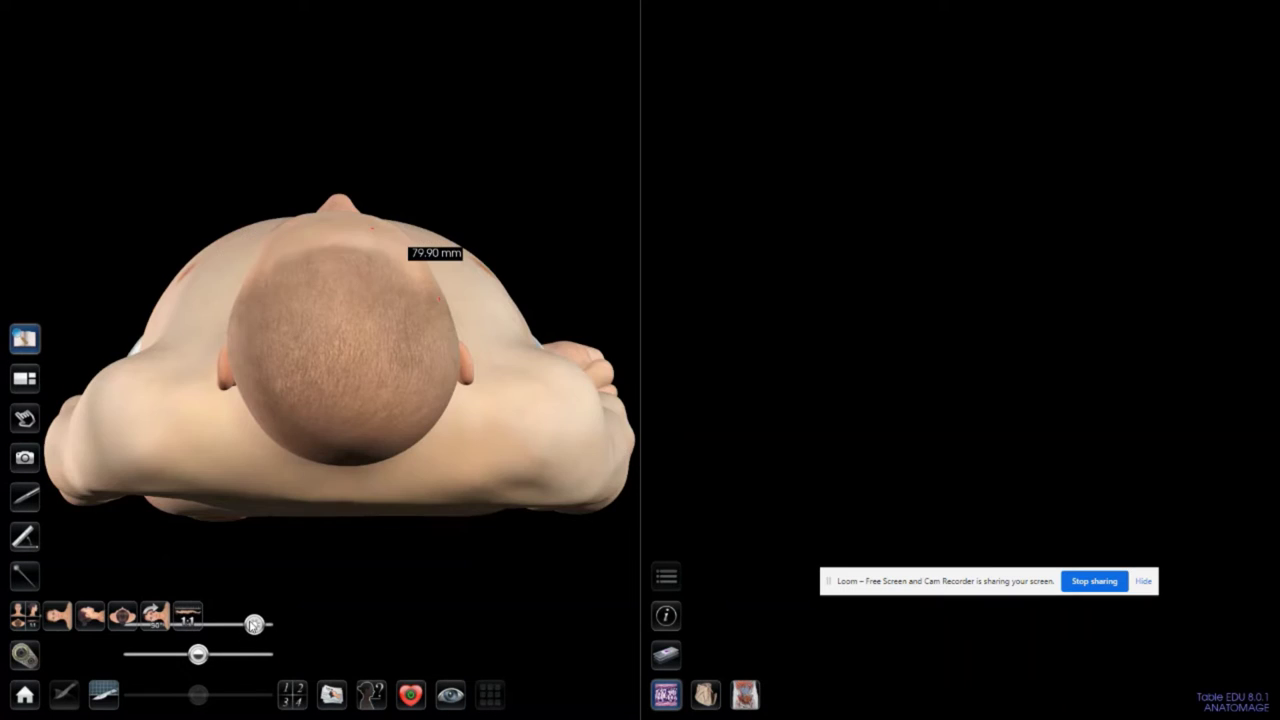
{"action": "mouse_move", "coordinate": [252, 626]}
{"action": "left_mouse_down"}
{"action": "mouse_move", "coordinate": [219, 627]}
{"action": "mouse_move", "coordinate": [255, 626]}
{"action": "left_mouse_up"}
{"action": "left_click", "coordinate": [187, 607]}
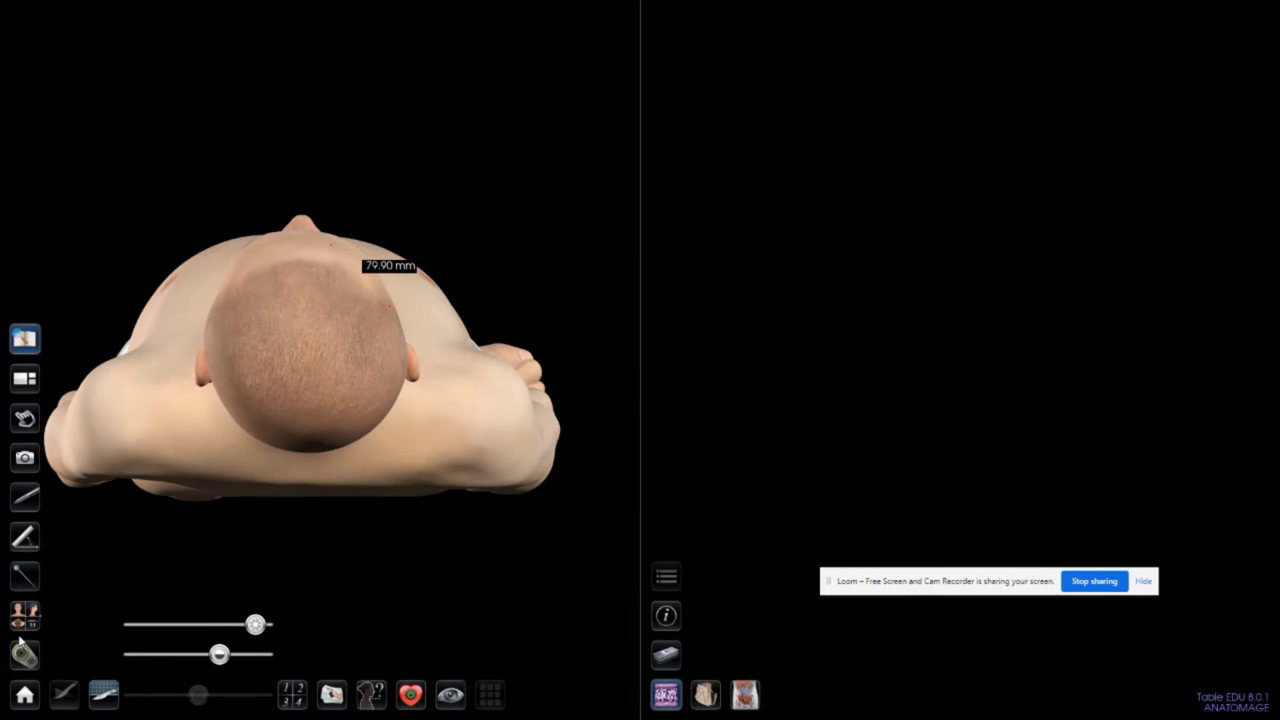
{"action": "left_click", "coordinate": [23, 619]}
{"action": "left_click", "coordinate": [23, 618]}
{"action": "left_click", "coordinate": [79, 608]}
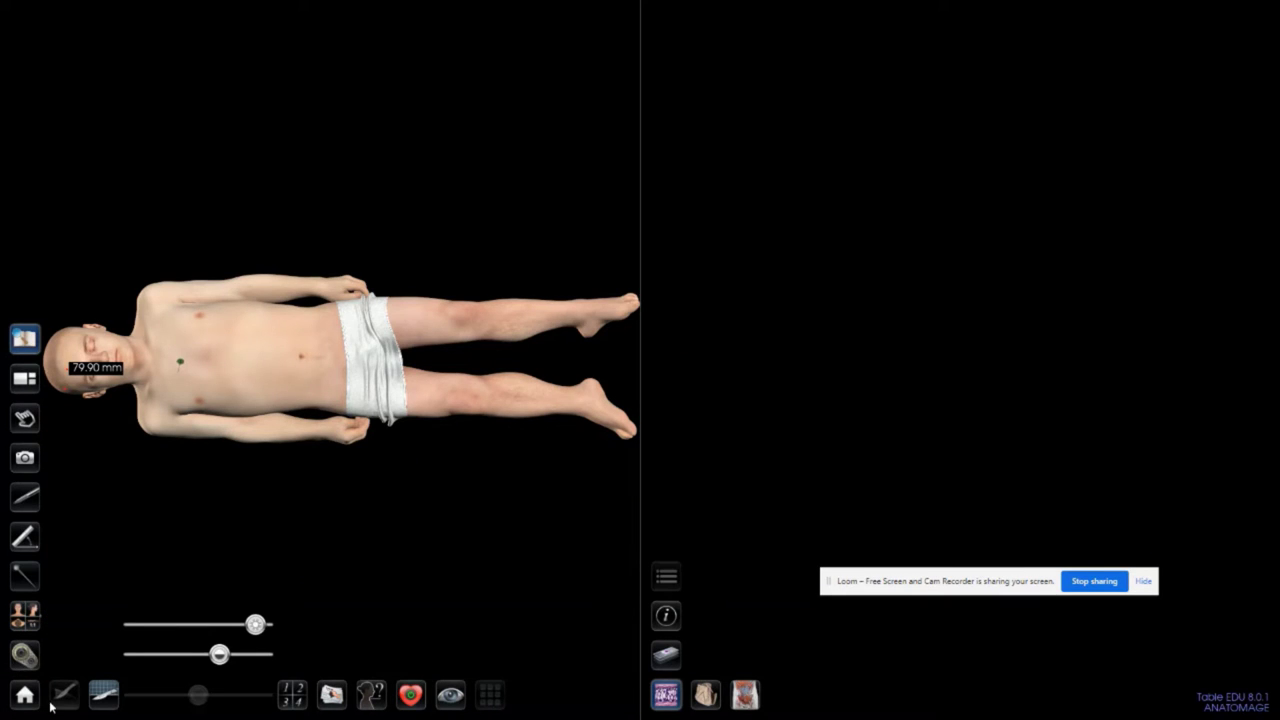
Step: Switch the full-screen body to the model option that enables dissection
{"action": "left_click", "coordinate": [103, 696]}
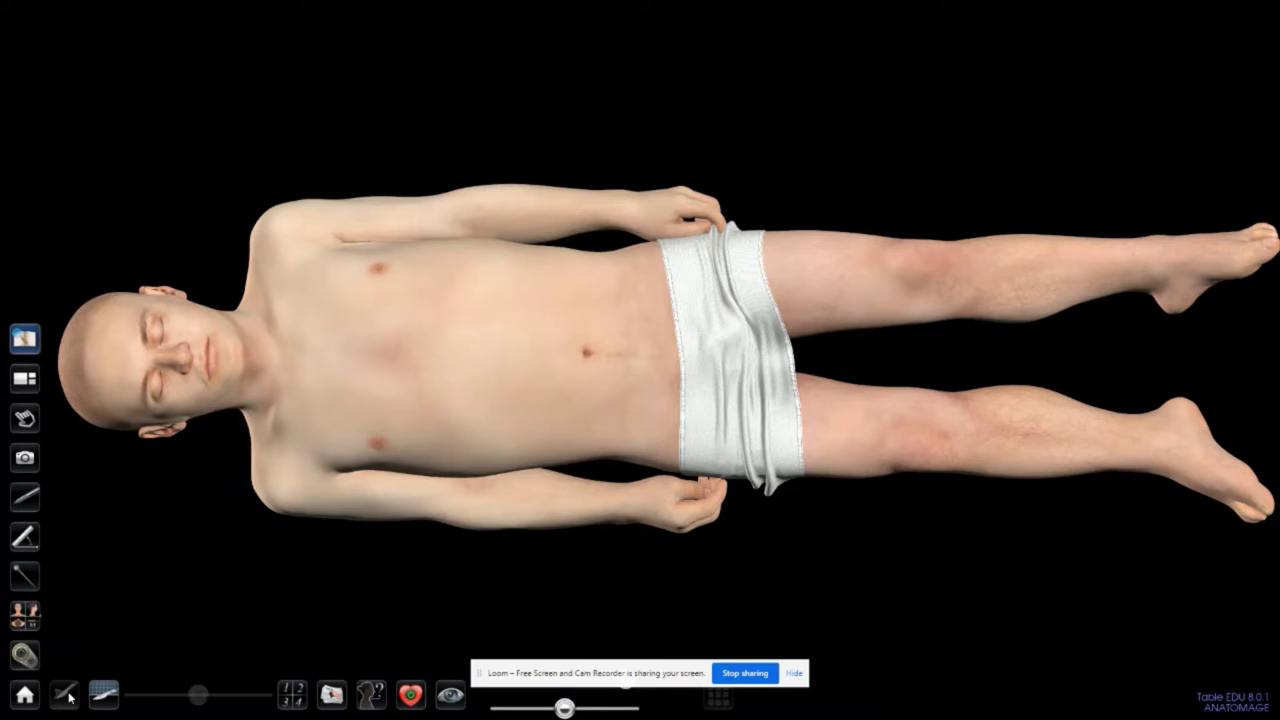
{"action": "left_click", "coordinate": [405, 698]}
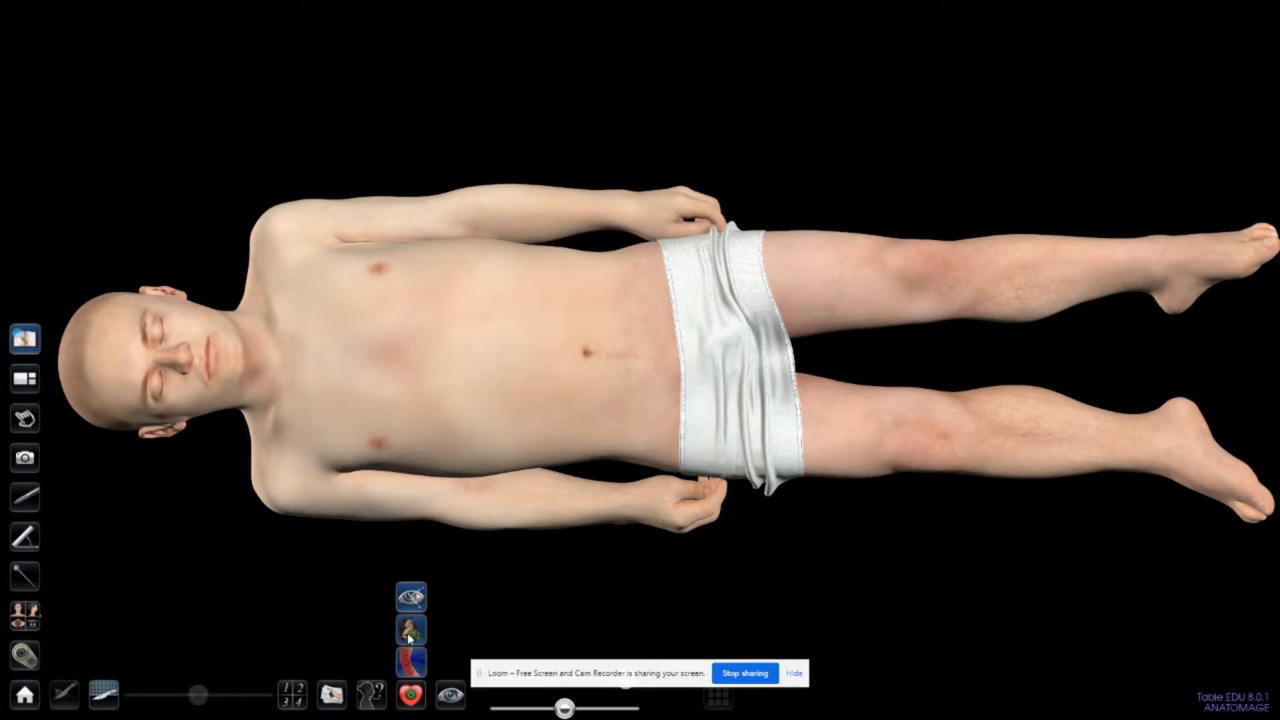
{"action": "left_click", "coordinate": [408, 636]}
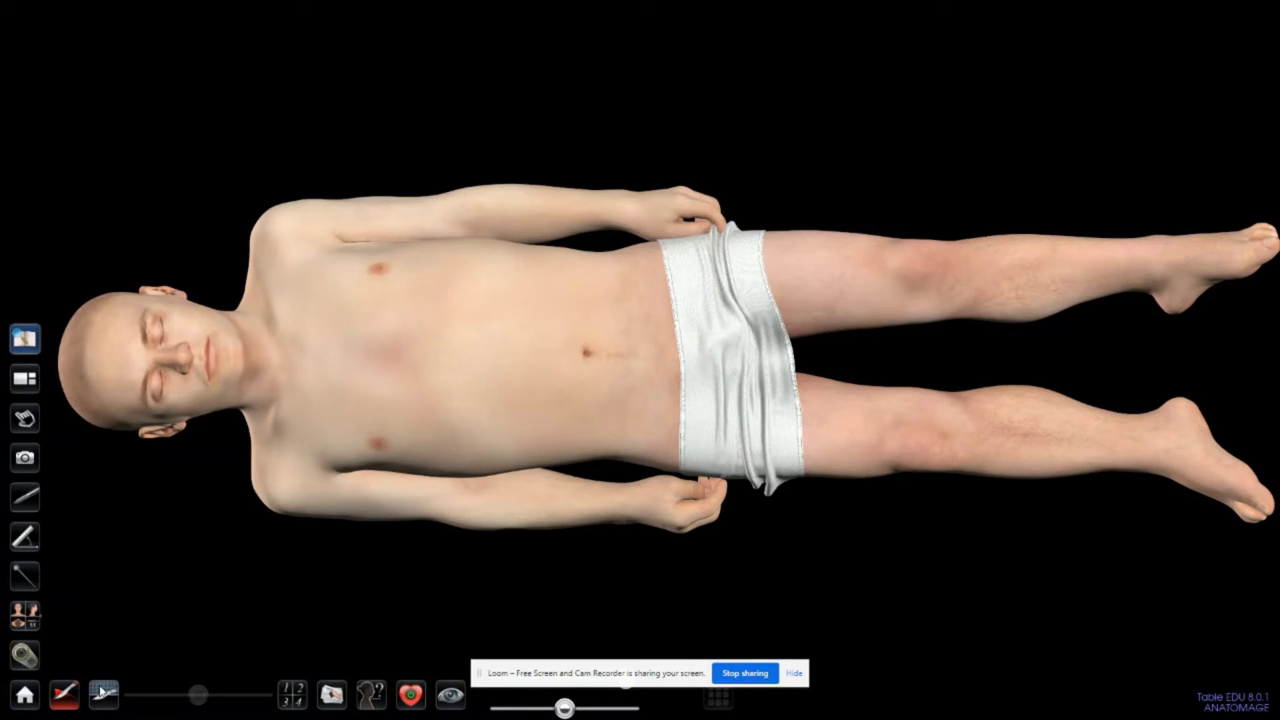
{"action": "left_click", "coordinate": [102, 692]}
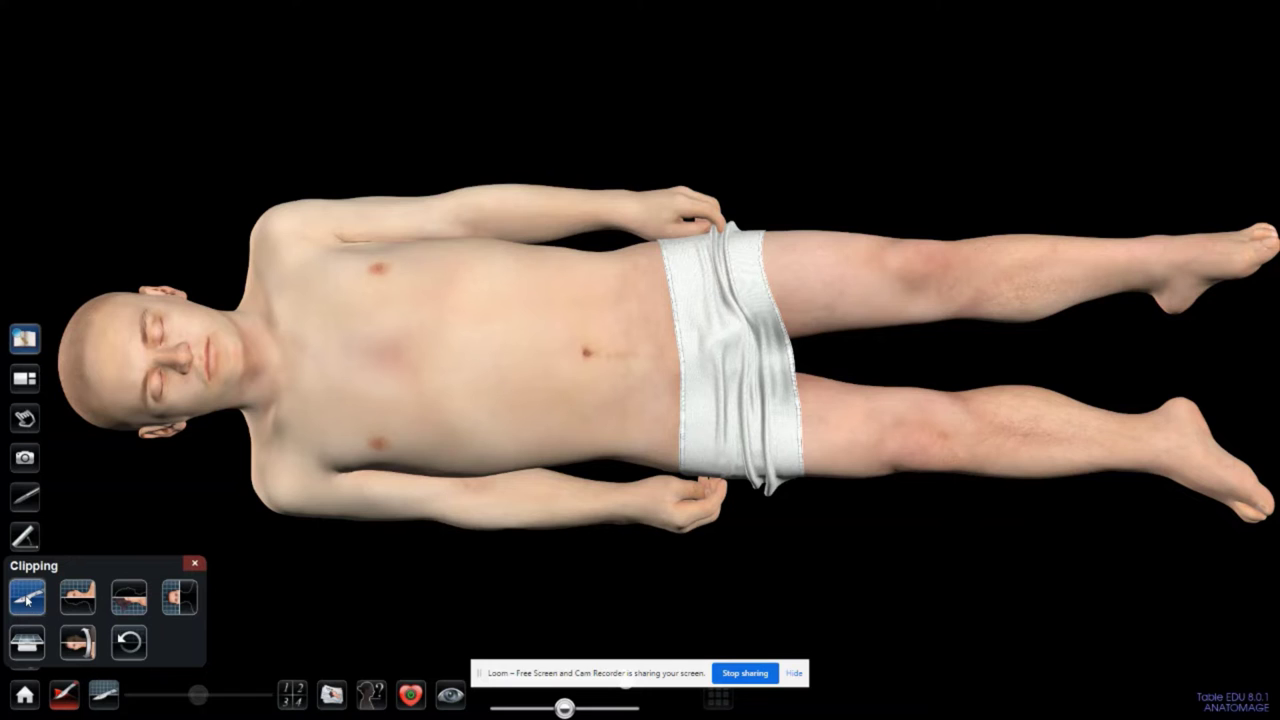
{"action": "left_click", "coordinate": [29, 599]}
{"action": "left_click", "coordinate": [31, 602]}
{"action": "left_click", "coordinate": [196, 565]}
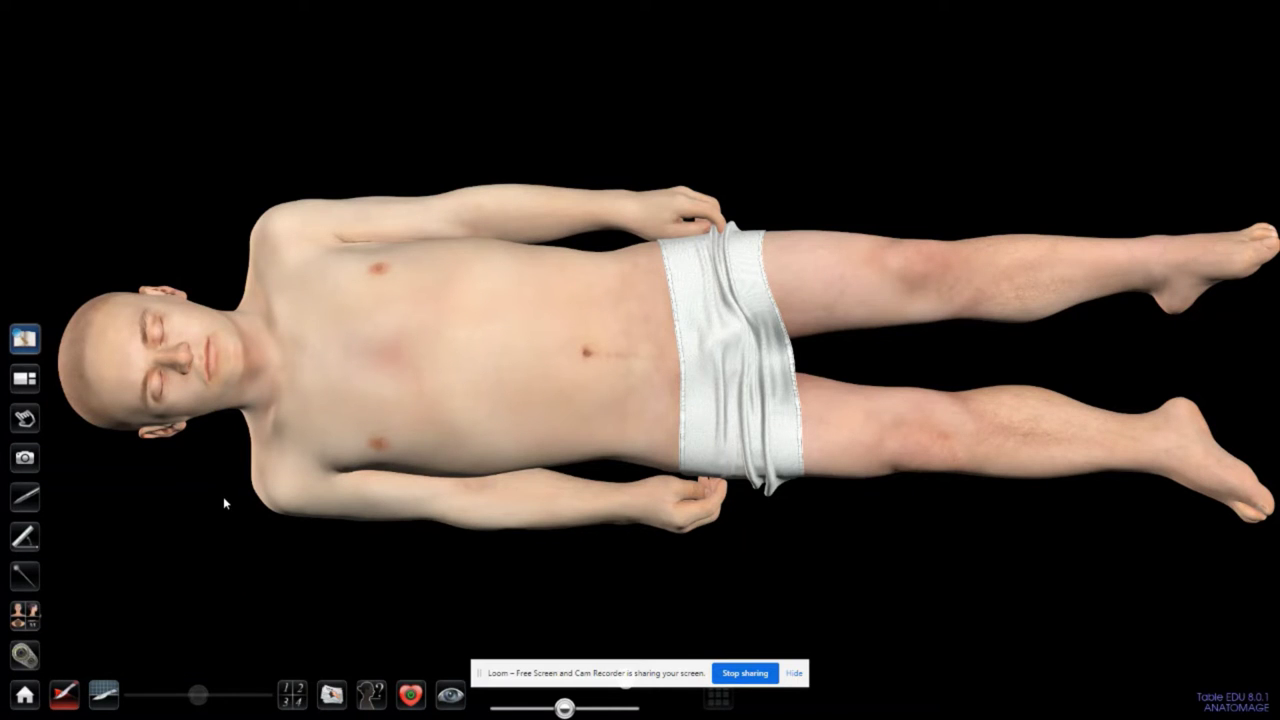
Step: Clip off the head and neck with a freehand cutting line across the shoulders, and expose the cut surface
{"action": "left_click_drag", "start_coordinate": [223, 496], "coordinate": [321, 240]}
{"action": "left_click", "coordinate": [103, 694]}
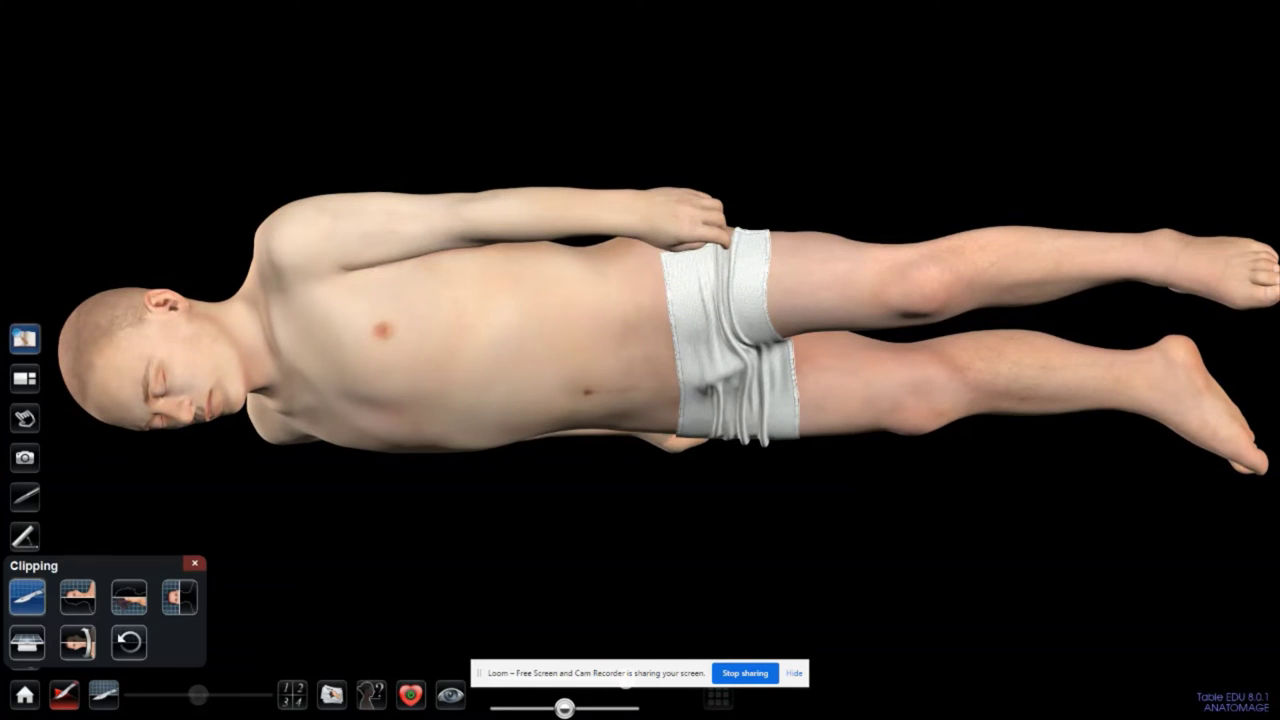
{"action": "left_click", "coordinate": [28, 597]}
{"action": "left_click_drag", "start_coordinate": [243, 474], "coordinate": [277, 293]}
{"action": "left_click", "coordinate": [27, 597]}
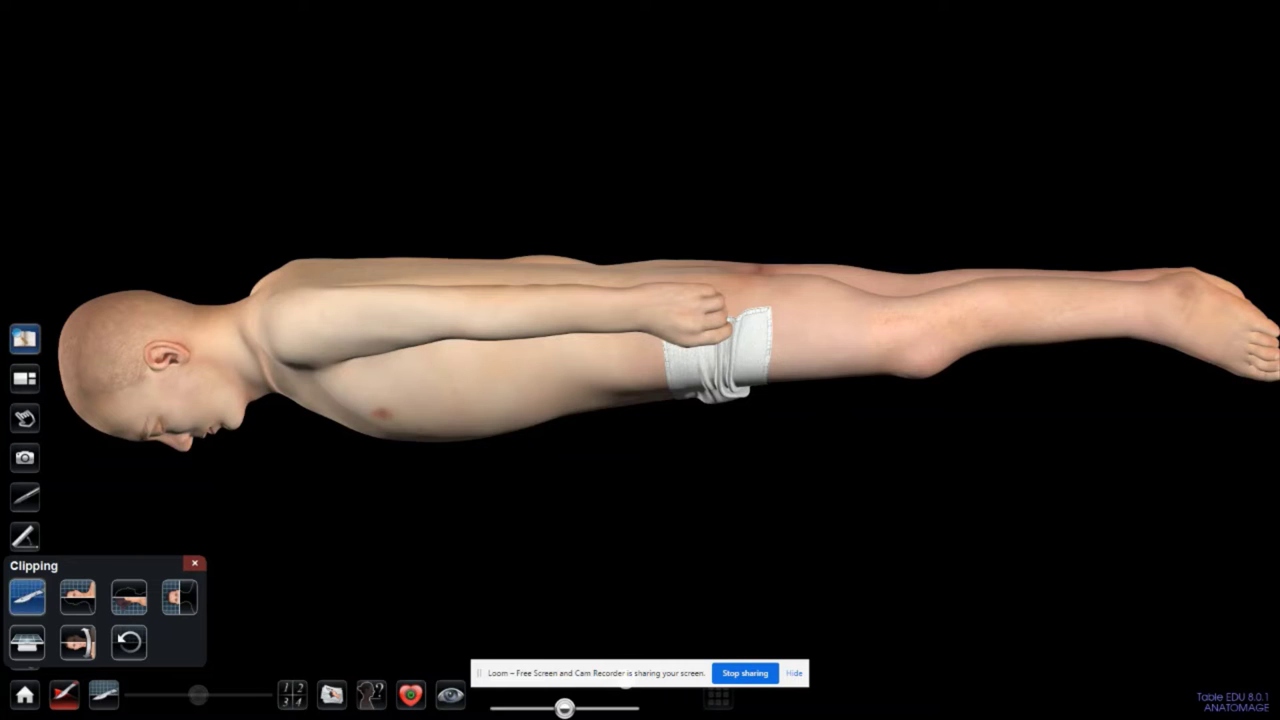
{"action": "left_click_drag", "start_coordinate": [286, 238], "coordinate": [284, 476]}
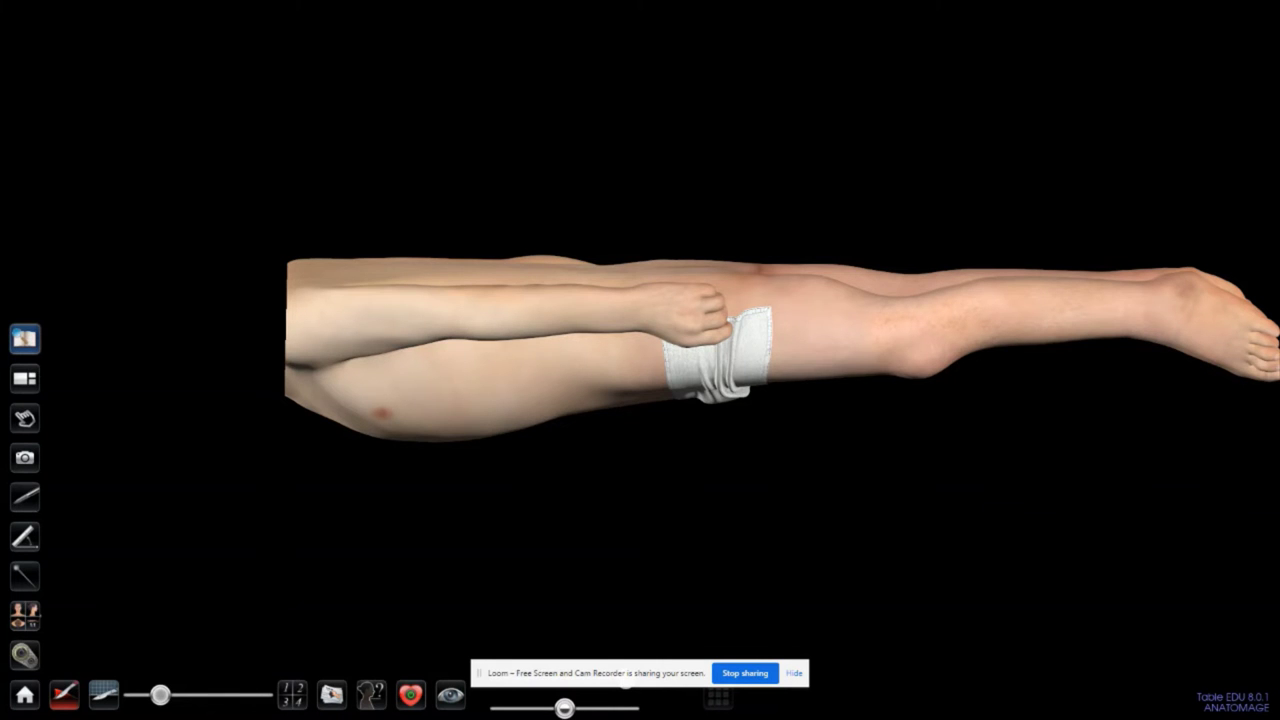
{"action": "left_click_drag", "start_coordinate": [355, 262], "coordinate": [350, 125]}
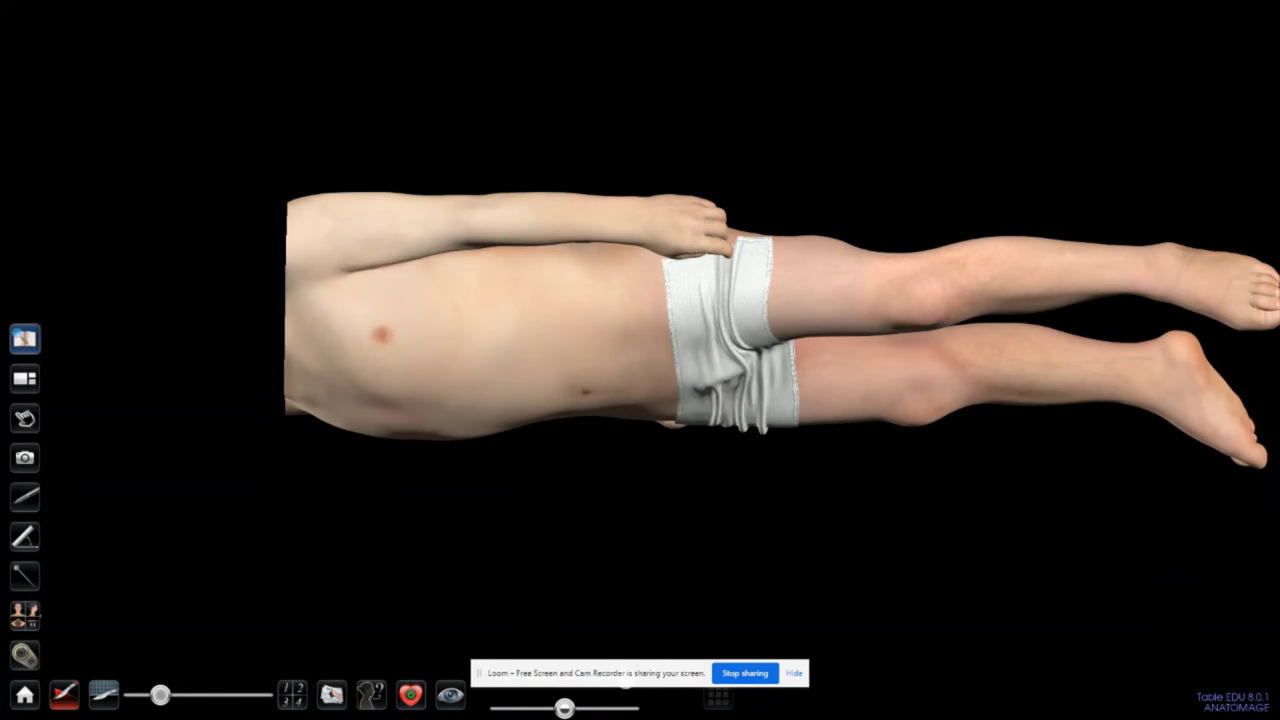
{"action": "left_click_drag", "start_coordinate": [363, 203], "coordinate": [522, 357]}
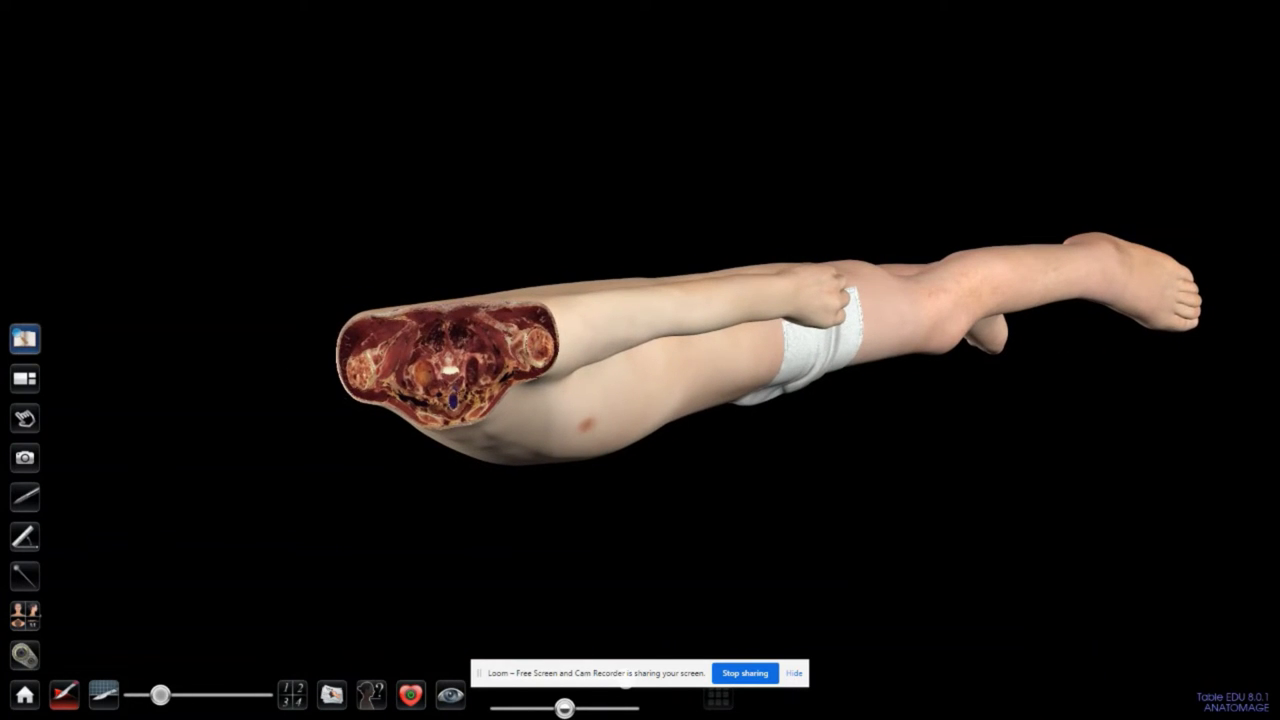
Step: Split the display to show the clipped body beside its axial cross-sections, and browse the slices from the pelvis to the thighs
{"action": "left_click", "coordinate": [25, 378]}
{"action": "left_click", "coordinate": [89, 378]}
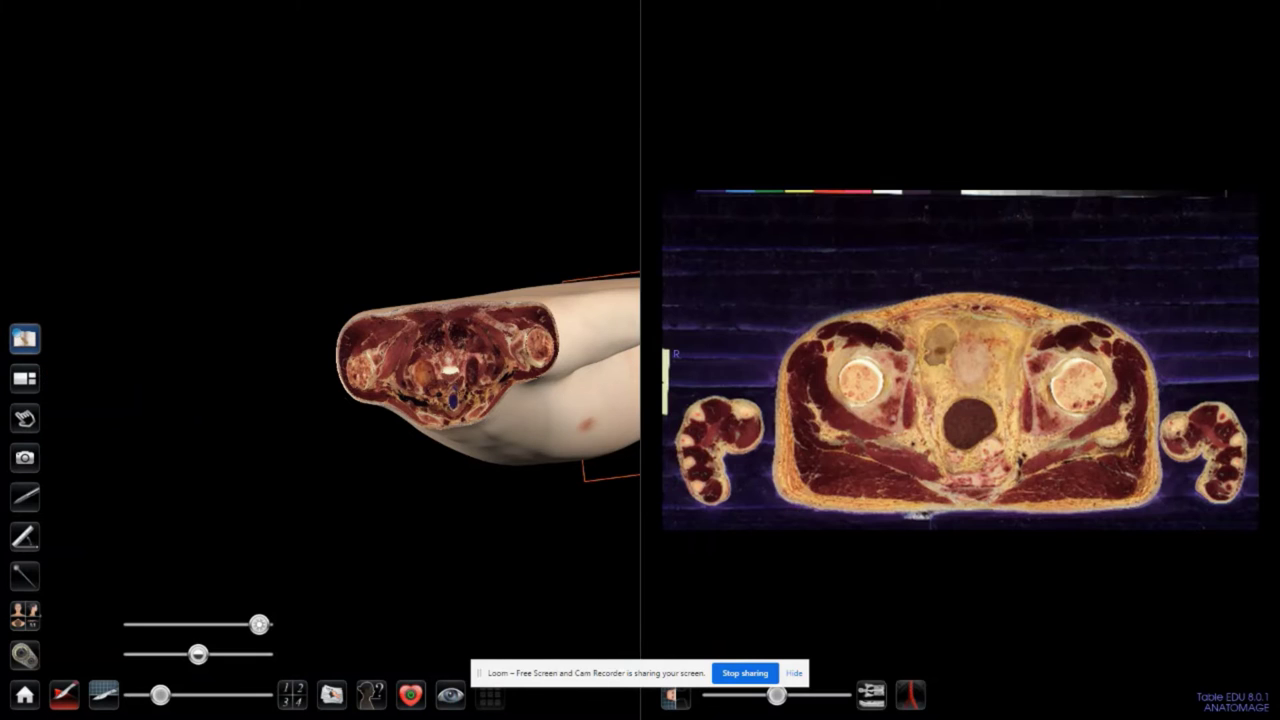
{"action": "left_click_drag", "start_coordinate": [591, 411], "coordinate": [433, 437]}
{"action": "mouse_move", "coordinate": [776, 695]}
{"action": "left_mouse_down"}
{"action": "mouse_move", "coordinate": [826, 695]}
{"action": "mouse_move", "coordinate": [727, 697]}
{"action": "mouse_move", "coordinate": [795, 700]}
{"action": "left_mouse_up"}
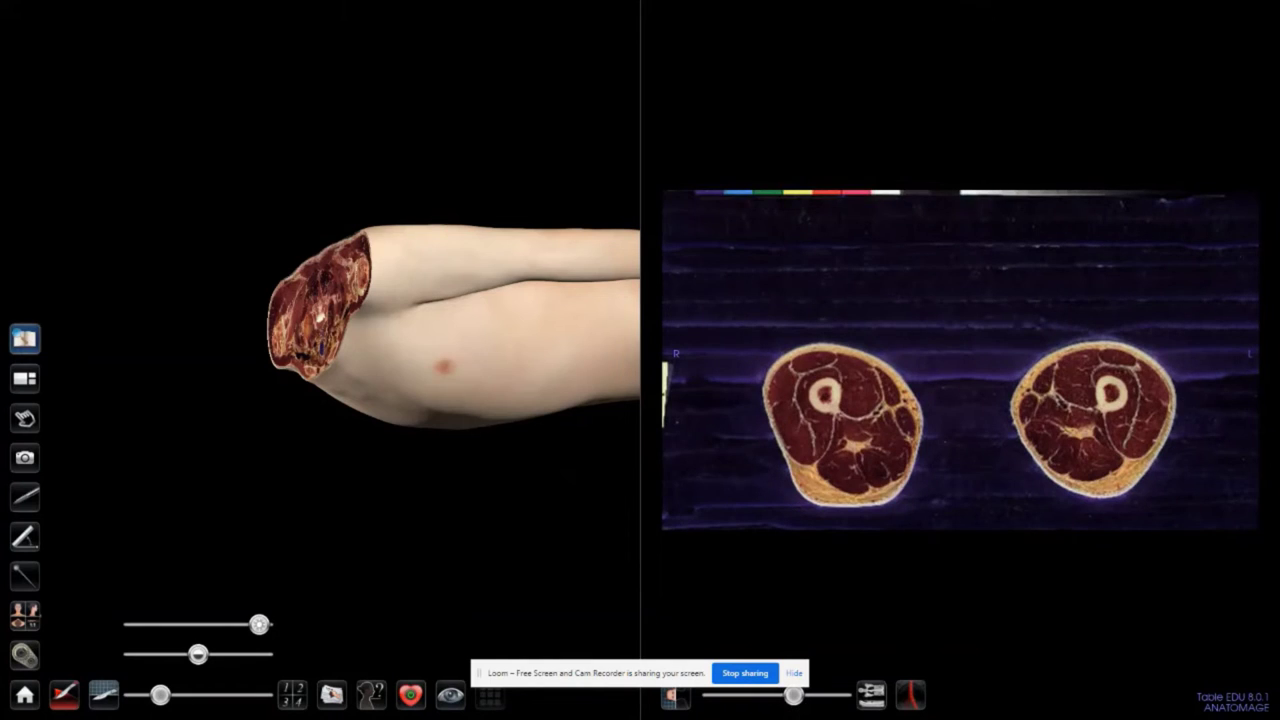
{"action": "left_click", "coordinate": [25, 378]}
{"action": "left_click", "coordinate": [25, 378]}
{"action": "mouse_move", "coordinate": [793, 695]}
{"action": "left_mouse_down"}
{"action": "mouse_move", "coordinate": [725, 696]}
{"action": "mouse_move", "coordinate": [785, 695]}
{"action": "left_mouse_up"}
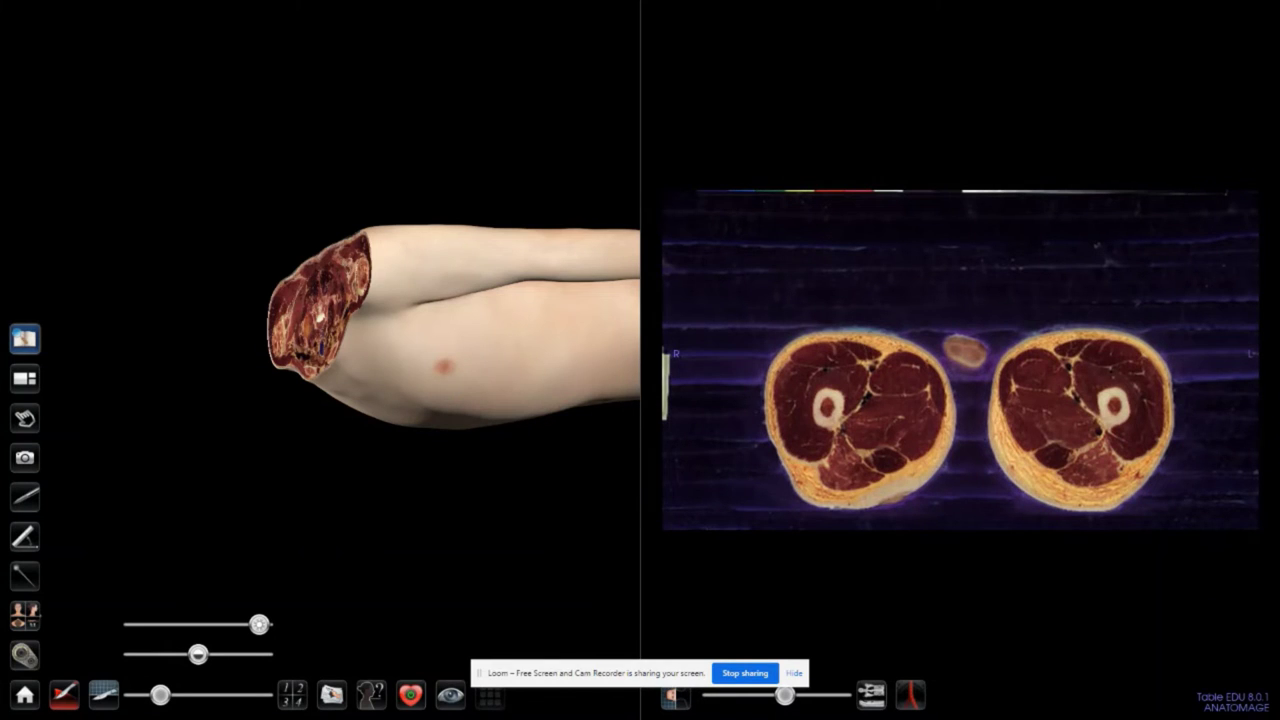
Step: Open the Dissection tools and return the display to the single full-body layout
{"action": "left_click", "coordinate": [63, 694]}
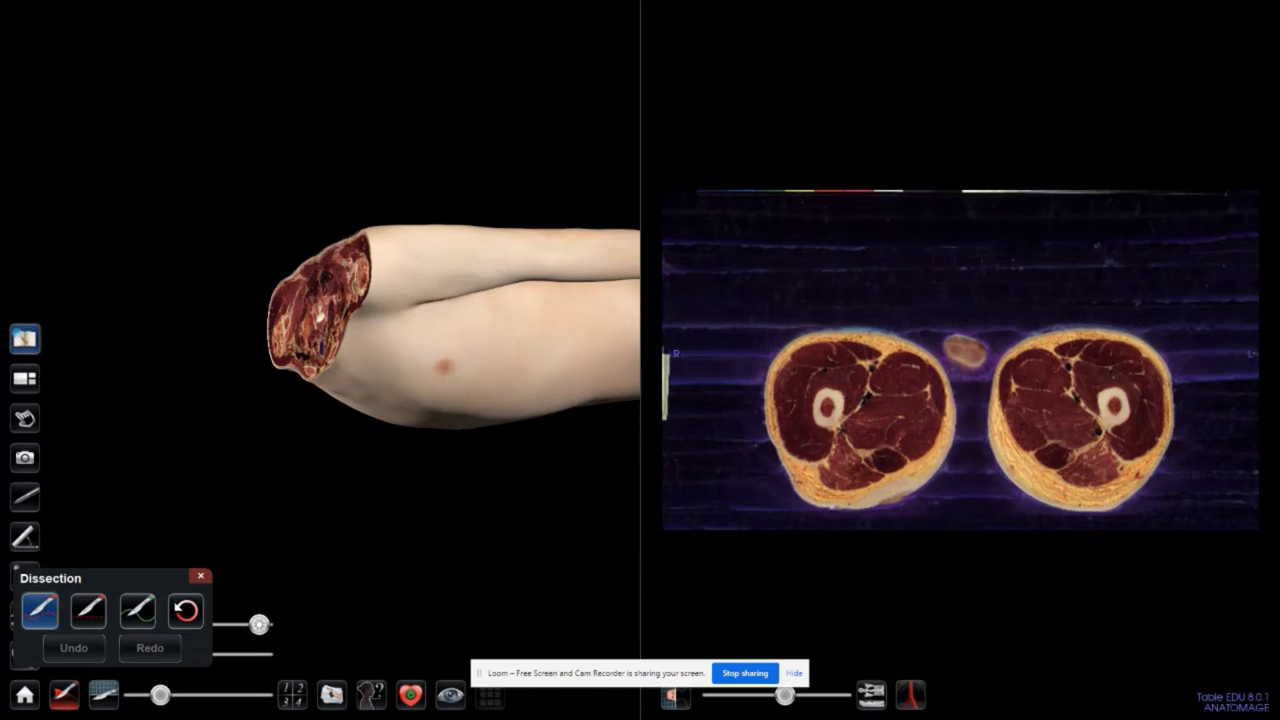
{"action": "left_click", "coordinate": [88, 608]}
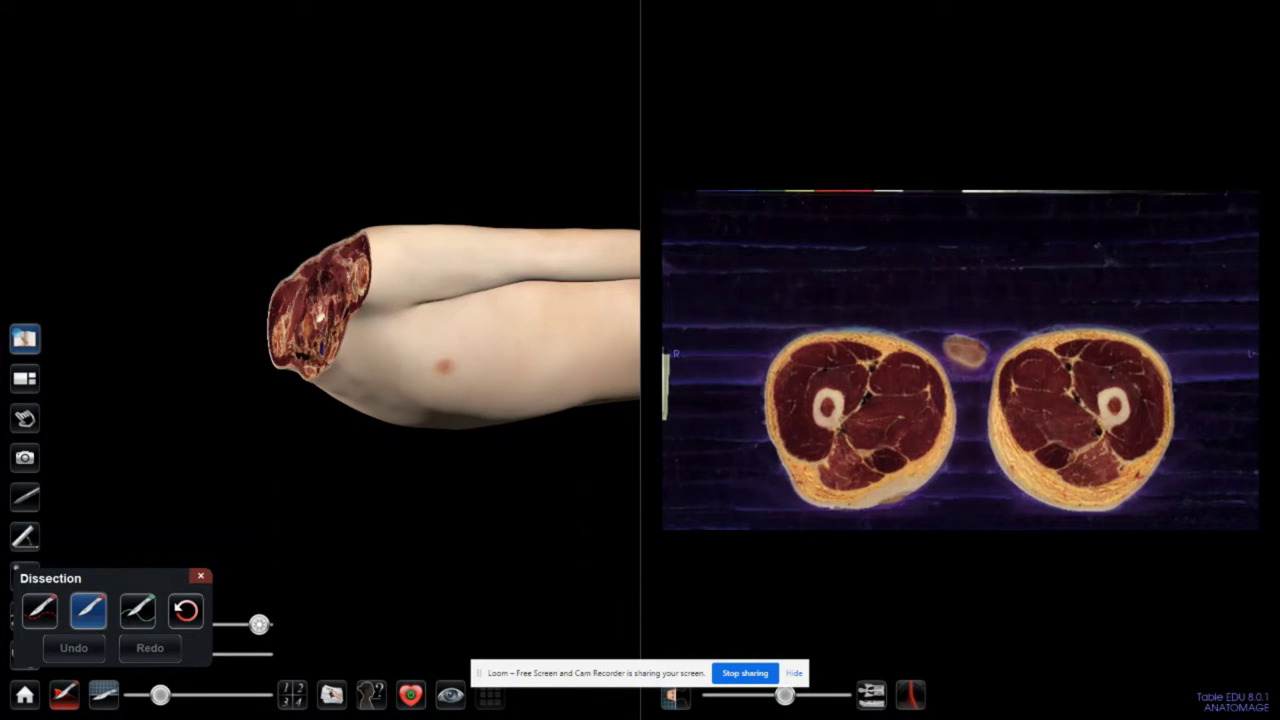
{"action": "left_click", "coordinate": [25, 378]}
{"action": "left_click", "coordinate": [61, 375]}
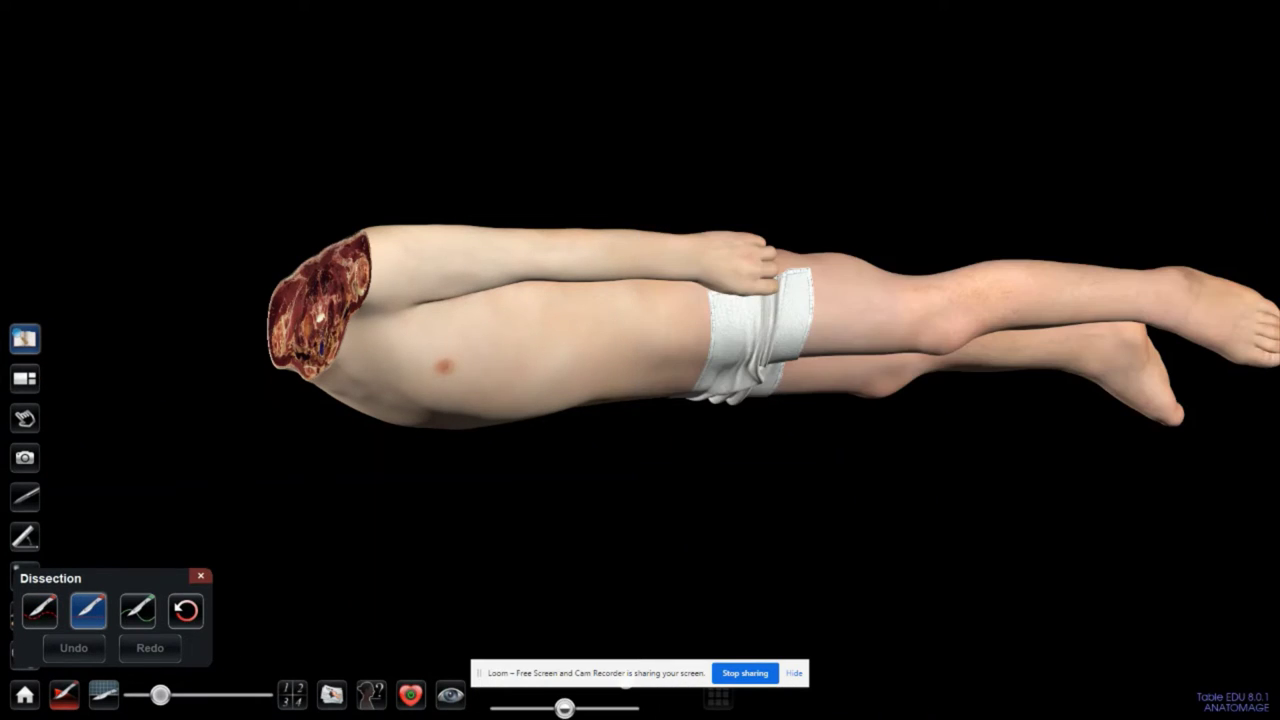
Step: Remove the skin below a straight incision across the lower abdomen and hands, and remove the superficial muscle at the front of the right thigh
{"action": "left_click", "coordinate": [88, 610]}
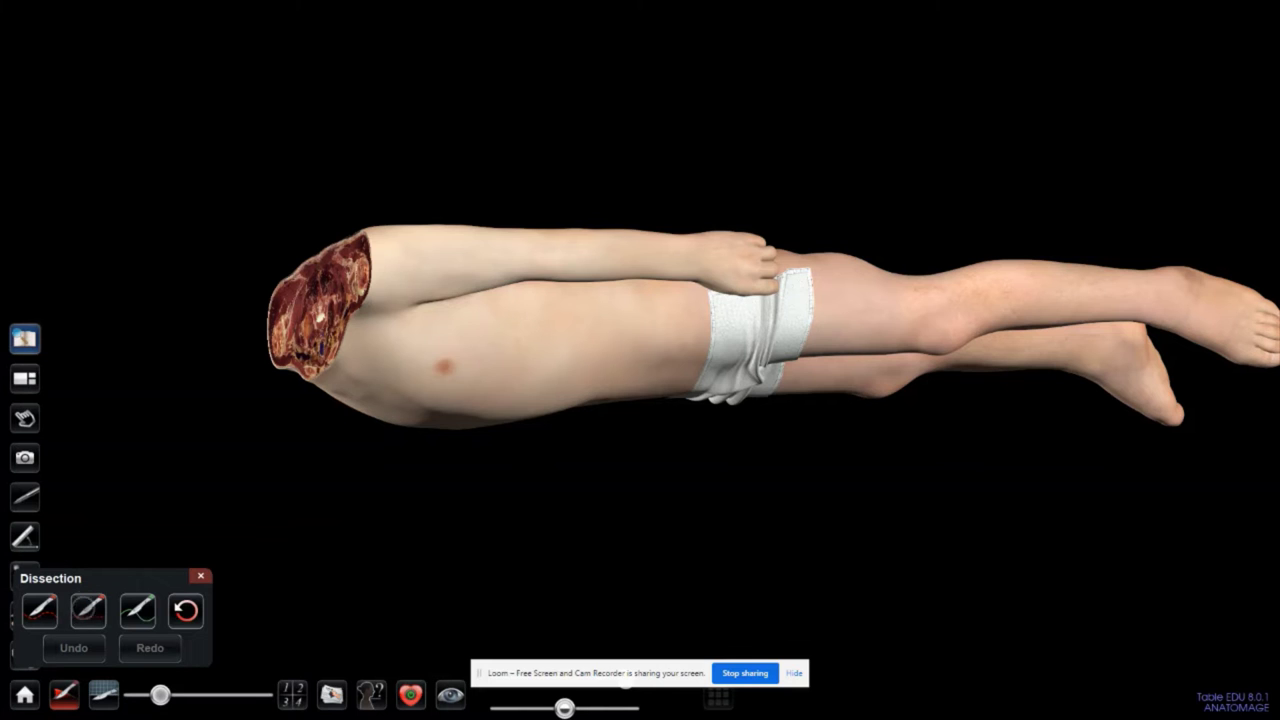
{"action": "left_click_drag", "start_coordinate": [539, 265], "coordinate": [538, 127]}
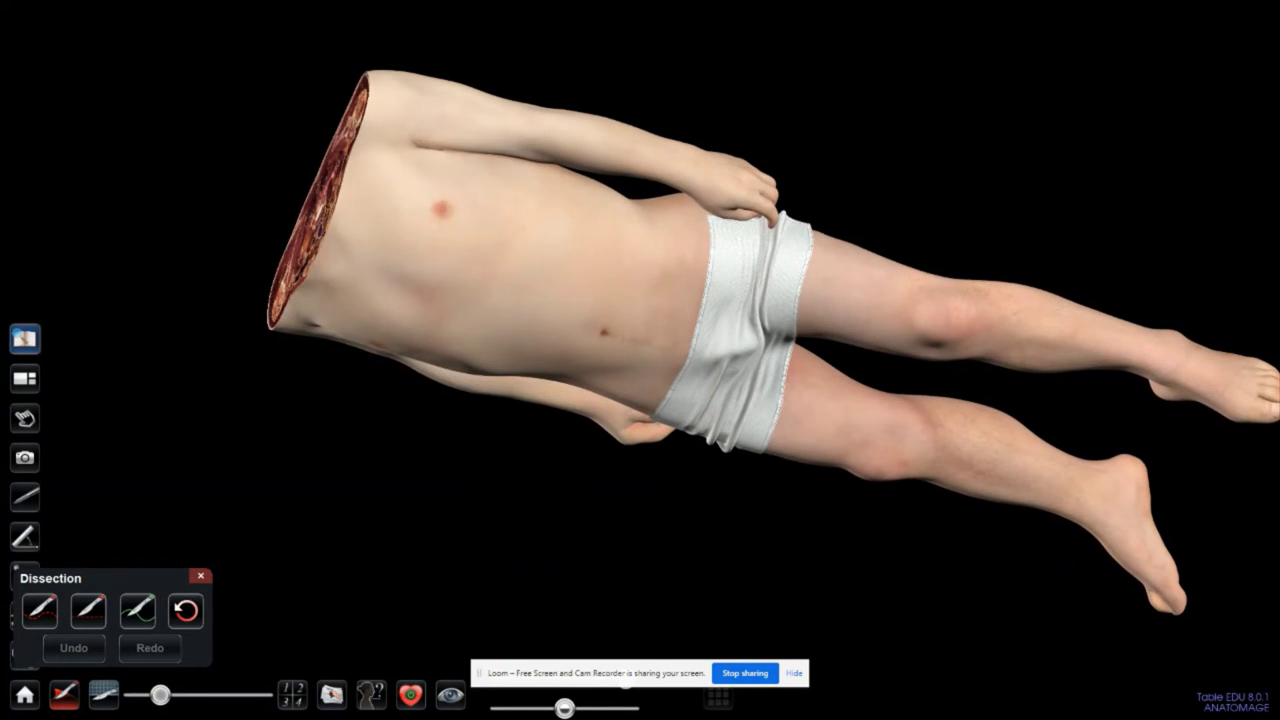
{"action": "left_click", "coordinate": [88, 609]}
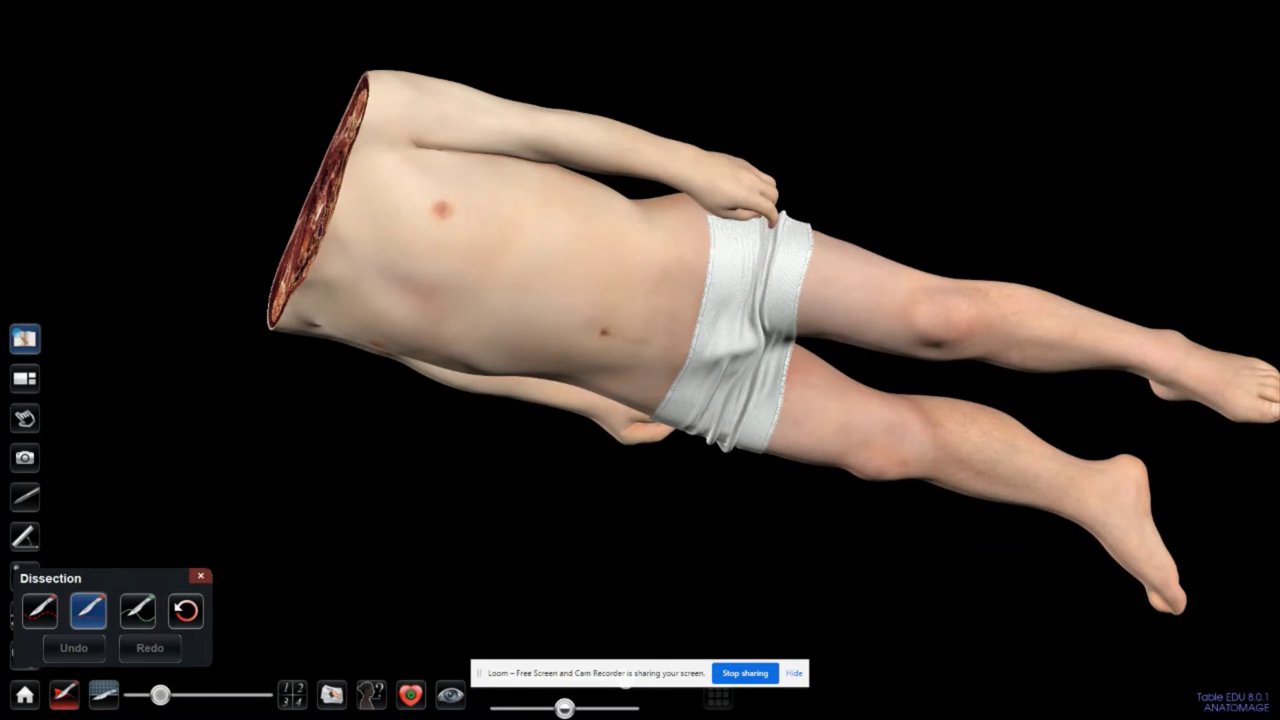
{"action": "left_click_drag", "start_coordinate": [752, 24], "coordinate": [601, 515]}
{"action": "left_click", "coordinate": [846, 280]}
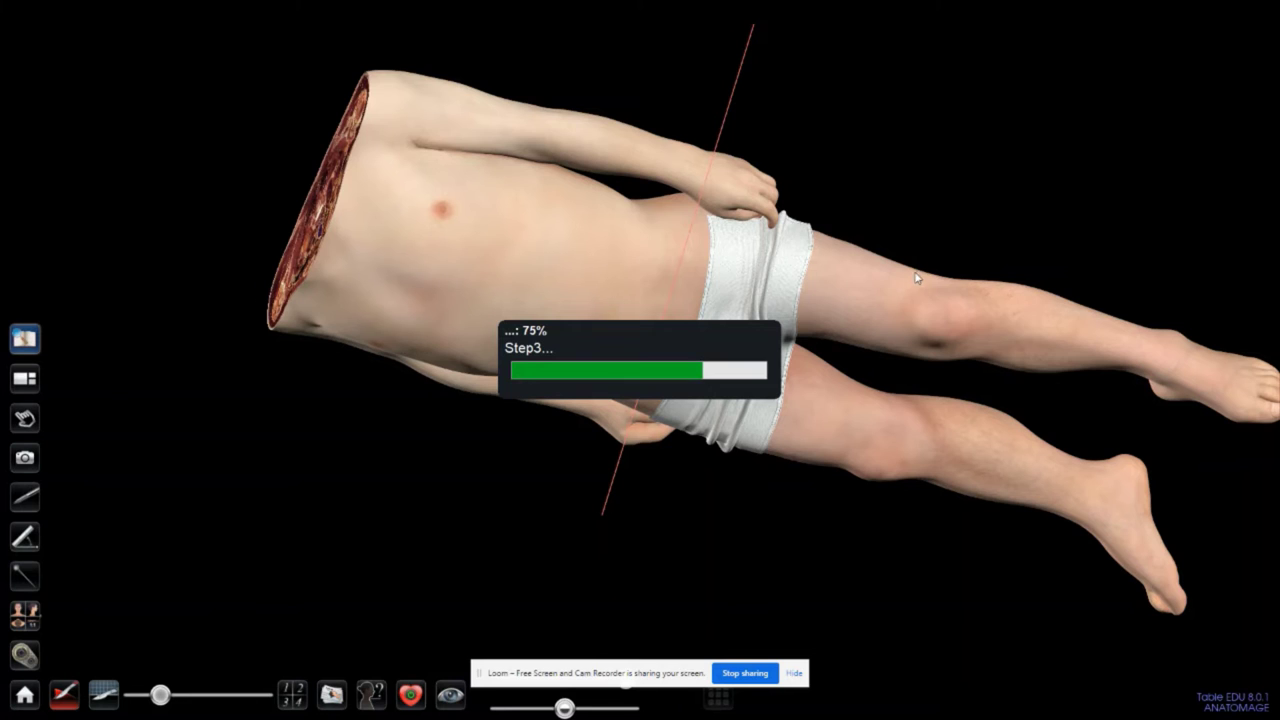
{"action": "left_click", "coordinate": [846, 296]}
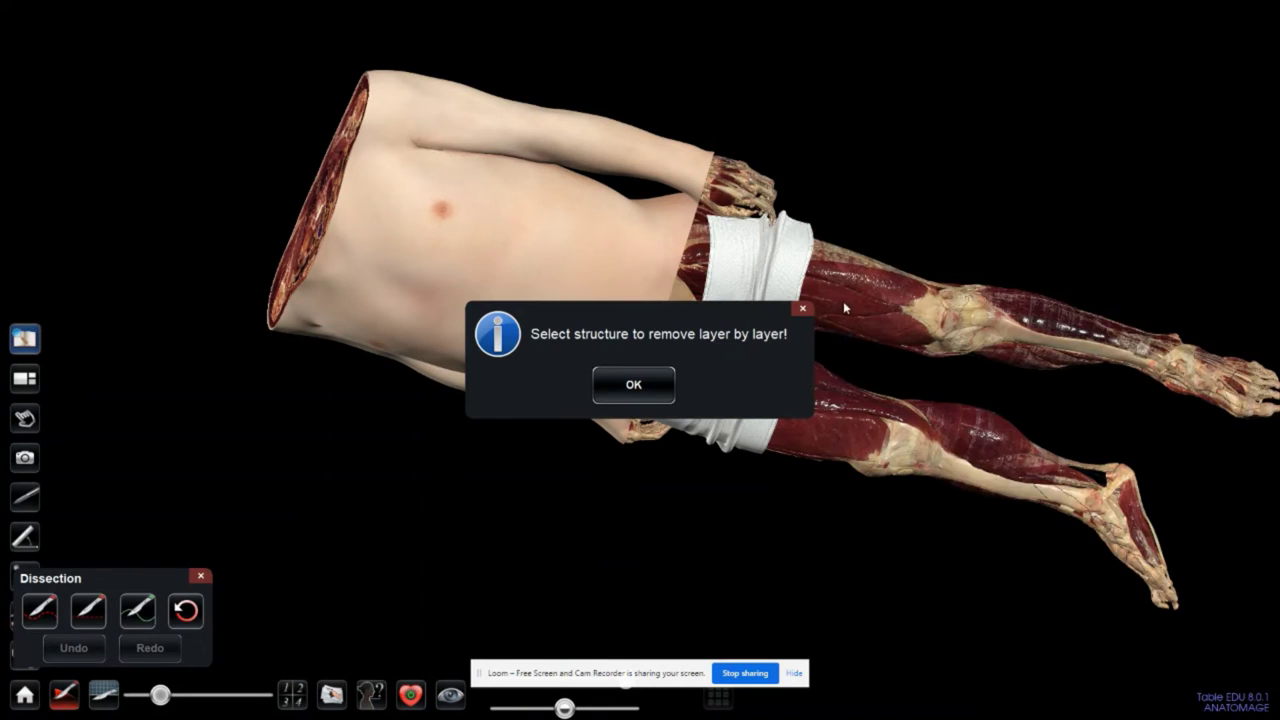
{"action": "left_click", "coordinate": [636, 384]}
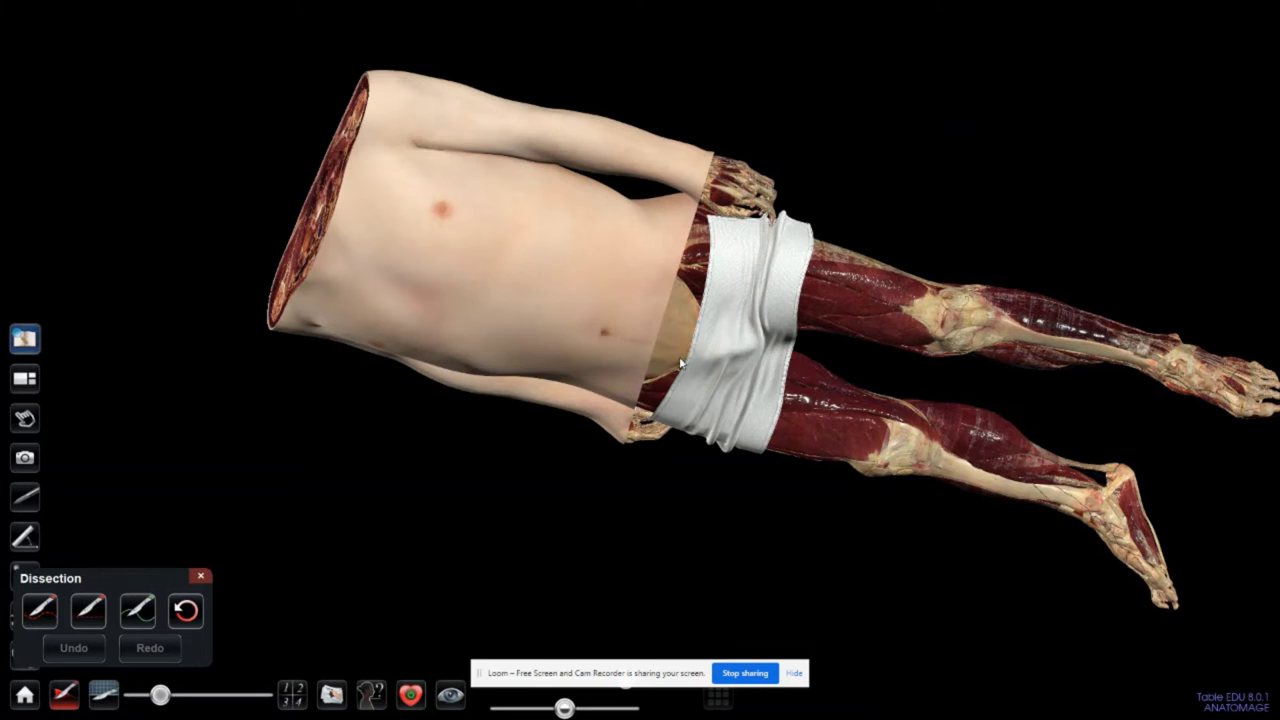
{"action": "left_click", "coordinate": [694, 280]}
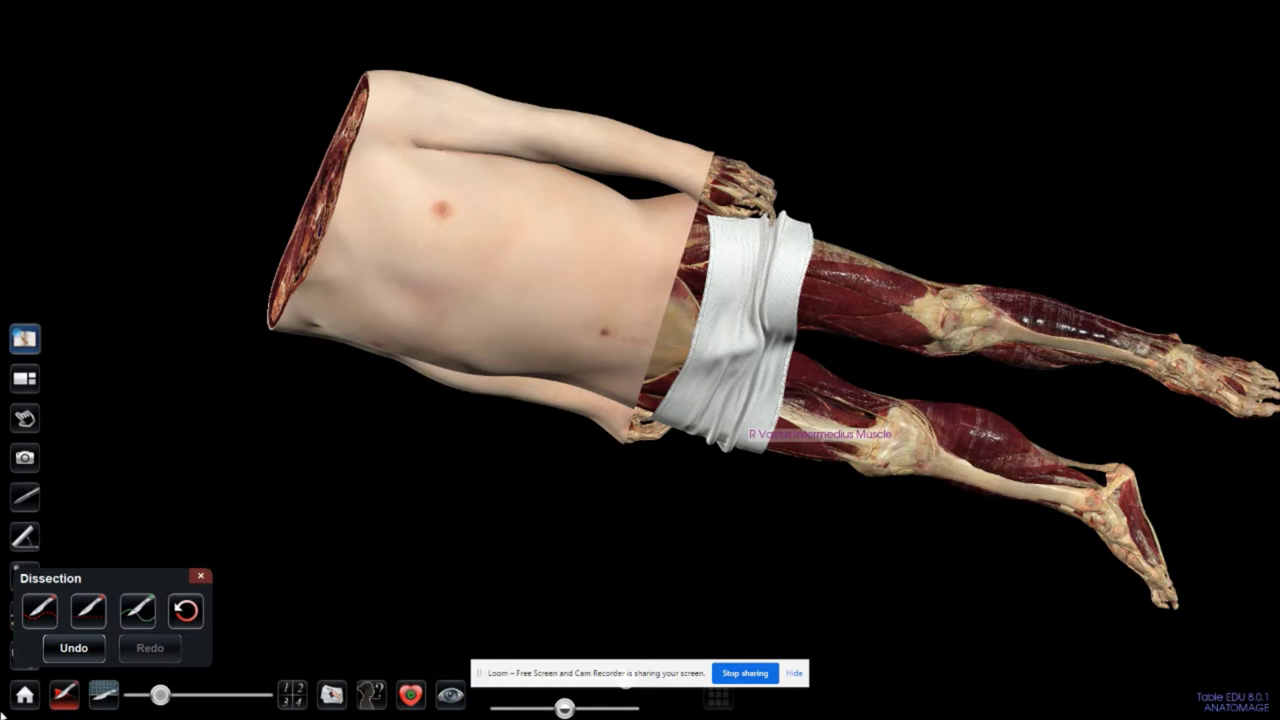
Step: Cut a small freehand window through the skin on the left side of the abdomen
{"action": "left_click", "coordinate": [33, 620]}
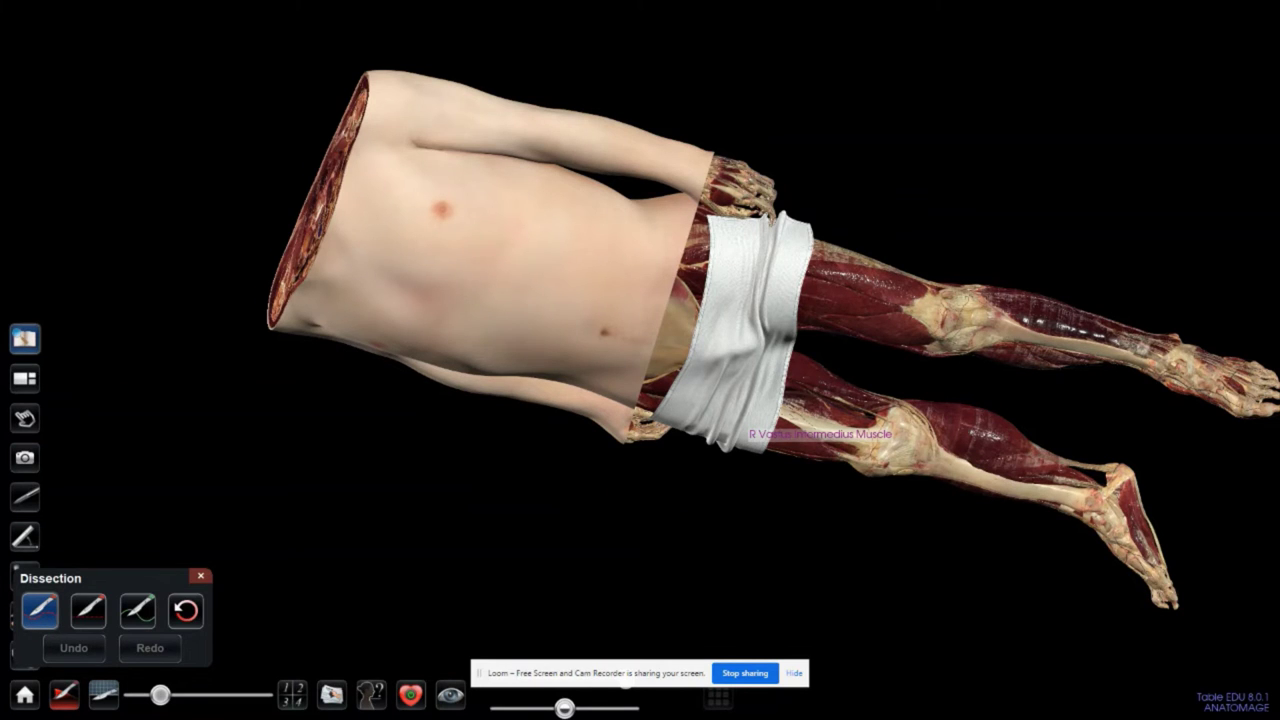
{"action": "mouse_move", "coordinate": [561, 276]}
{"action": "left_mouse_down"}
{"action": "mouse_move", "coordinate": [637, 271]}
{"action": "mouse_move", "coordinate": [605, 207]}
{"action": "left_mouse_up"}
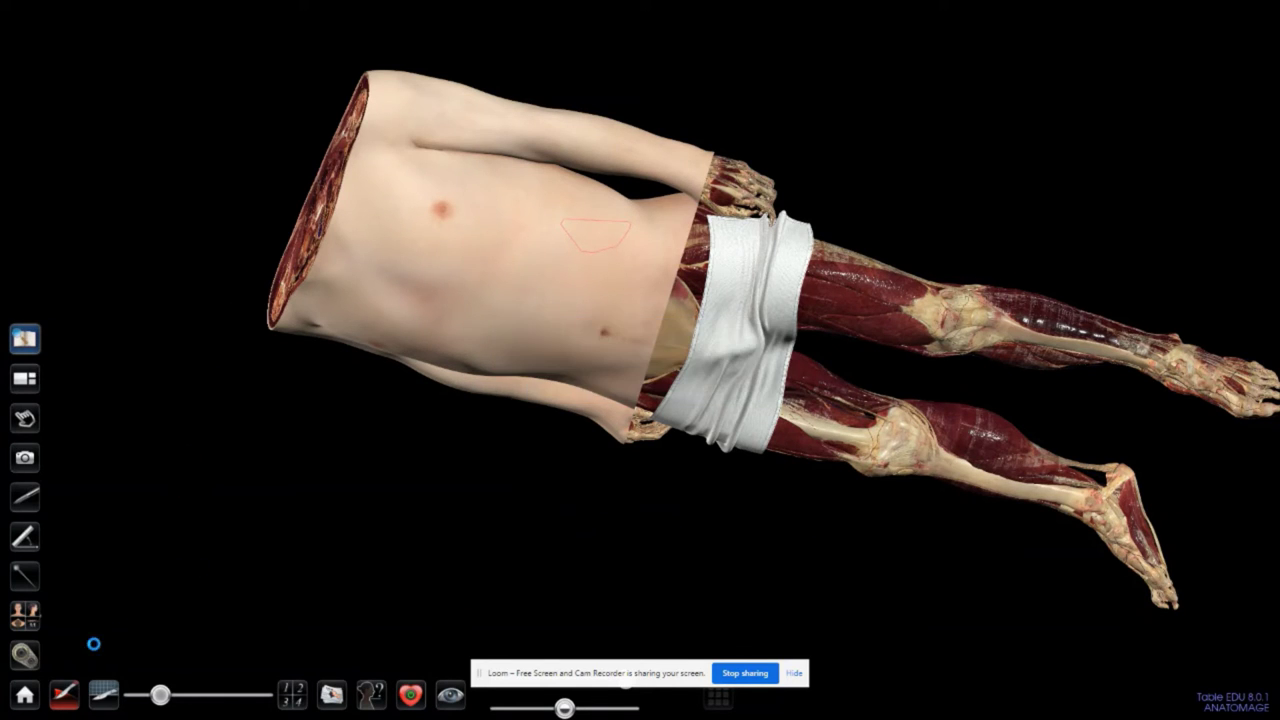
{"action": "left_click", "coordinate": [64, 693]}
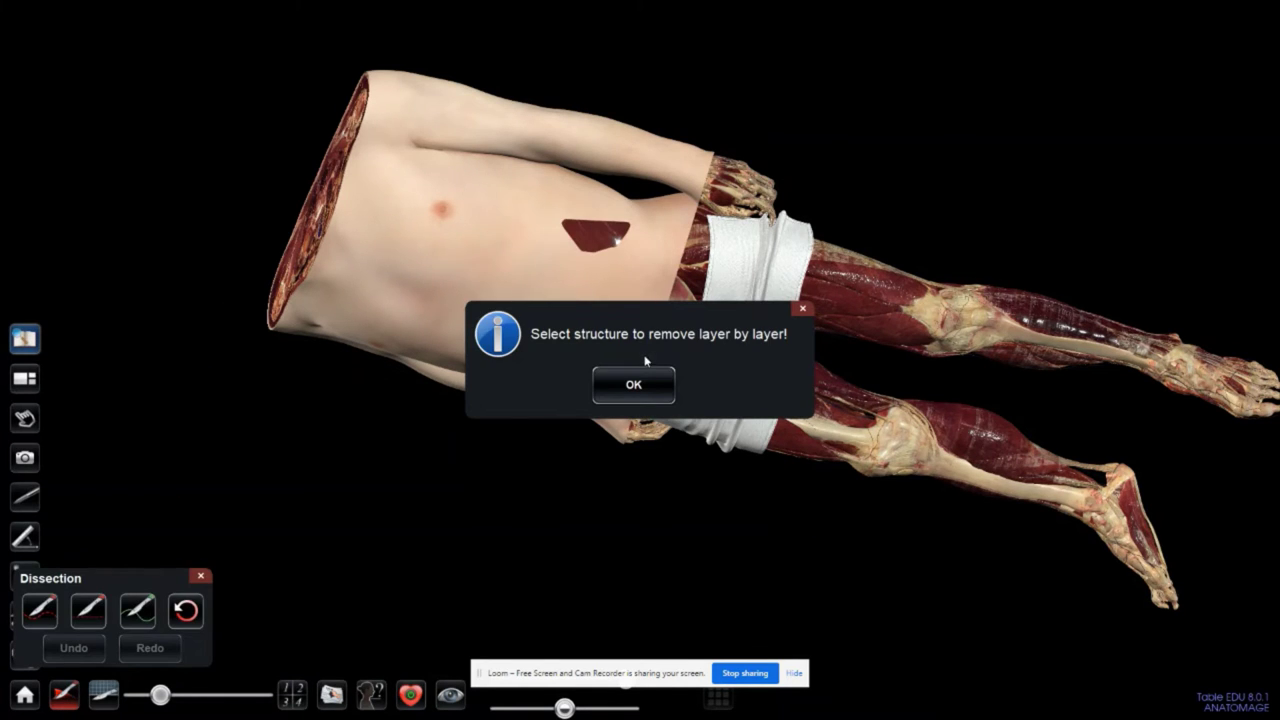
Step: Acknowledge the layer-by-layer removal notice, and look over the dissection, heart and clipping tools on the intact body
{"action": "left_click", "coordinate": [634, 388]}
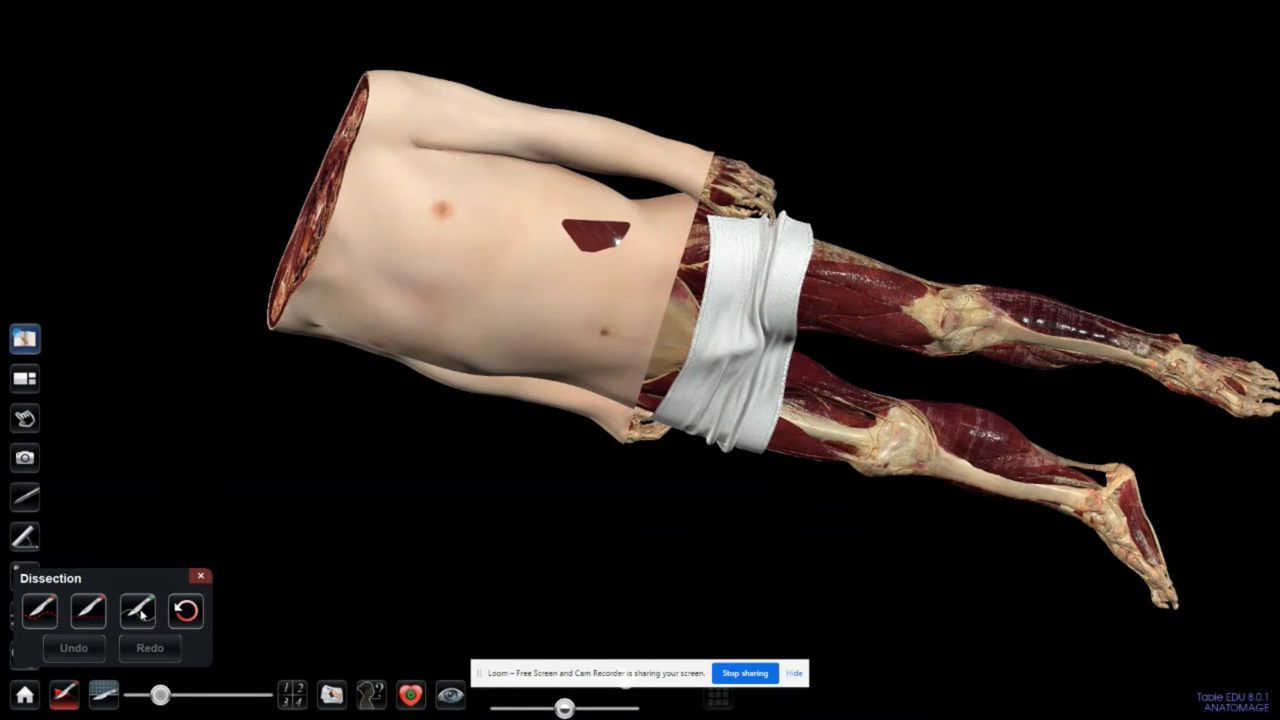
{"action": "left_click", "coordinate": [64, 695]}
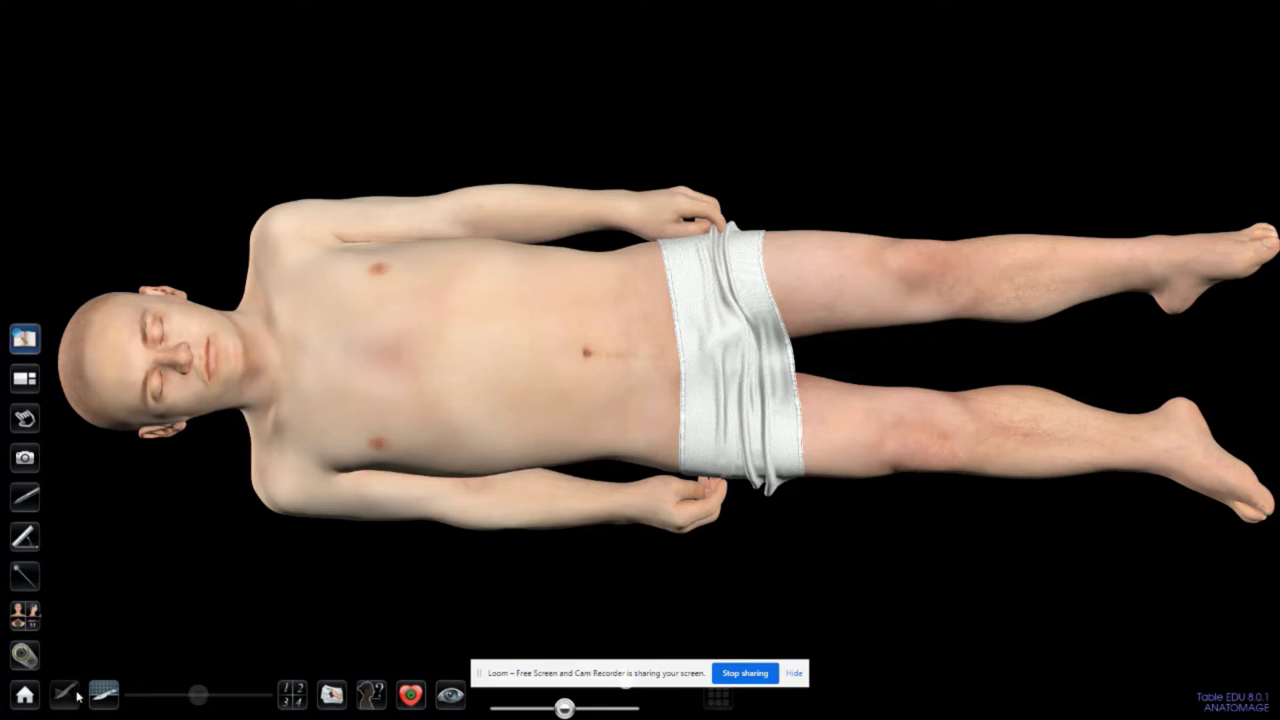
{"action": "left_click", "coordinate": [406, 697]}
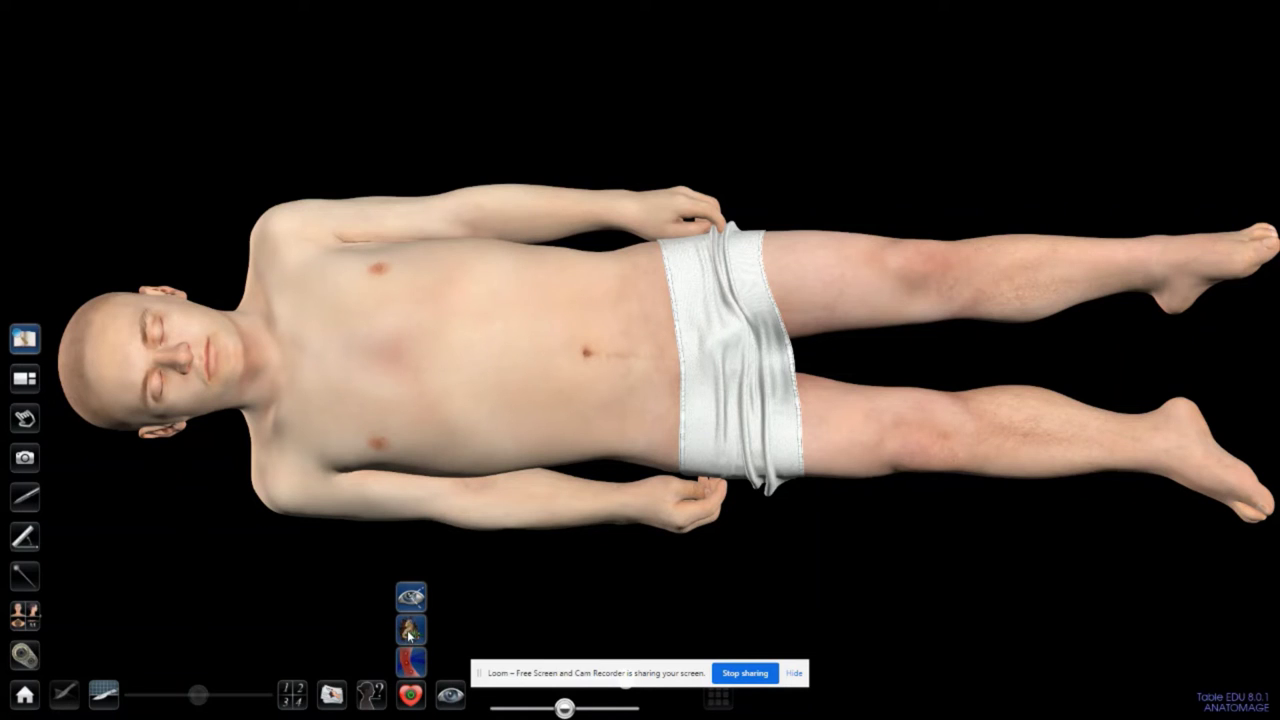
{"action": "left_click", "coordinate": [408, 634]}
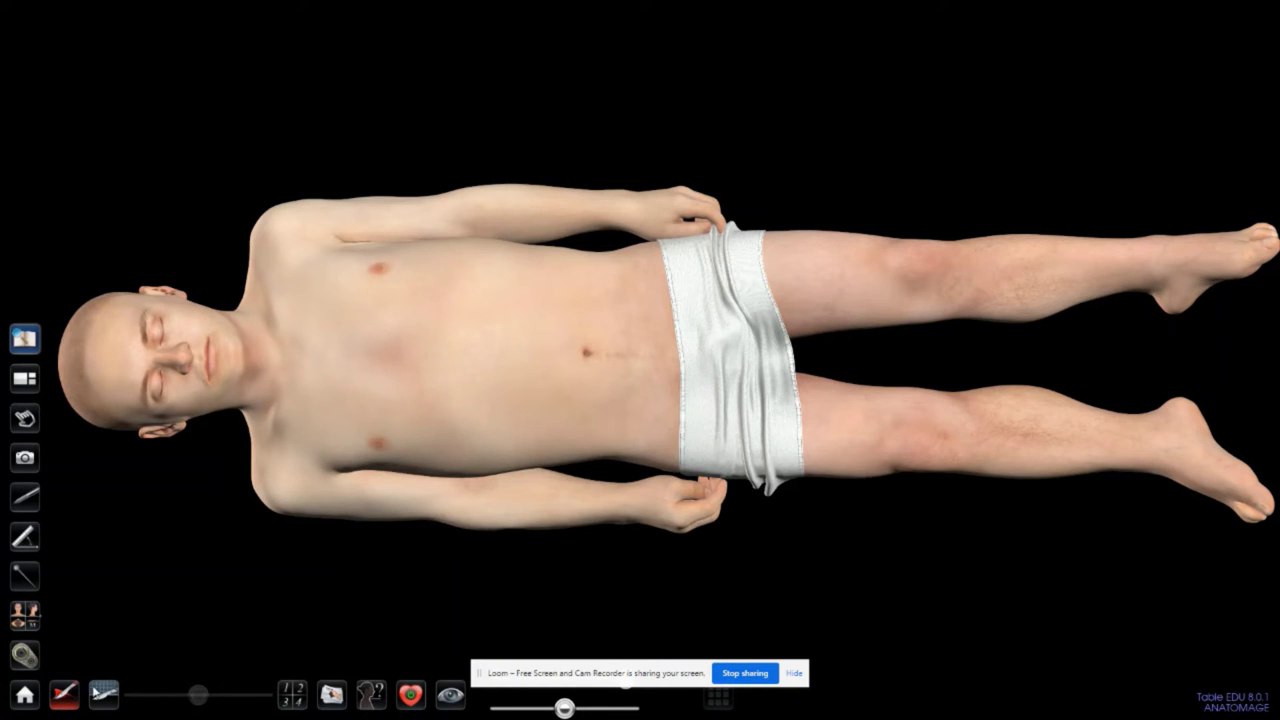
{"action": "left_click", "coordinate": [100, 692]}
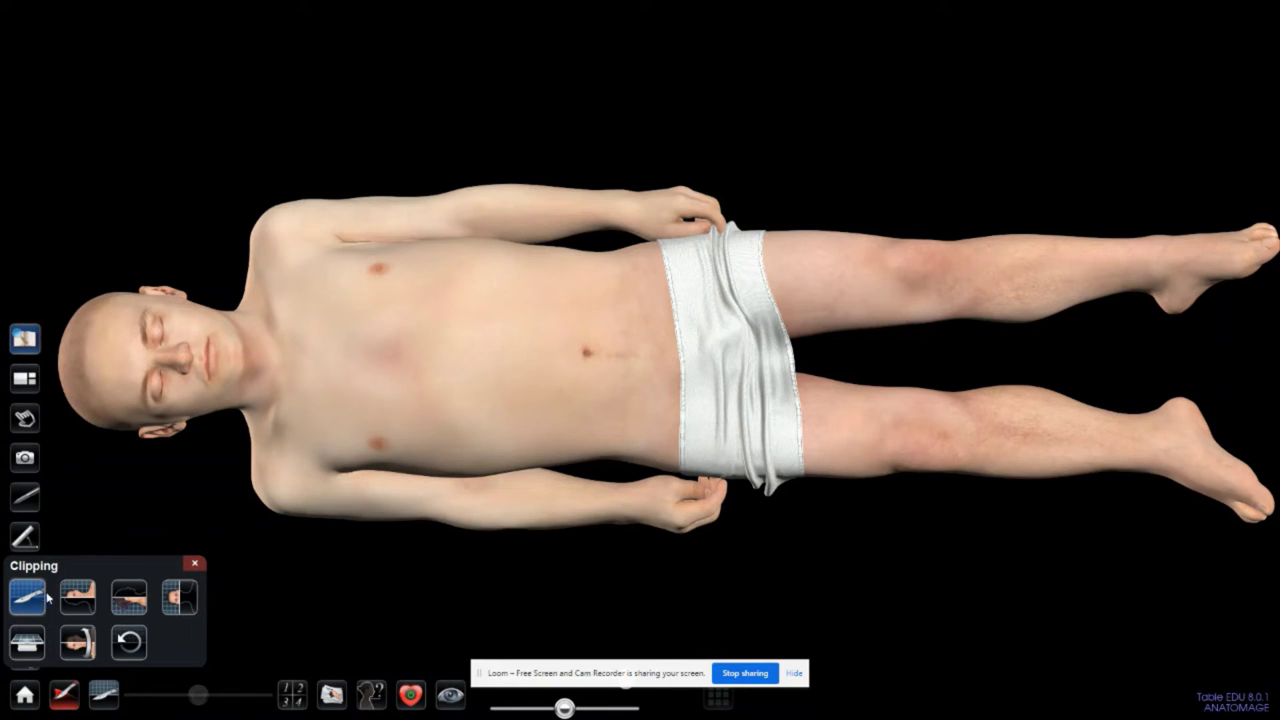
{"action": "left_click", "coordinate": [199, 566]}
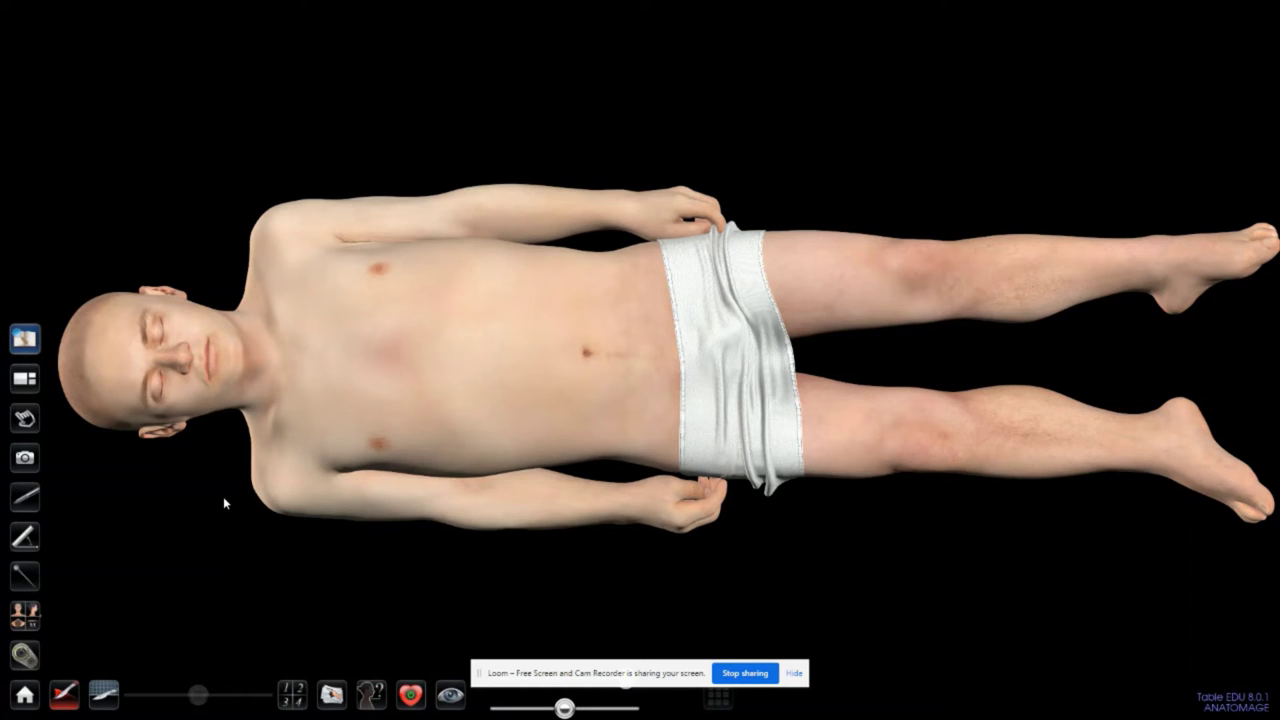
Step: Turn the body onto its side and clip away the head and neck with a straight plane across the shoulders
{"action": "mouse_move", "coordinate": [308, 236]}
{"action": "left_mouse_down"}
{"action": "mouse_move", "coordinate": [306, 511]}
{"action": "mouse_move", "coordinate": [321, 240]}
{"action": "left_mouse_up"}
{"action": "left_click", "coordinate": [103, 694]}
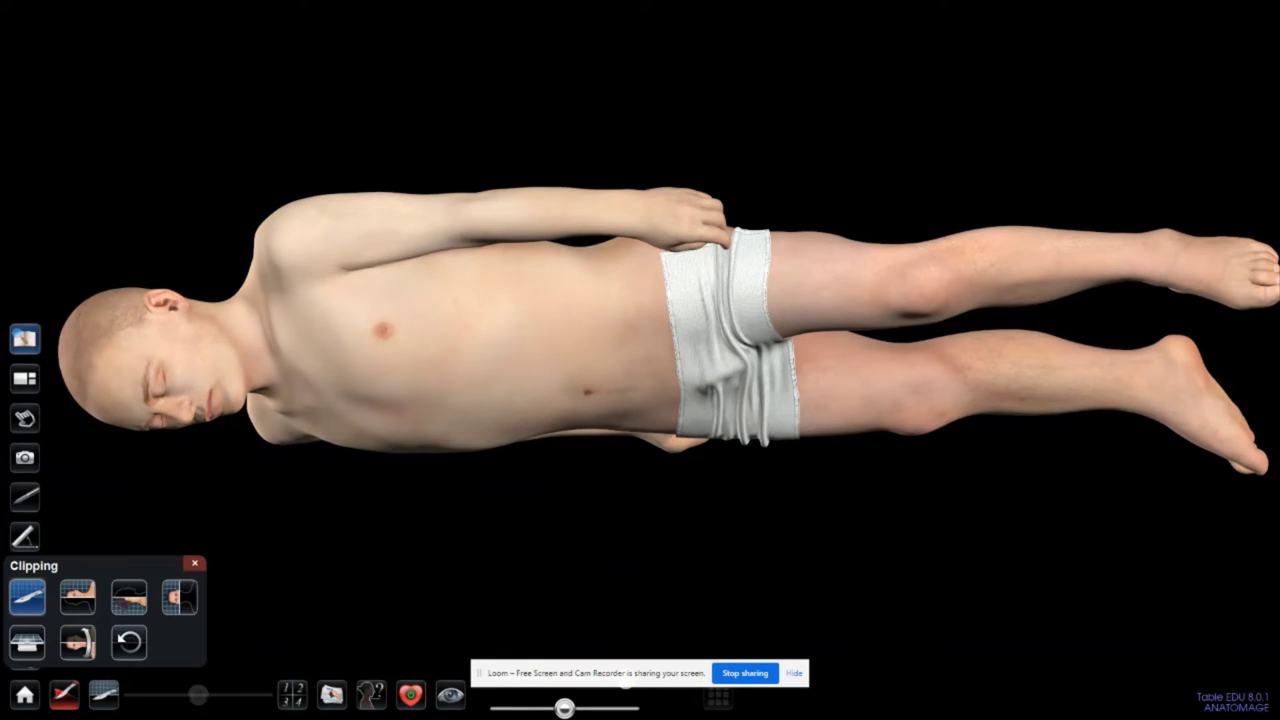
{"action": "left_click", "coordinate": [27, 597]}
{"action": "left_click_drag", "start_coordinate": [265, 262], "coordinate": [277, 289]}
{"action": "left_click_drag", "start_coordinate": [287, 235], "coordinate": [284, 475]}
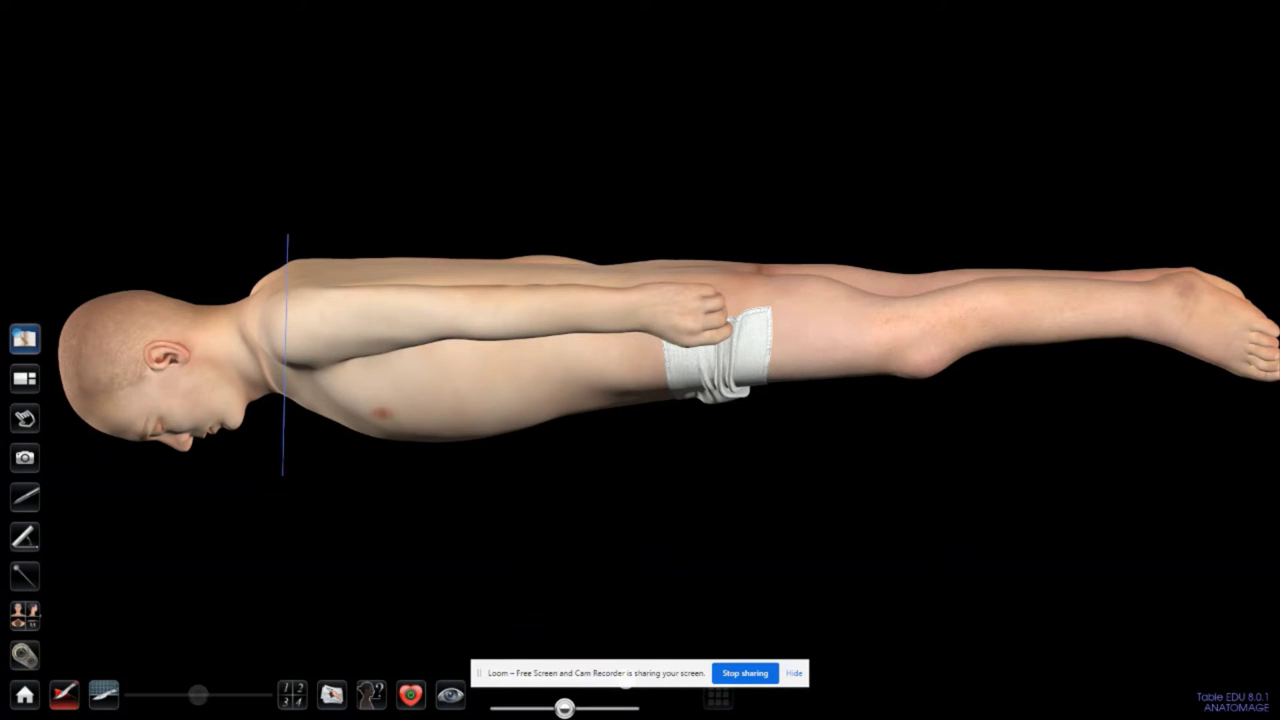
{"action": "left_click", "coordinate": [200, 338]}
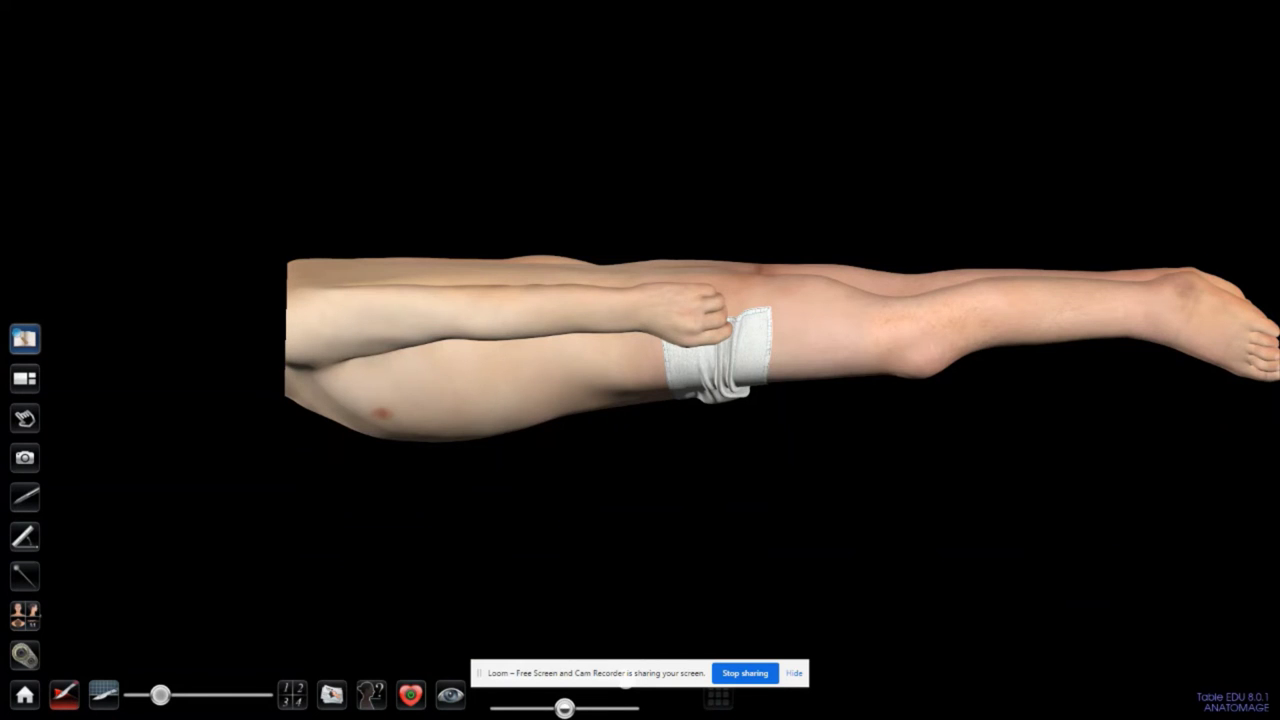
Step: Examine the clipped shoulder surface, then split the display to show axial cross-sections beside the body and browse slices from the pelvis to the thighs
{"action": "left_click_drag", "start_coordinate": [362, 325], "coordinate": [345, 90]}
{"action": "left_click_drag", "start_coordinate": [364, 275], "coordinate": [362, 180]}
{"action": "left_click_drag", "start_coordinate": [298, 250], "coordinate": [415, 405]}
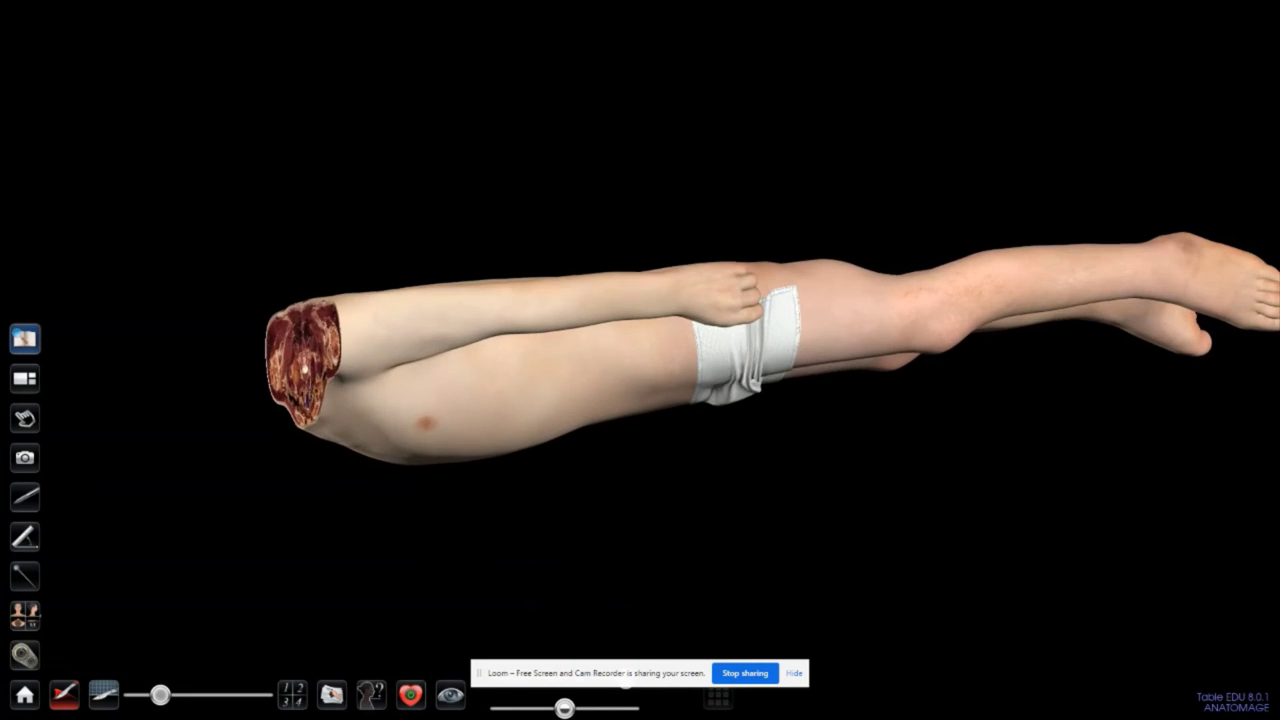
{"action": "left_click_drag", "start_coordinate": [395, 362], "coordinate": [531, 351]}
{"action": "left_click", "coordinate": [25, 378]}
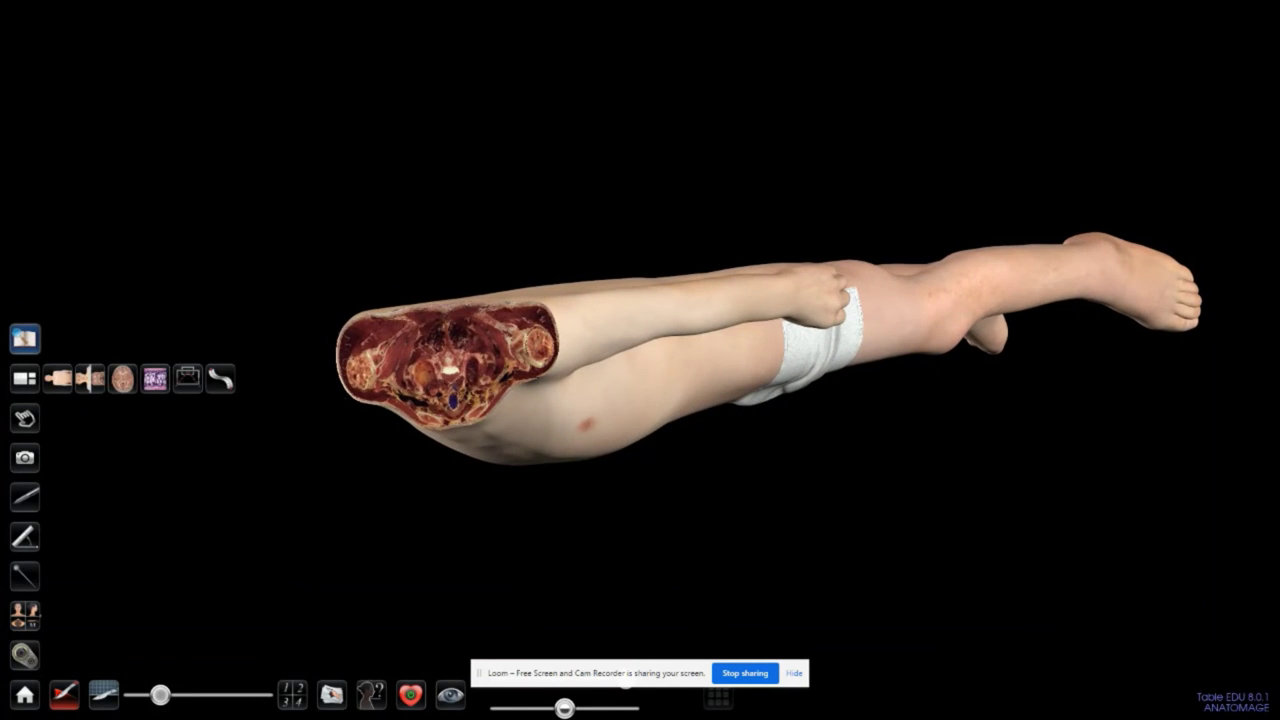
{"action": "left_click", "coordinate": [90, 378]}
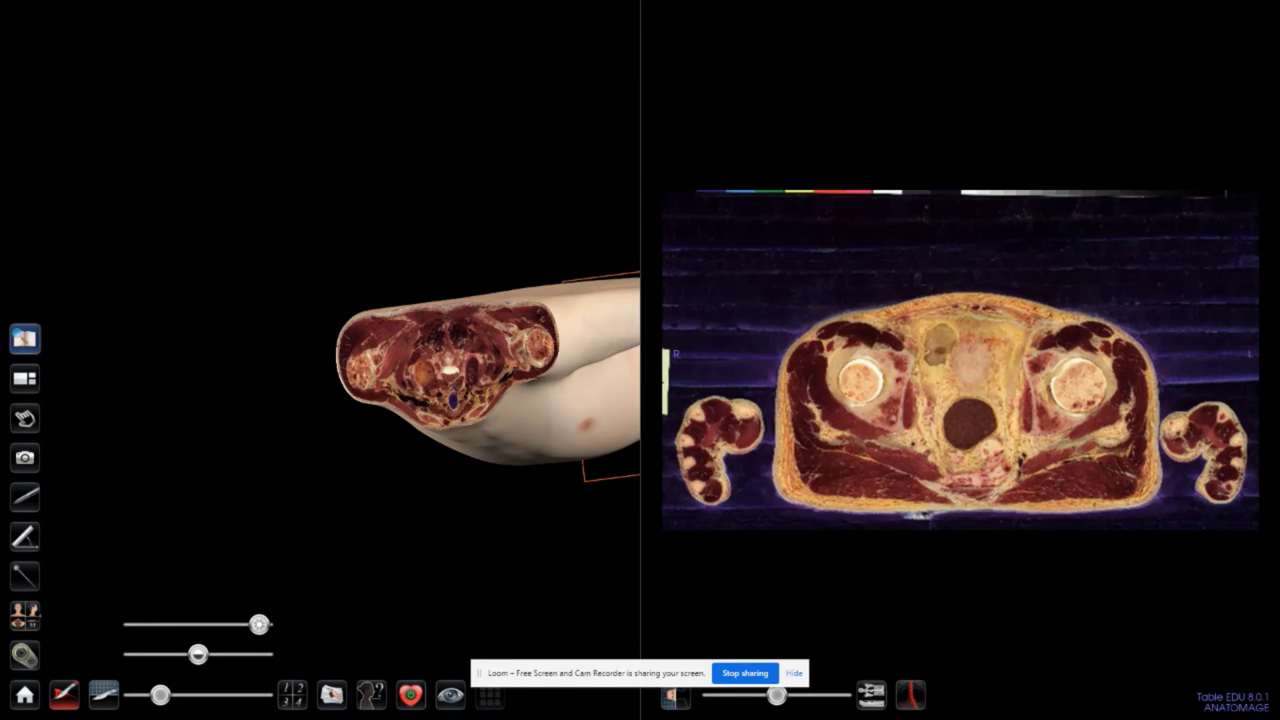
{"action": "left_click_drag", "start_coordinate": [525, 446], "coordinate": [428, 437]}
{"action": "mouse_move", "coordinate": [777, 695]}
{"action": "left_mouse_down"}
{"action": "mouse_move", "coordinate": [800, 695]}
{"action": "mouse_move", "coordinate": [716, 702]}
{"action": "mouse_move", "coordinate": [779, 698]}
{"action": "left_mouse_up"}
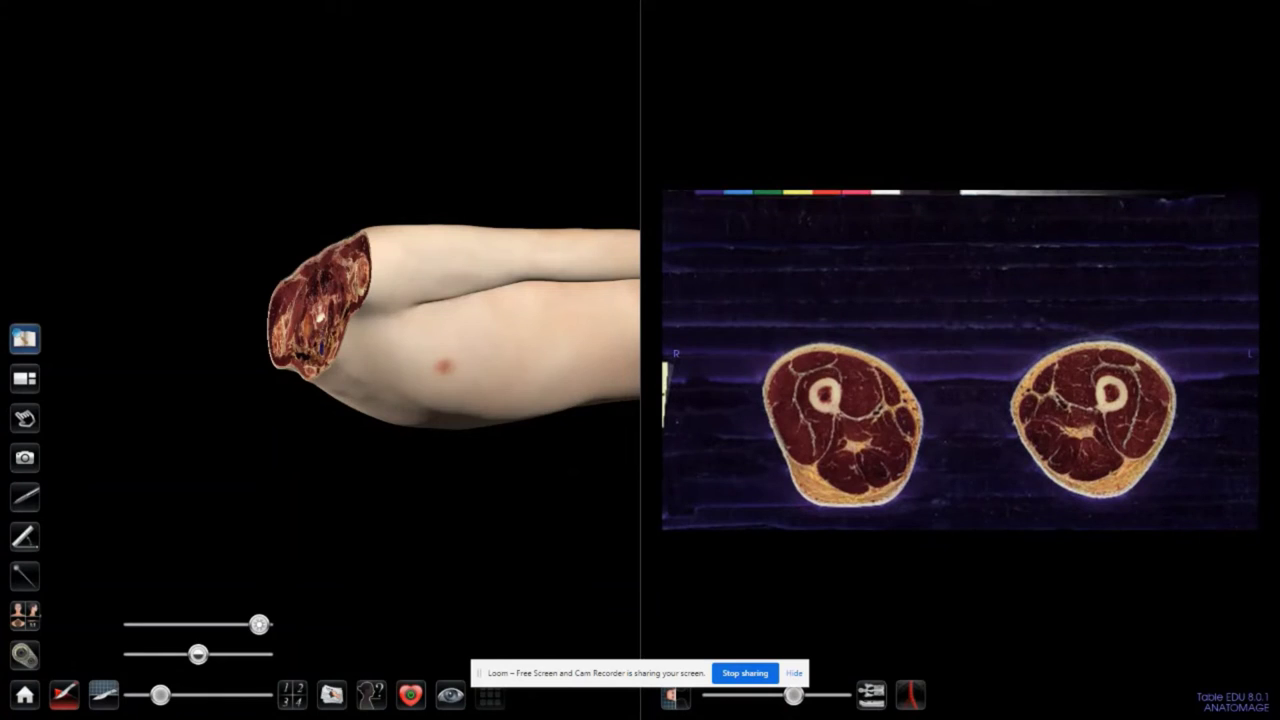
{"action": "left_click", "coordinate": [25, 378]}
{"action": "left_click", "coordinate": [90, 378]}
{"action": "mouse_move", "coordinate": [793, 695]}
{"action": "left_mouse_down"}
{"action": "mouse_move", "coordinate": [746, 695]}
{"action": "mouse_move", "coordinate": [785, 695]}
{"action": "left_mouse_up"}
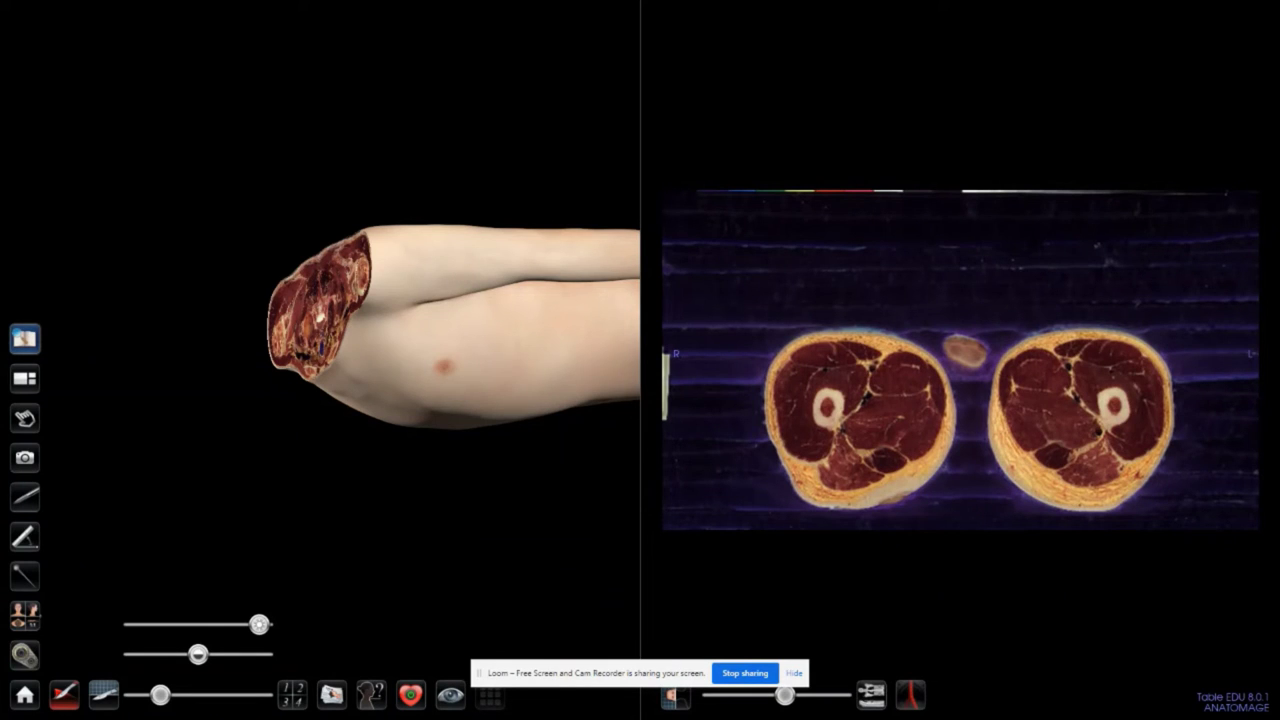
Step: Open the Dissection tools and return the display to the single full-body layout
{"action": "left_click", "coordinate": [64, 694]}
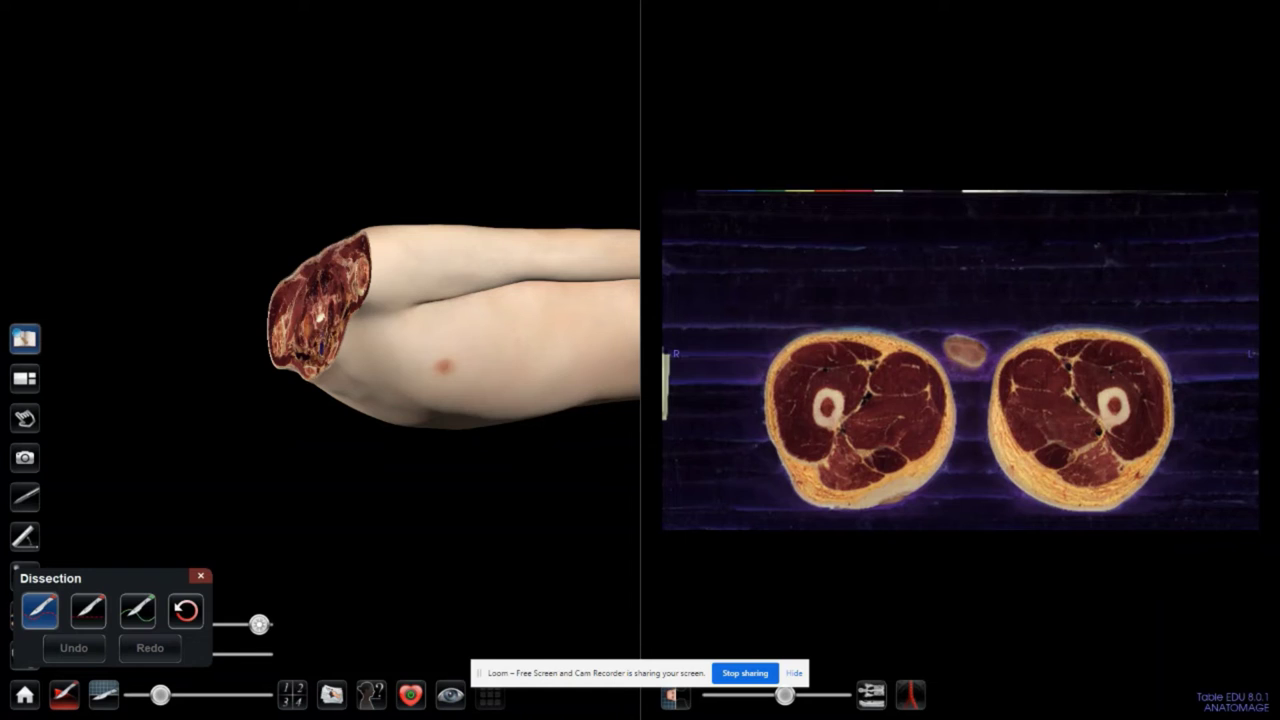
{"action": "left_click", "coordinate": [88, 611]}
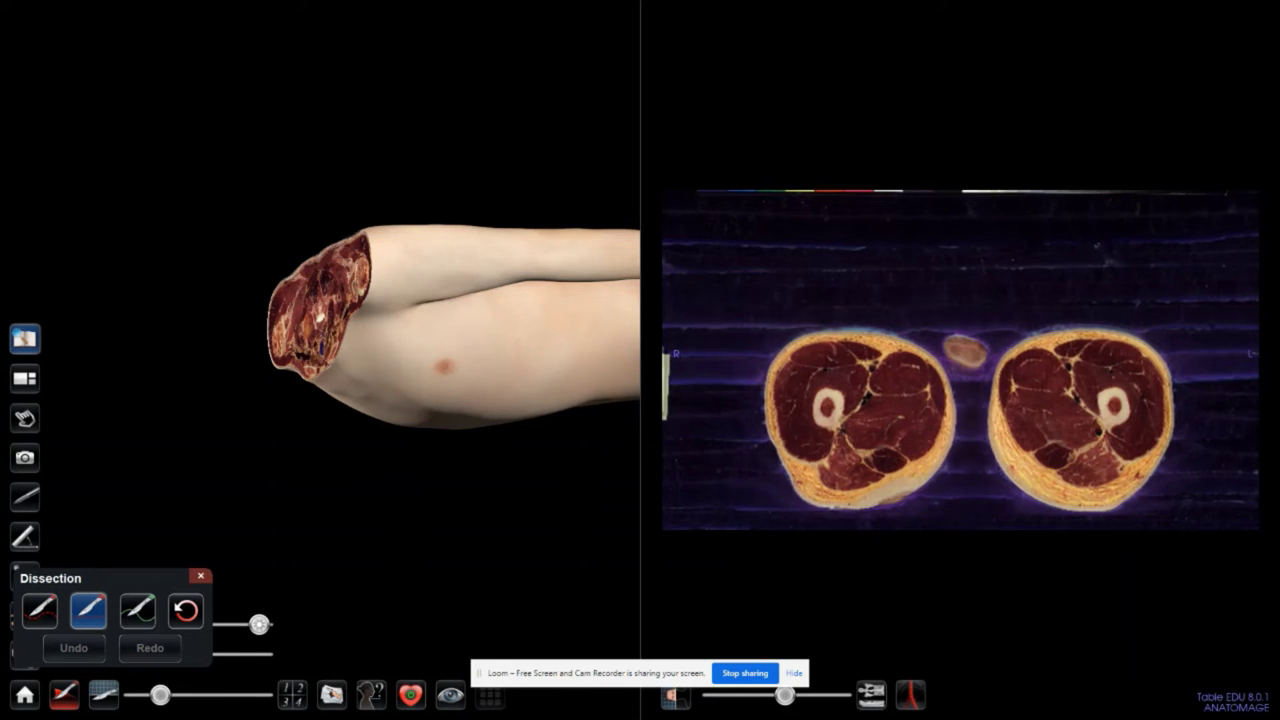
{"action": "left_click", "coordinate": [25, 378]}
{"action": "left_click", "coordinate": [60, 370]}
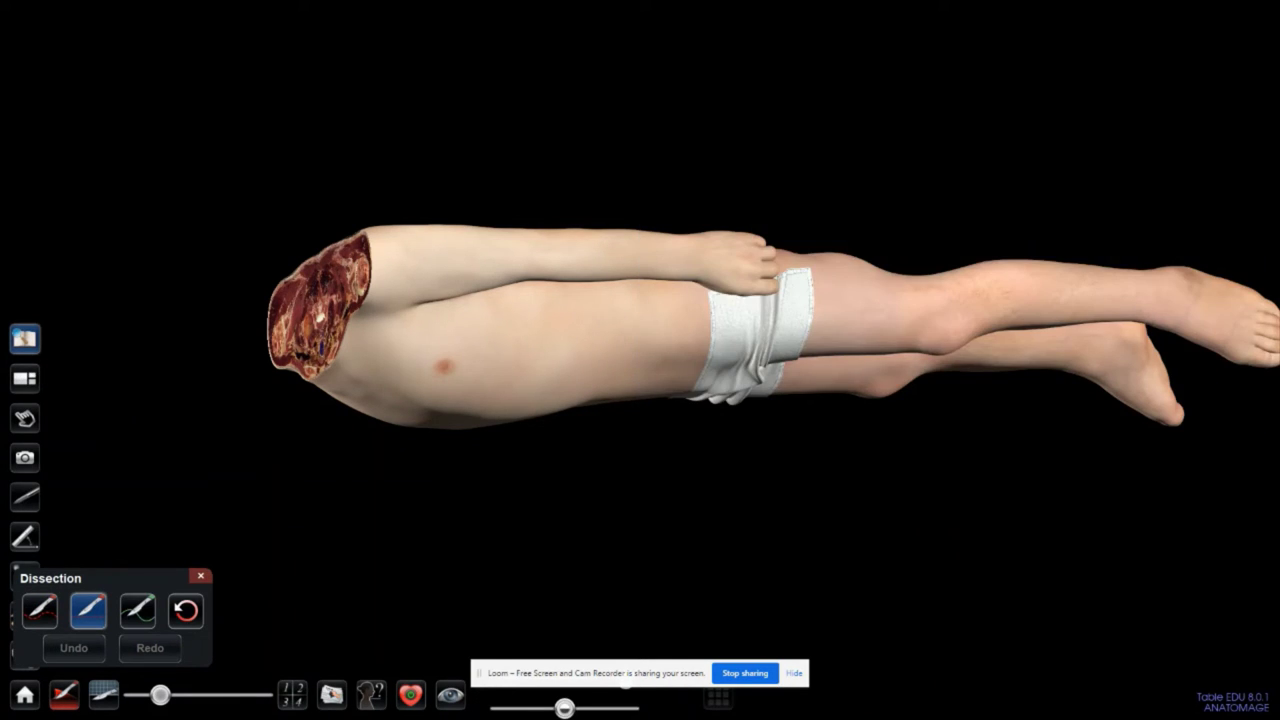
Step: Remove the skin below a straight incision drawn across the lower abdomen and hands, exposing the muscles of the legs
{"action": "left_click", "coordinate": [88, 611]}
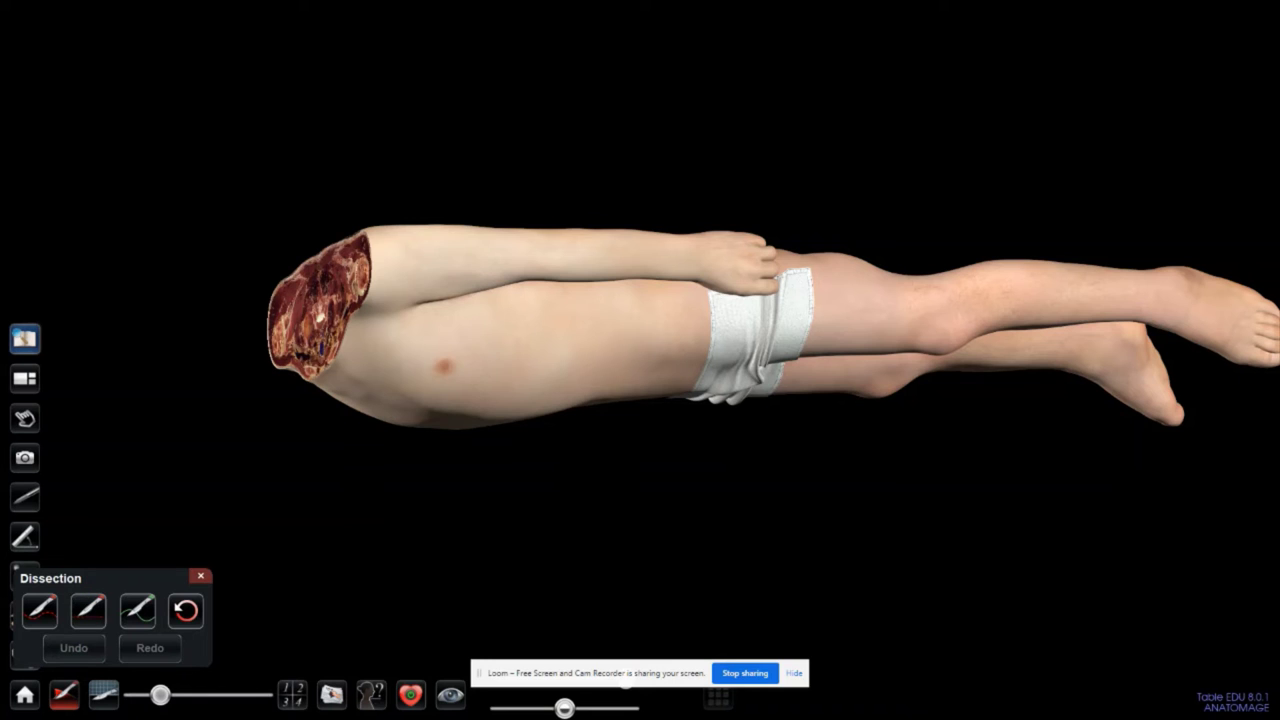
{"action": "left_click_drag", "start_coordinate": [544, 226], "coordinate": [537, 125]}
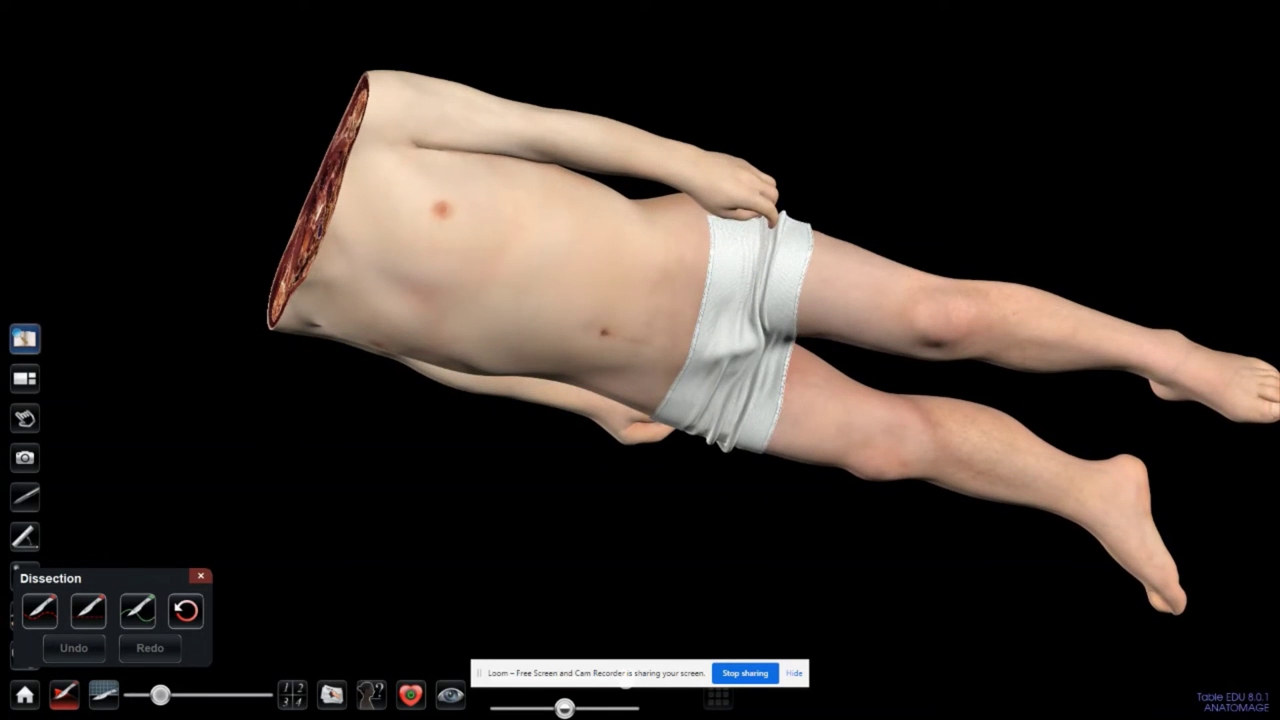
{"action": "left_click", "coordinate": [88, 610]}
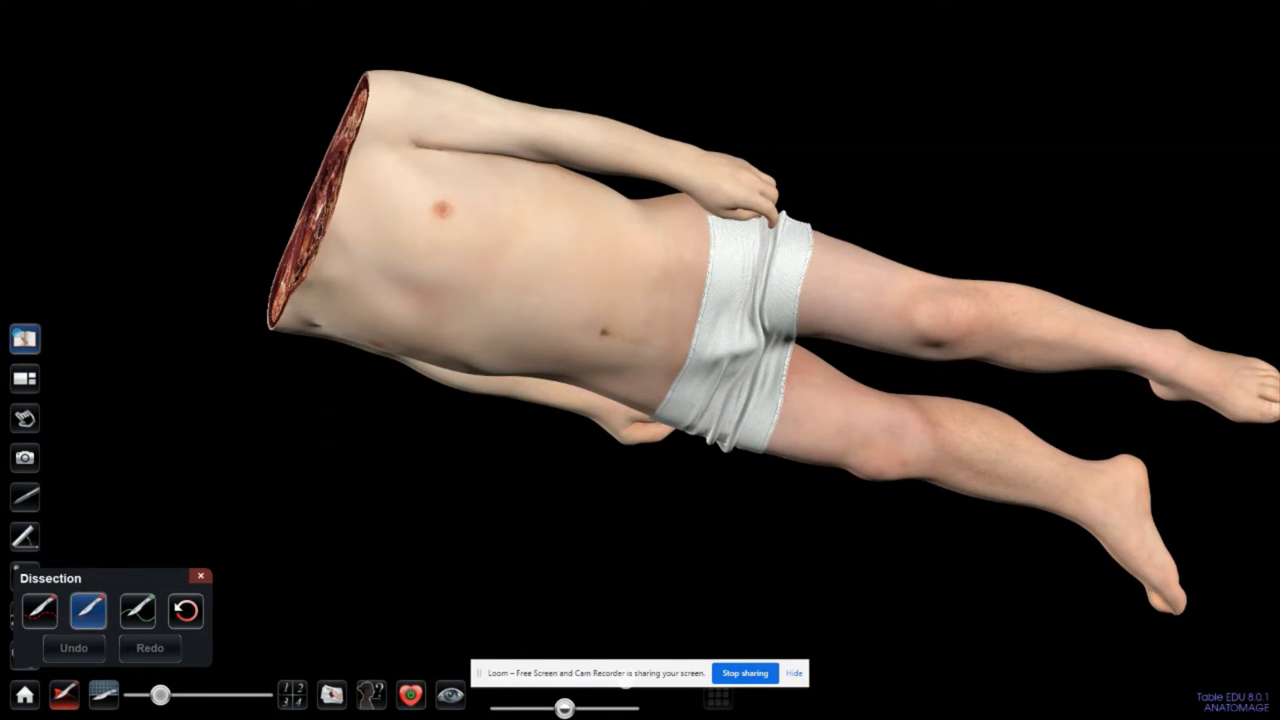
{"action": "left_click_drag", "start_coordinate": [752, 25], "coordinate": [600, 517]}
{"action": "left_click", "coordinate": [846, 287]}
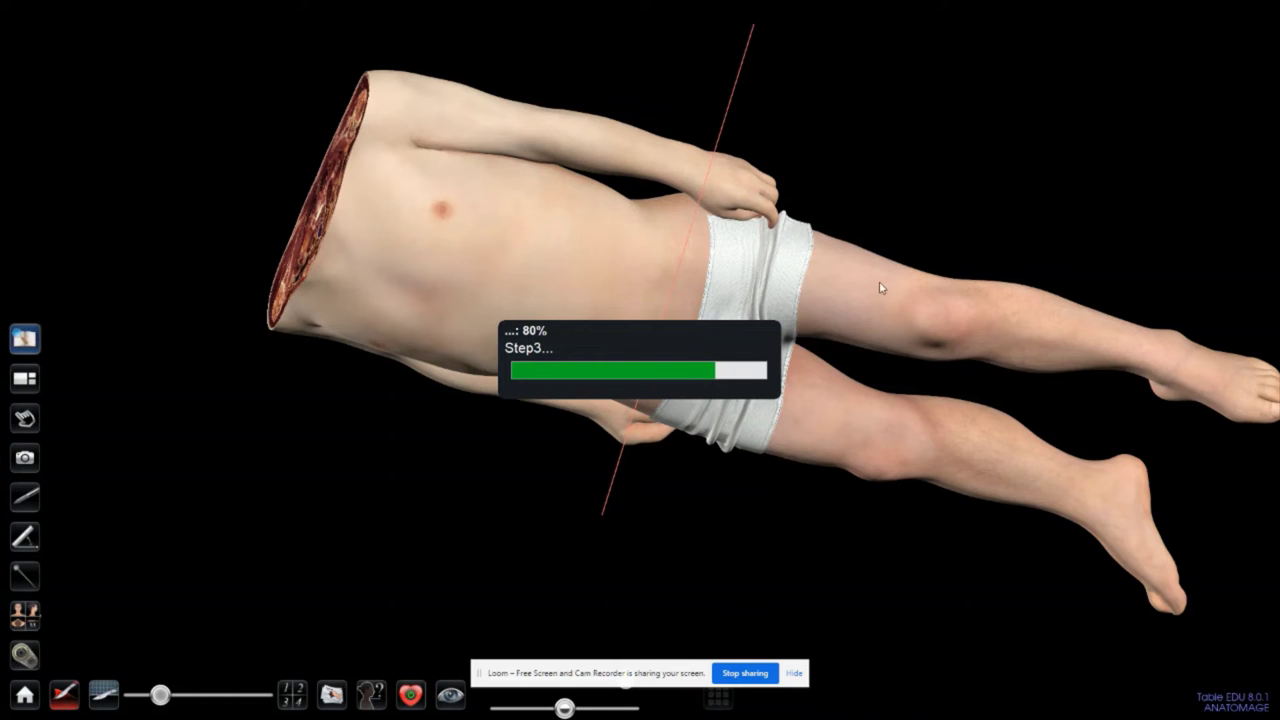
{"action": "left_click", "coordinate": [846, 299]}
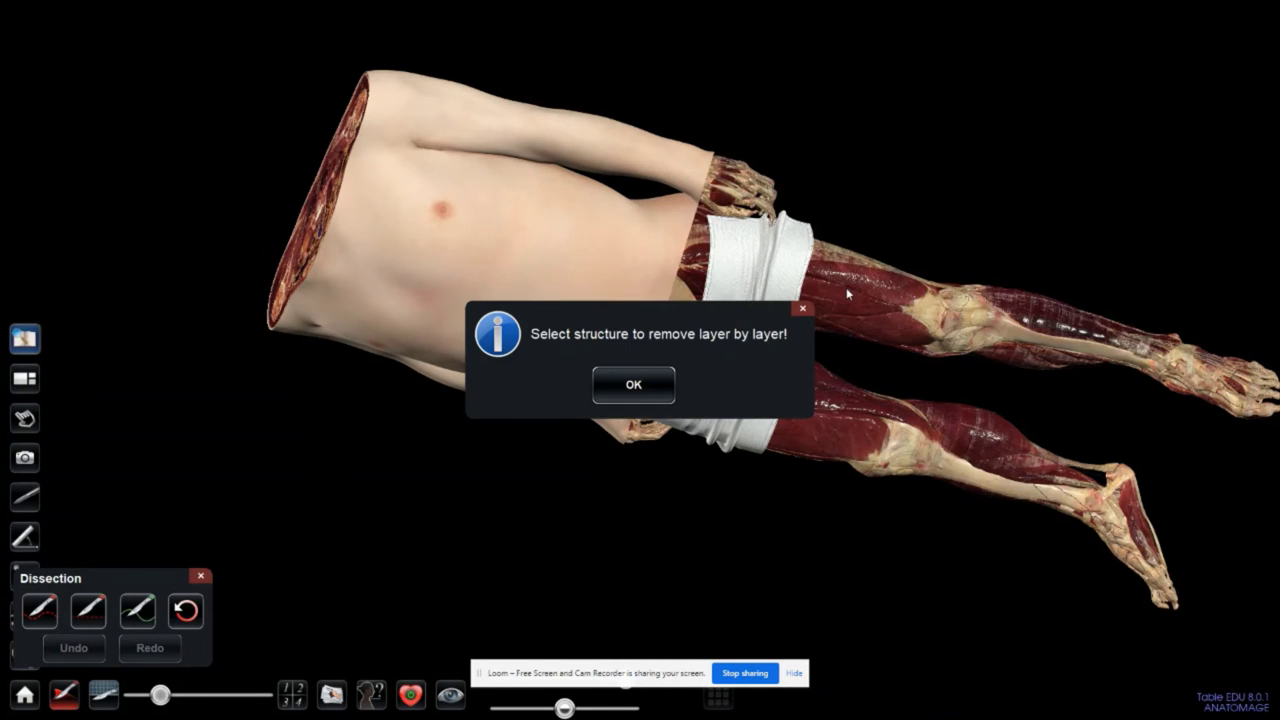
{"action": "left_click", "coordinate": [636, 384]}
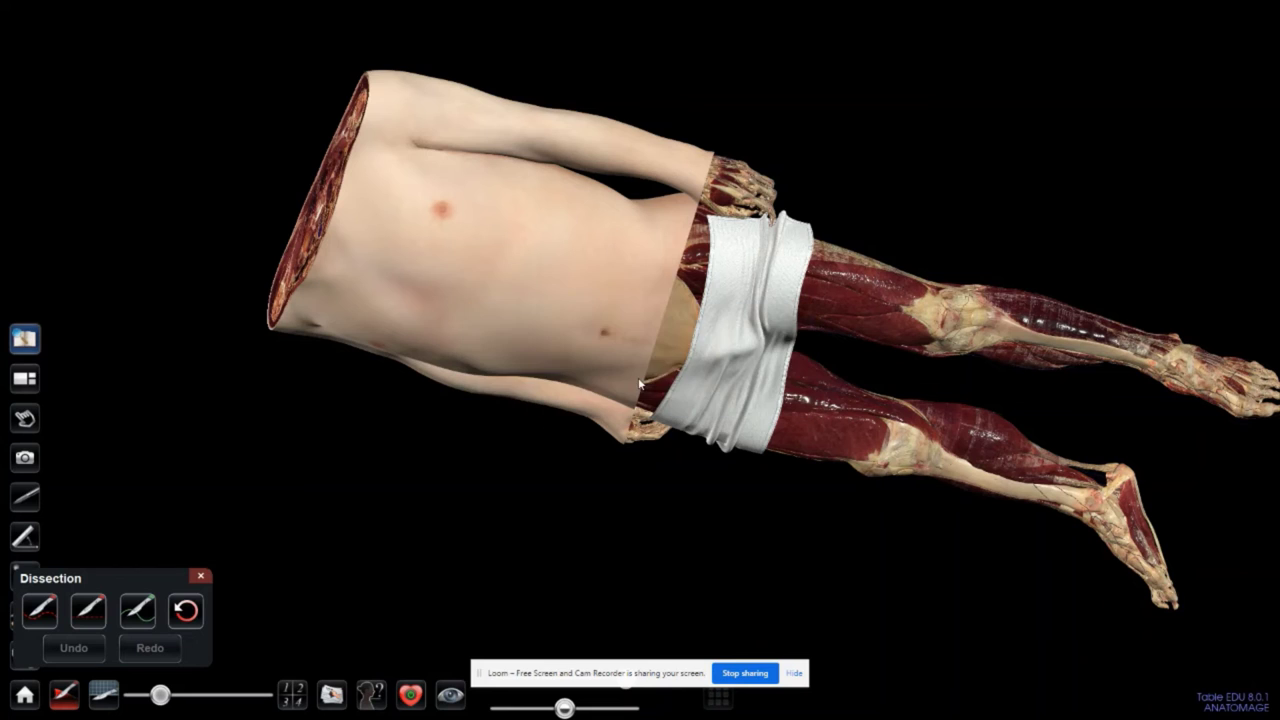
Step: Remove the left tensor fasciae latae and, at the front of the right thigh, the vastus medialis and vastus intermedius muscles
{"action": "left_click", "coordinate": [698, 282]}
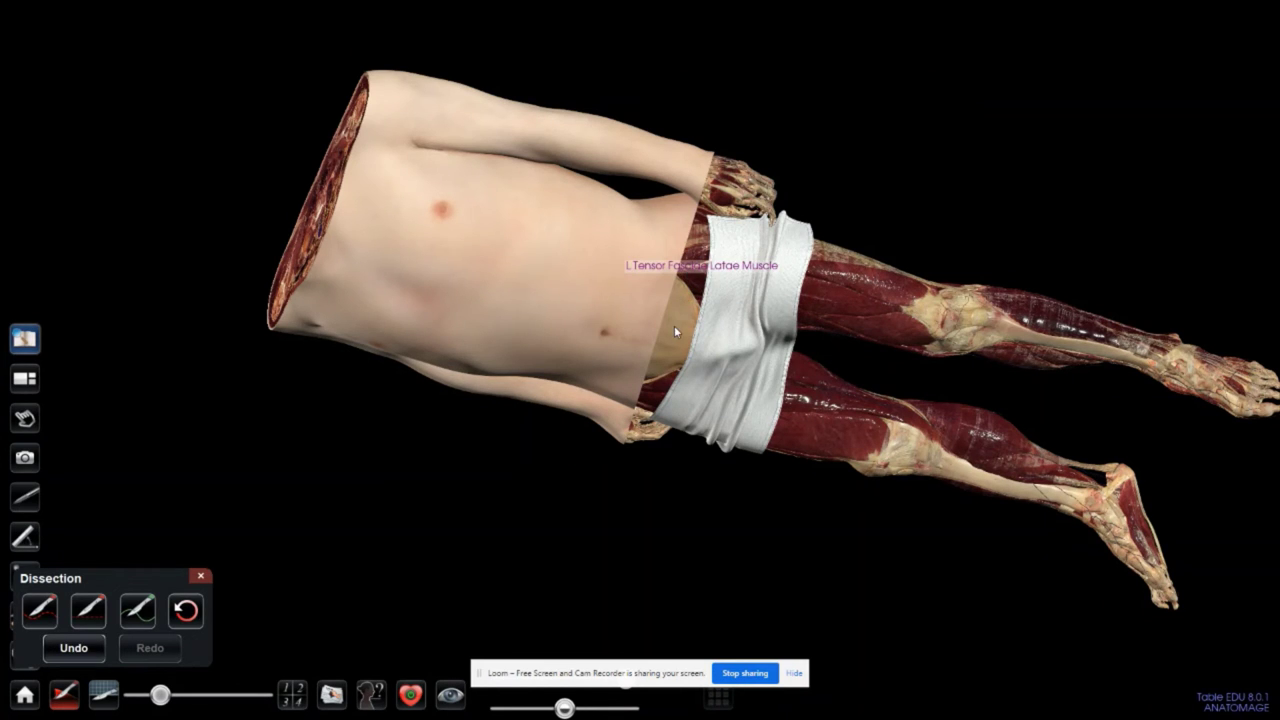
{"action": "left_click", "coordinate": [674, 332]}
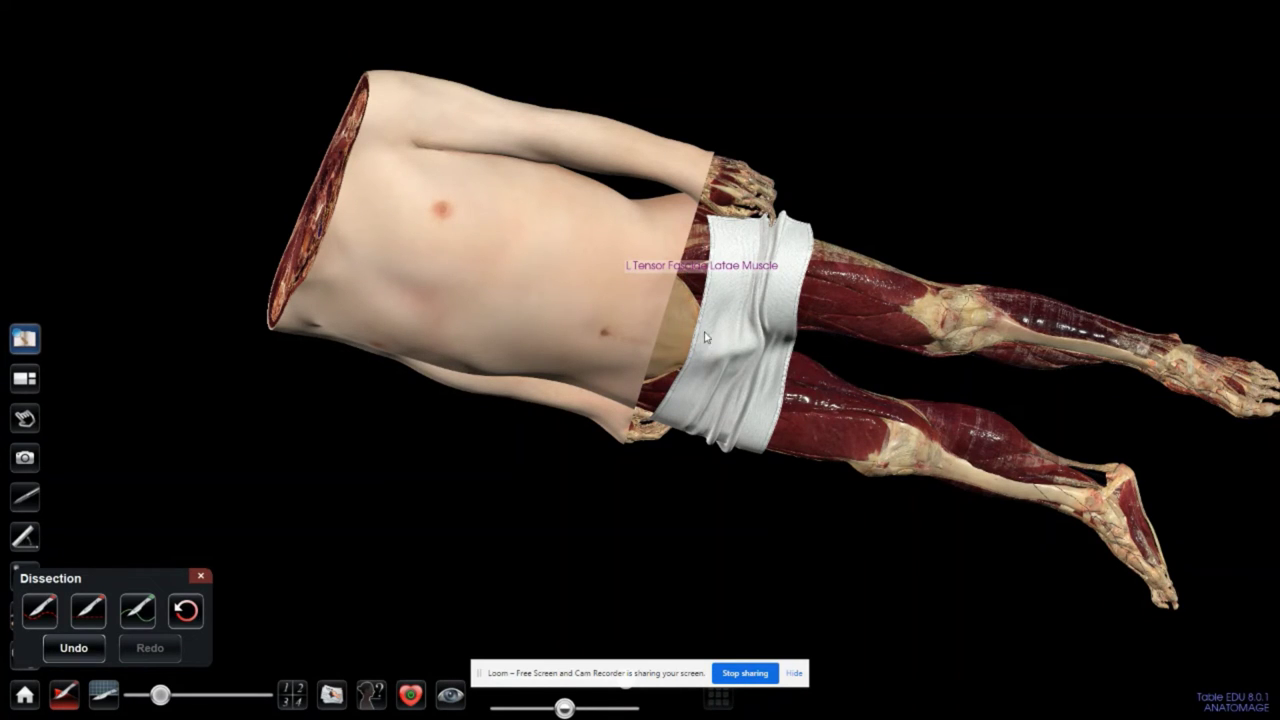
{"action": "left_click", "coordinate": [830, 416]}
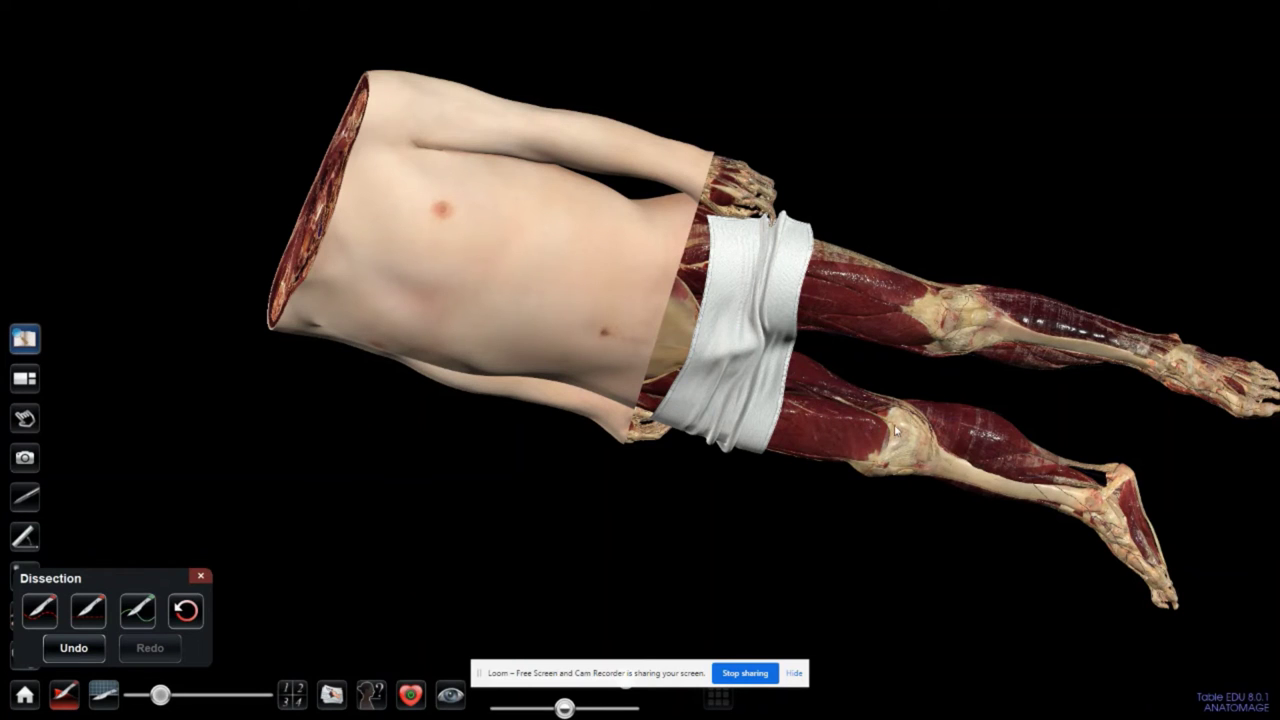
{"action": "left_click", "coordinate": [859, 430]}
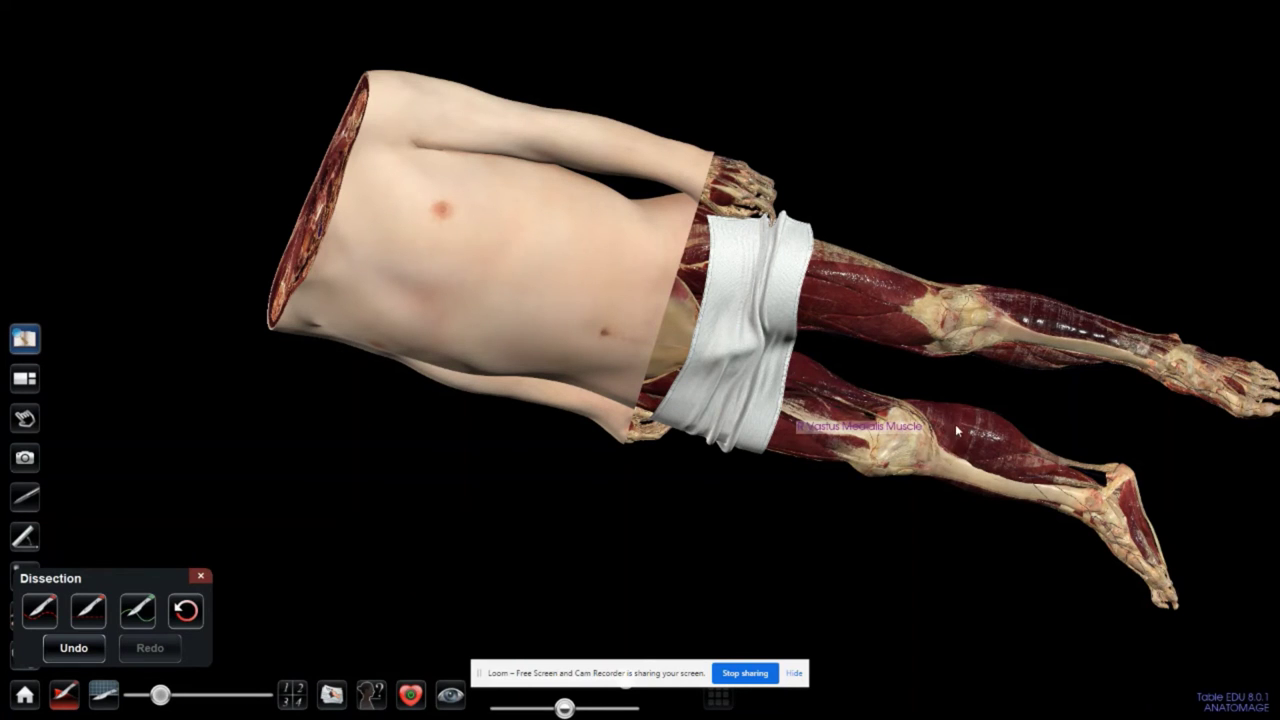
{"action": "left_click", "coordinate": [820, 433]}
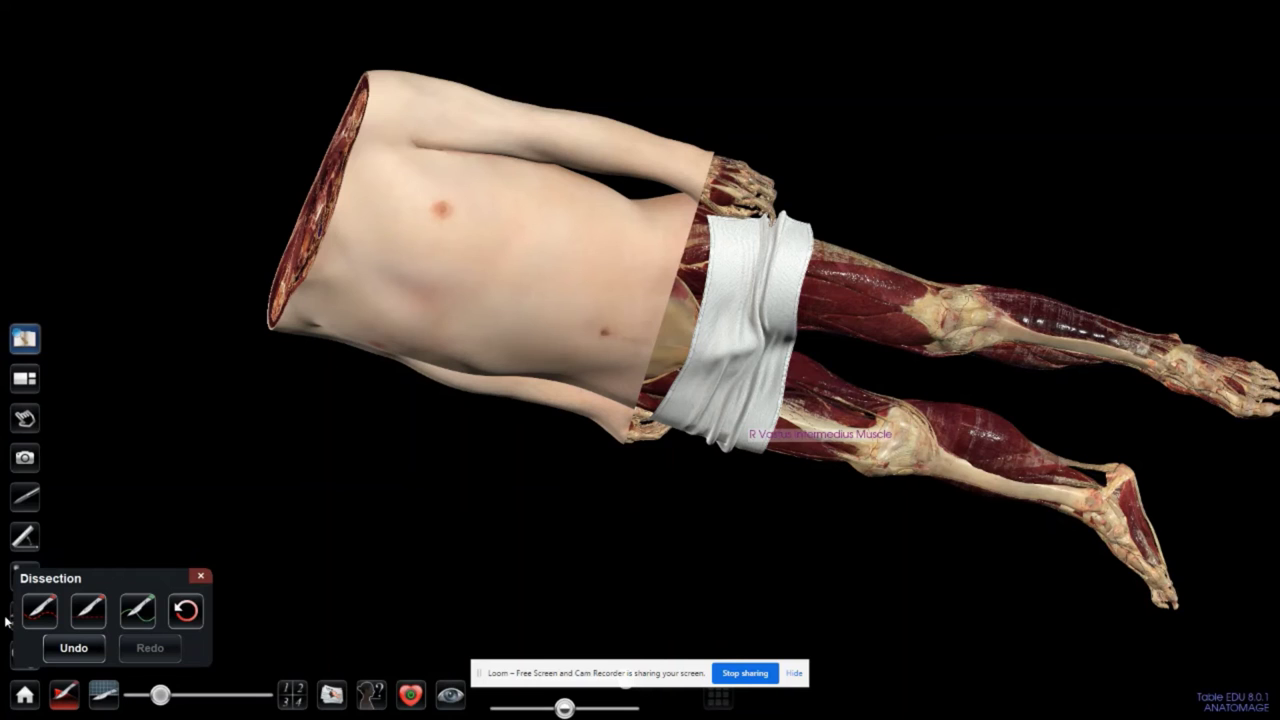
Step: Cut a small freehand window through the skin on the left side of the abdomen
{"action": "left_click", "coordinate": [35, 614]}
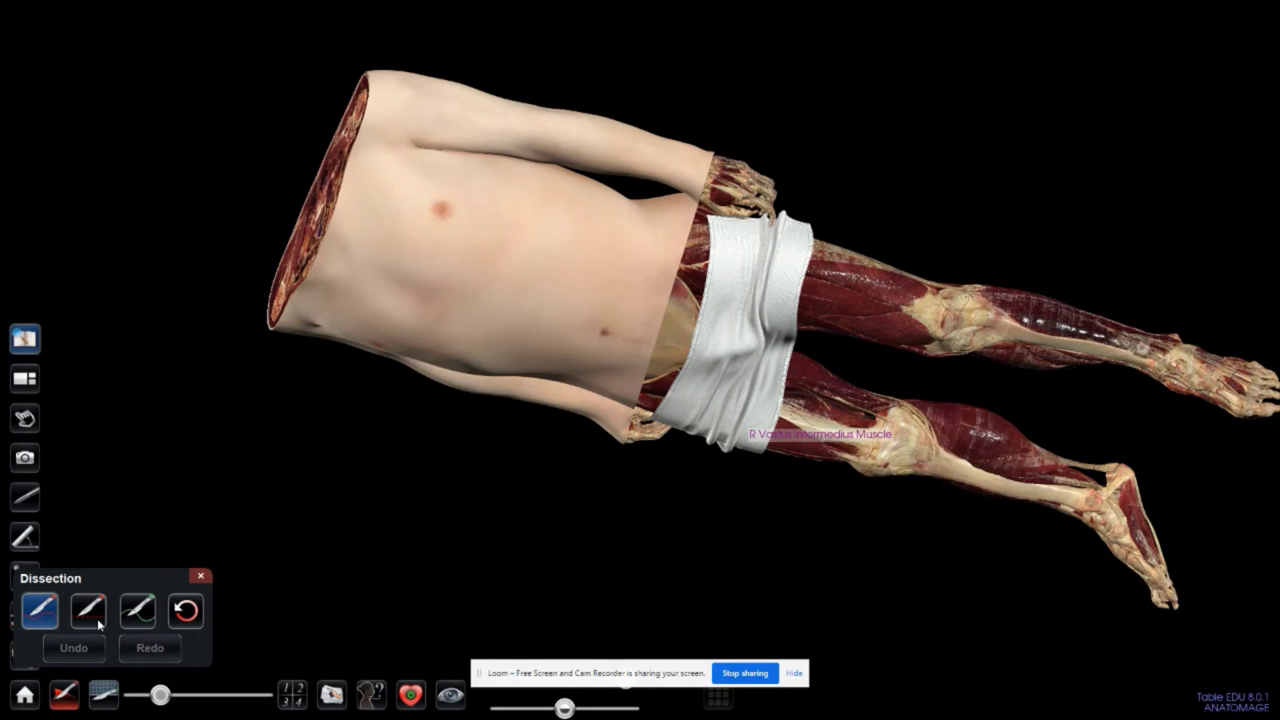
{"action": "mouse_move", "coordinate": [566, 283]}
{"action": "left_mouse_down"}
{"action": "mouse_move", "coordinate": [634, 223]}
{"action": "mouse_move", "coordinate": [606, 206]}
{"action": "mouse_move", "coordinate": [570, 215]}
{"action": "left_mouse_up"}
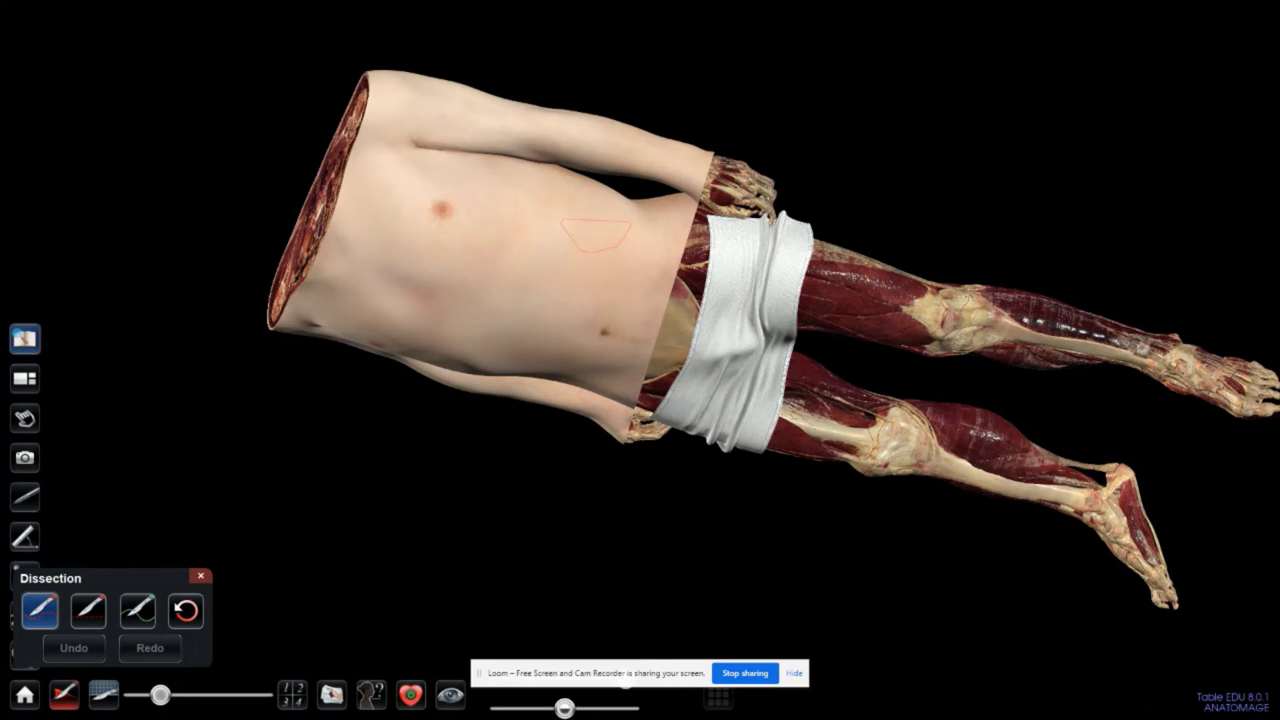
{"action": "left_click", "coordinate": [592, 229]}
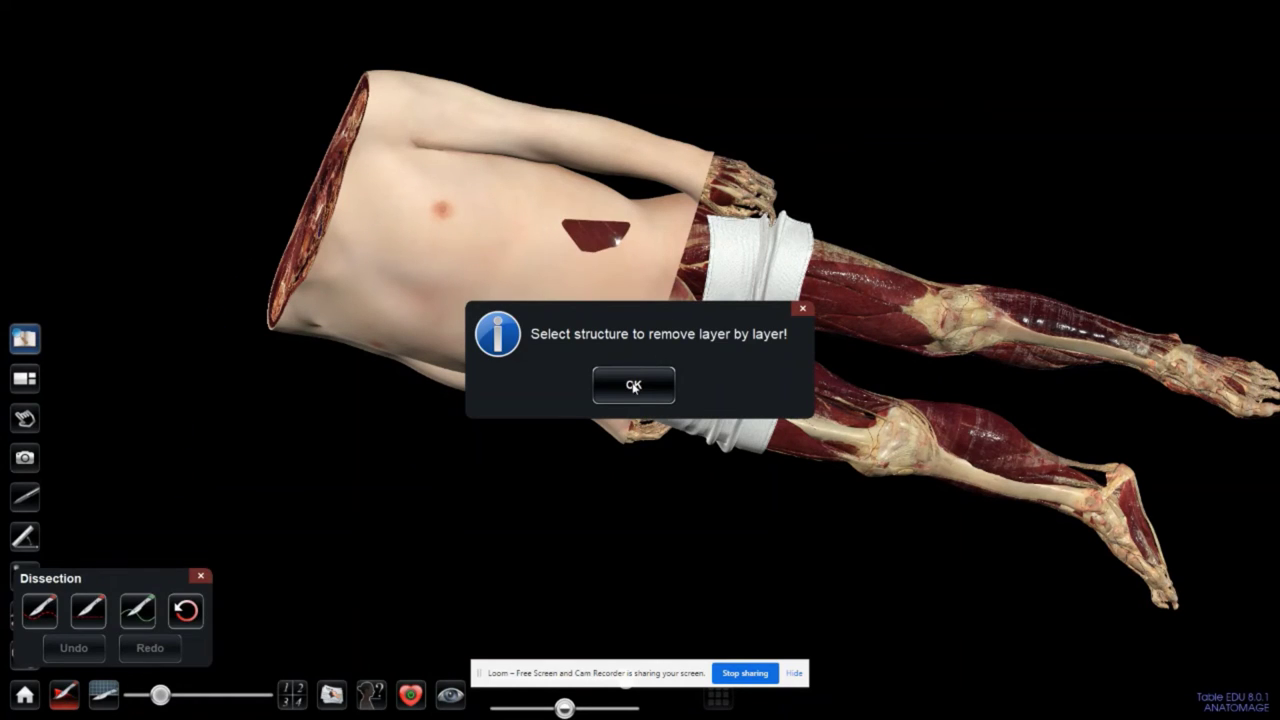
{"action": "left_click", "coordinate": [633, 386]}
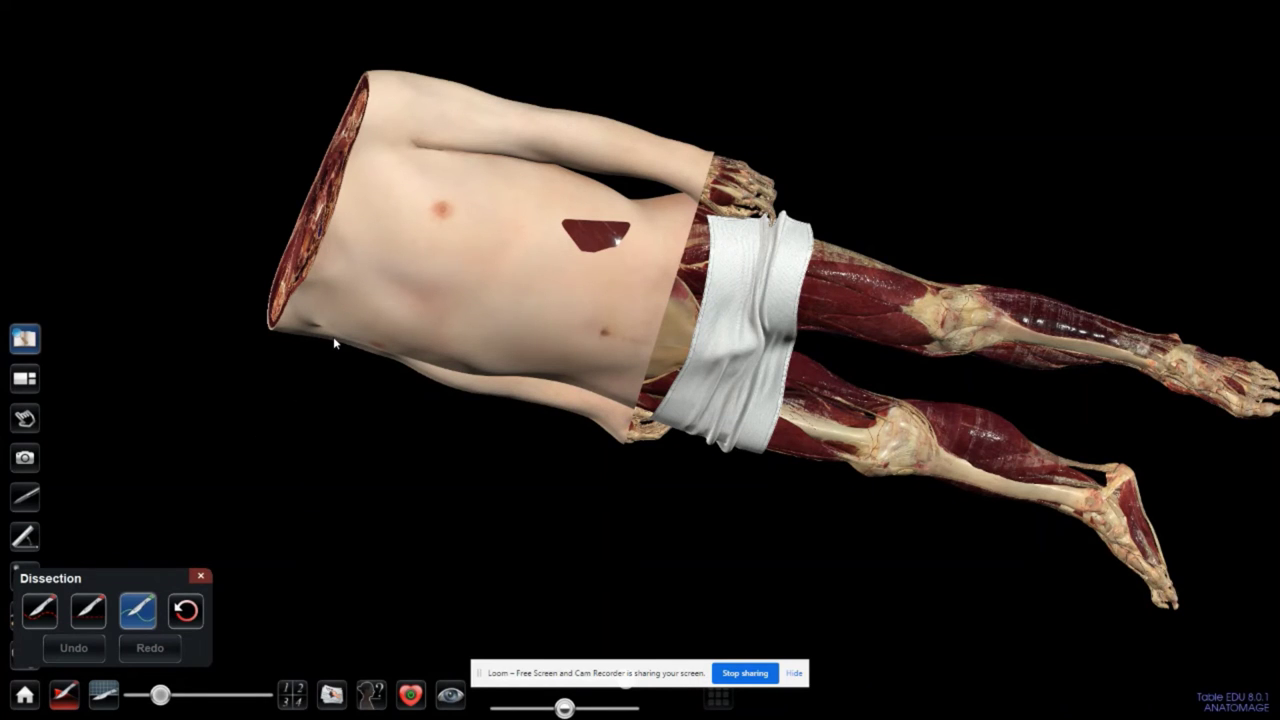
Step: Cut a large rounded freehand hole deep into the left chest, and fade away the skin and cloth over the whole body
{"action": "mouse_move", "coordinate": [333, 336]}
{"action": "left_mouse_down"}
{"action": "mouse_move", "coordinate": [363, 251]}
{"action": "mouse_move", "coordinate": [443, 286]}
{"action": "mouse_move", "coordinate": [493, 216]}
{"action": "mouse_move", "coordinate": [484, 192]}
{"action": "left_mouse_up"}
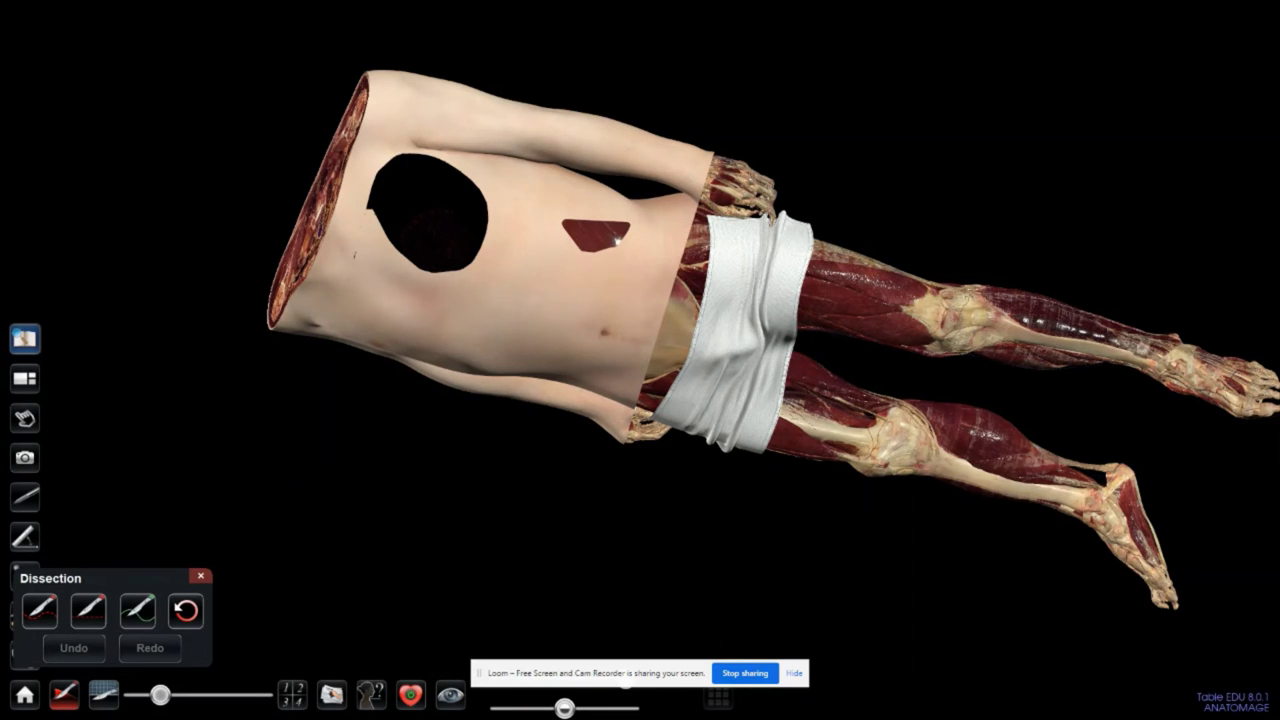
{"action": "left_click_drag", "start_coordinate": [608, 677], "coordinate": [750, 613]}
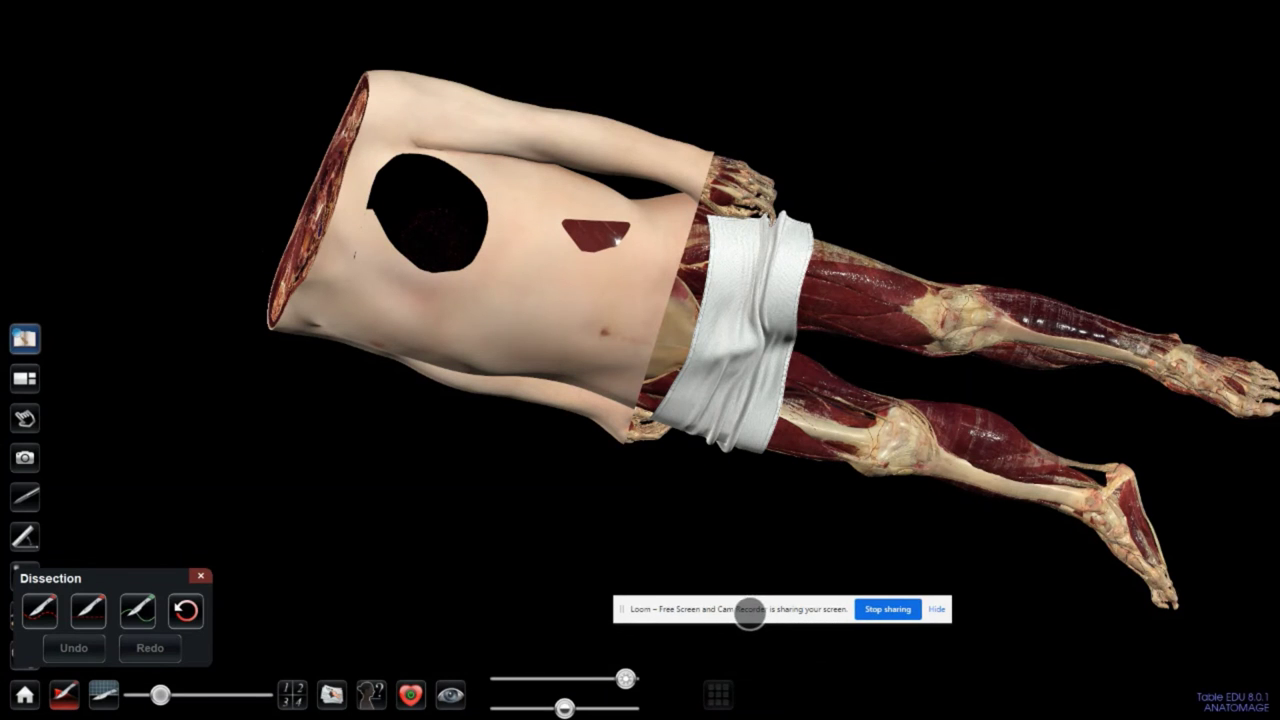
{"action": "mouse_move", "coordinate": [621, 678]}
{"action": "left_mouse_down"}
{"action": "mouse_move", "coordinate": [578, 679]}
{"action": "mouse_move", "coordinate": [603, 704]}
{"action": "mouse_move", "coordinate": [627, 704]}
{"action": "mouse_move", "coordinate": [600, 707]}
{"action": "mouse_move", "coordinate": [510, 707]}
{"action": "mouse_move", "coordinate": [522, 679]}
{"action": "mouse_move", "coordinate": [498, 680]}
{"action": "mouse_move", "coordinate": [601, 679]}
{"action": "left_mouse_up"}
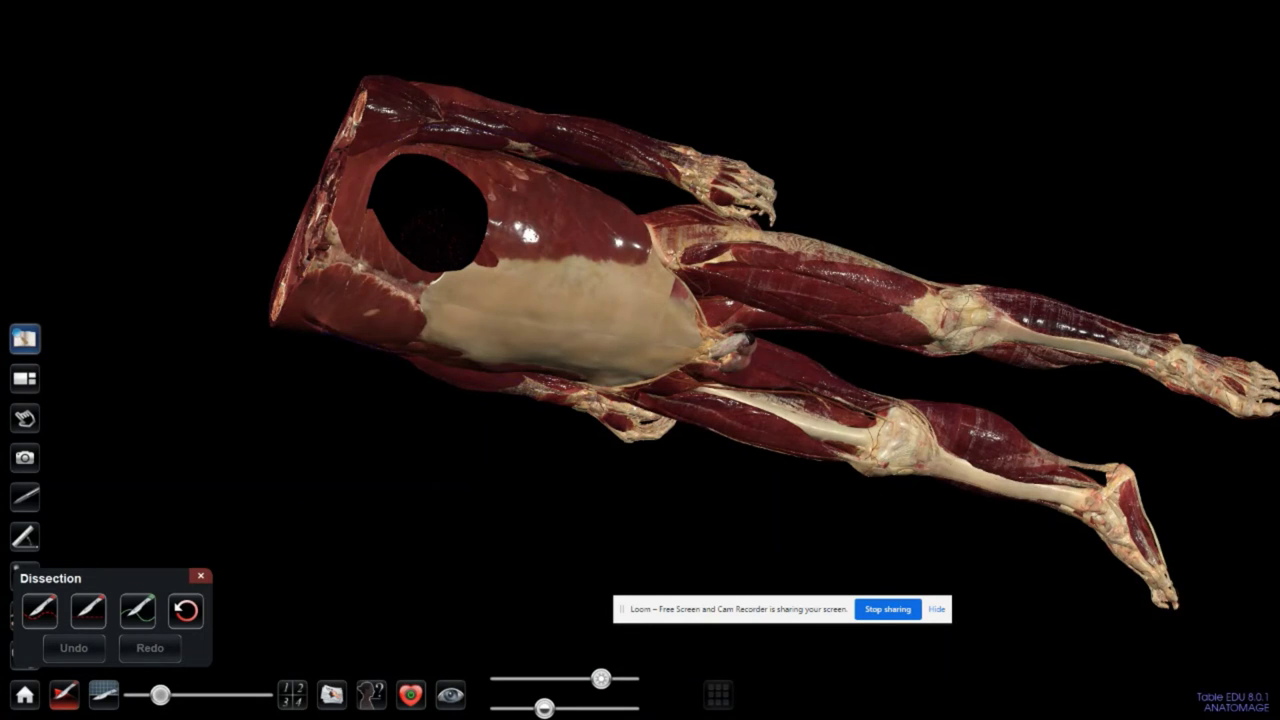
Step: Hide the Skeletal, Muscular, Digestive, Respiratory, Urinary/Reproductive, Endocrine/Exocrine, Nervous and Integumentary/Lymphatic systems, keeping only Cardiovascular displayed
{"action": "left_click", "coordinate": [451, 695]}
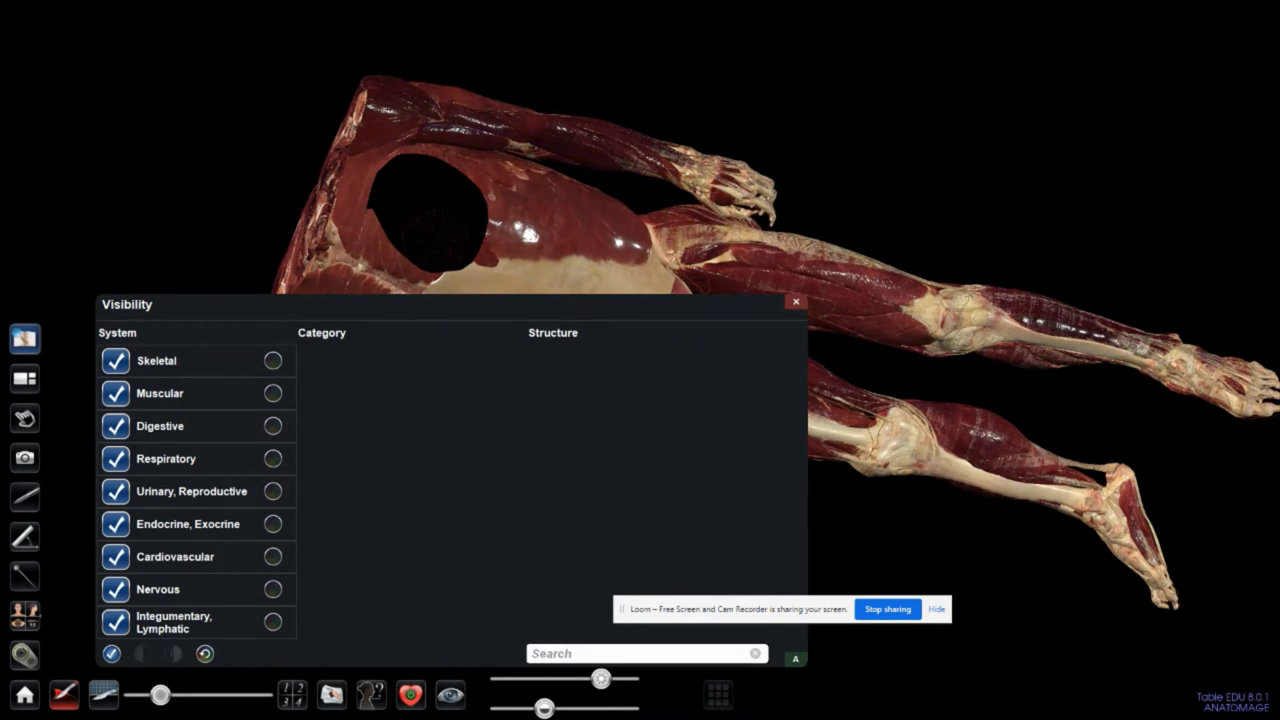
{"action": "left_click", "coordinate": [116, 361]}
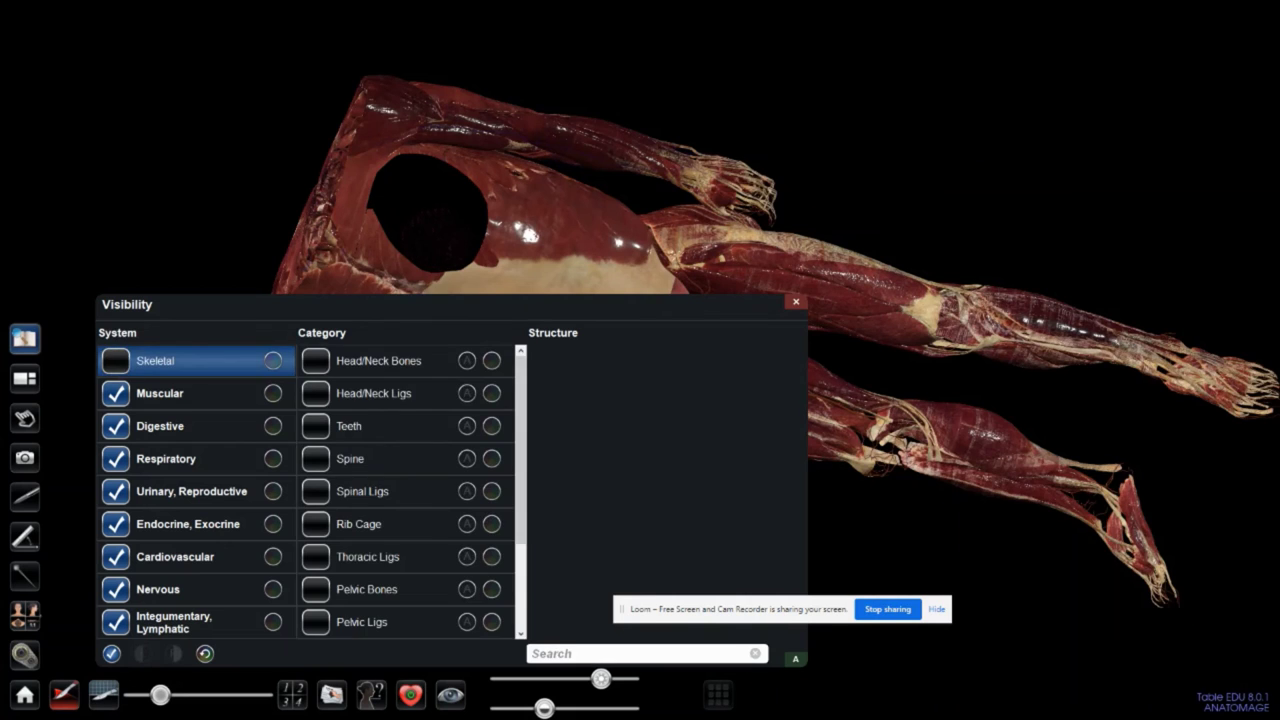
{"action": "left_click", "coordinate": [116, 426]}
{"action": "left_click", "coordinate": [116, 394]}
{"action": "left_click", "coordinate": [116, 492]}
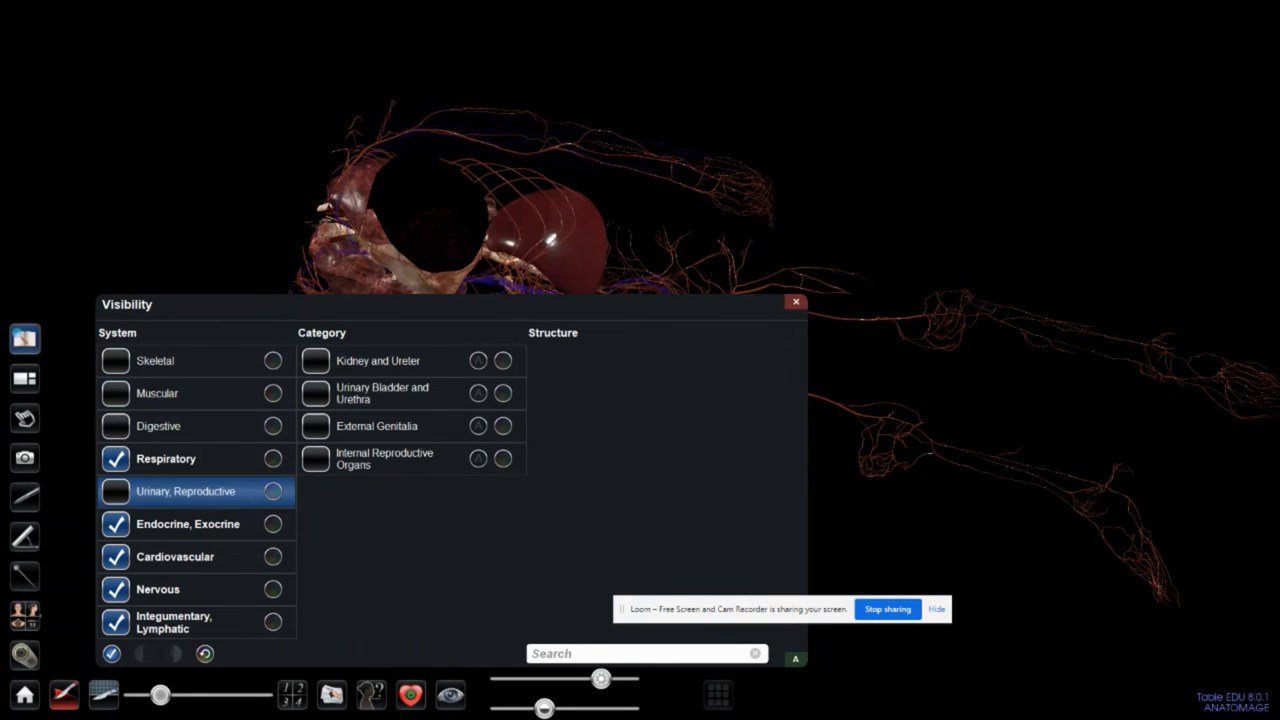
{"action": "left_click", "coordinate": [116, 524]}
{"action": "left_click", "coordinate": [116, 590]}
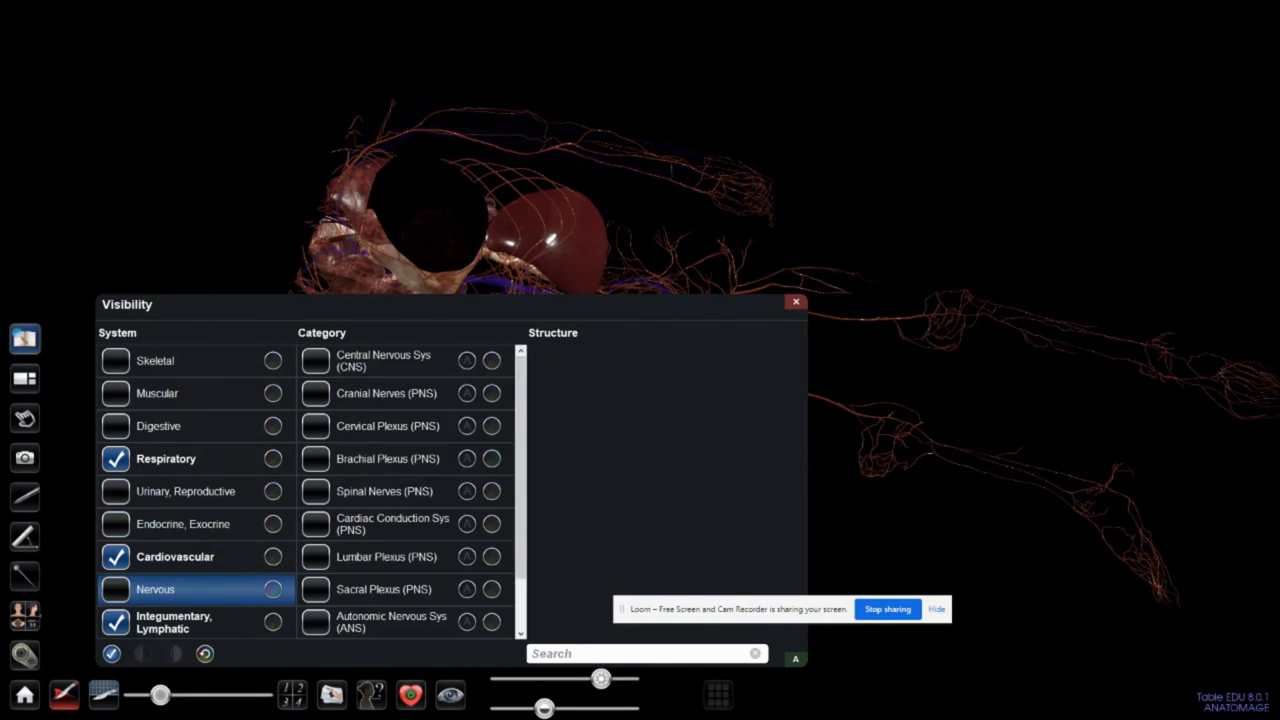
{"action": "left_click", "coordinate": [116, 621]}
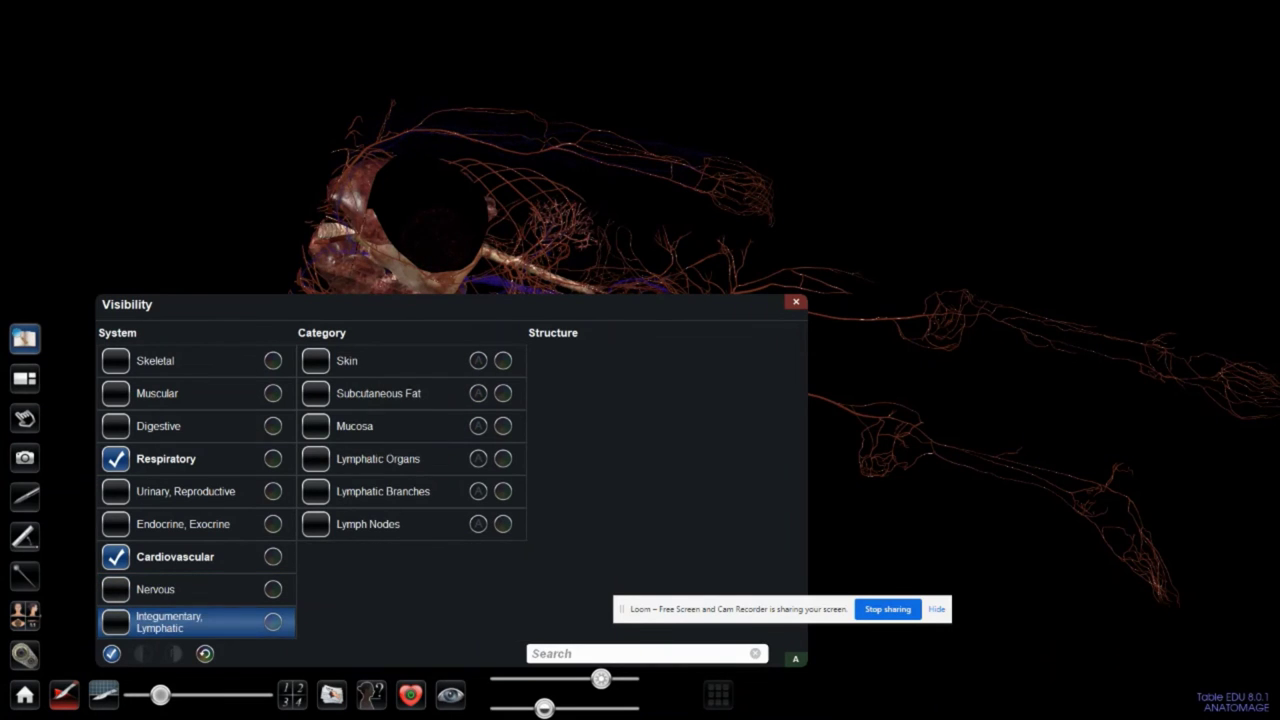
{"action": "left_click", "coordinate": [116, 458]}
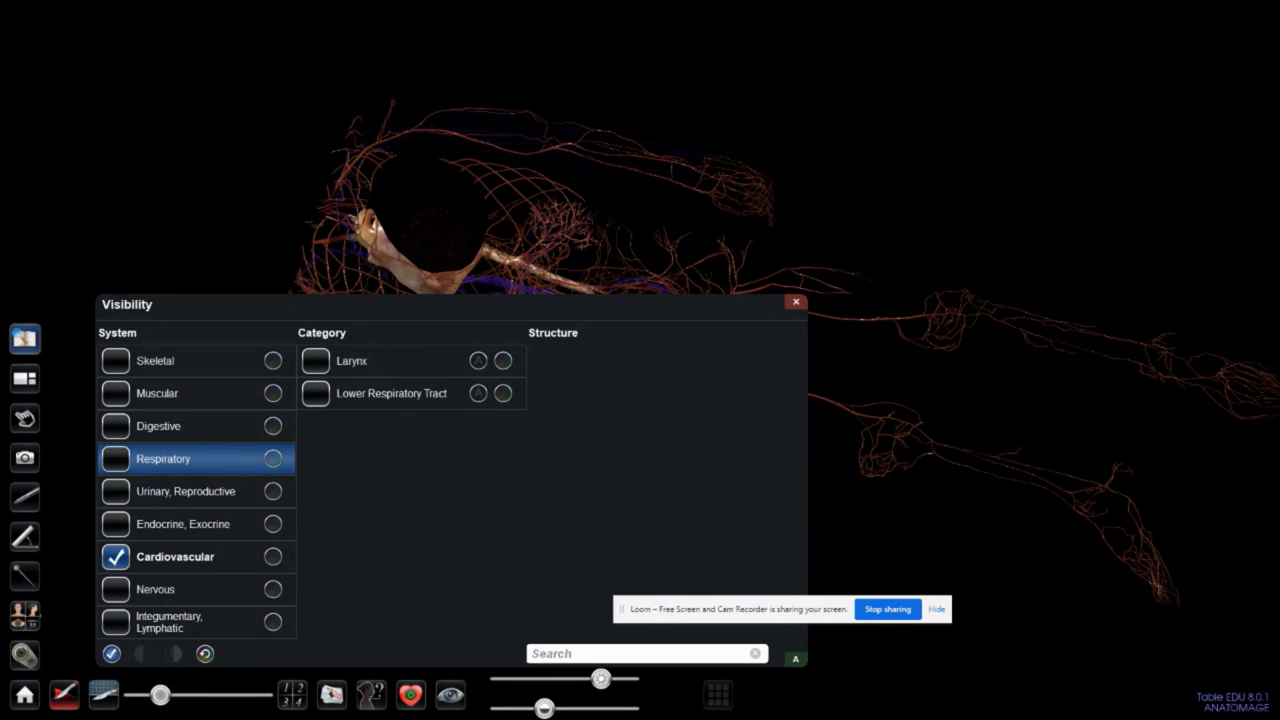
Step: Display the Larynx and Lower Respiratory Tract categories, and hide the entire Respiratory system again
{"action": "left_click", "coordinate": [316, 361]}
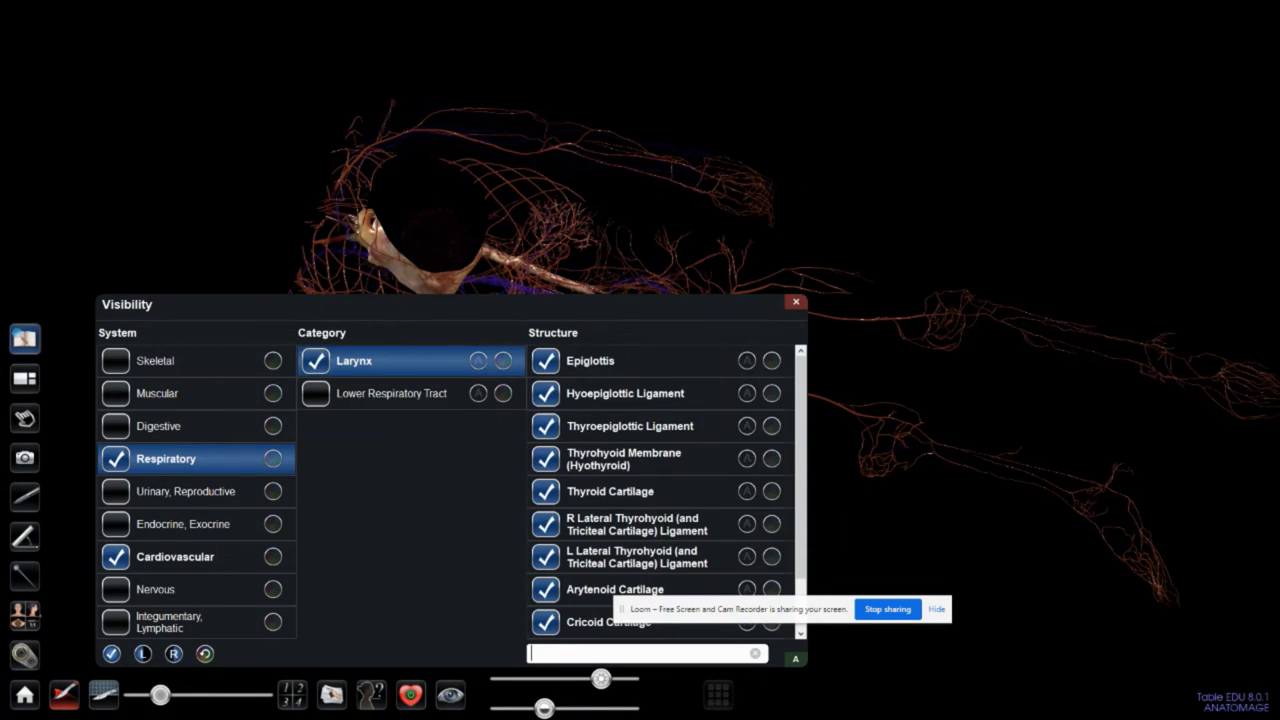
{"action": "left_click", "coordinate": [316, 394]}
{"action": "left_click", "coordinate": [116, 459]}
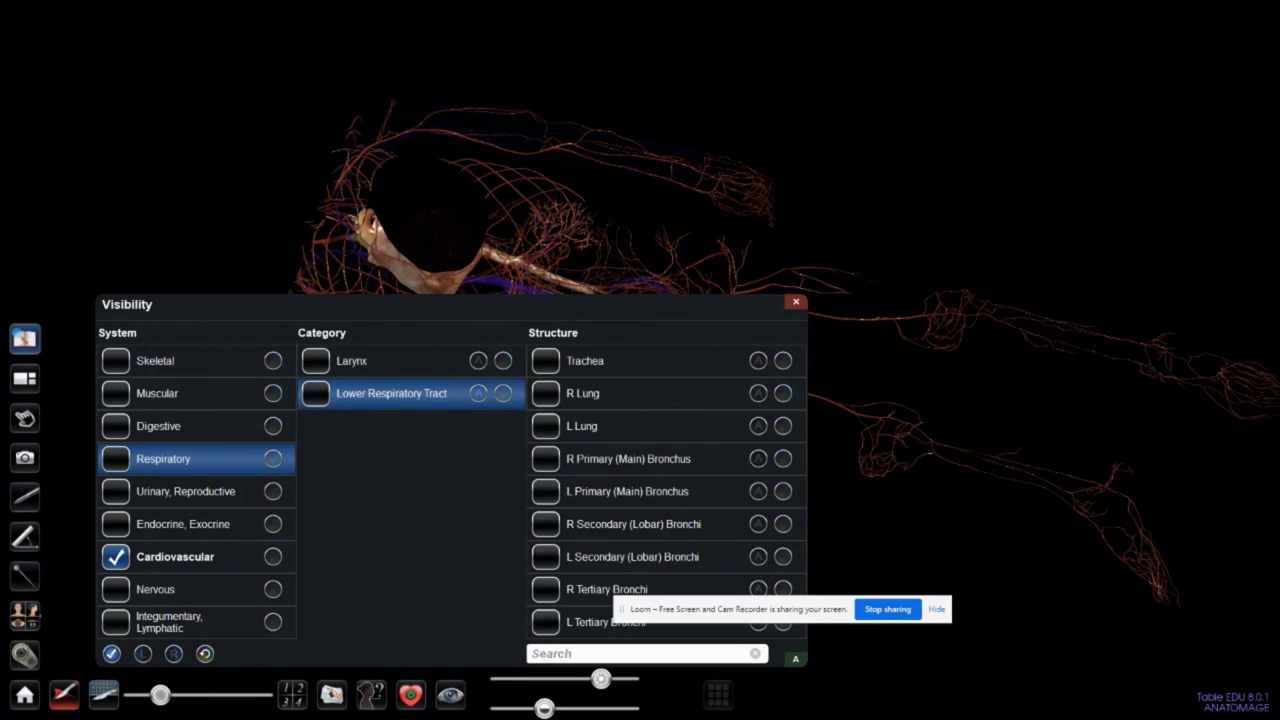
Step: Display the Cardiac Veins, Veins of Head/Neck and Veins of Thorax categories of the Cardiovascular system
{"action": "left_click", "coordinate": [181, 554]}
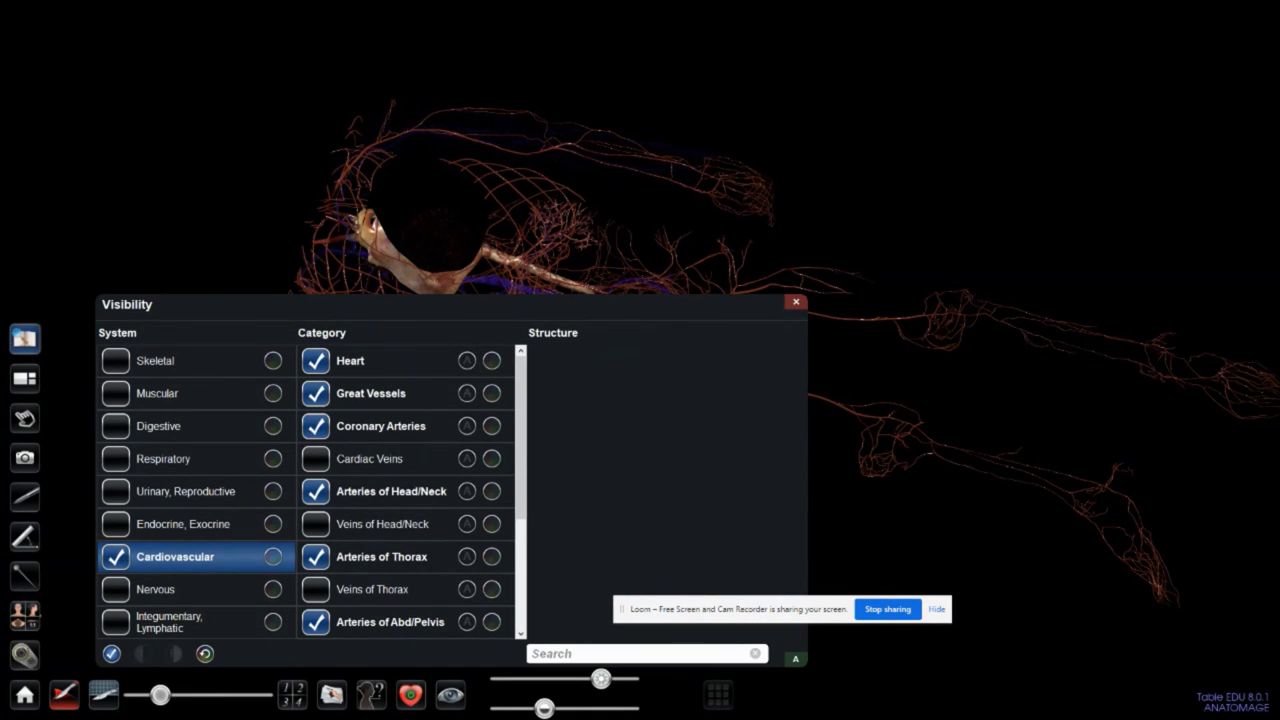
{"action": "left_click", "coordinate": [316, 458]}
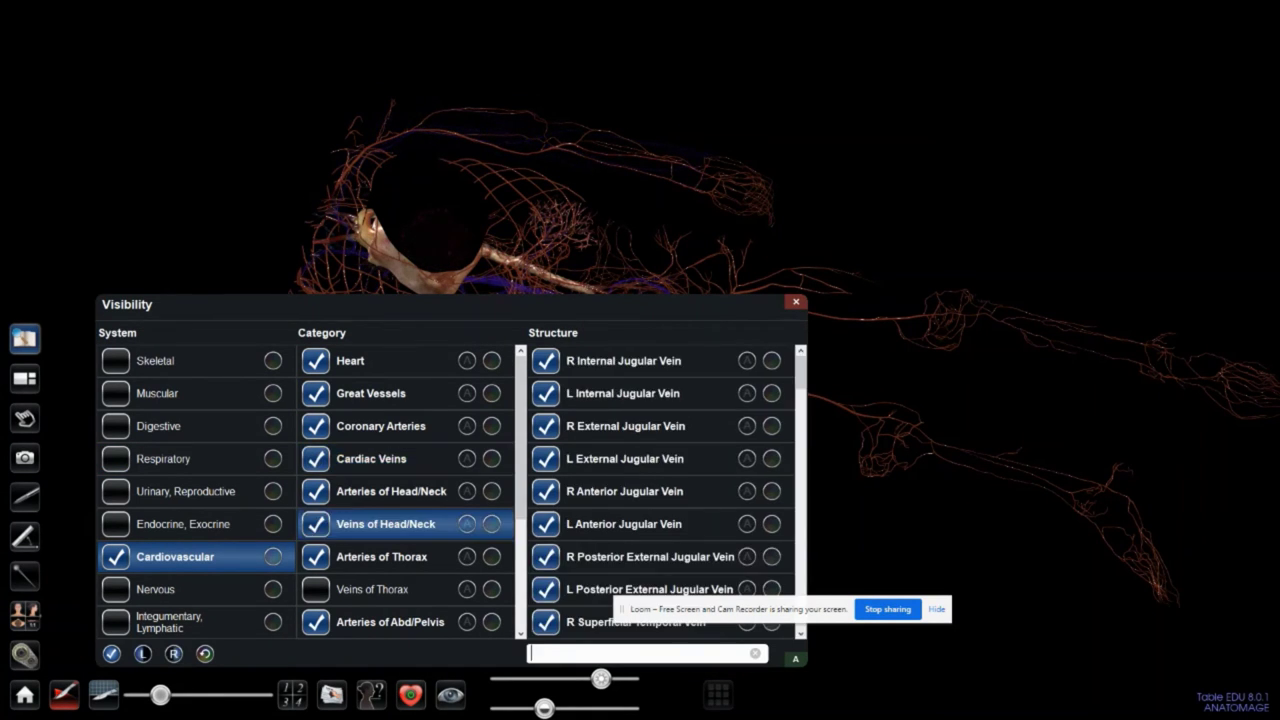
{"action": "left_click", "coordinate": [316, 524]}
{"action": "left_click", "coordinate": [316, 590]}
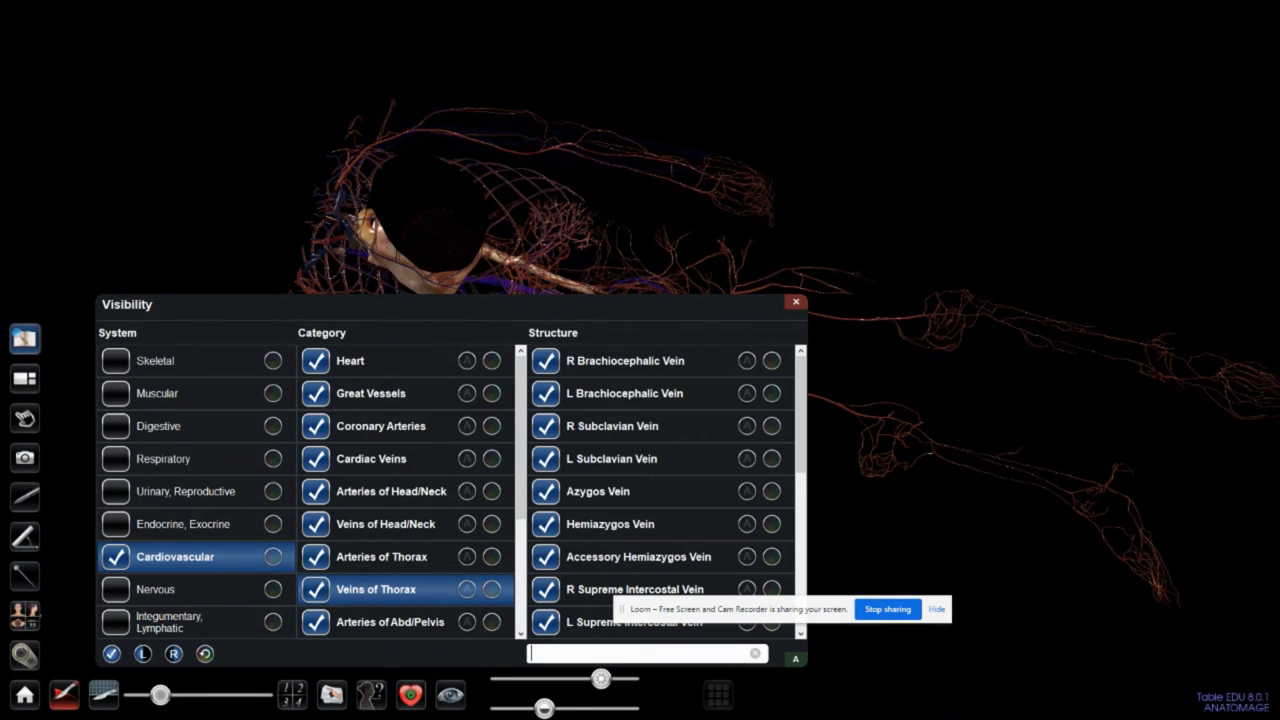
{"action": "left_click_drag", "start_coordinate": [457, 402], "coordinate": [462, 443]}
Step: Label the structures of the Heart category and color it green with slightly reduced surface and volume opacity, after trying blue, red and white
{"action": "left_click", "coordinate": [467, 361]}
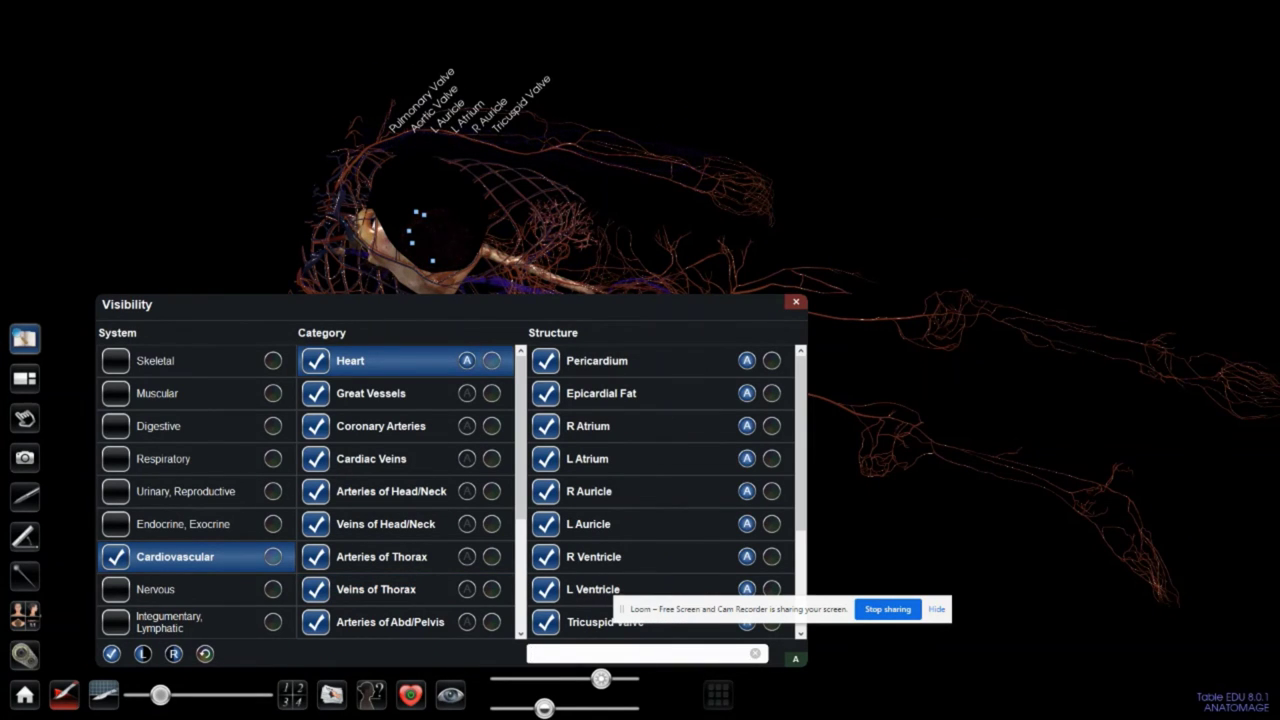
{"action": "left_click", "coordinate": [491, 360]}
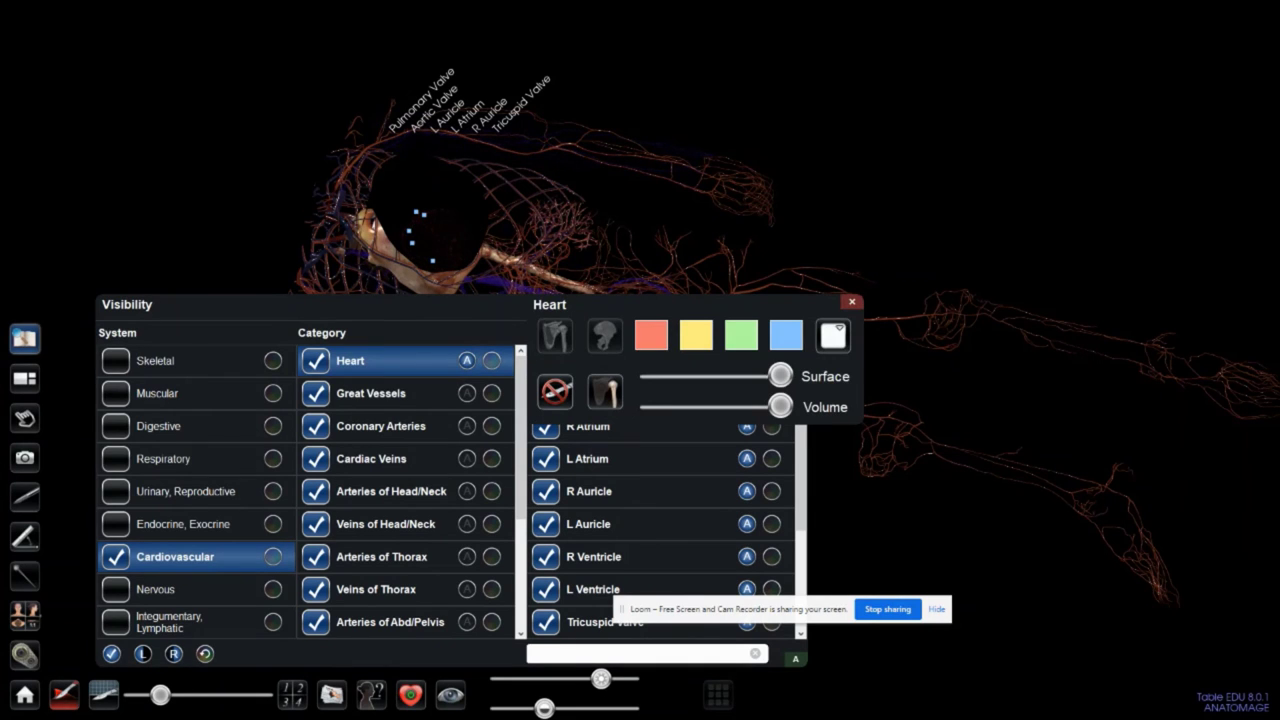
{"action": "left_click", "coordinate": [786, 335]}
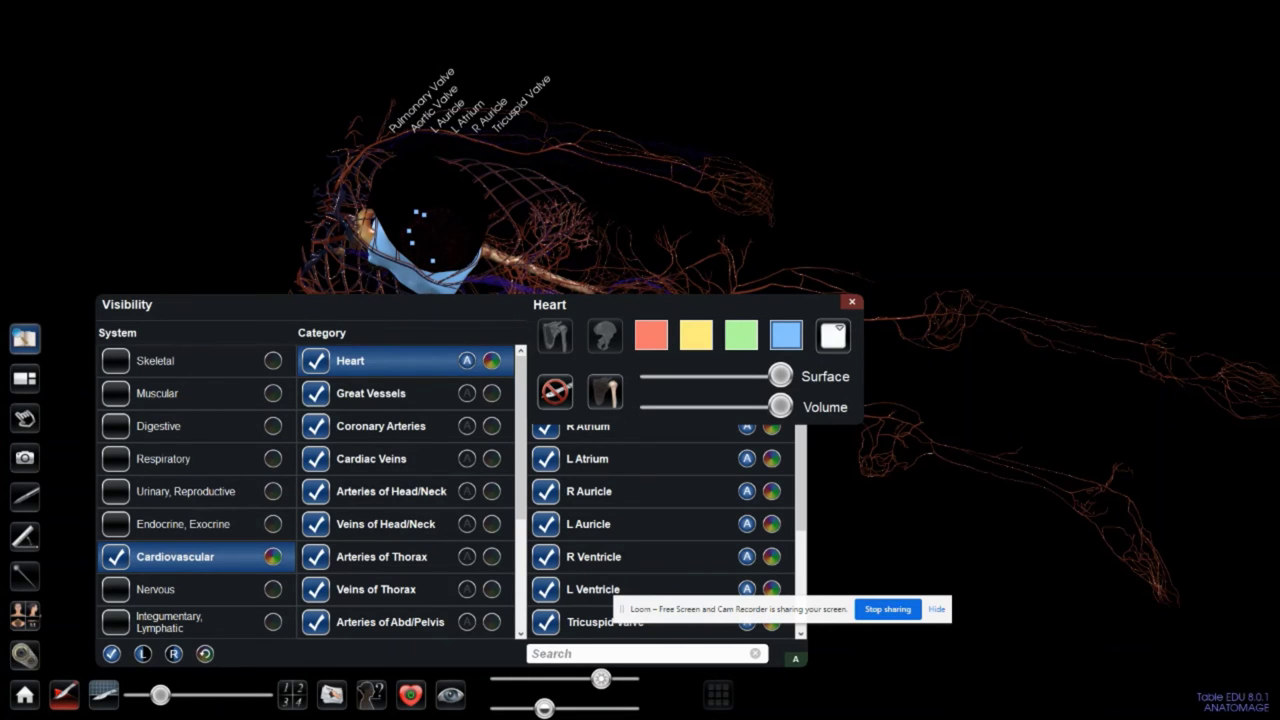
{"action": "left_click", "coordinate": [741, 335]}
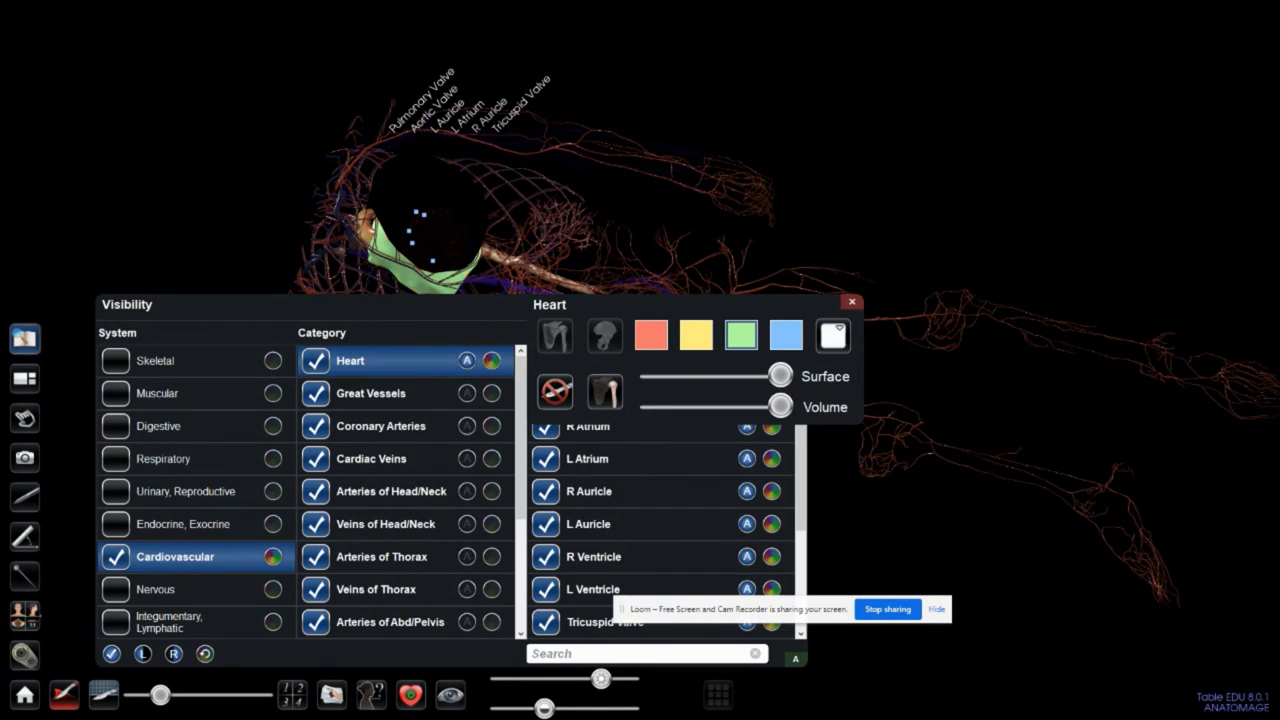
{"action": "left_click", "coordinate": [651, 335]}
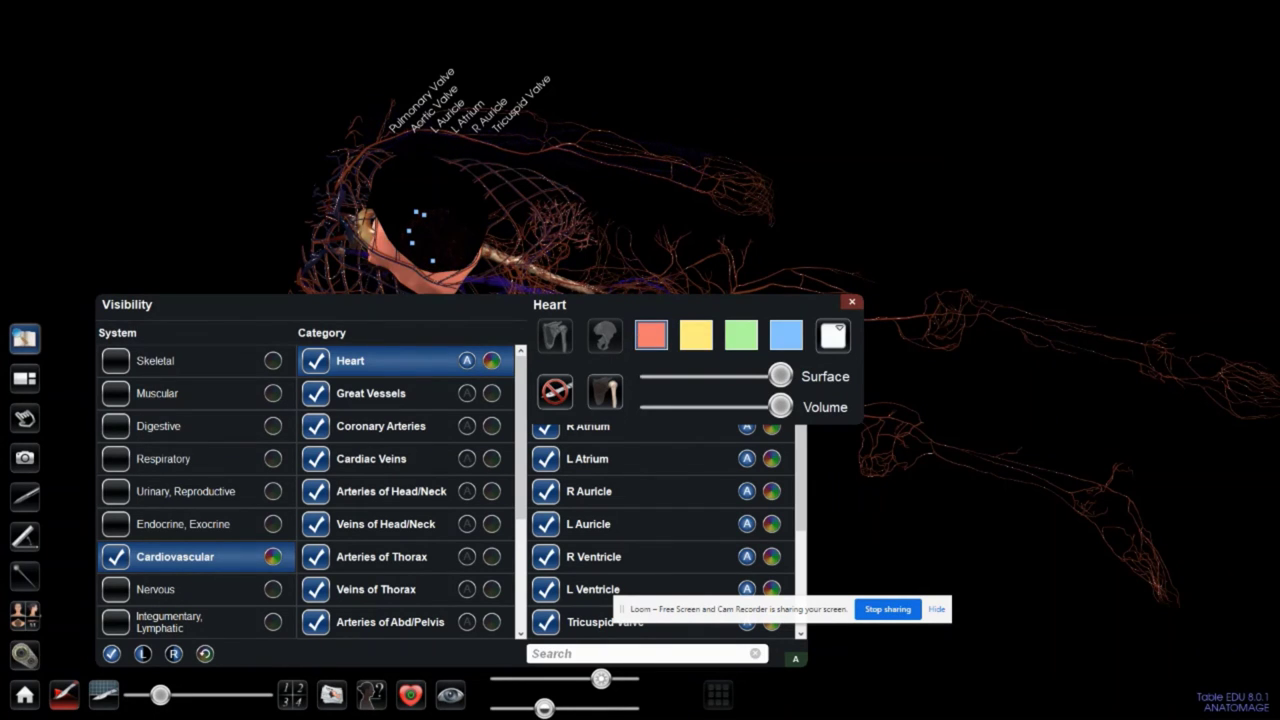
{"action": "left_click", "coordinate": [786, 335]}
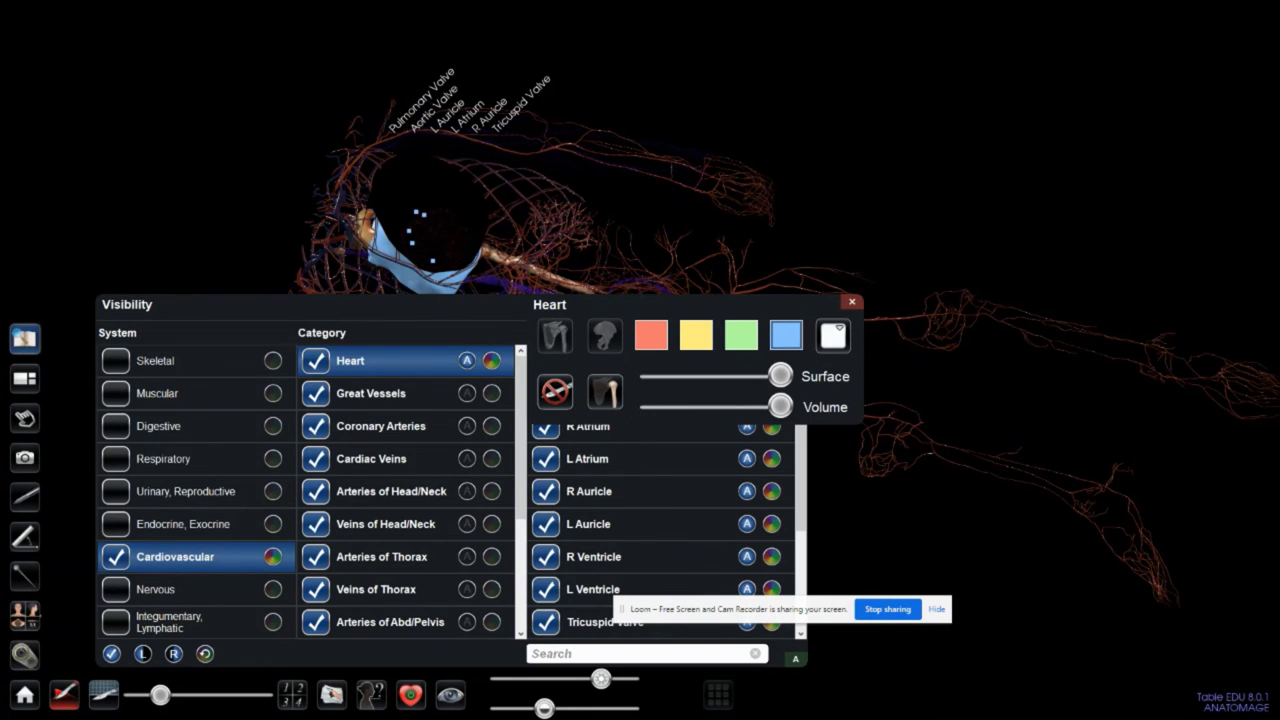
{"action": "left_click", "coordinate": [833, 335]}
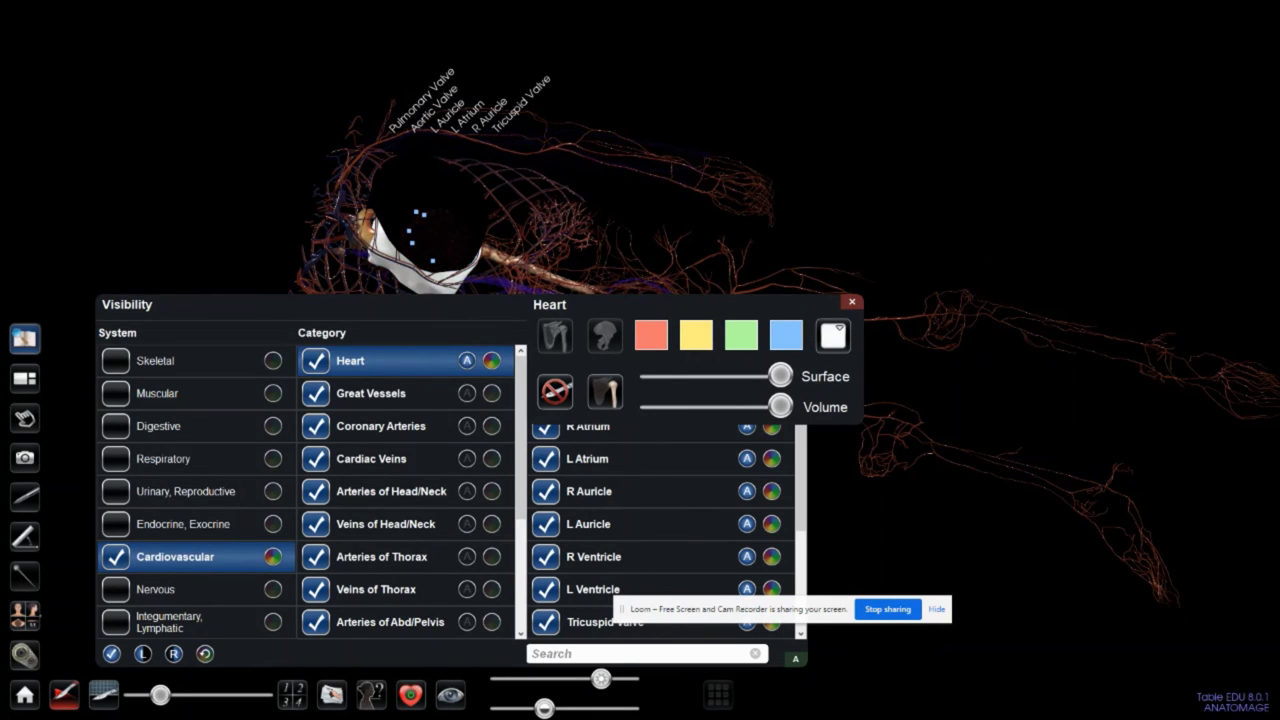
{"action": "left_click_drag", "start_coordinate": [780, 376], "coordinate": [754, 407]}
{"action": "left_click", "coordinate": [741, 335]}
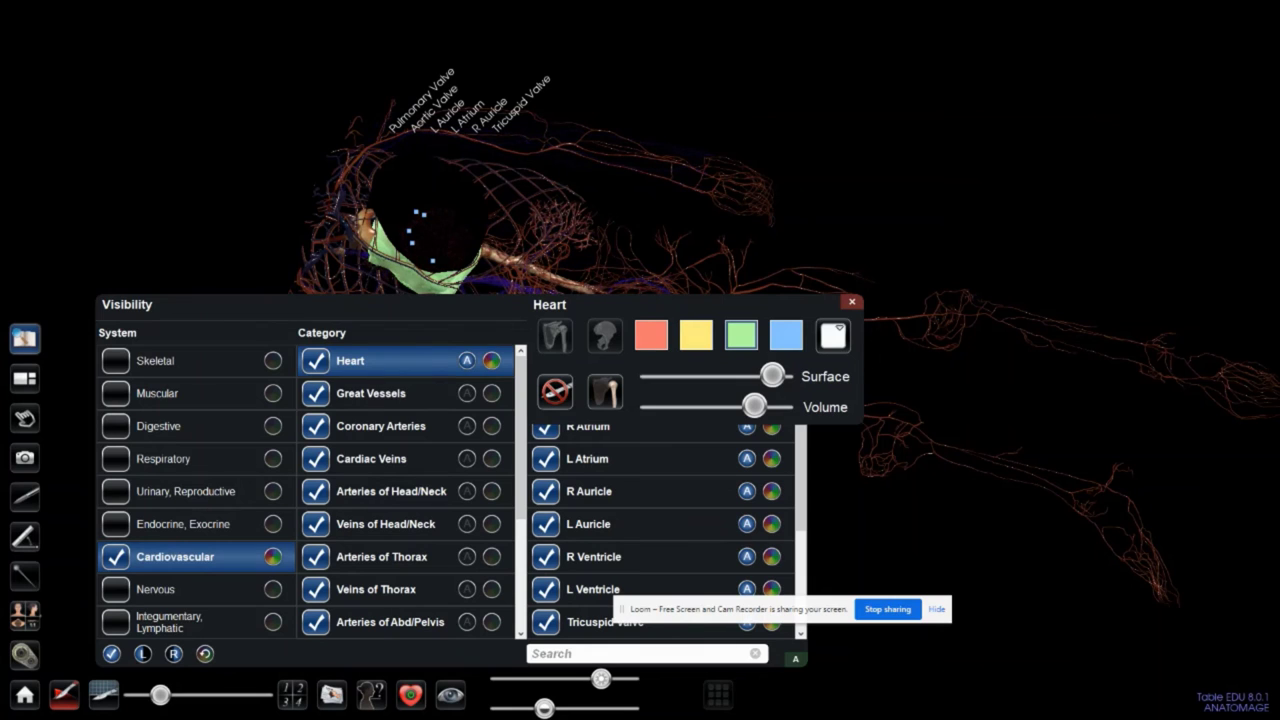
Step: Label the Great Vessels, color them red, and close the visibility settings
{"action": "left_click", "coordinate": [467, 393]}
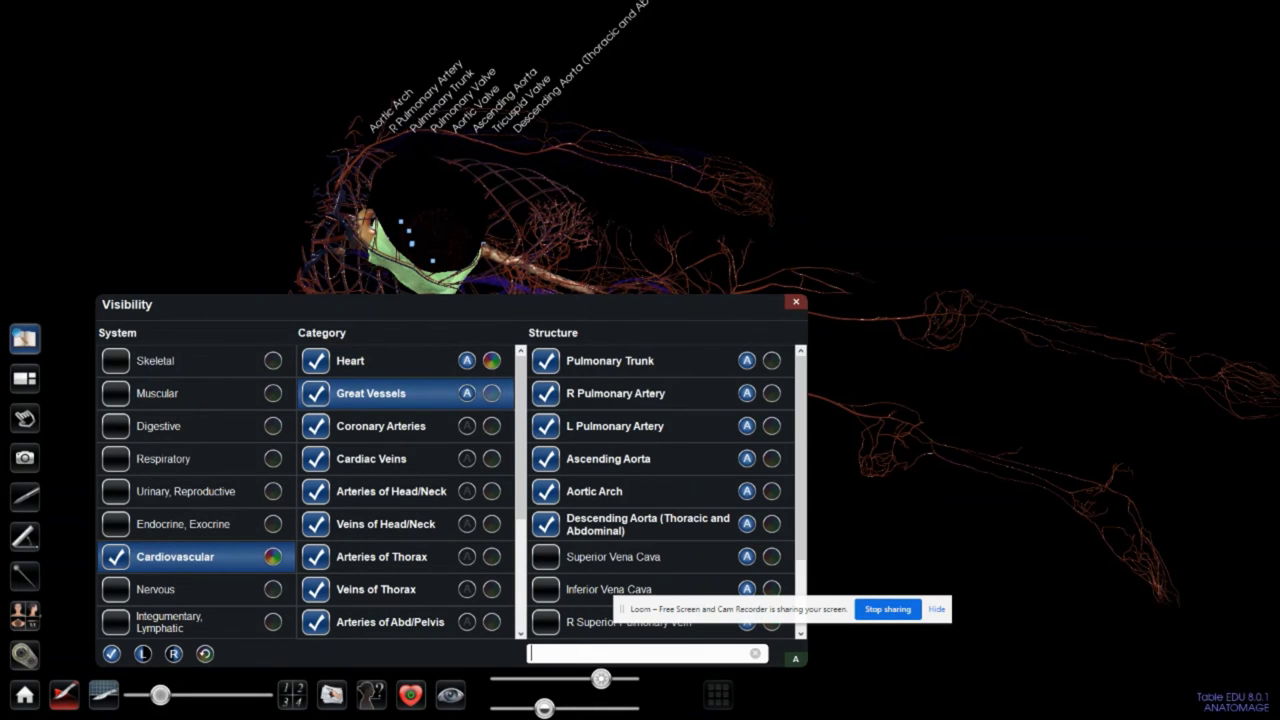
{"action": "left_click", "coordinate": [491, 393]}
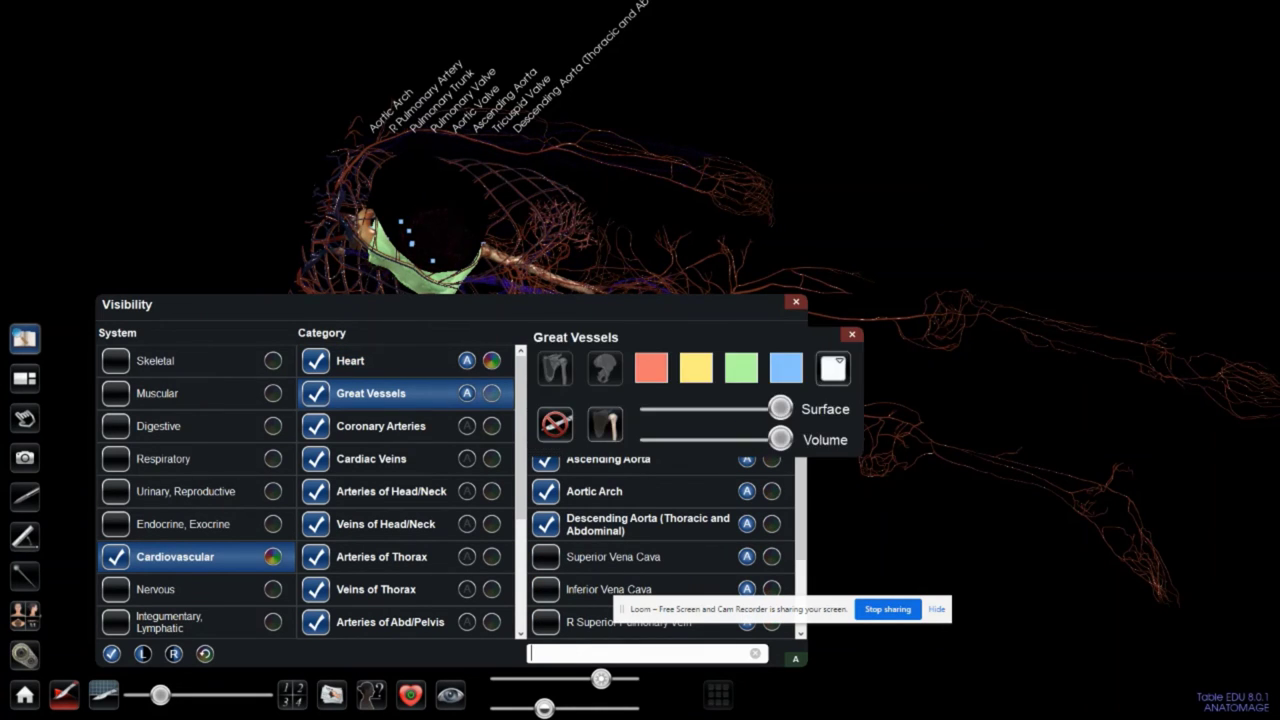
{"action": "left_click", "coordinate": [651, 368]}
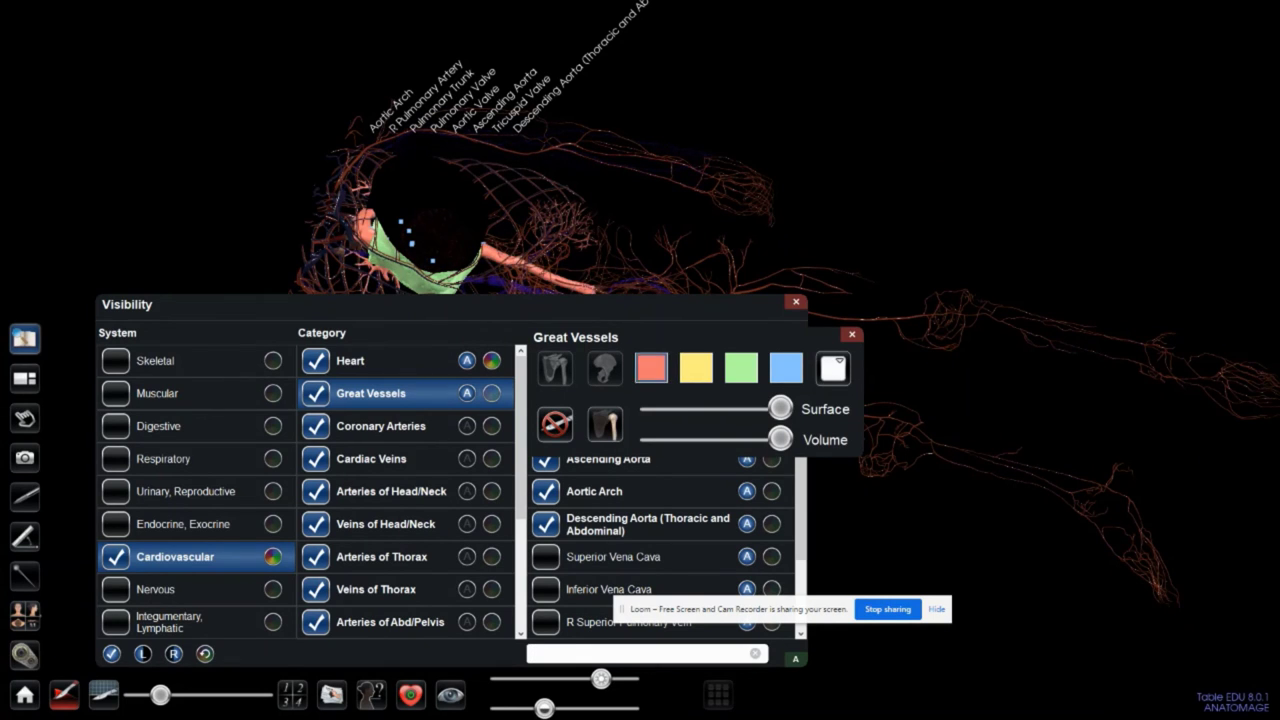
{"action": "left_click", "coordinate": [795, 301]}
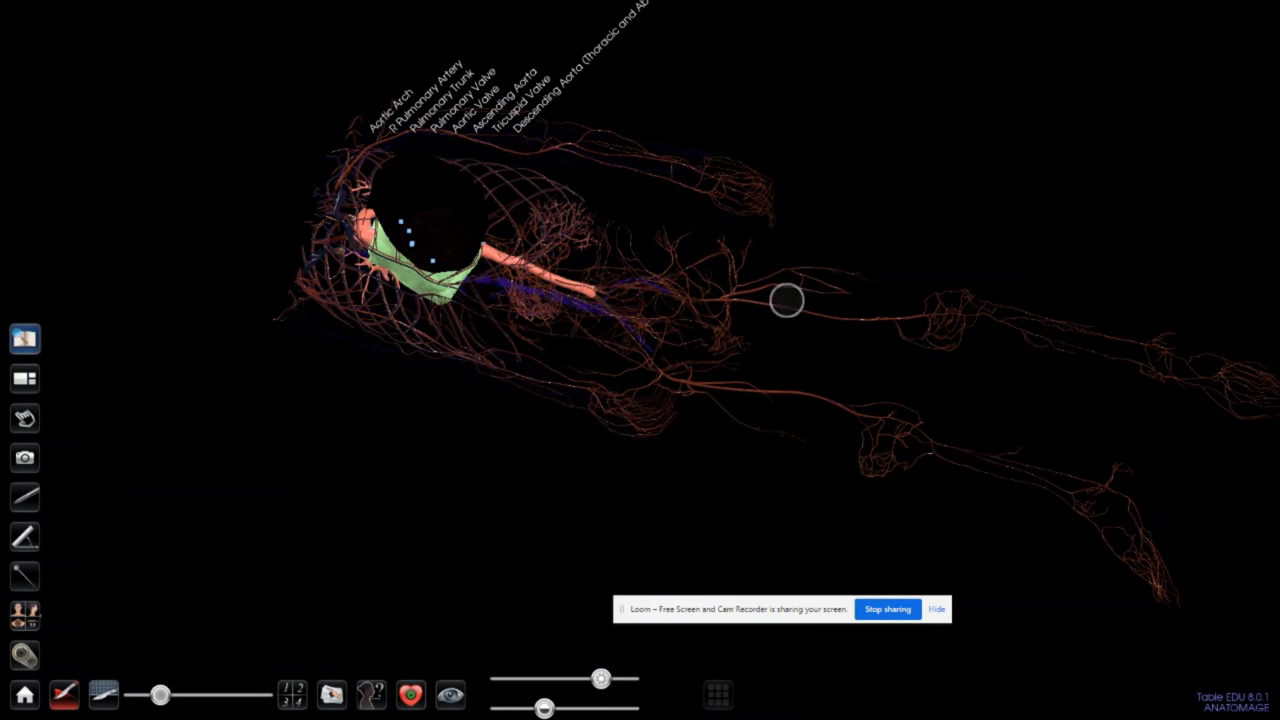
Step: Open the heart simulation options, and lower the brightness and contrast of the rendered body
{"action": "left_click", "coordinate": [410, 694]}
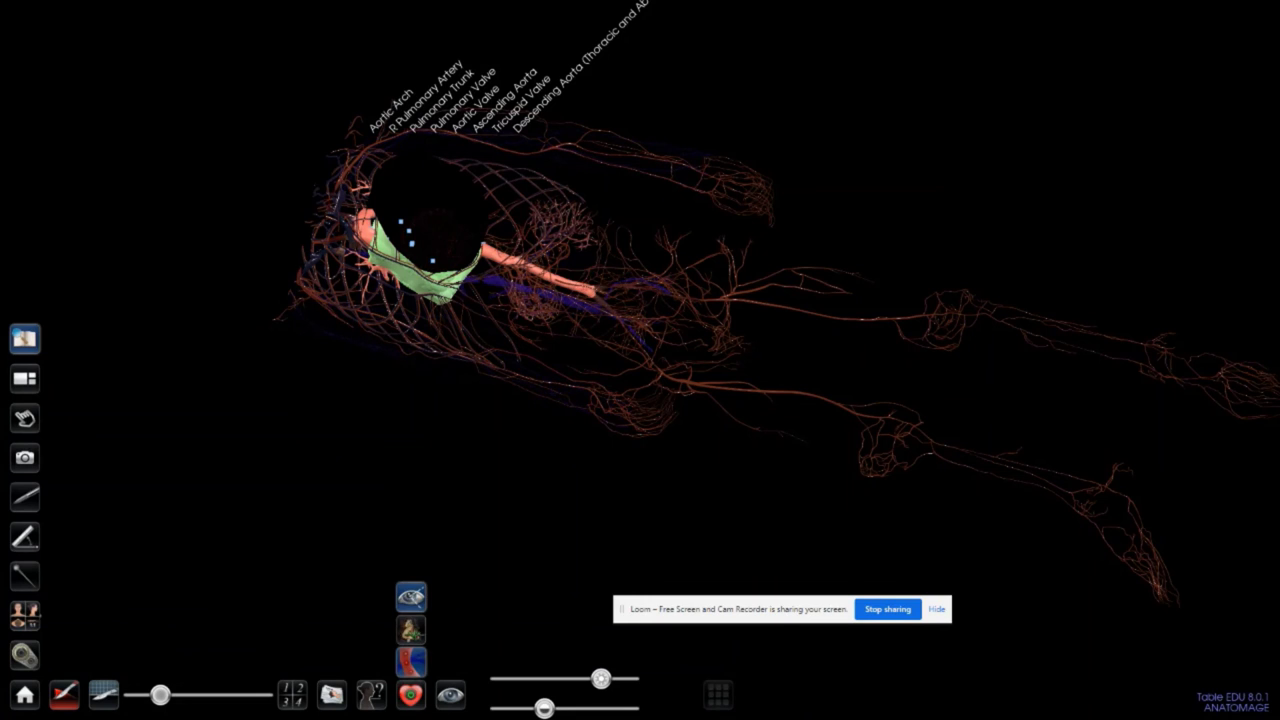
{"action": "left_click_drag", "start_coordinate": [600, 679], "coordinate": [537, 708]}
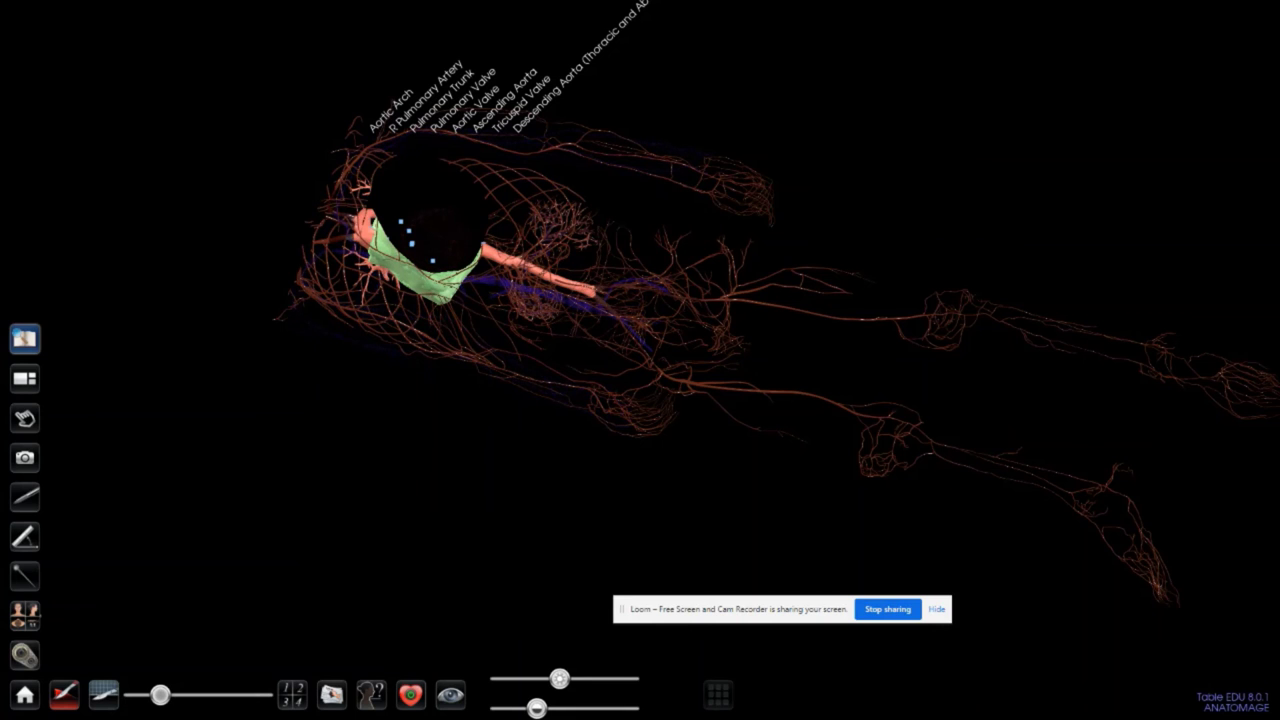
Step: Hide every system of the full body except Cardiovascular, including its muscles, bones, nerves, organs and skin
{"action": "left_click", "coordinate": [450, 694]}
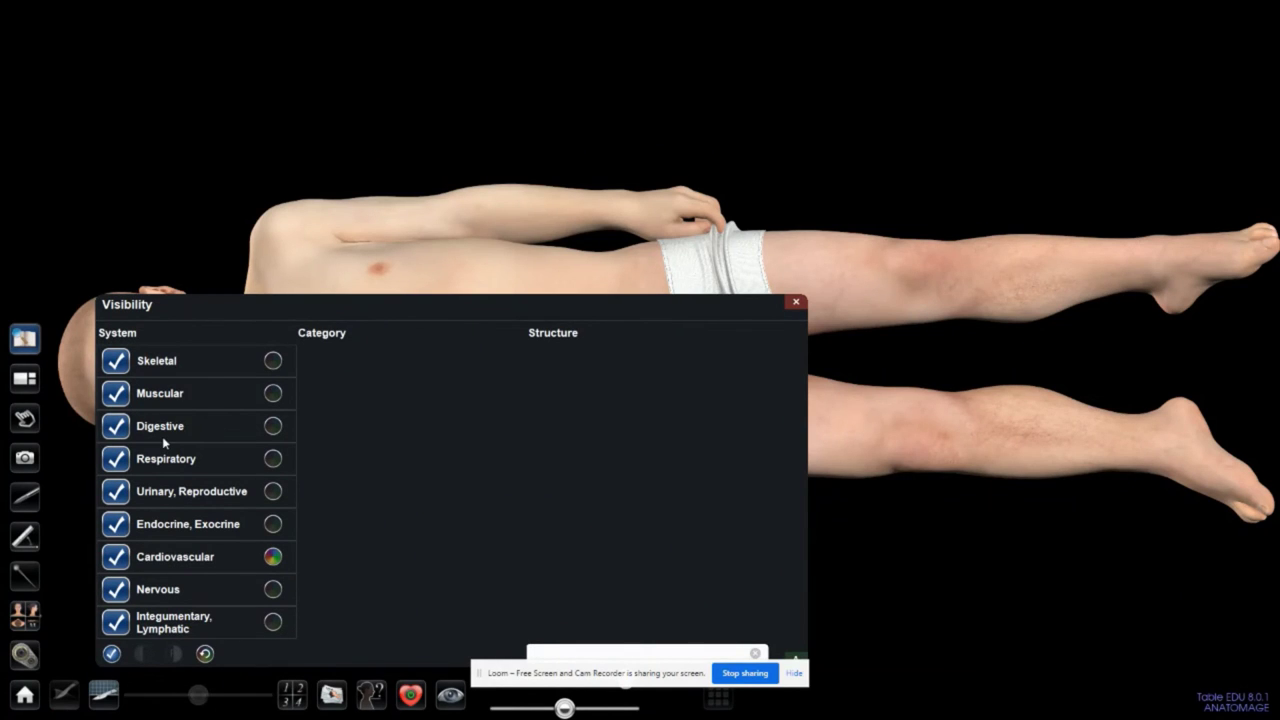
{"action": "left_click", "coordinate": [116, 361]}
{"action": "left_click", "coordinate": [116, 426]}
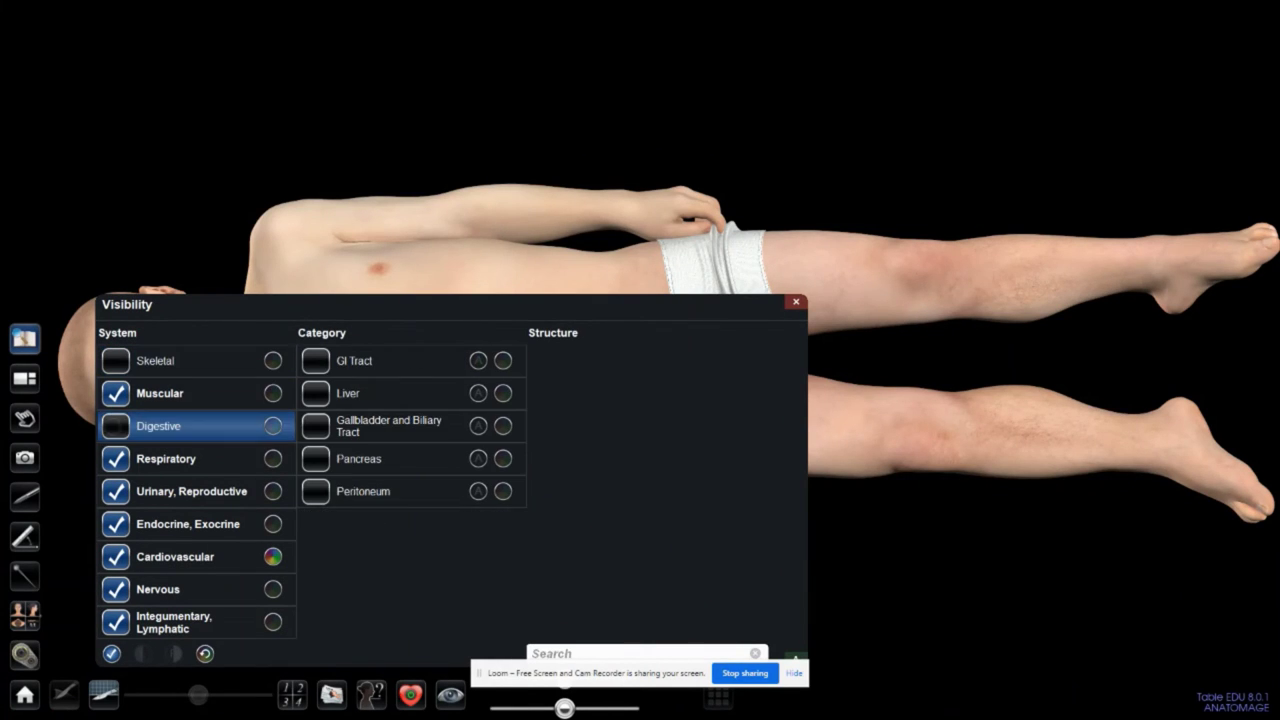
{"action": "left_click", "coordinate": [116, 393]}
{"action": "left_click", "coordinate": [116, 458]}
{"action": "left_click", "coordinate": [116, 491]}
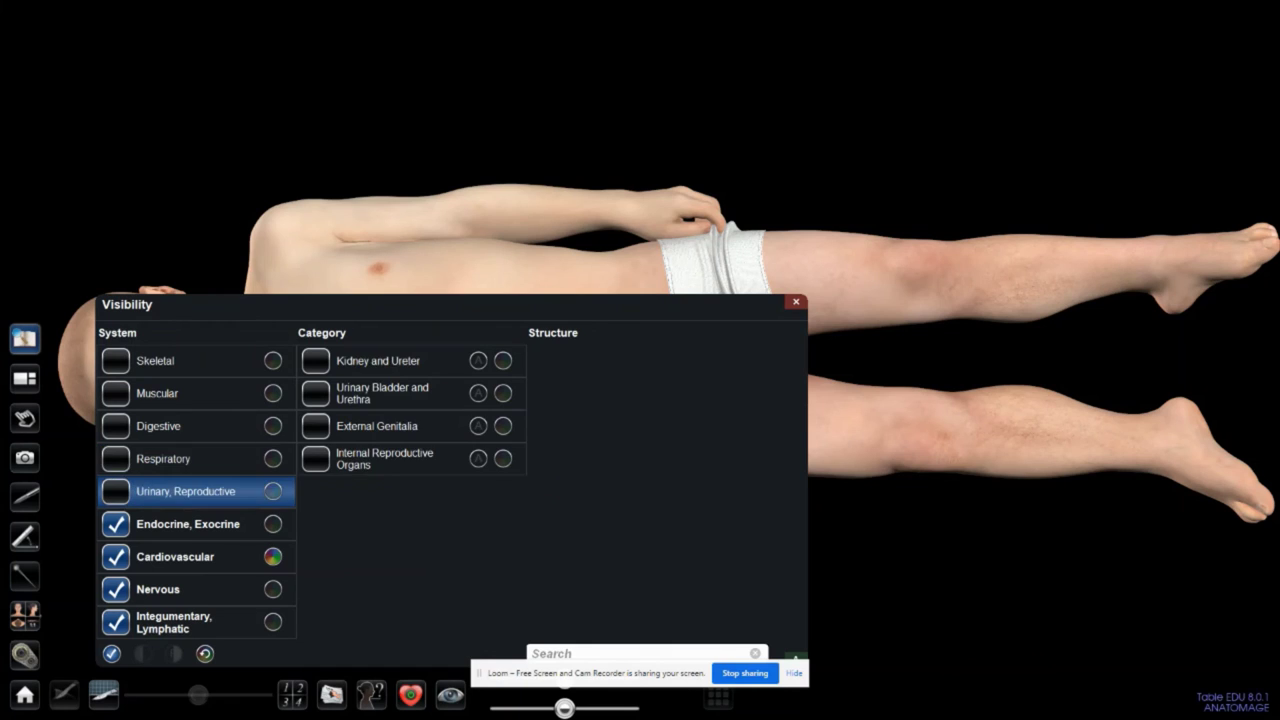
{"action": "left_click", "coordinate": [116, 556]}
{"action": "left_click", "coordinate": [116, 524]}
{"action": "left_click", "coordinate": [116, 557]}
{"action": "left_click", "coordinate": [116, 590]}
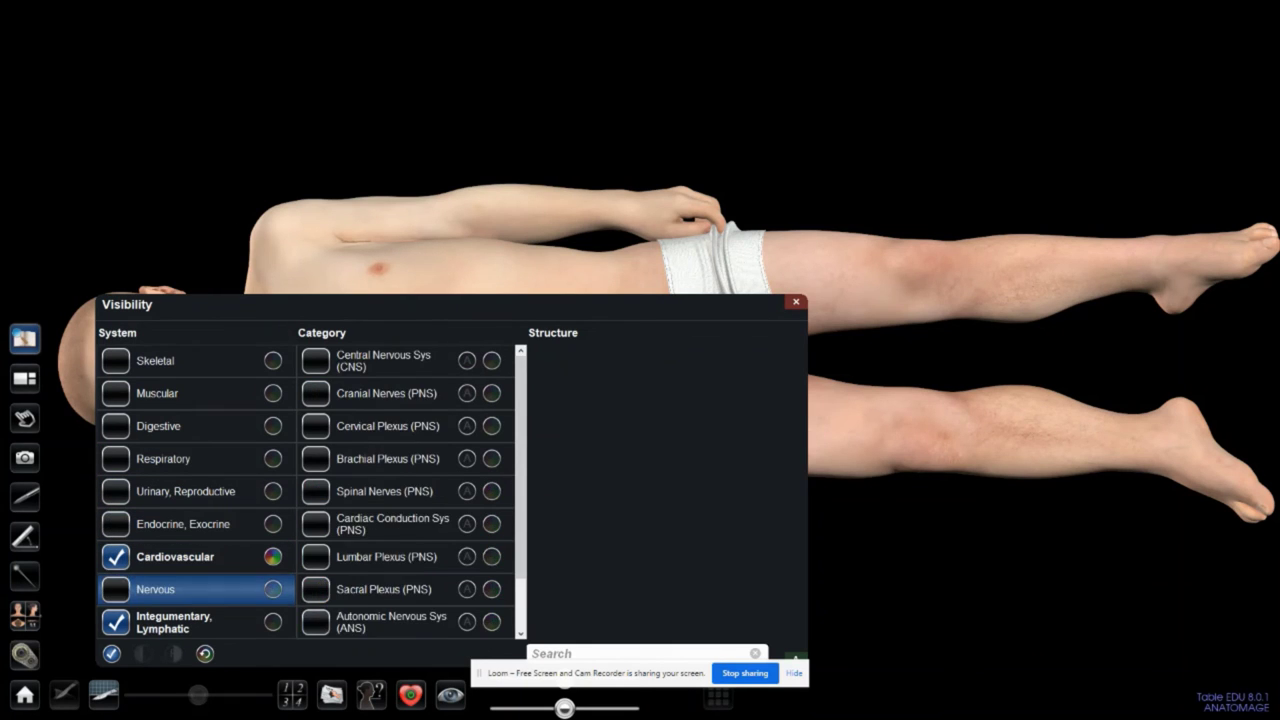
{"action": "left_click", "coordinate": [116, 622]}
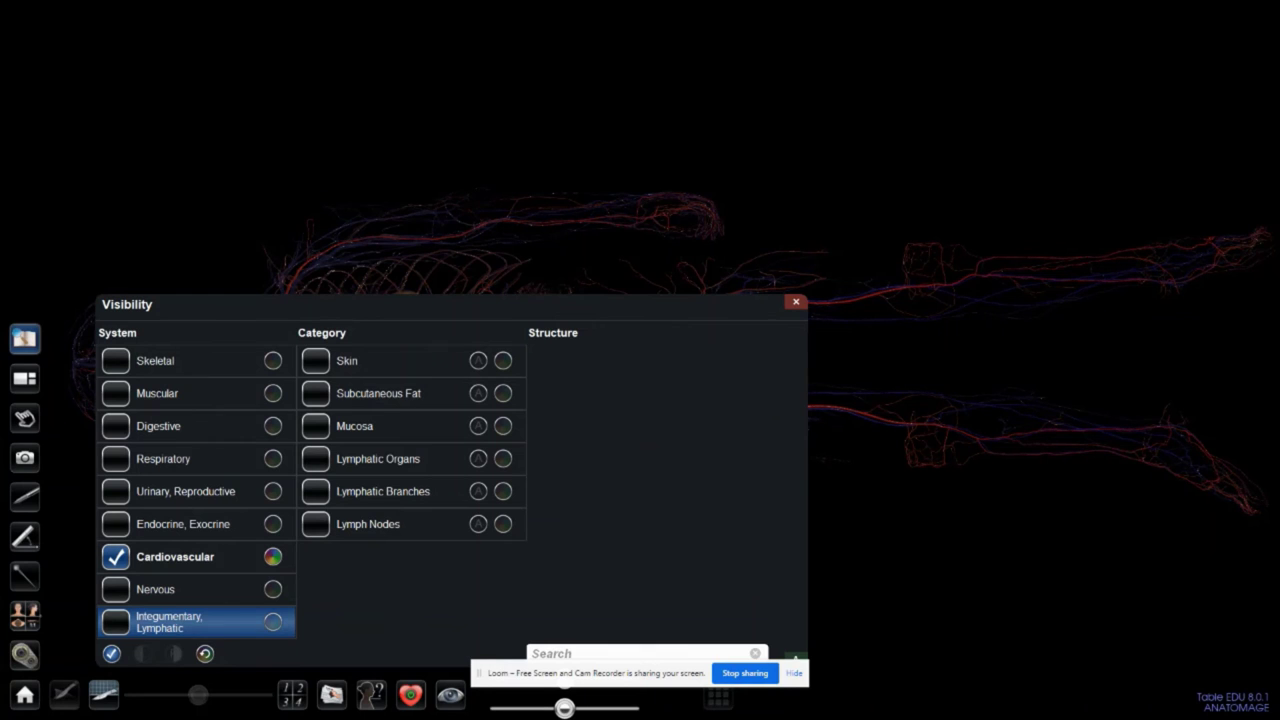
Step: Try to toggle the Heart and Coronary Arteries categories of the Cardiovascular system, and close the visibility settings
{"action": "left_click", "coordinate": [190, 557]}
{"action": "left_click", "coordinate": [318, 361]}
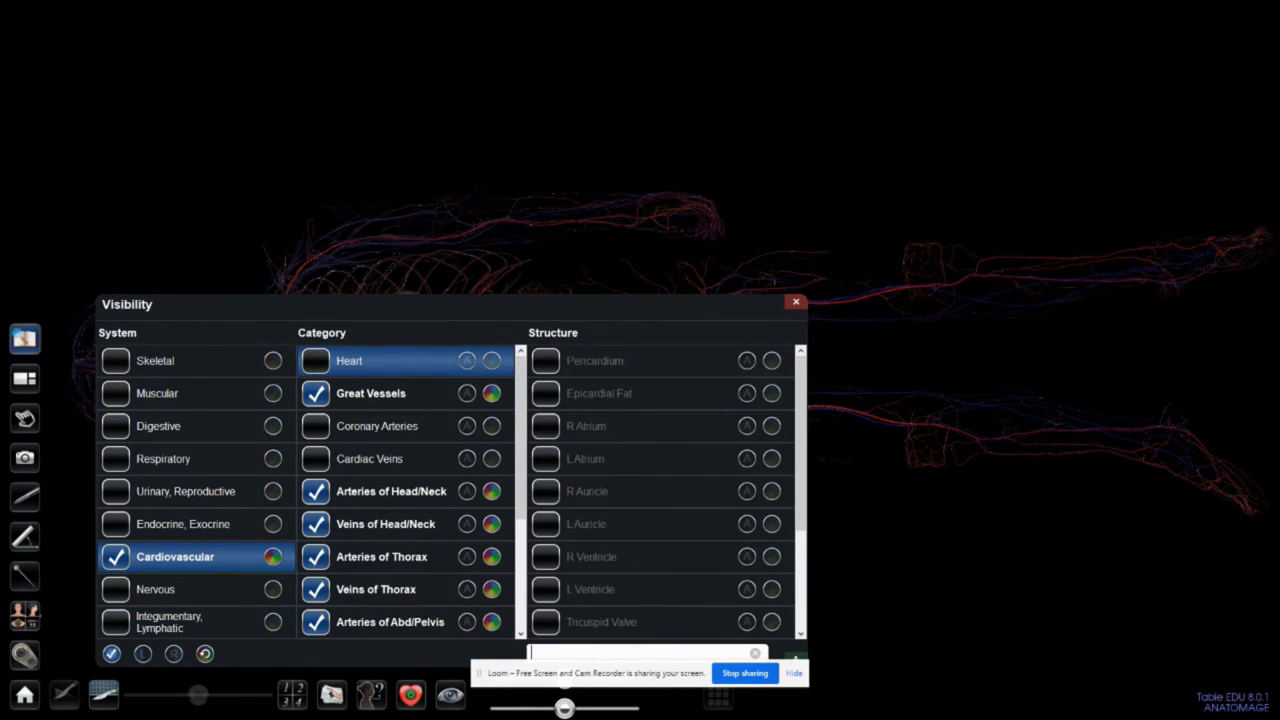
{"action": "left_click", "coordinate": [318, 427]}
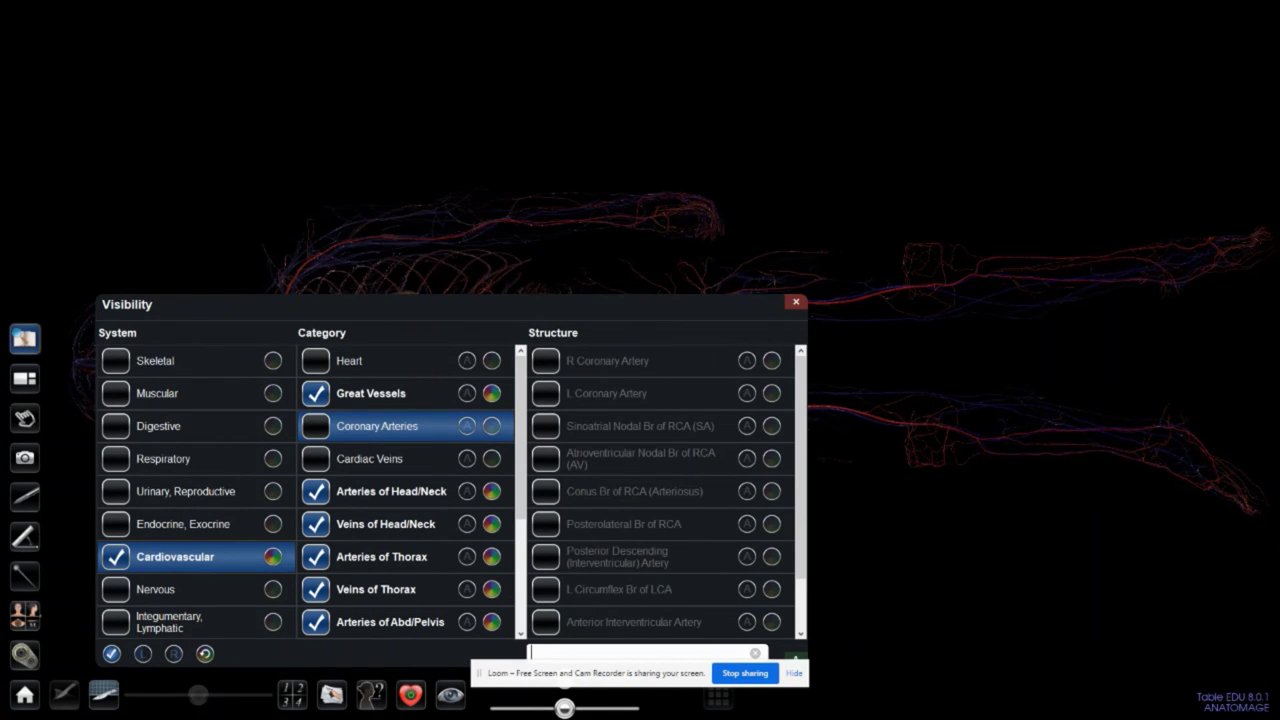
{"action": "left_click", "coordinate": [796, 301]}
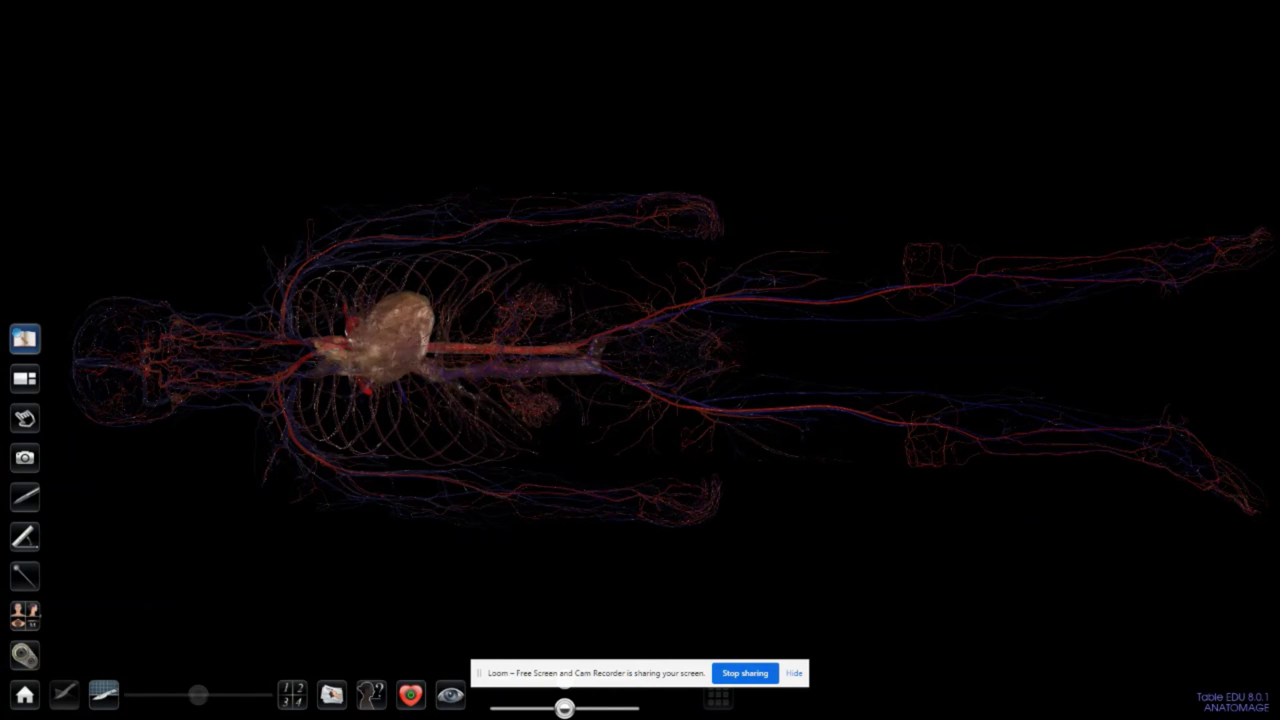
Step: Turn off the heart simulation, hide the Nervous system so only Cardiovascular is shown, and close the visibility settings
{"action": "left_click", "coordinate": [411, 695]}
{"action": "left_click", "coordinate": [411, 627]}
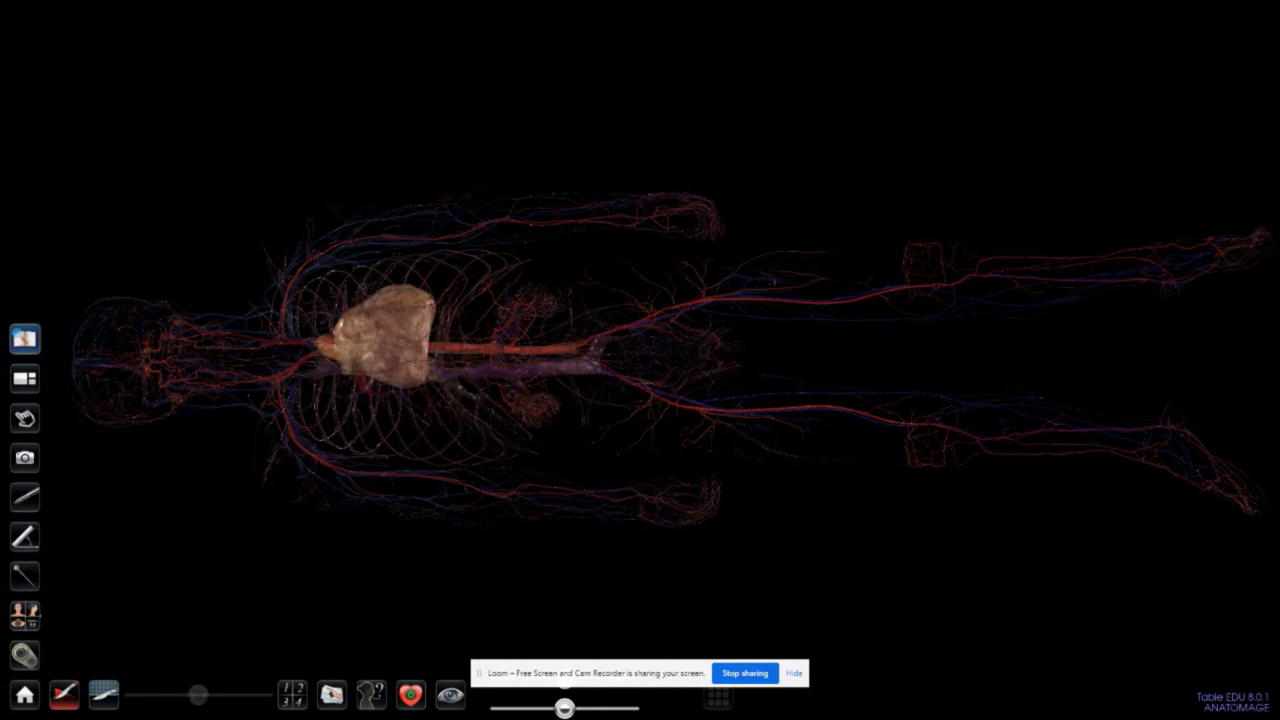
{"action": "left_click", "coordinate": [450, 694]}
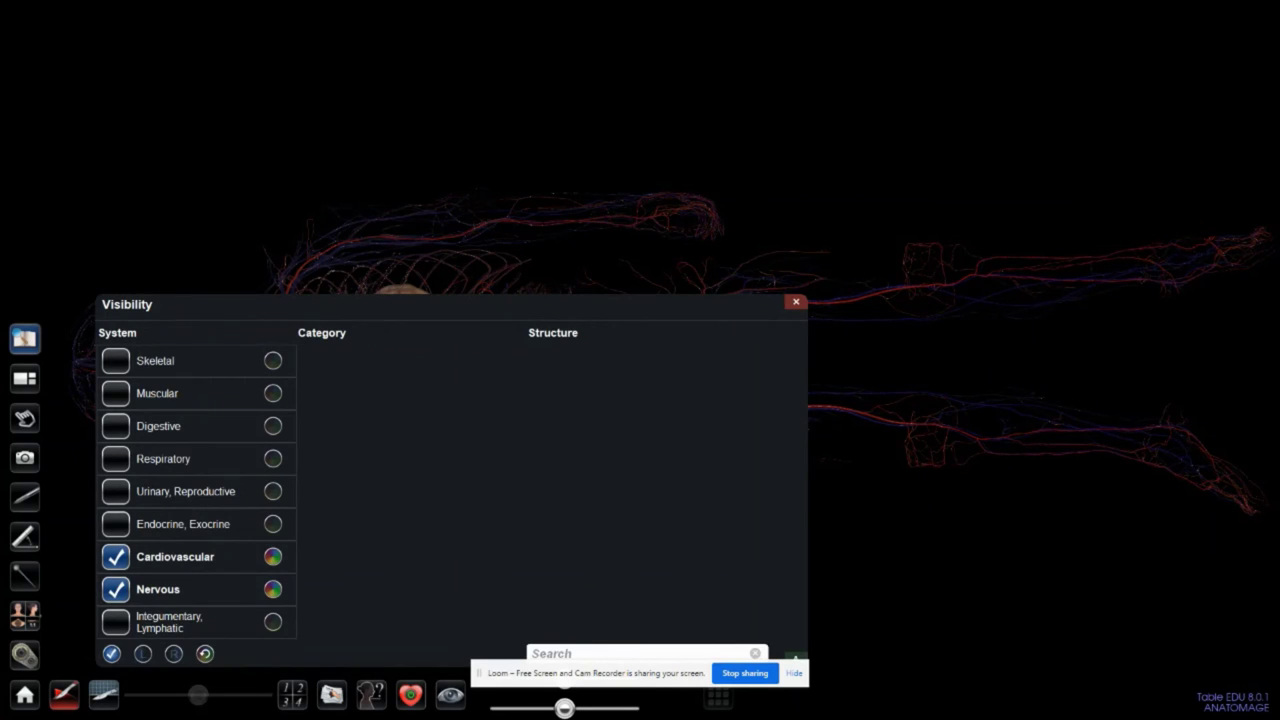
{"action": "left_click", "coordinate": [116, 589]}
{"action": "left_click", "coordinate": [187, 554]}
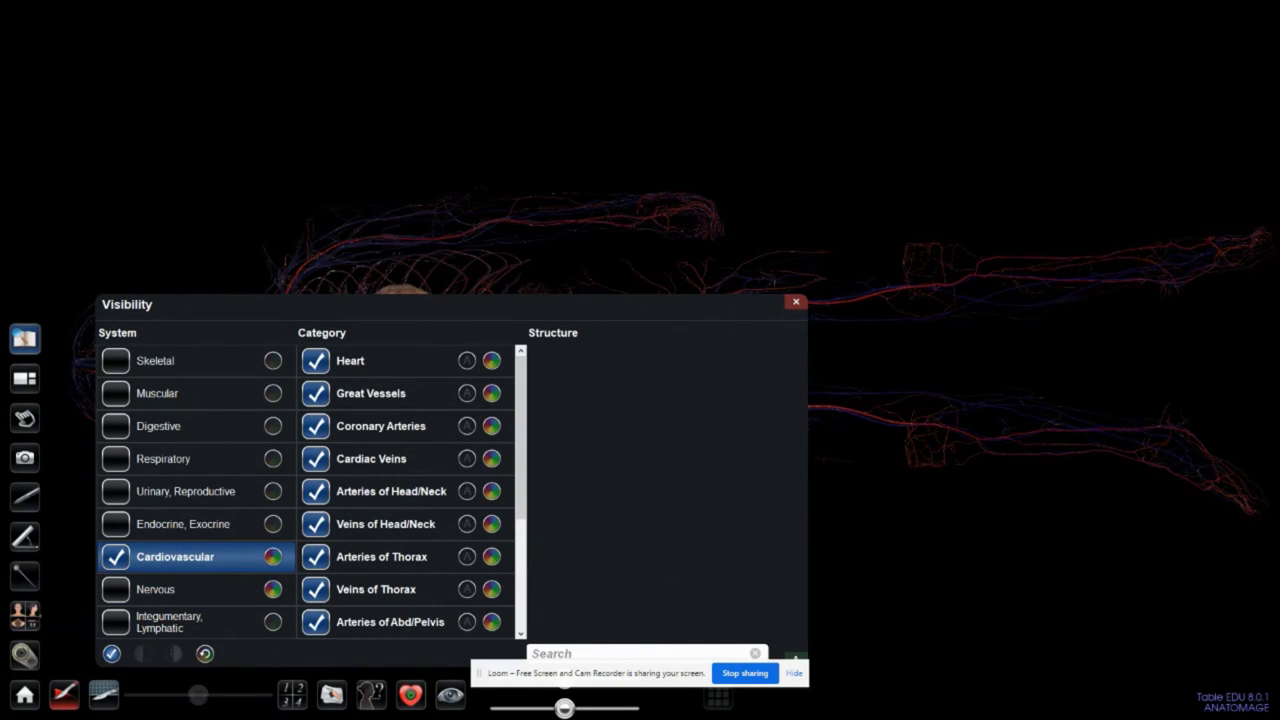
{"action": "left_click", "coordinate": [411, 695]}
{"action": "left_click", "coordinate": [796, 302]}
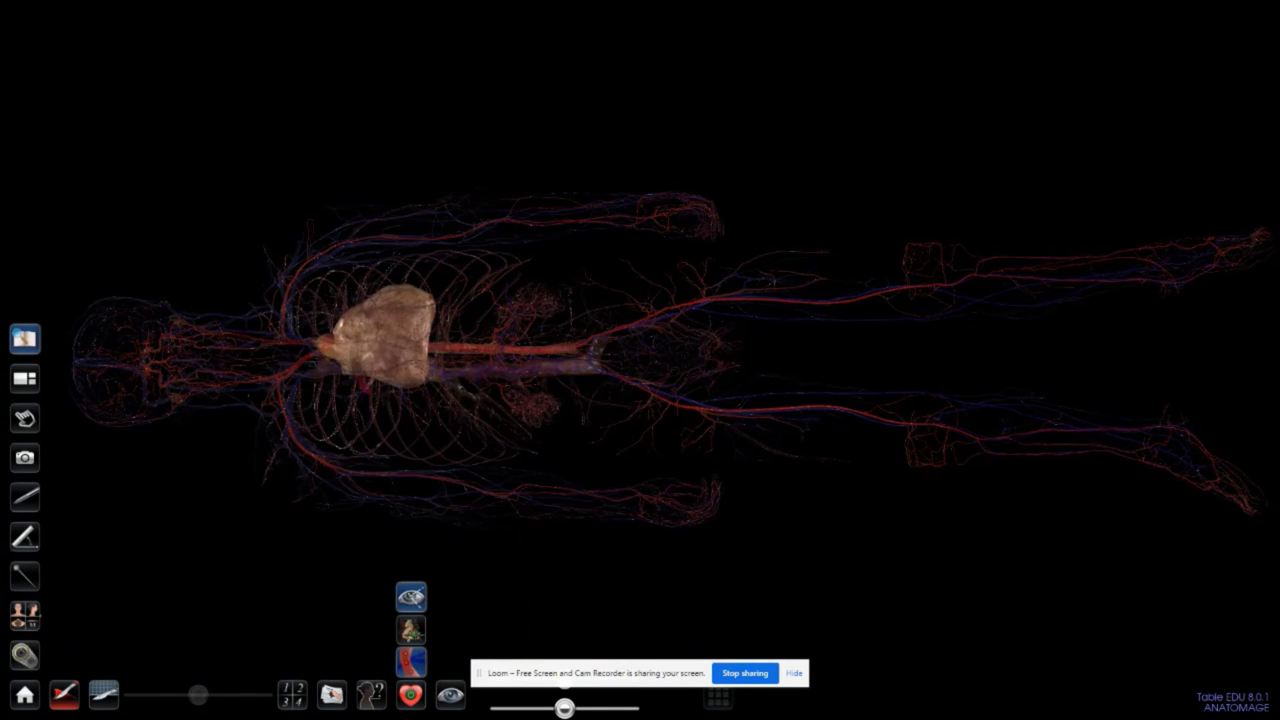
Step: Turn the heart simulation on for the isolated cardiovascular system and switch it off again
{"action": "left_click", "coordinate": [411, 630]}
{"action": "left_click", "coordinate": [411, 695]}
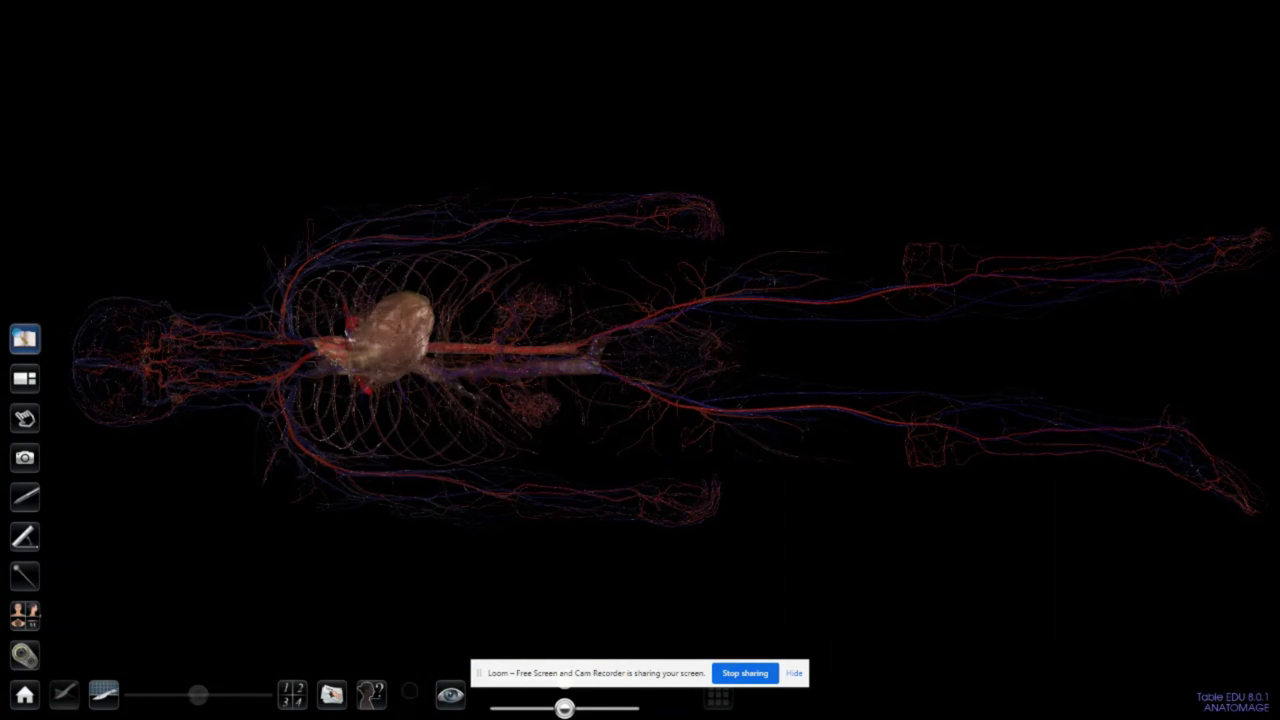
{"action": "left_click", "coordinate": [411, 630]}
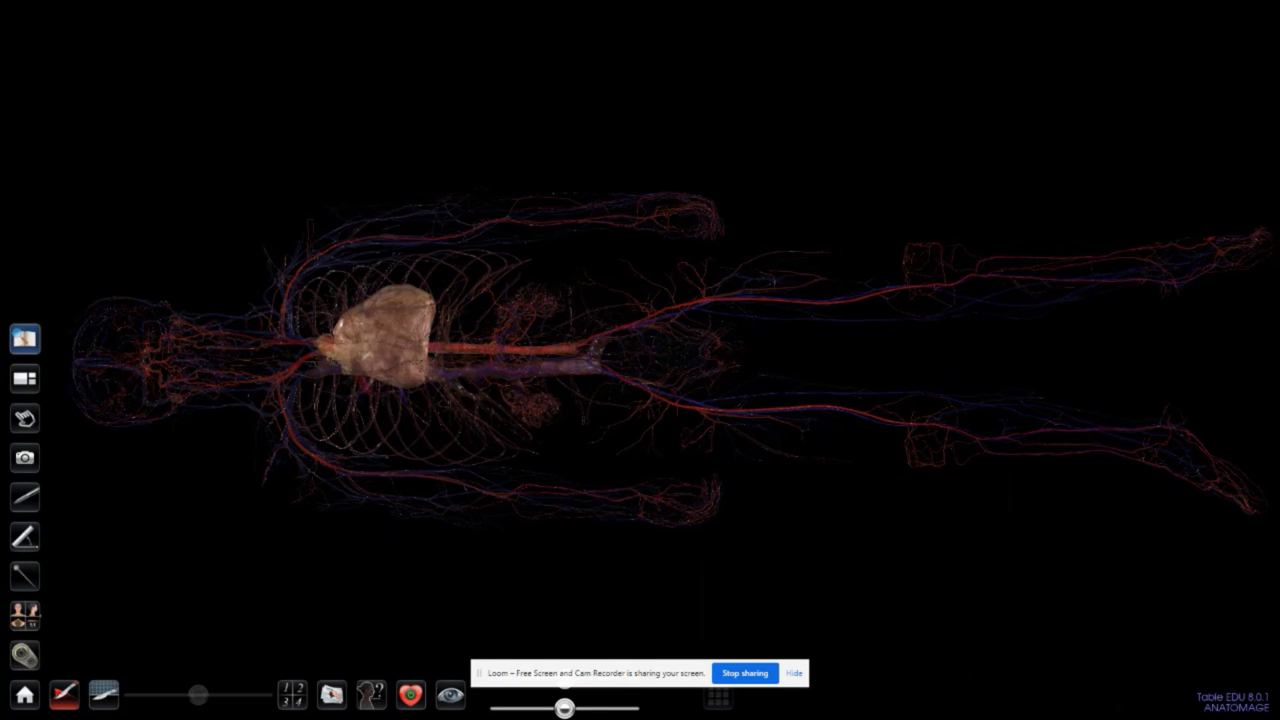
Step: Turn the cardiovascular system to a side view of the heart, and adjust the brightness and contrast of the rendering
{"action": "scroll", "coordinate": [386, 321], "scroll_direction": "up", "scroll_amount": 2}
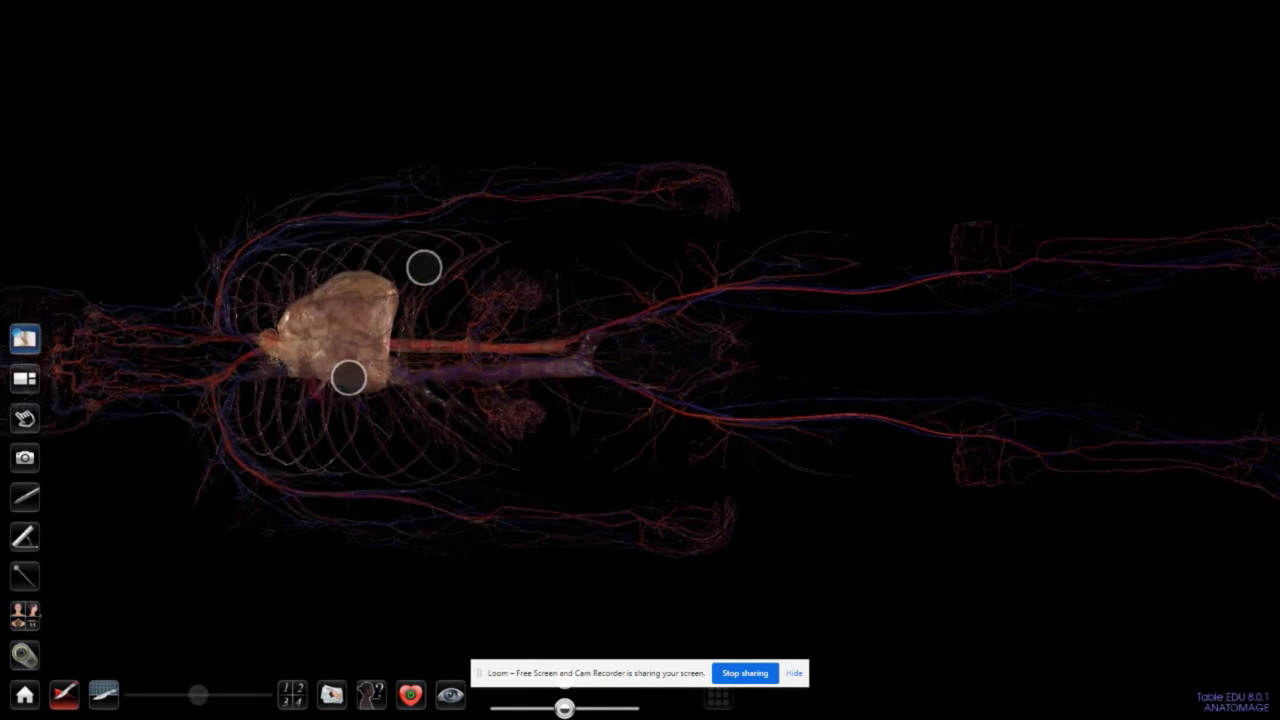
{"action": "scroll", "coordinate": [362, 322], "scroll_direction": "up", "scroll_amount": 2}
{"action": "left_click_drag", "start_coordinate": [362, 322], "coordinate": [388, 324]}
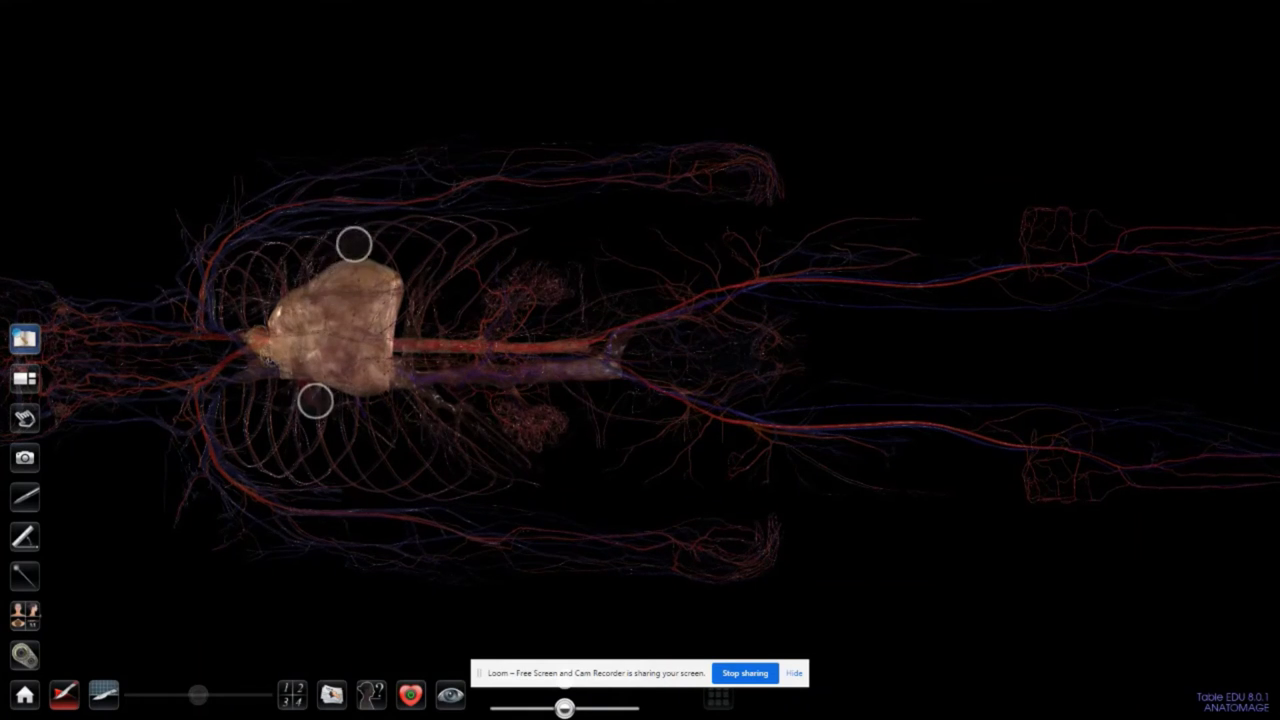
{"action": "scroll", "coordinate": [334, 322], "scroll_direction": "up", "scroll_amount": 1}
{"action": "left_click_drag", "start_coordinate": [320, 272], "coordinate": [354, 200]}
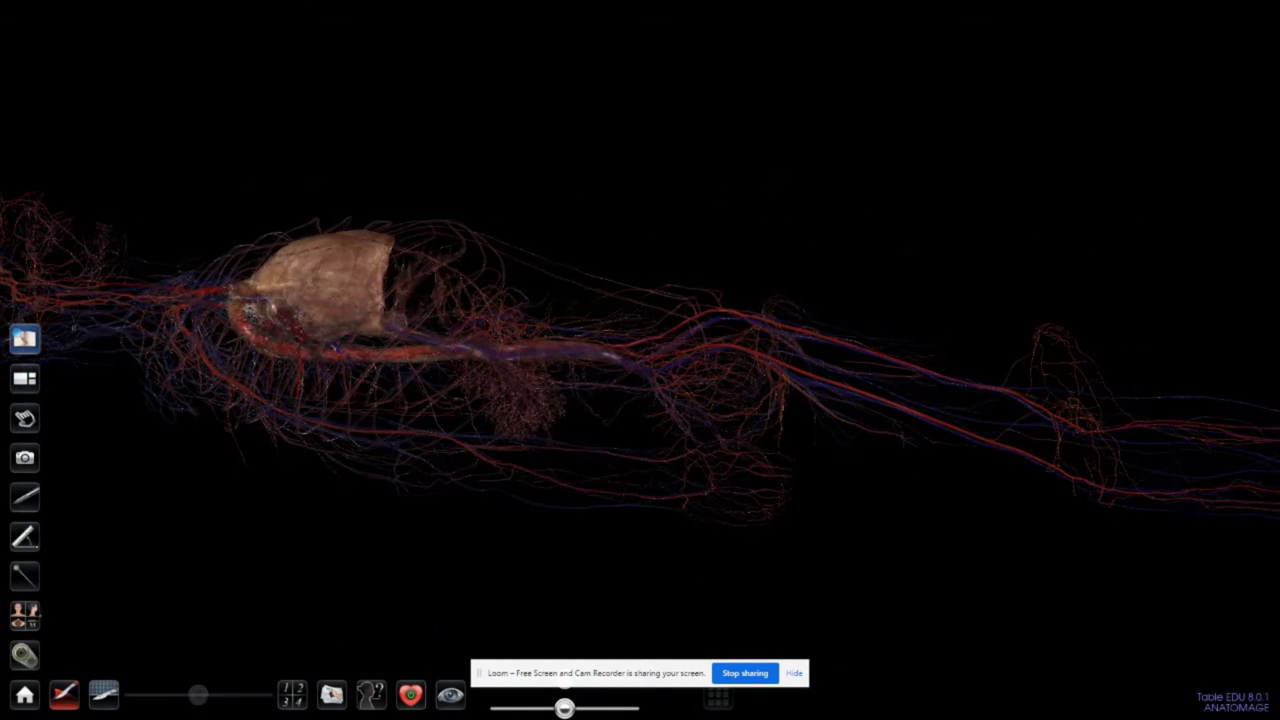
{"action": "left_click_drag", "start_coordinate": [585, 673], "coordinate": [820, 636]}
{"action": "mouse_move", "coordinate": [562, 667]}
{"action": "left_mouse_down"}
{"action": "mouse_move", "coordinate": [619, 673]}
{"action": "mouse_move", "coordinate": [514, 677]}
{"action": "mouse_move", "coordinate": [560, 679]}
{"action": "mouse_move", "coordinate": [548, 704]}
{"action": "mouse_move", "coordinate": [571, 708]}
{"action": "mouse_move", "coordinate": [548, 679]}
{"action": "left_mouse_up"}
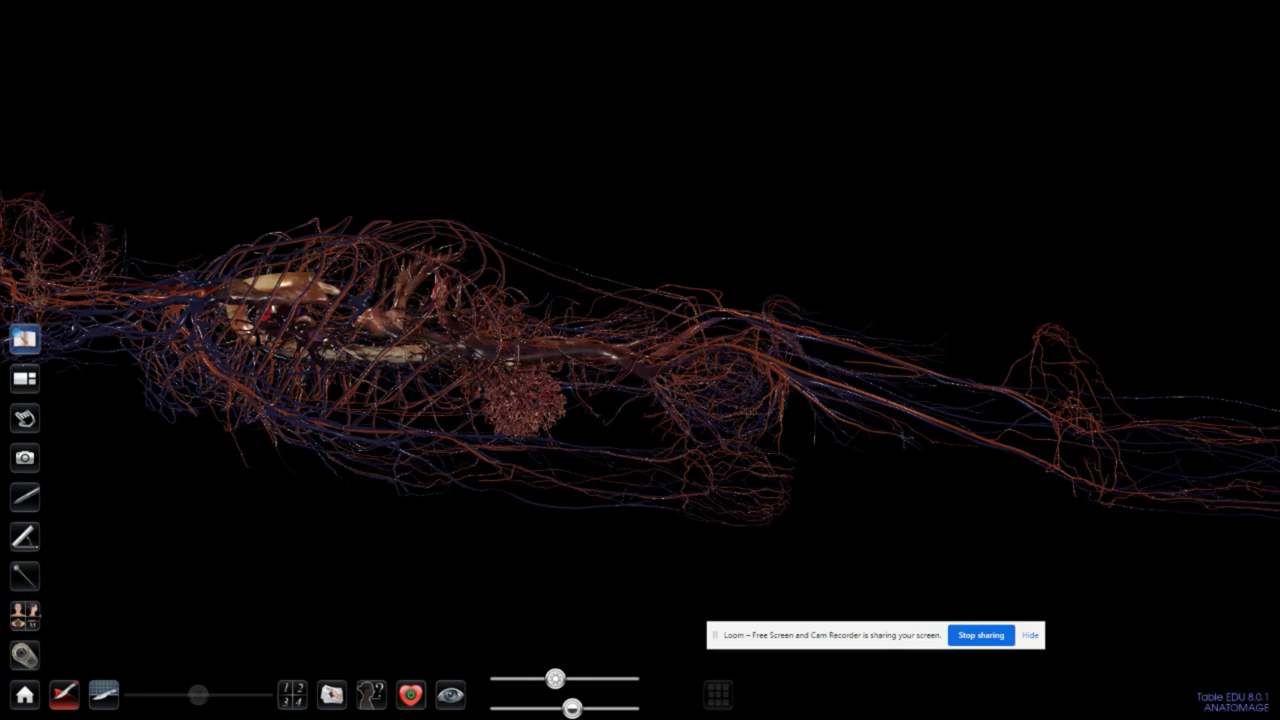
Step: Show the Heart category of the Cardiovascular system, label its structures, color it green, and close the visibility settings
{"action": "left_click", "coordinate": [450, 694]}
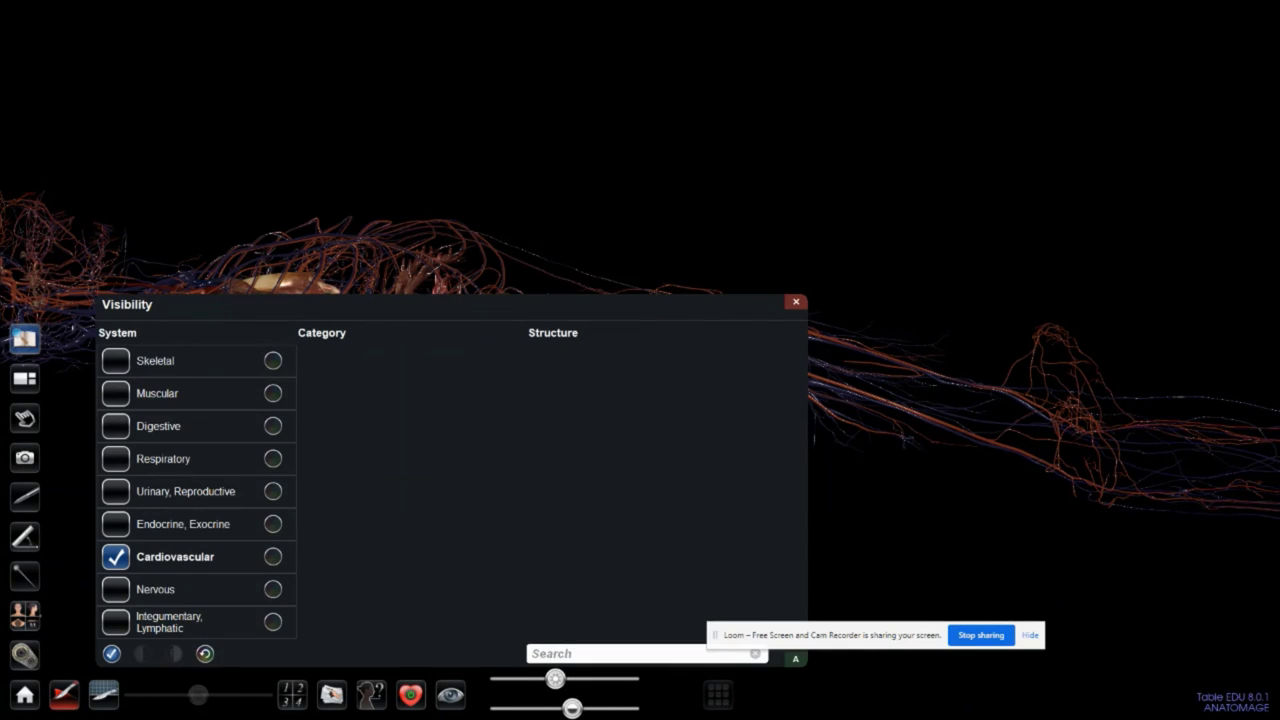
{"action": "left_click", "coordinate": [176, 557]}
{"action": "left_click", "coordinate": [315, 355]}
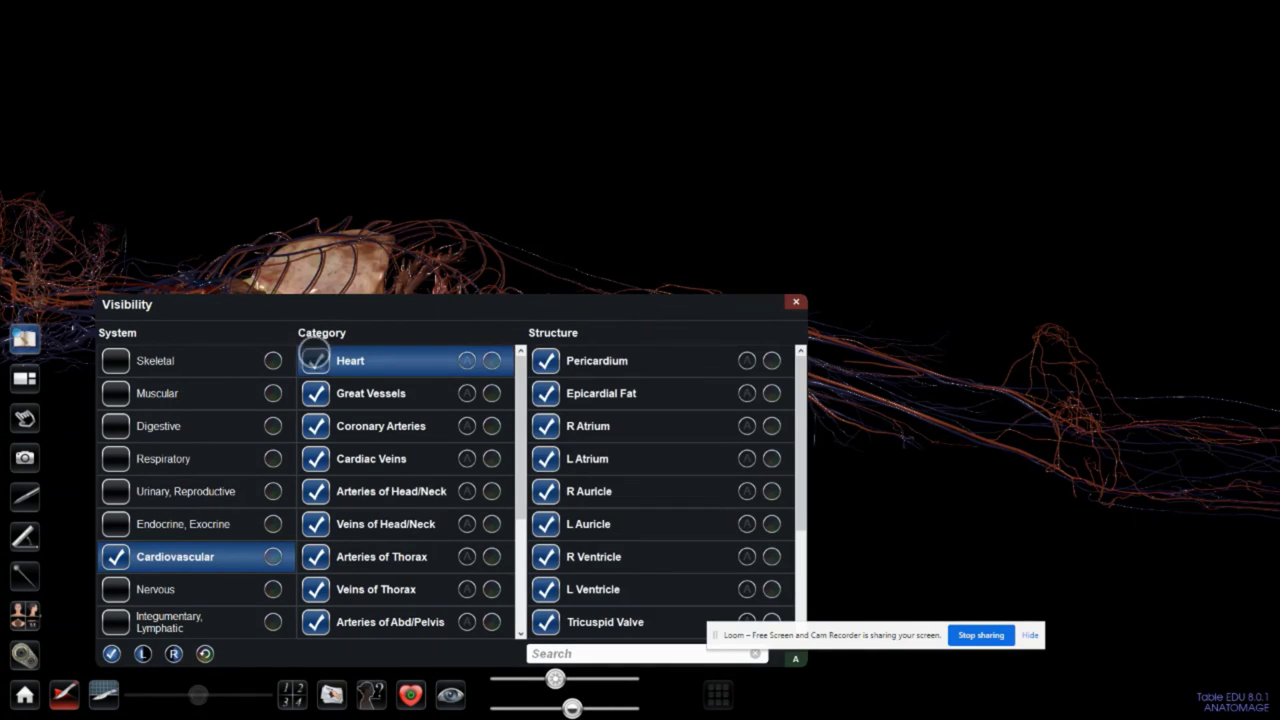
{"action": "left_click", "coordinate": [466, 360]}
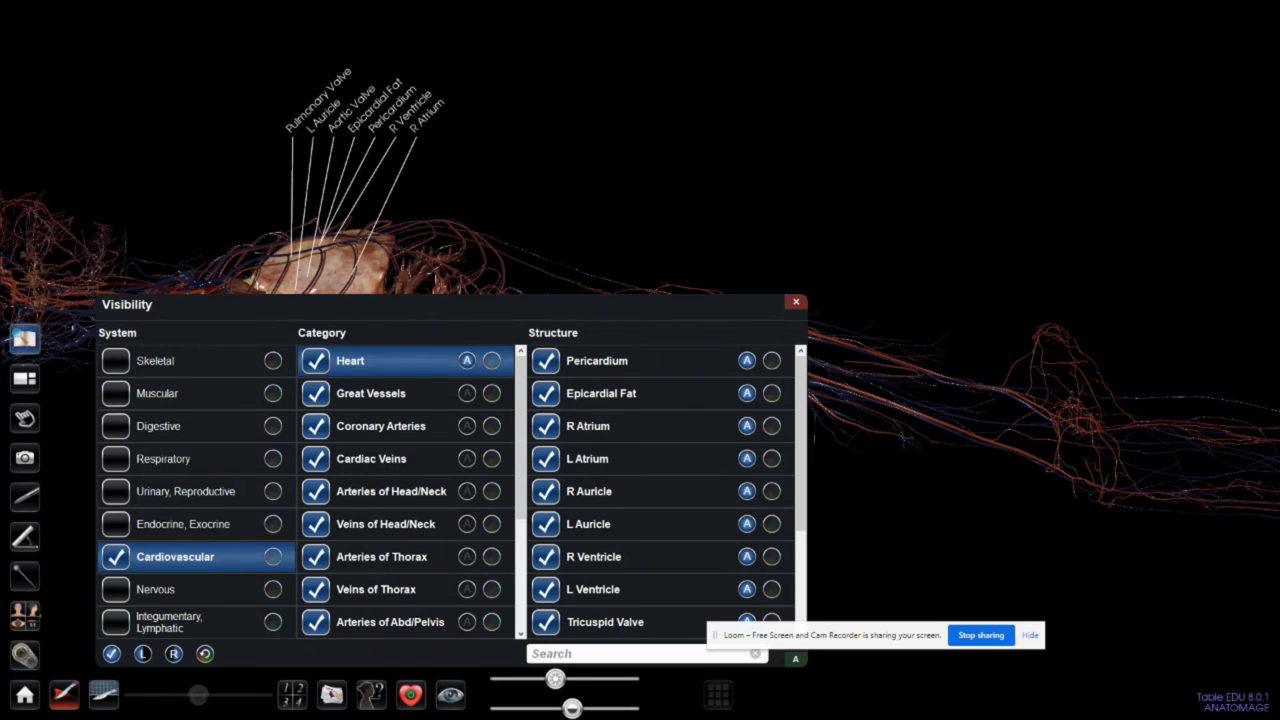
{"action": "left_click", "coordinate": [491, 360]}
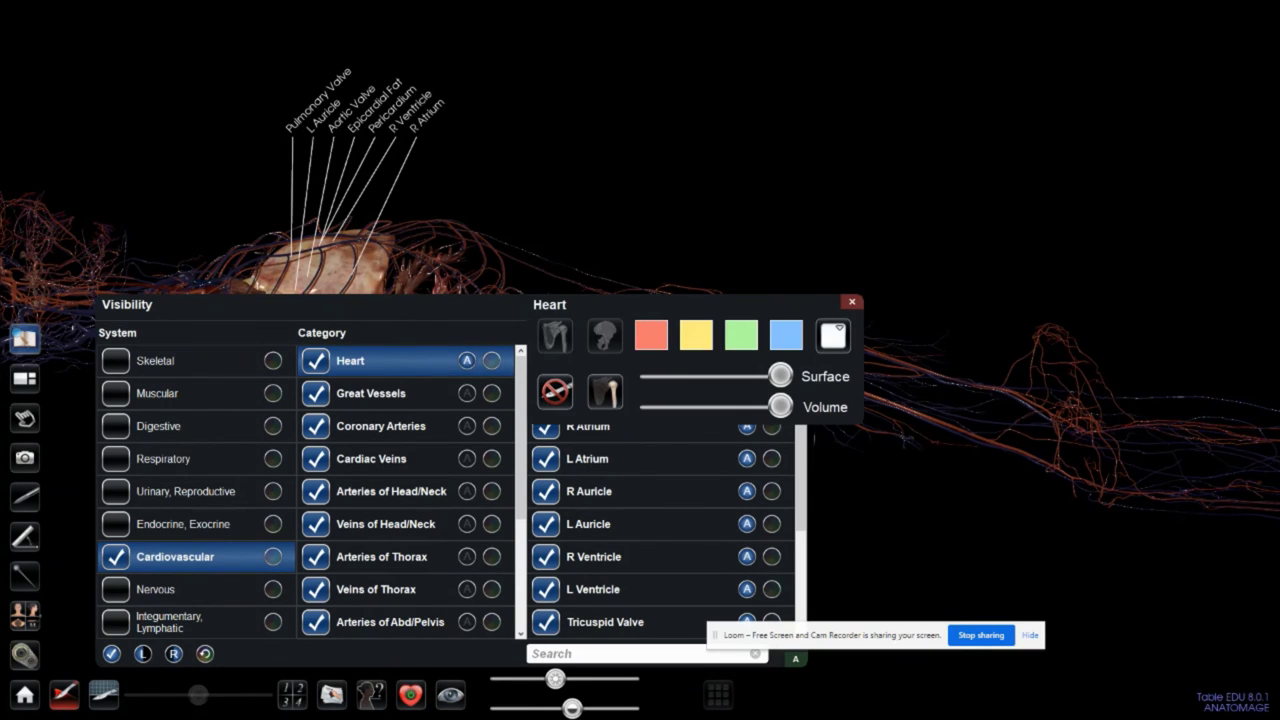
{"action": "left_click", "coordinate": [741, 335]}
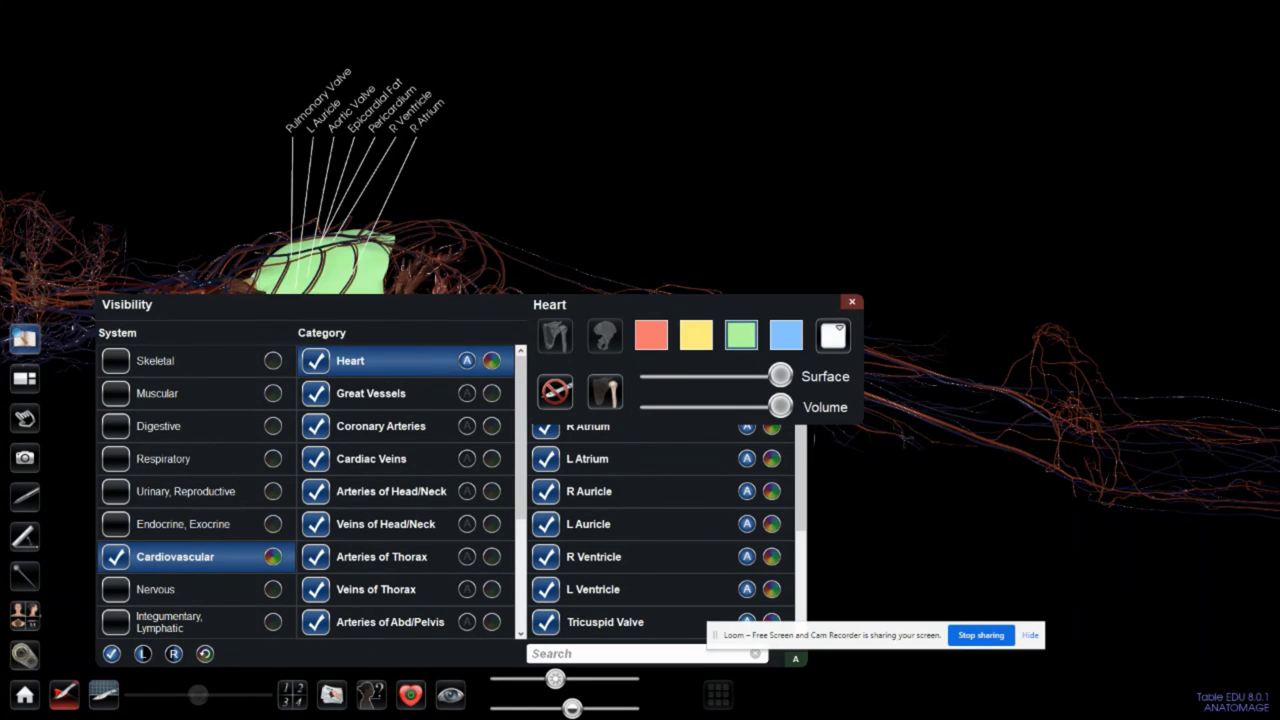
{"action": "left_click", "coordinate": [851, 301]}
{"action": "left_click", "coordinate": [795, 301]}
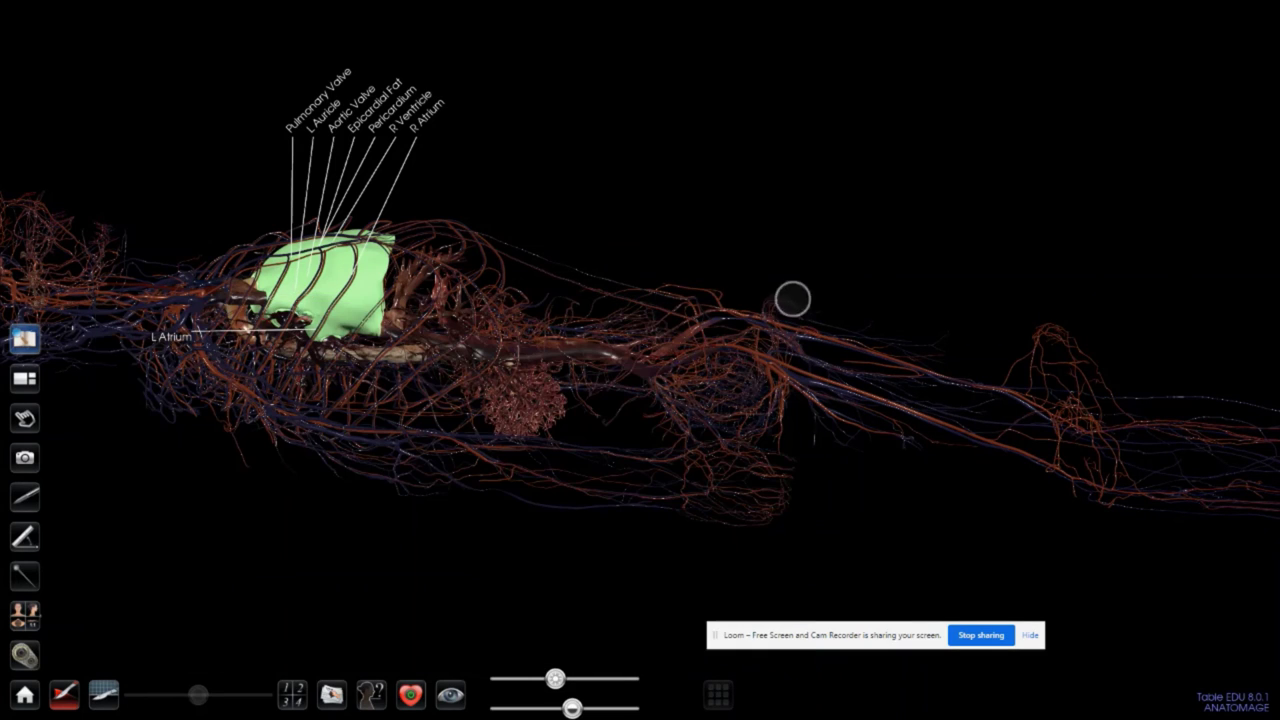
Step: Show the Endocrine/Exocrine, Urinary/Reproductive, Respiratory, Digestive and Muscular systems around the green heart, and close the visibility settings
{"action": "left_click_drag", "start_coordinate": [350, 335], "coordinate": [354, 414]}
{"action": "scroll", "coordinate": [350, 325], "scroll_direction": "up", "scroll_amount": 3}
{"action": "scroll", "coordinate": [248, 287], "scroll_direction": "up", "scroll_amount": 3}
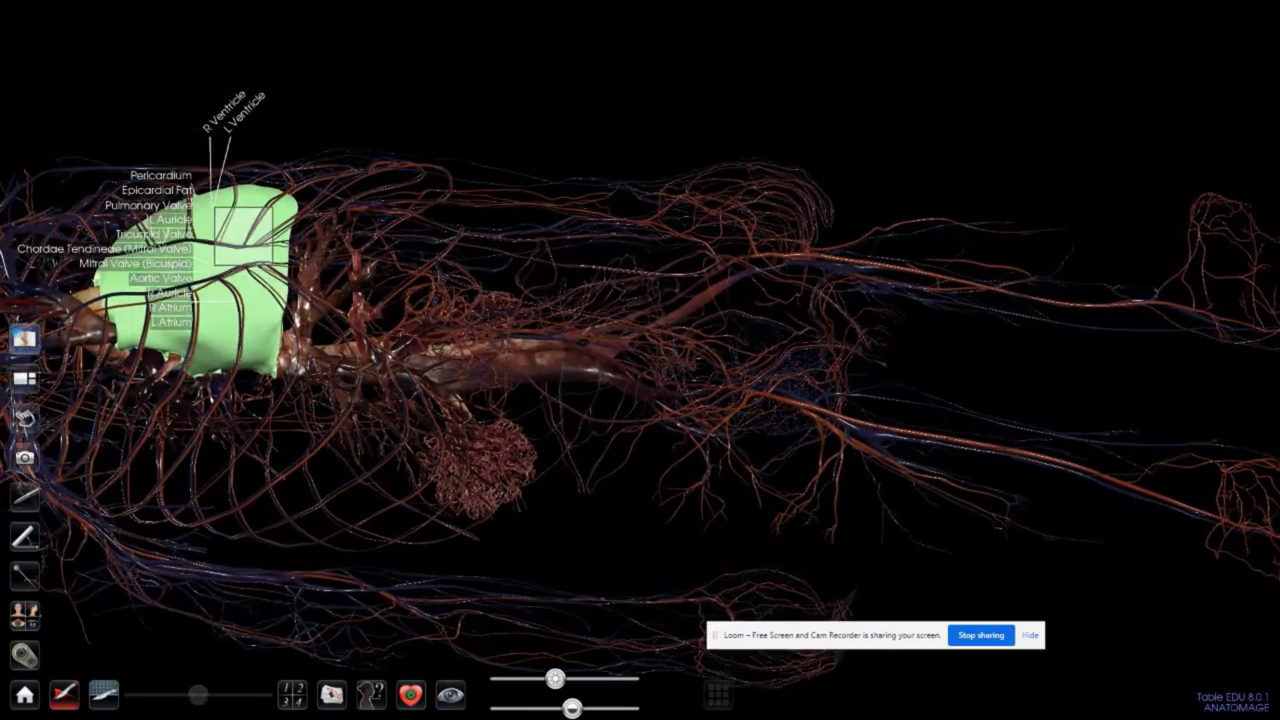
{"action": "scroll", "coordinate": [250, 275], "scroll_direction": "down", "scroll_amount": 3}
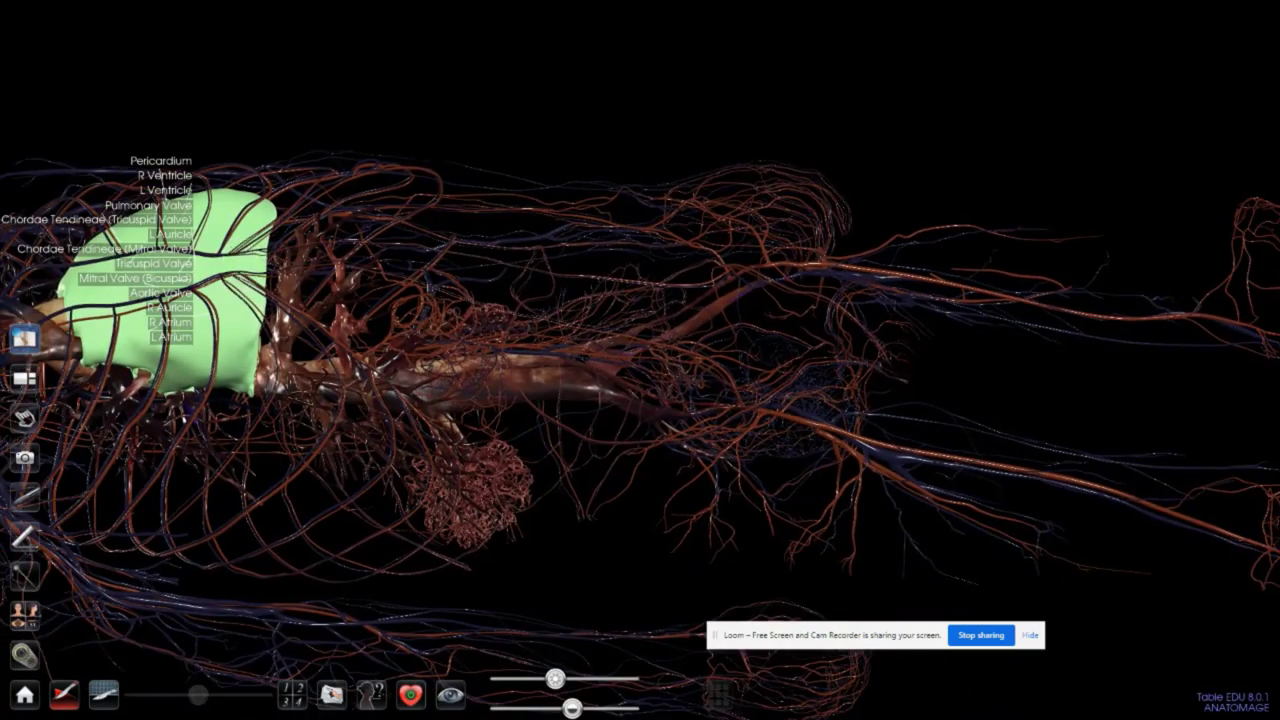
{"action": "left_click_drag", "start_coordinate": [258, 256], "coordinate": [396, 314]}
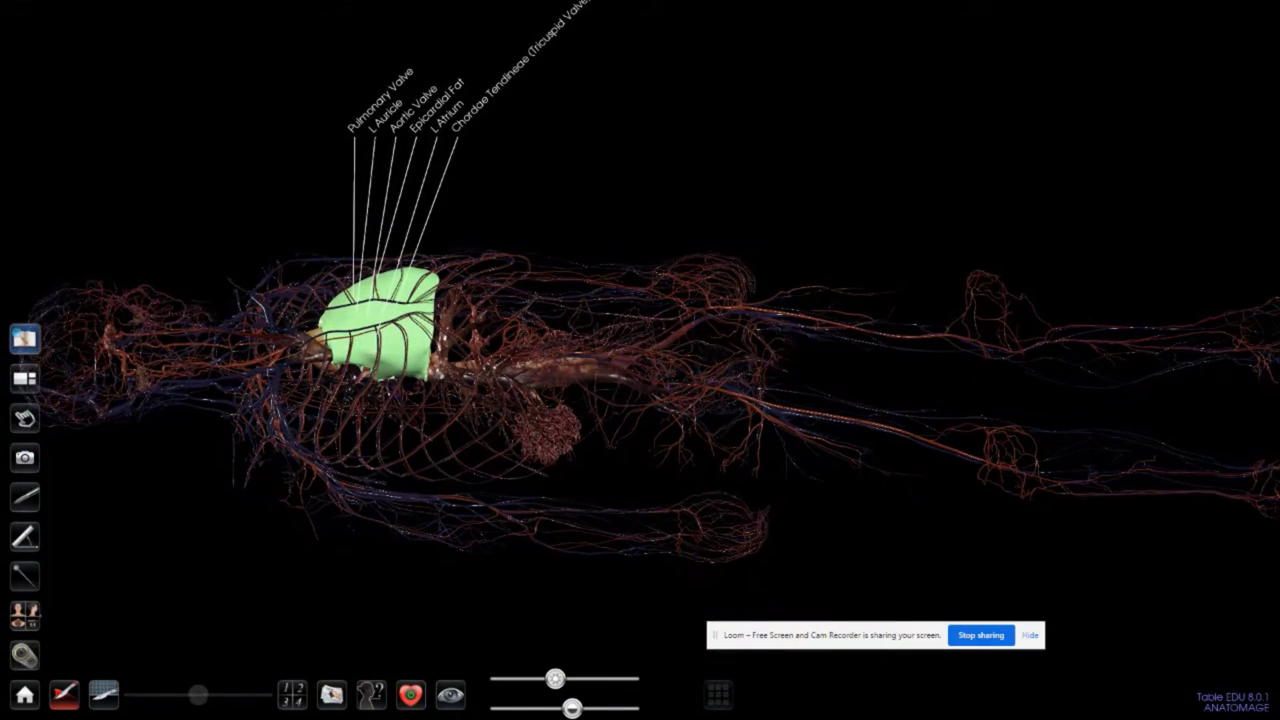
{"action": "left_click", "coordinate": [450, 694]}
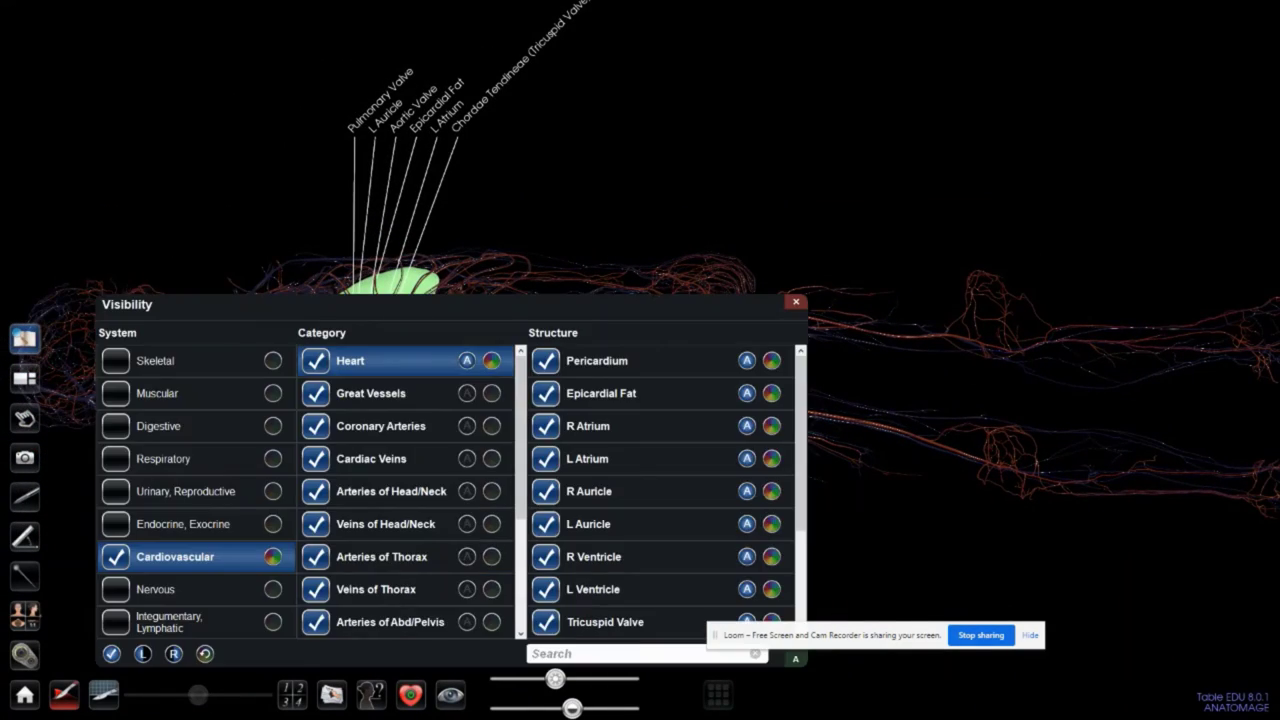
{"action": "left_click", "coordinate": [116, 524]}
{"action": "left_click", "coordinate": [116, 492]}
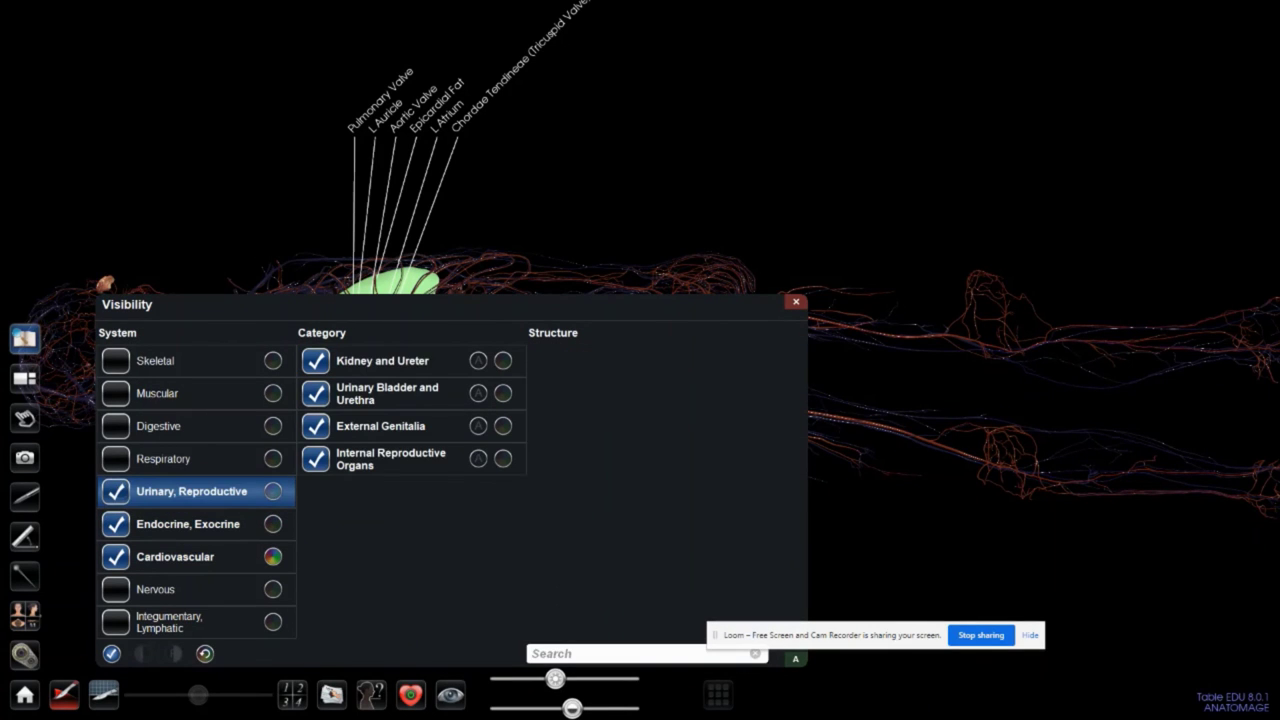
{"action": "left_click", "coordinate": [116, 458]}
{"action": "left_click", "coordinate": [116, 426]}
{"action": "left_click", "coordinate": [116, 393]}
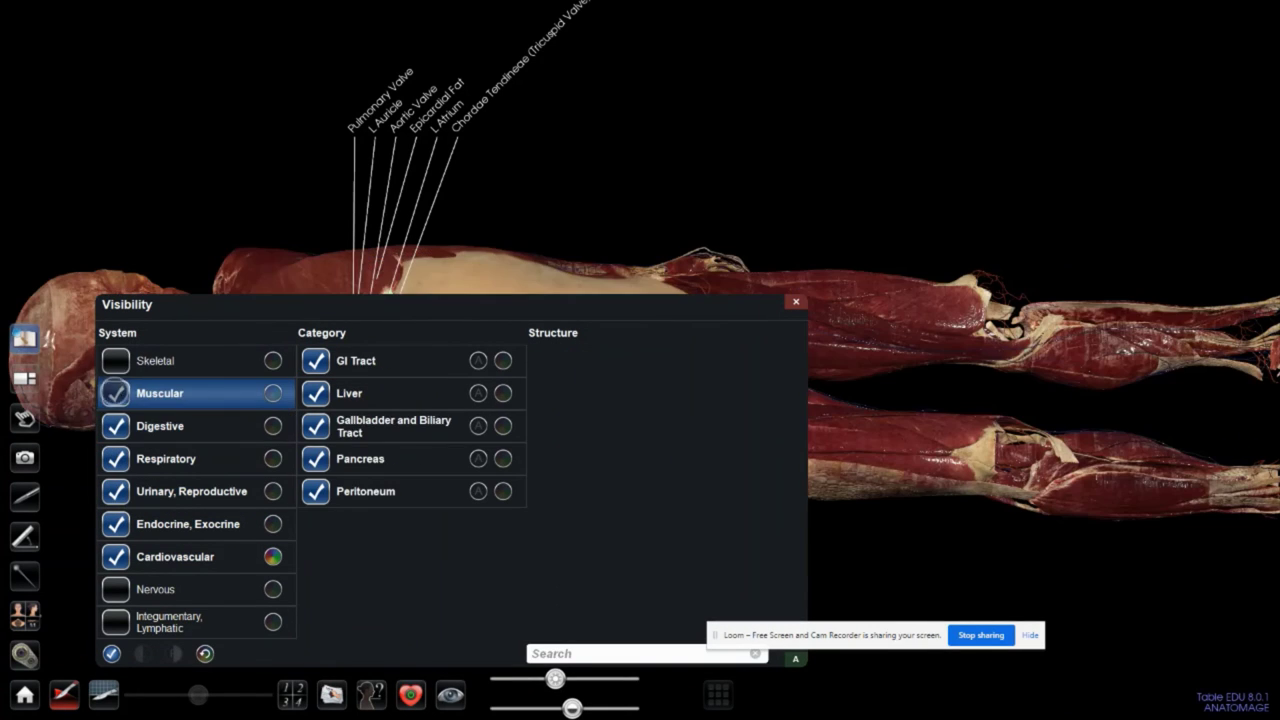
{"action": "left_click", "coordinate": [796, 302]}
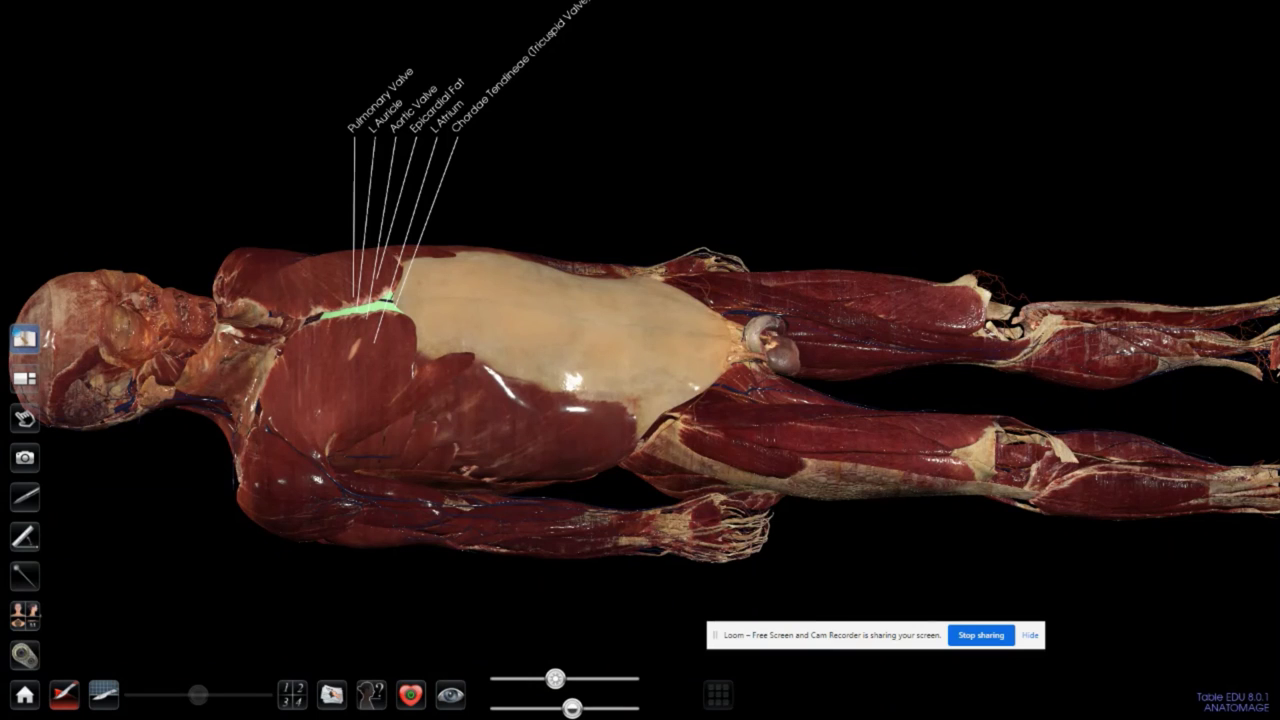
Step: Hide the Muscular system to expose the labeled heart and internal organs, and center the torso in view
{"action": "scroll", "coordinate": [376, 318], "scroll_direction": "up", "scroll_amount": 5}
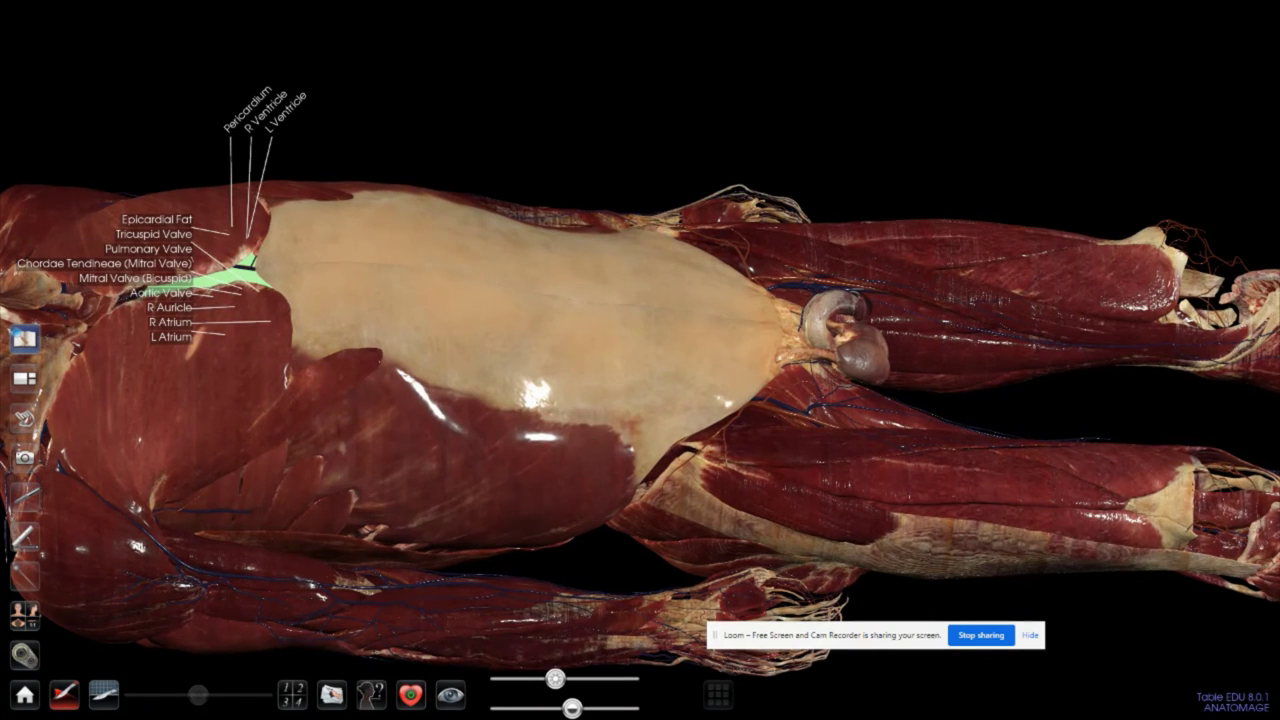
{"action": "left_click", "coordinate": [450, 694]}
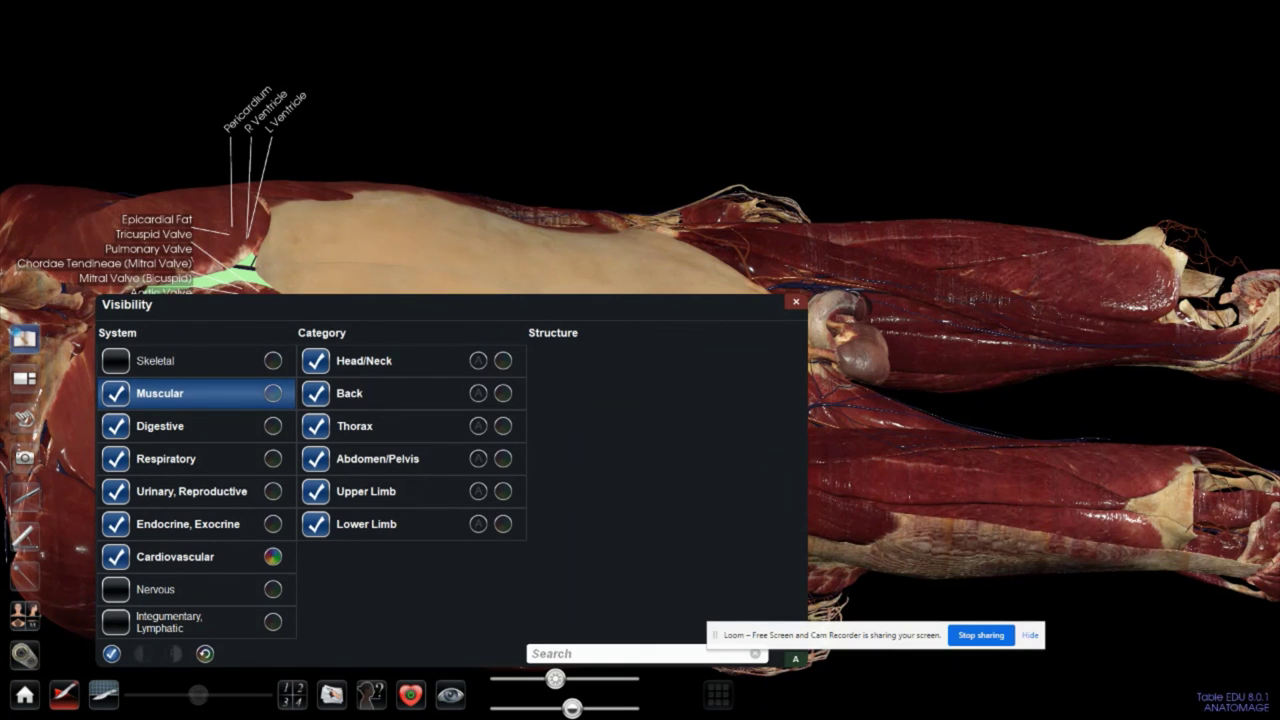
{"action": "left_click", "coordinate": [116, 393]}
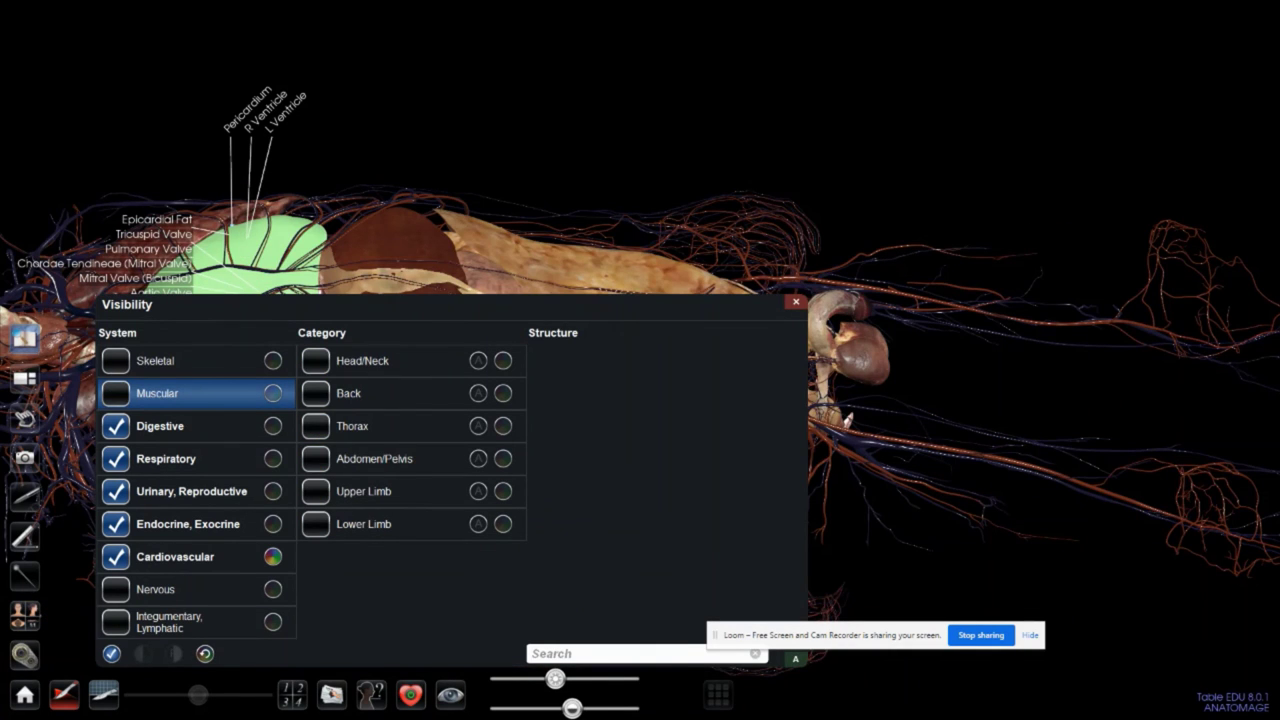
{"action": "left_click", "coordinate": [796, 302]}
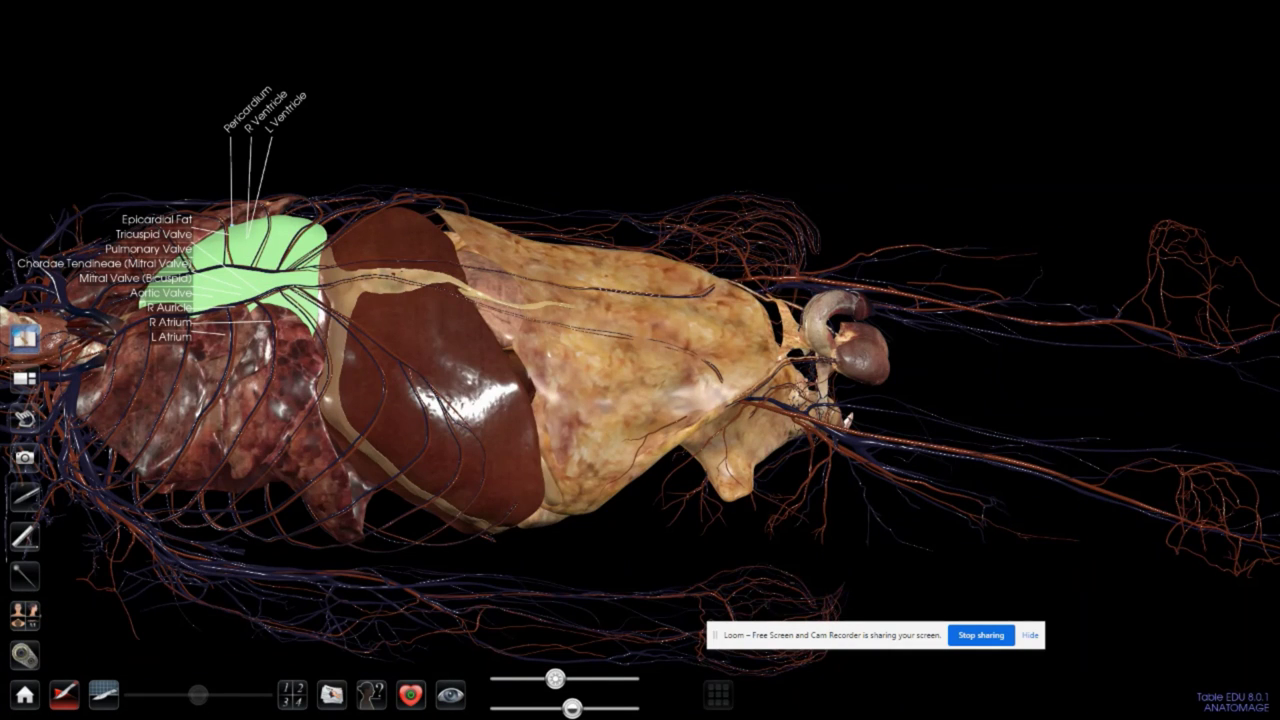
{"action": "left_click_drag", "start_coordinate": [360, 263], "coordinate": [611, 288]}
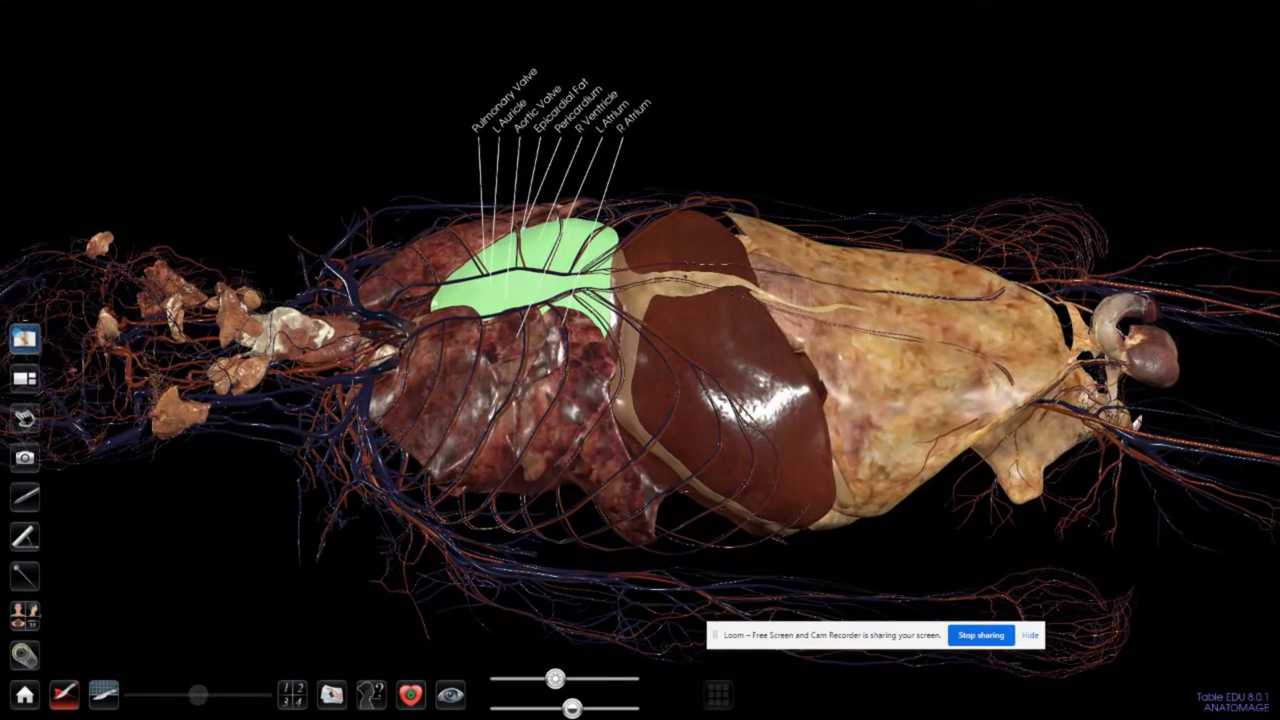
Step: Open the Presets window to view its saved view and VPF import and export options, and close it
{"action": "left_click", "coordinate": [291, 696]}
{"action": "left_click", "coordinate": [292, 661]}
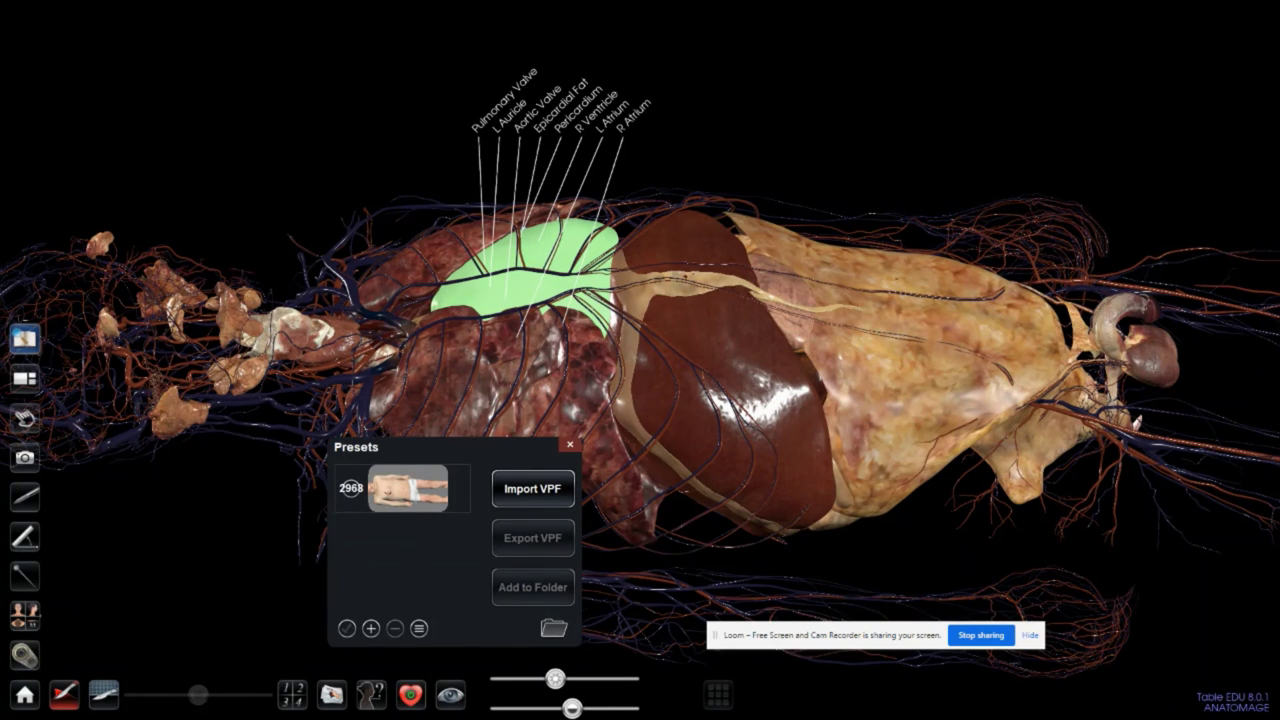
{"action": "left_click", "coordinate": [570, 443]}
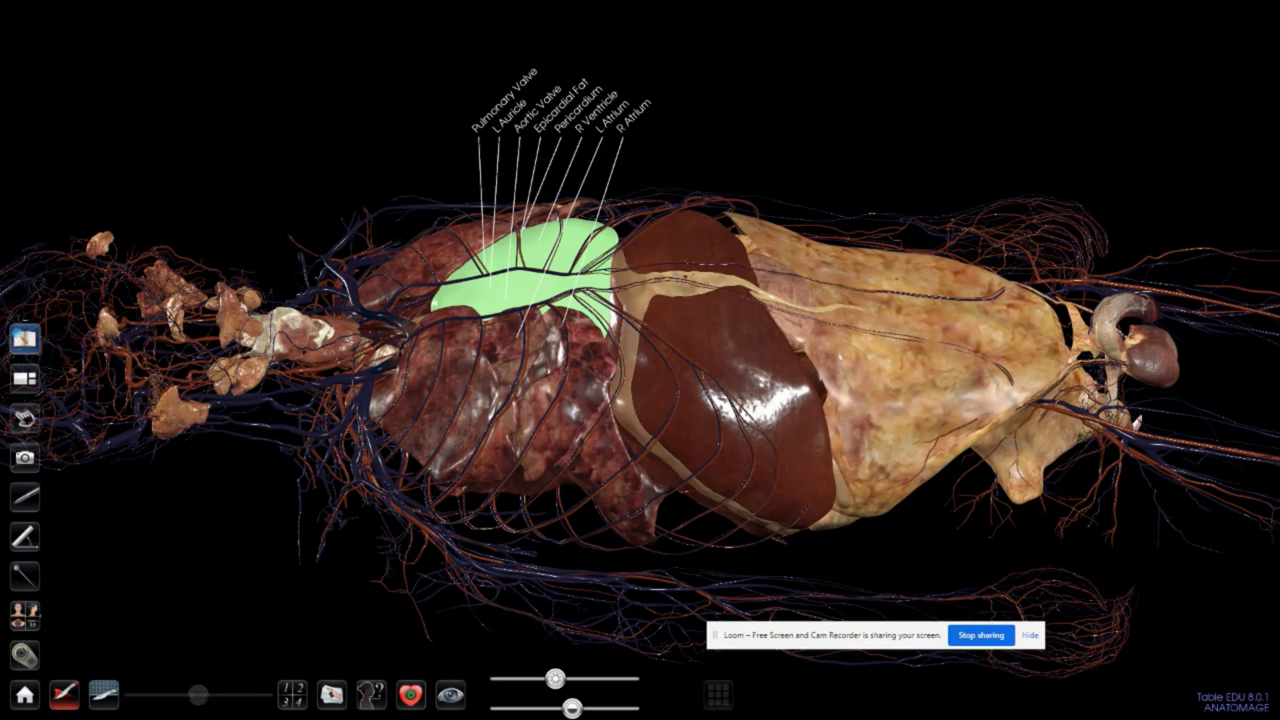
Step: Open Quiz Mode, preview the Game option, return to Quiz, and choose Pick Me as the quiz type
{"action": "left_click_drag", "start_coordinate": [337, 625], "coordinate": [332, 673]}
{"action": "left_click", "coordinate": [331, 694]}
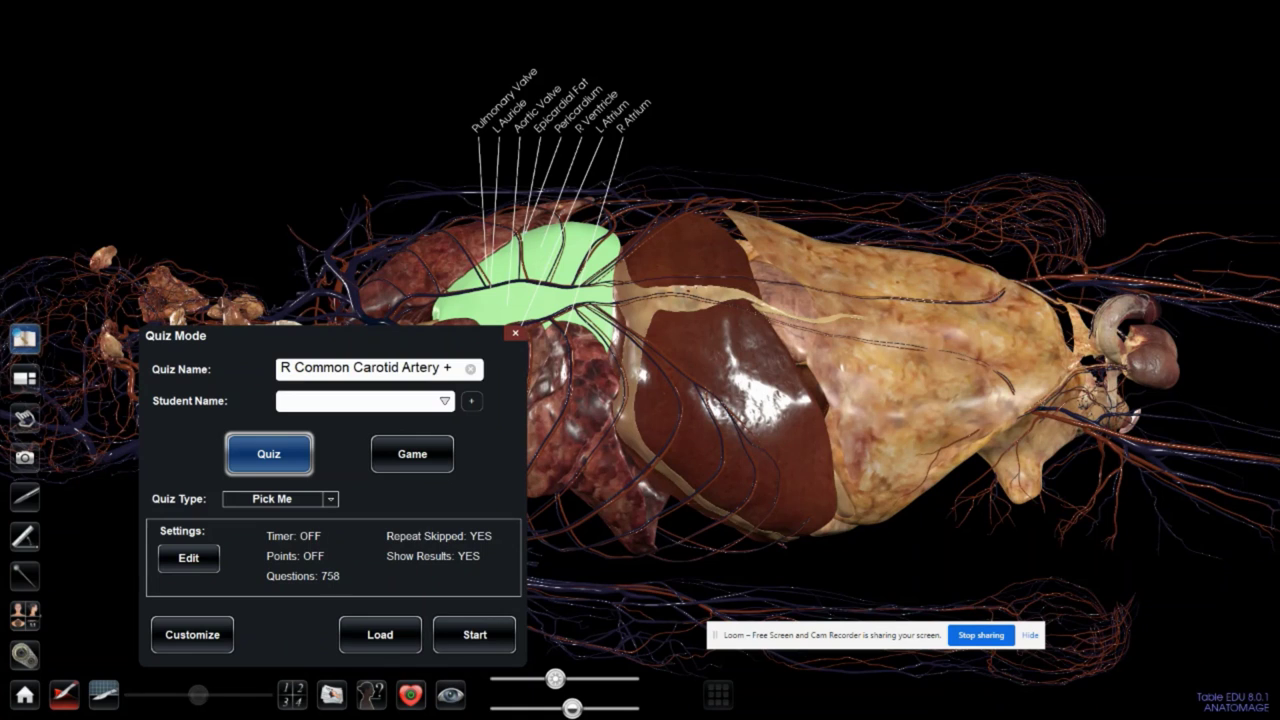
{"action": "left_click", "coordinate": [413, 454]}
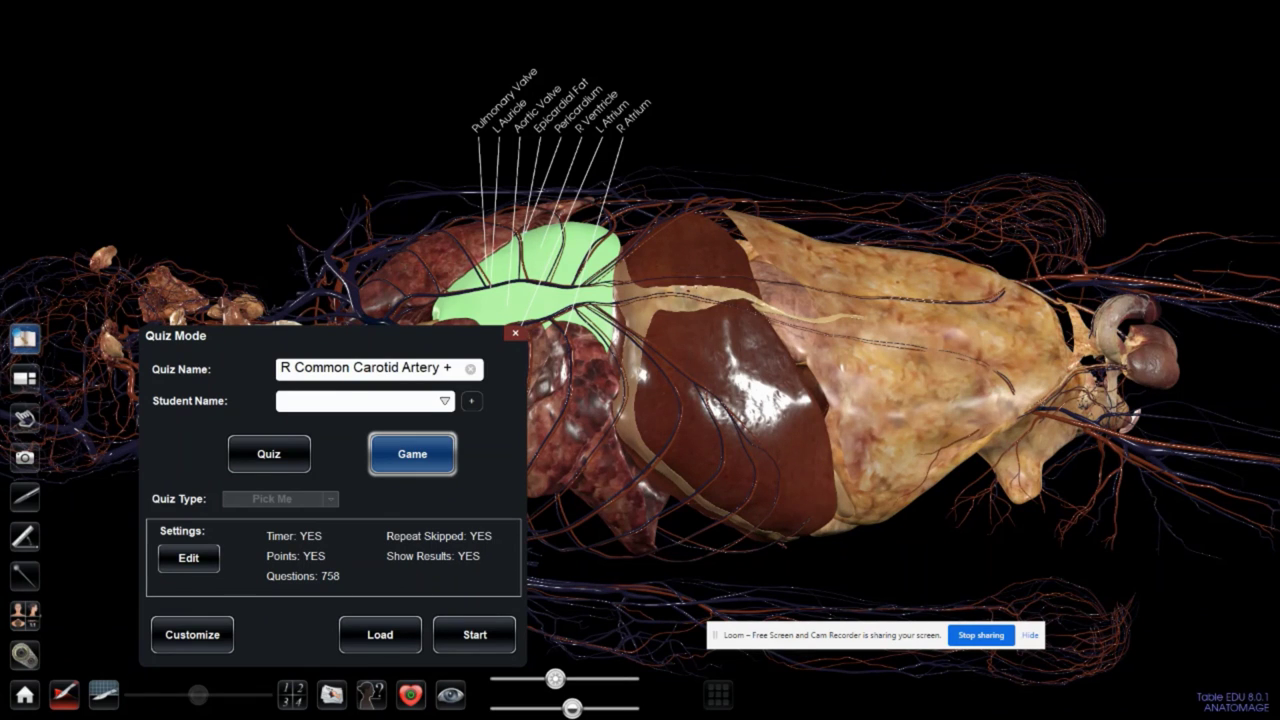
{"action": "left_click", "coordinate": [268, 454]}
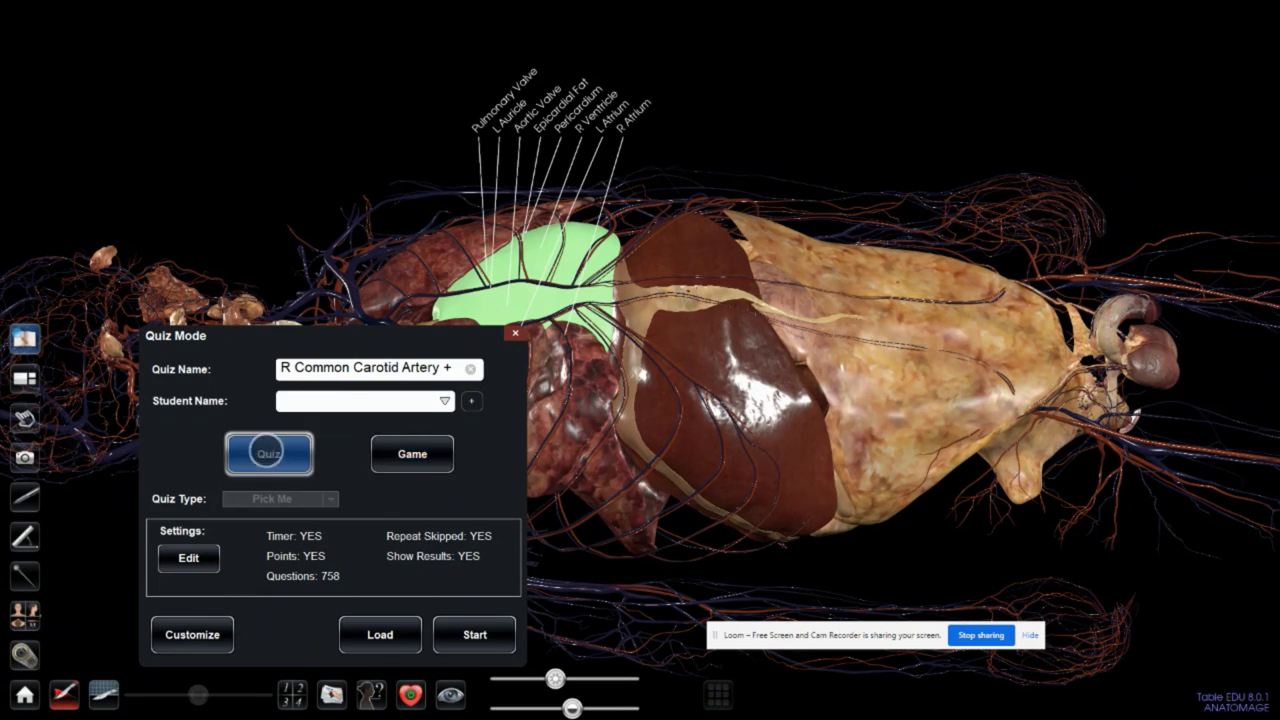
{"action": "left_click", "coordinate": [330, 499]}
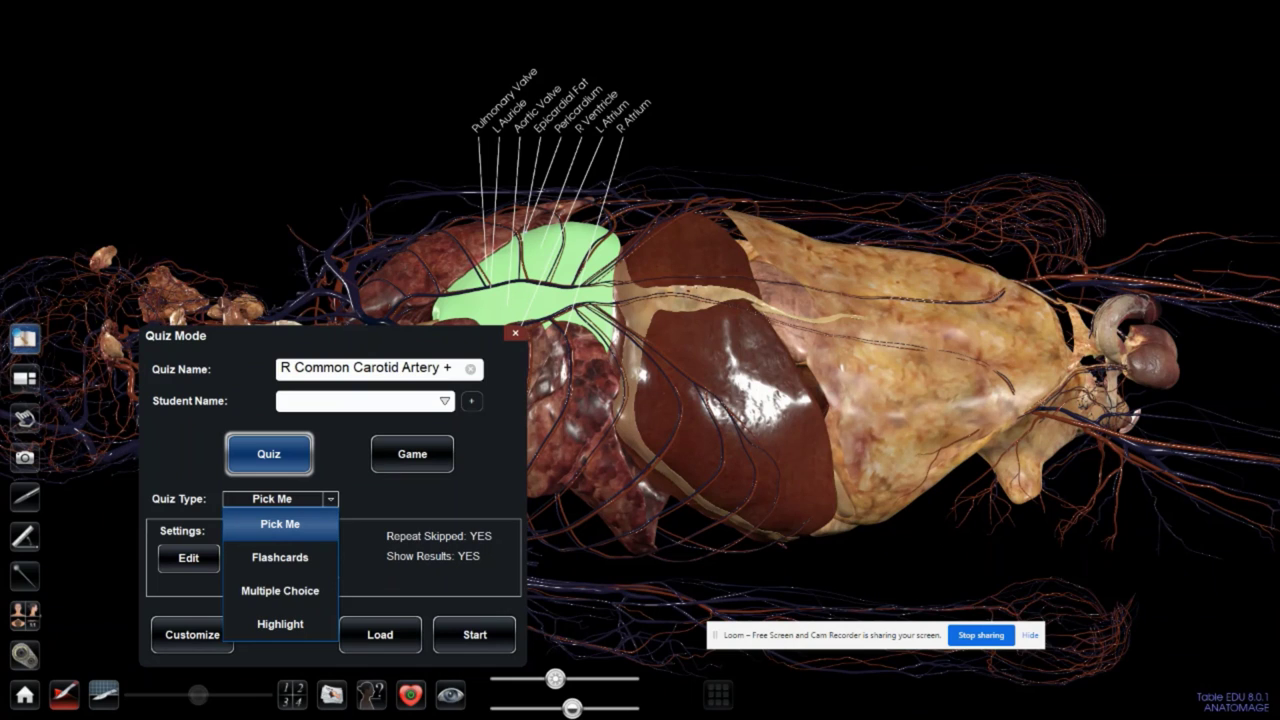
{"action": "left_click", "coordinate": [285, 520]}
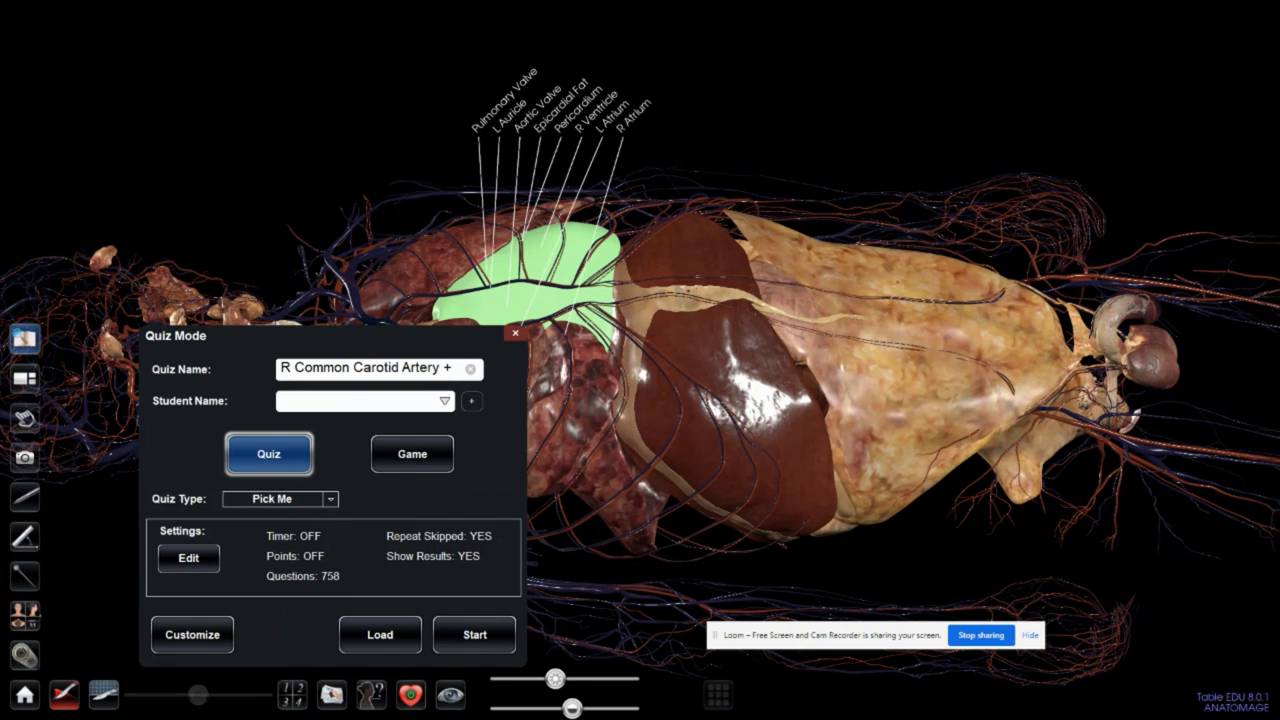
Step: Start the Pick Me quiz, move the screen-sharing bar off the question window, skip the first question and confirm the following three without picking structures
{"action": "left_click", "coordinate": [475, 634]}
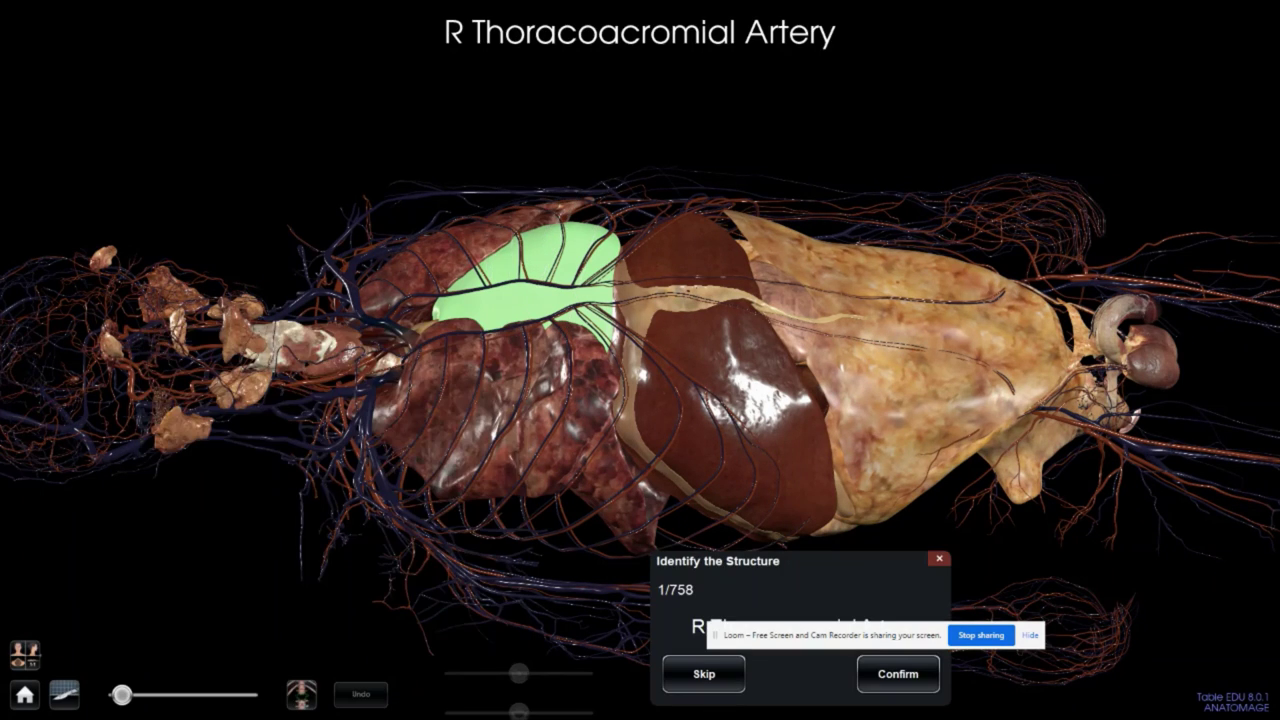
{"action": "left_click_drag", "start_coordinate": [830, 635], "coordinate": [1070, 541]}
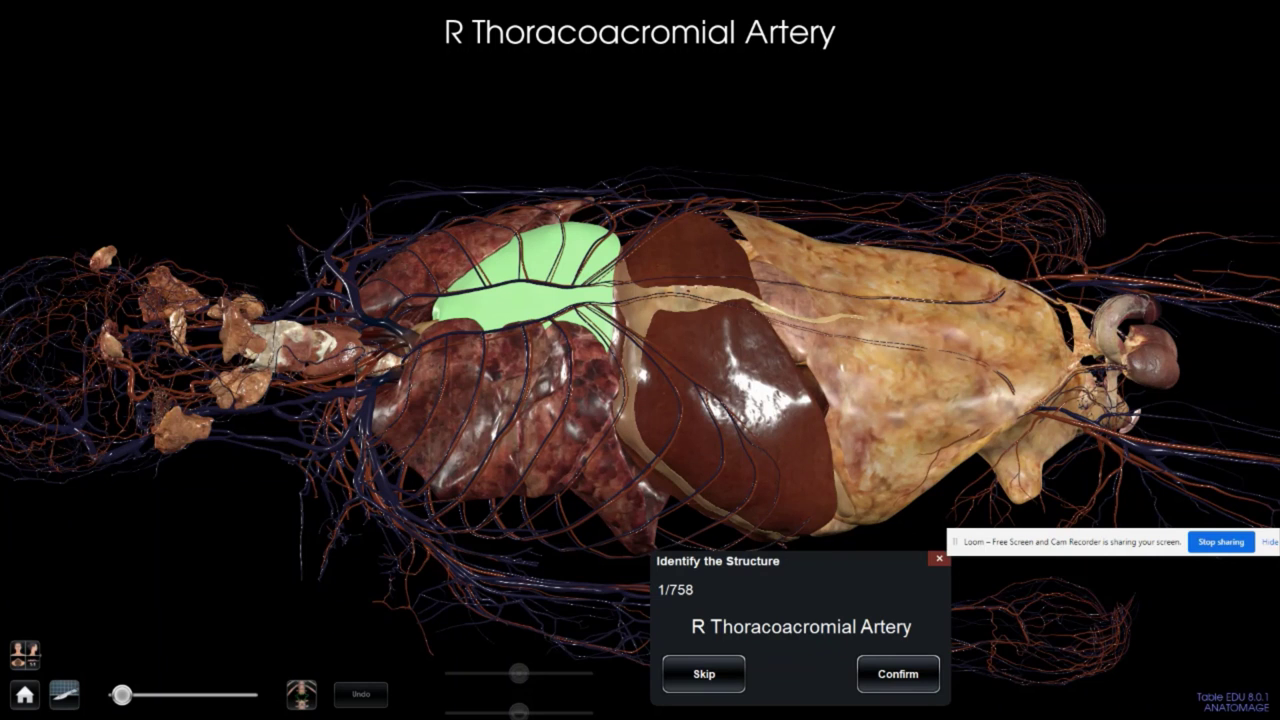
{"action": "left_click", "coordinate": [704, 674]}
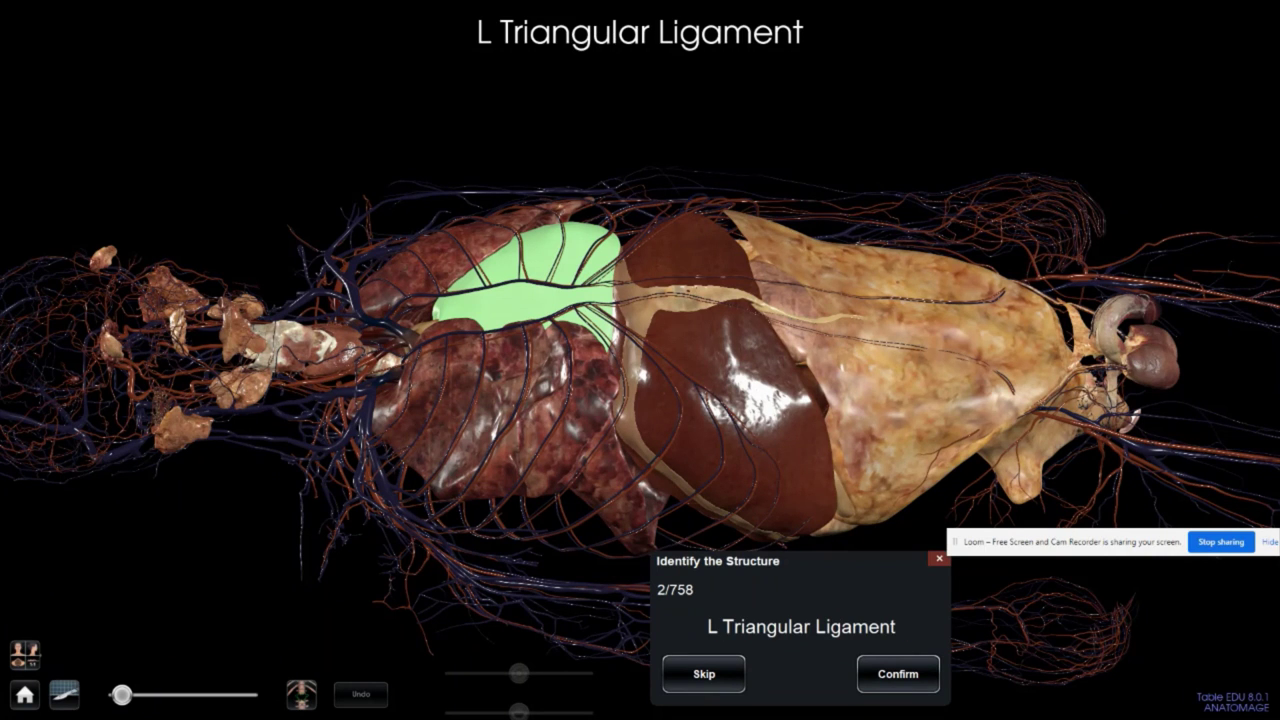
{"action": "left_click", "coordinate": [900, 684]}
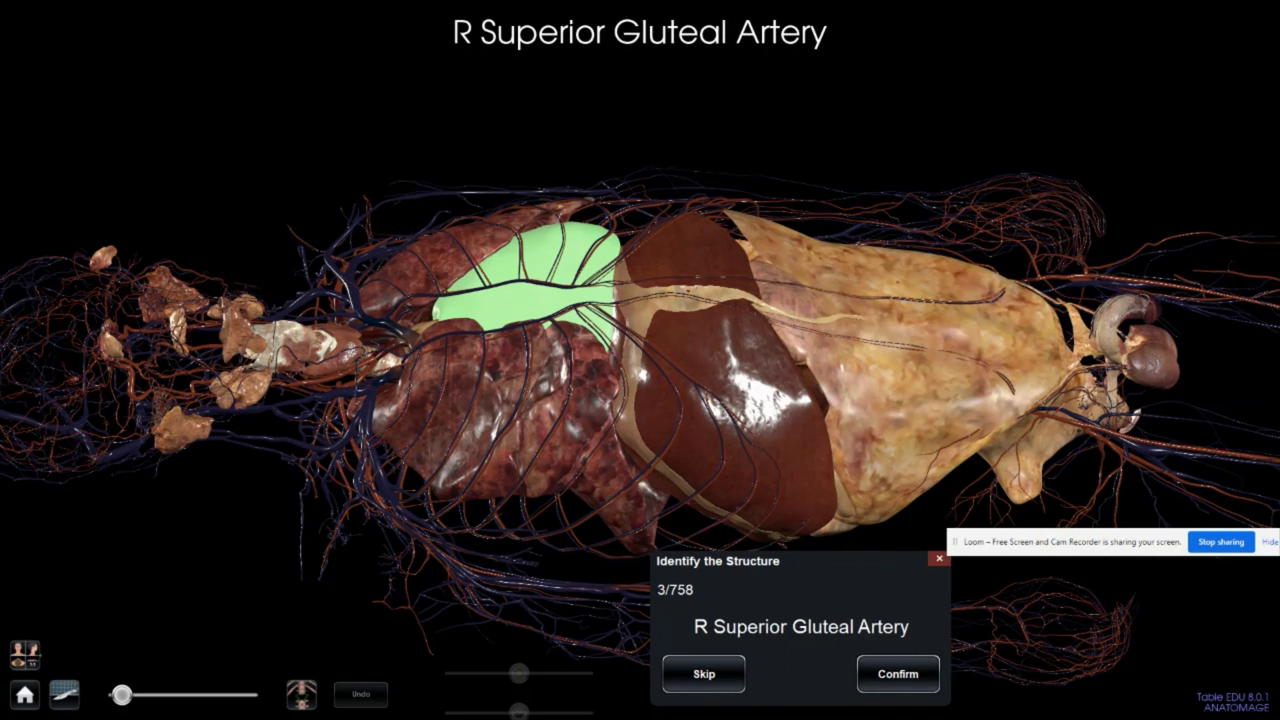
{"action": "left_click", "coordinate": [898, 673]}
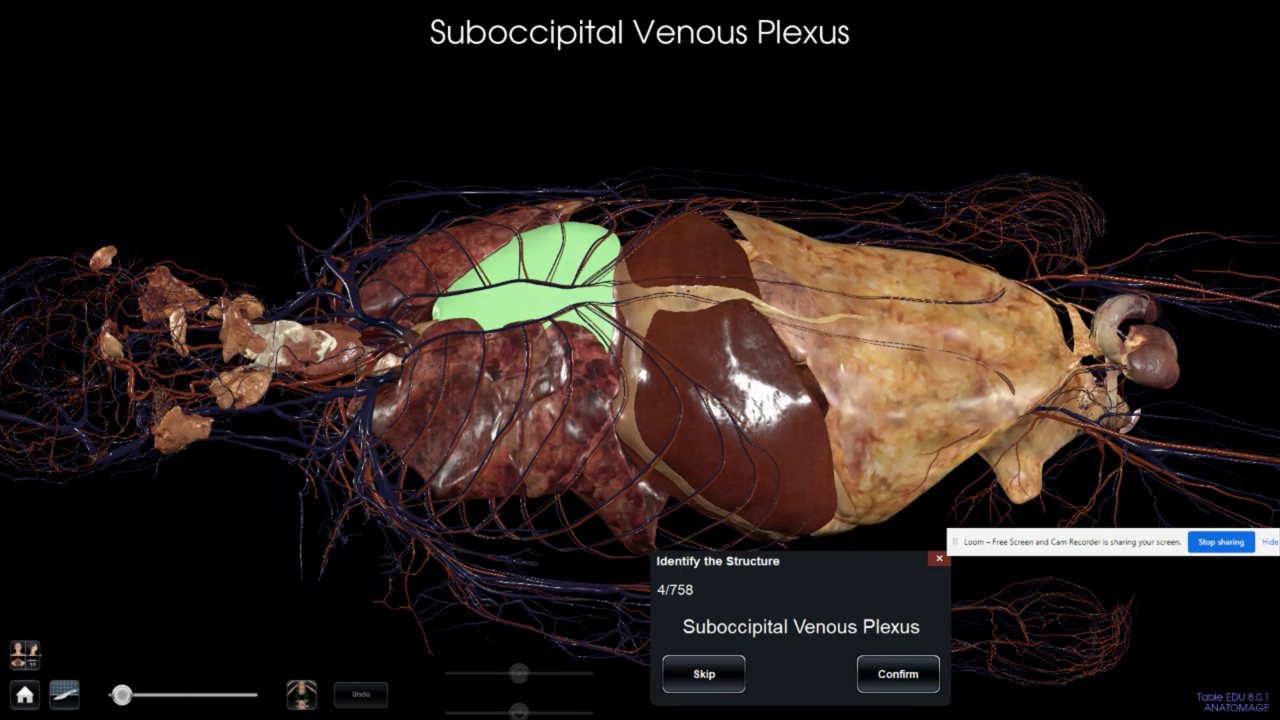
{"action": "left_click", "coordinate": [704, 673]}
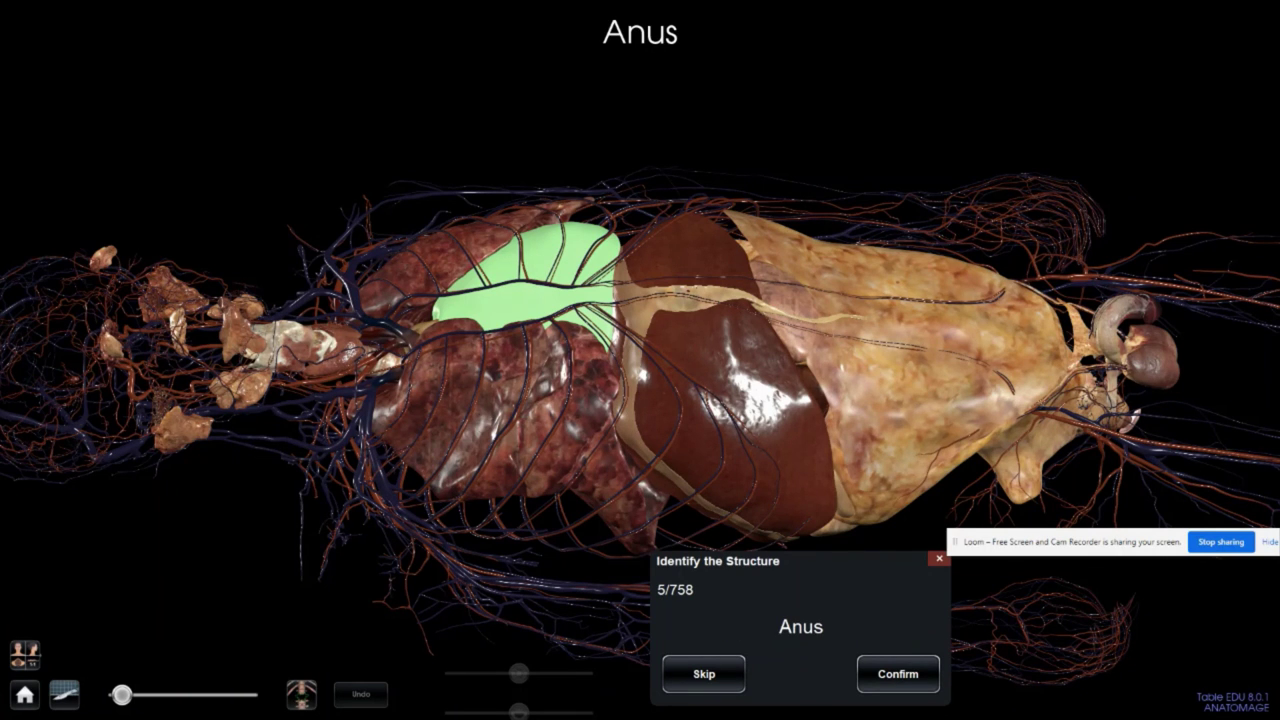
Step: End the quiz at the fifth question, view the results summary, and close it to return to the labeled body
{"action": "left_click", "coordinate": [939, 559]}
{"action": "left_click", "coordinate": [873, 509]}
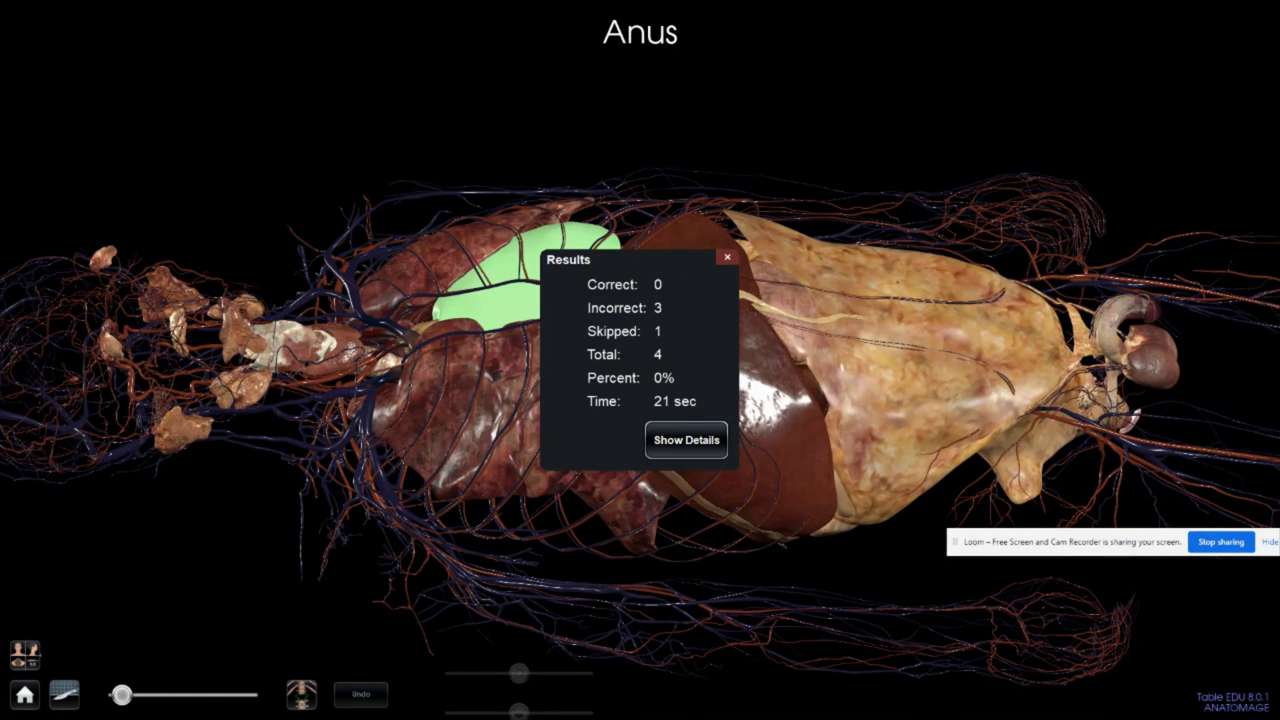
{"action": "left_click", "coordinate": [727, 257]}
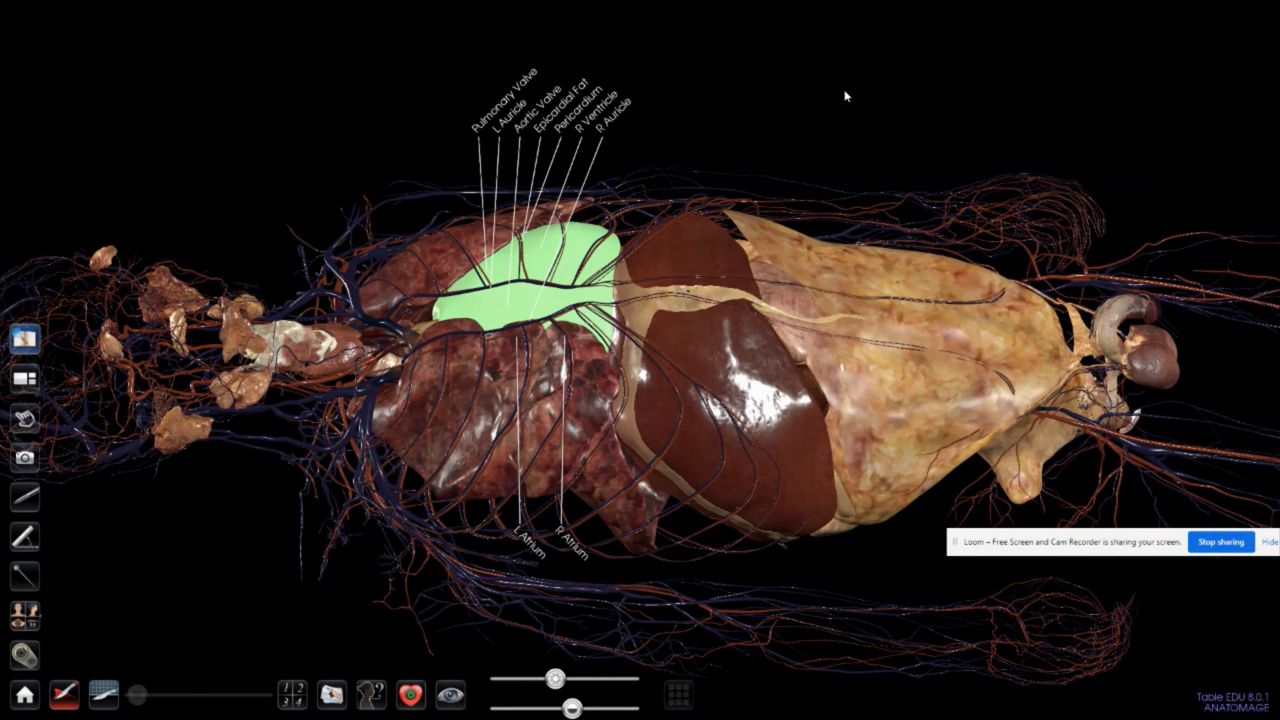
Step: Switch from the Anatomage Table to the Loom video library in Google Chrome
{"action": "key", "text": "alt+Tab"}
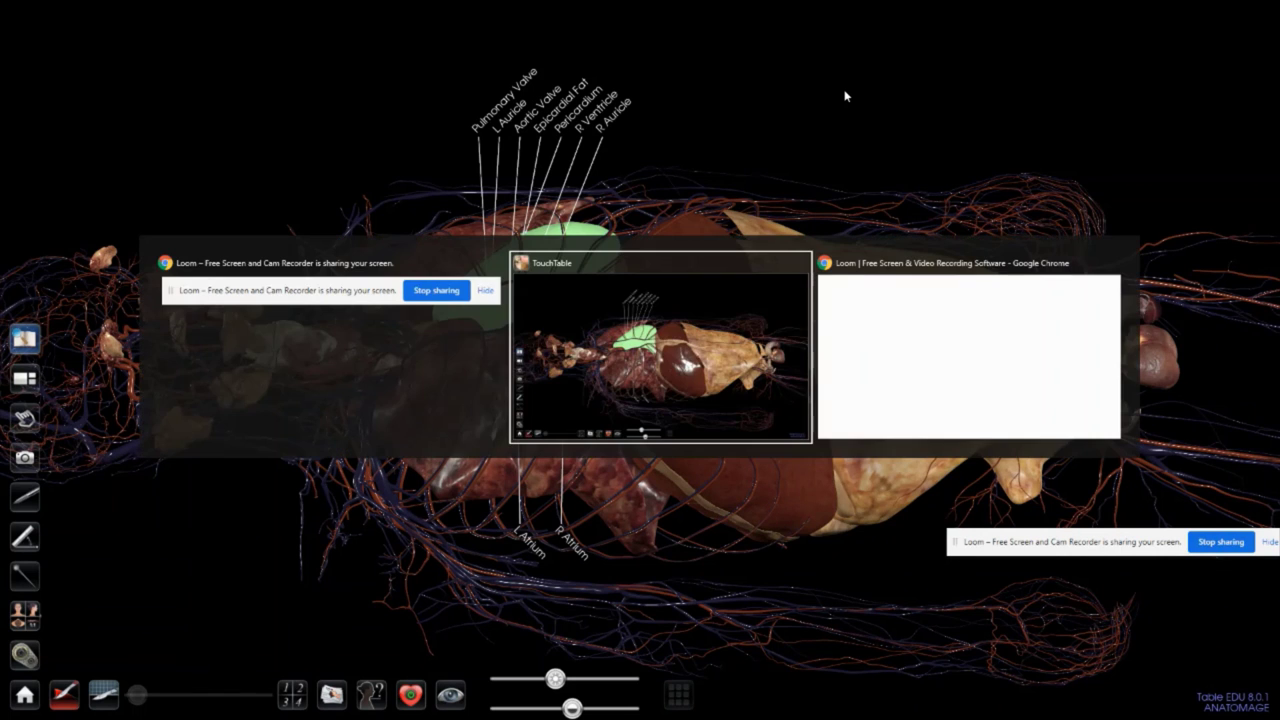
{"action": "key", "text": "alt+Tab"}
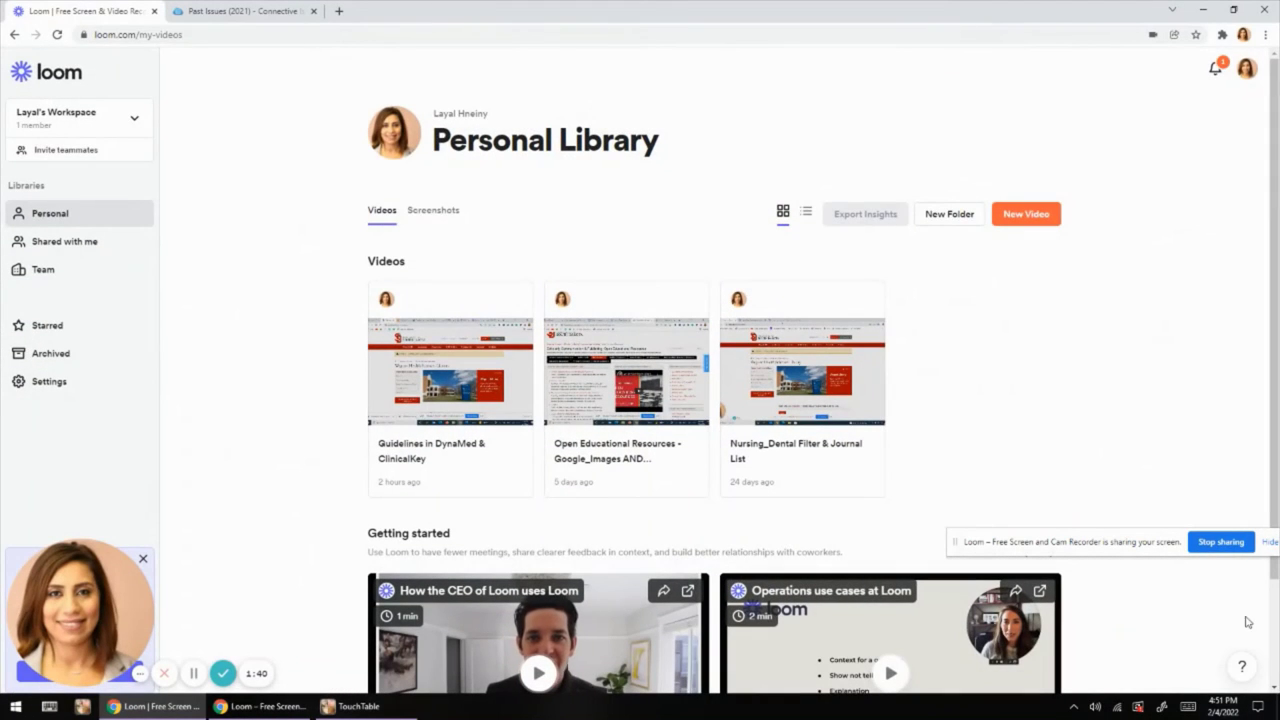